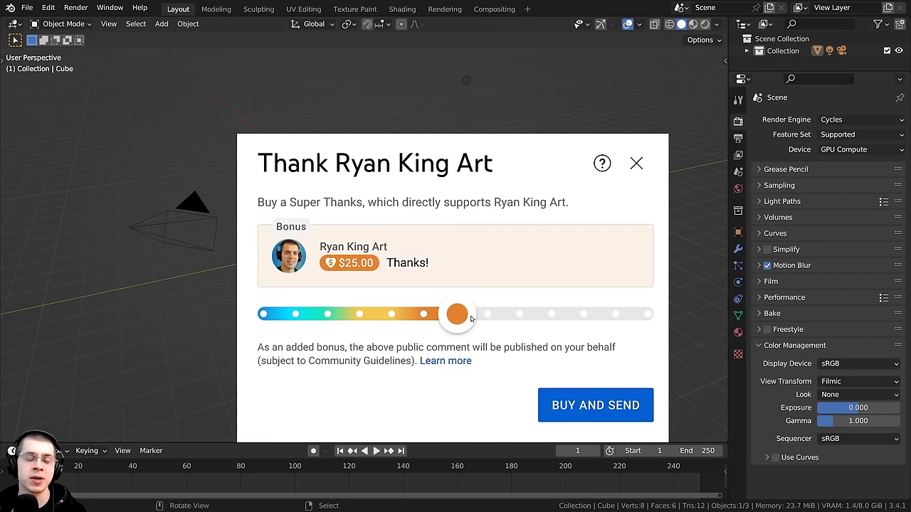
- Select all objects and delete the default cube, camera and light
{"action": "middle_click_drag", "start_coordinate": [509, 313], "coordinate": [581, 349]}
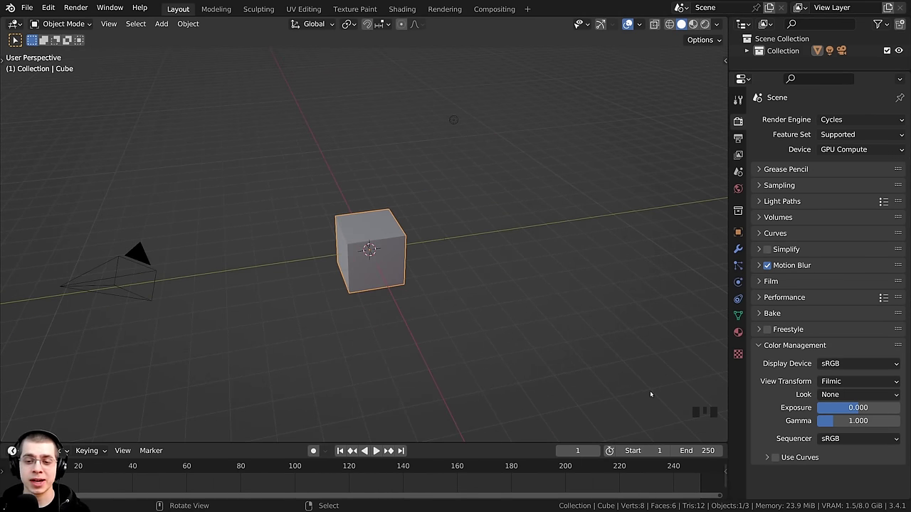
{"action": "middle_click_drag", "start_coordinate": [681, 403], "coordinate": [368, 189]}
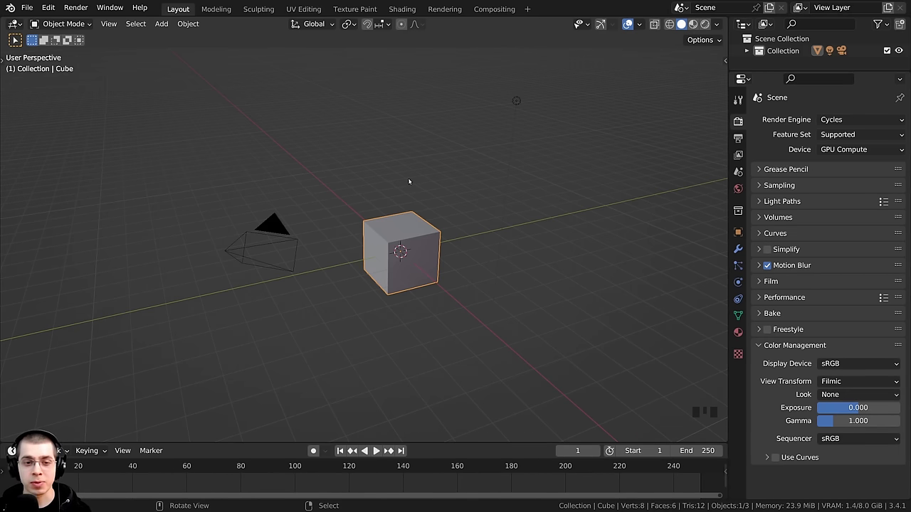
{"action": "key", "text": "a"}
{"action": "key", "text": "a"}
{"action": "key", "text": "a"}
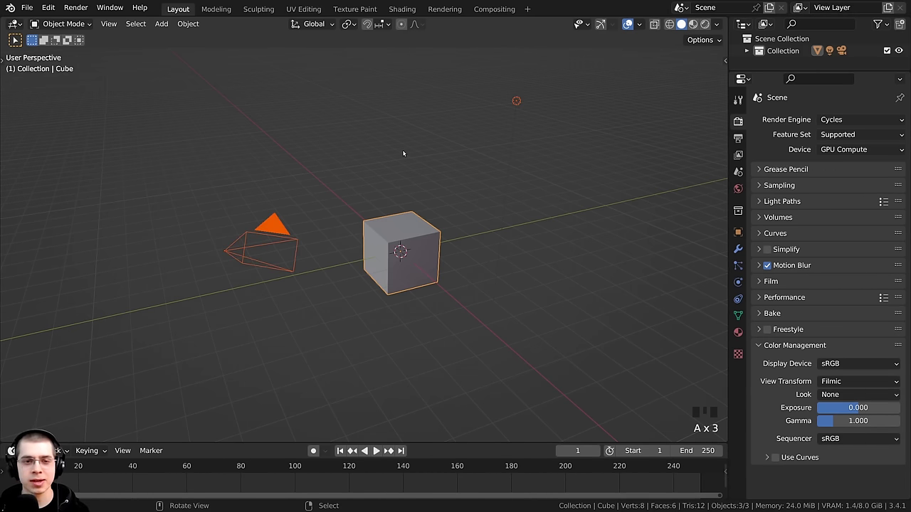
{"action": "key", "text": "x"}
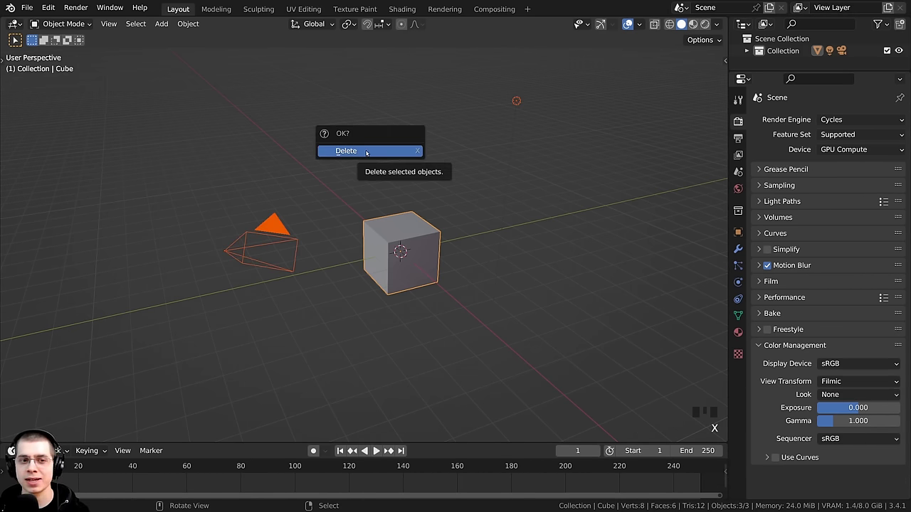
{"action": "left_click", "coordinate": [367, 152]}
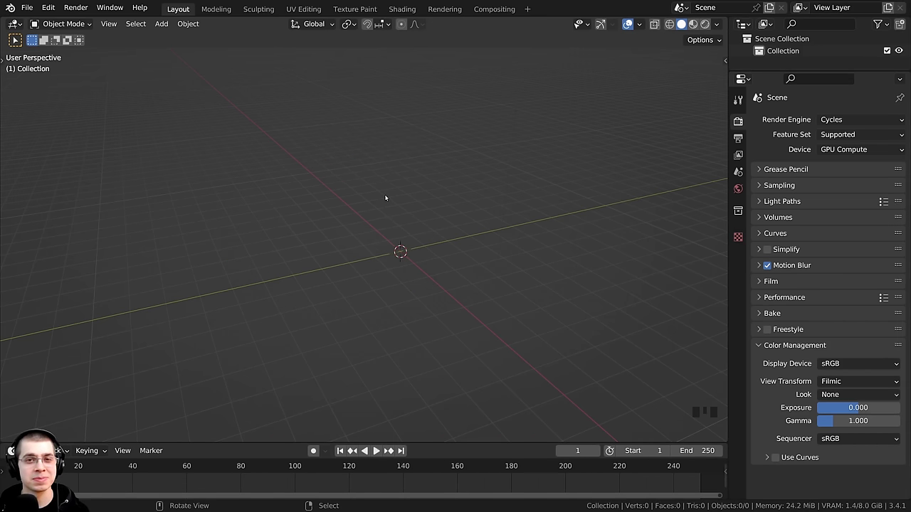
- Add a mesh plane at the origin
{"action": "key", "text": "shift+a"}
{"action": "mouse_move", "coordinate": [406, 175]}
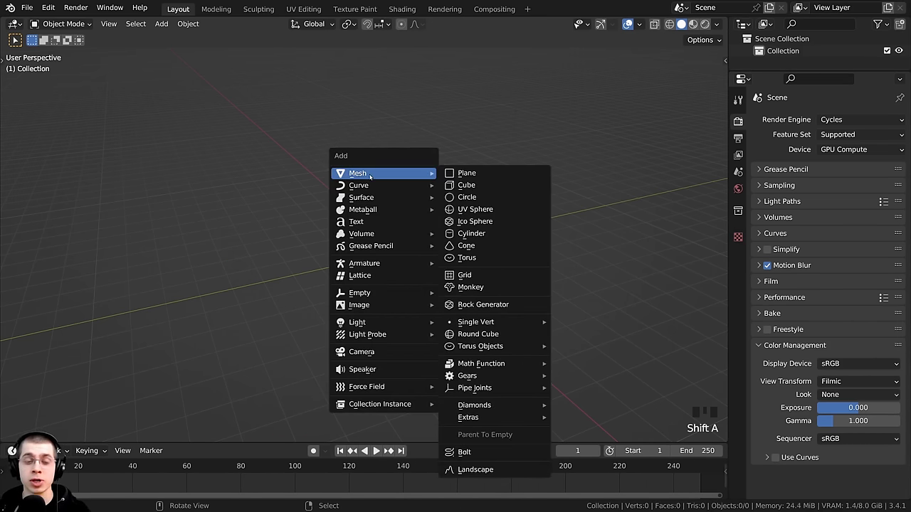
{"action": "left_click", "coordinate": [469, 176]}
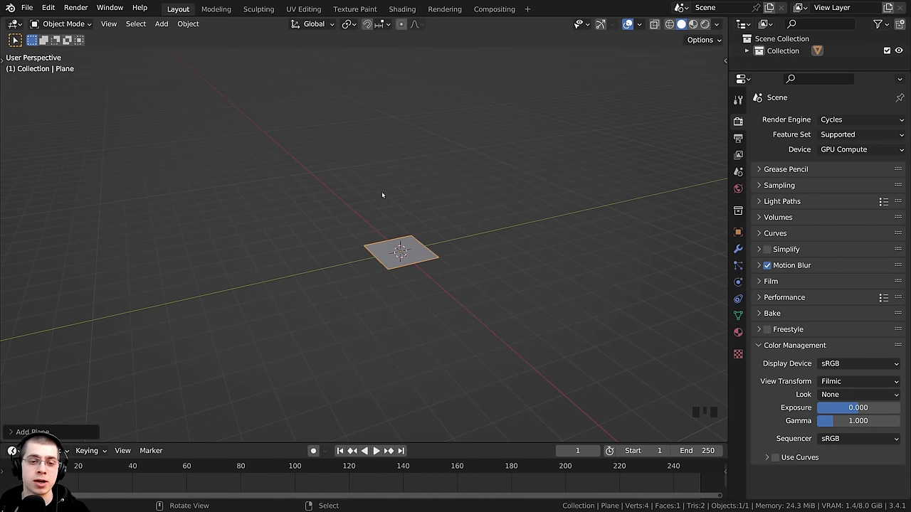
- Start scaling the plane down to 0.3 with s.3
{"action": "middle_click_drag", "start_coordinate": [391, 247], "coordinate": [446, 281]}
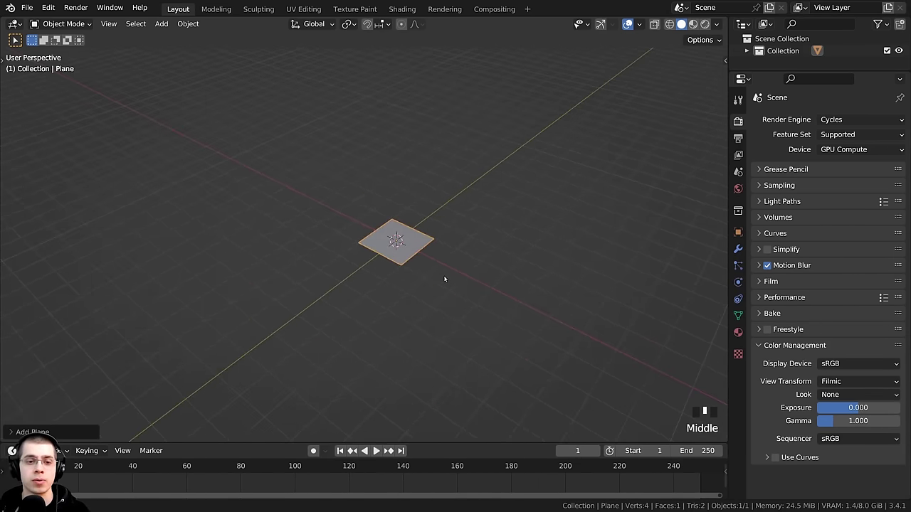
{"action": "scroll", "coordinate": [446, 285], "scroll_direction": "up", "scroll_amount": 5}
{"action": "middle_click_drag", "start_coordinate": [445, 325], "coordinate": [296, 228], "text": "shift"}
{"action": "scroll", "coordinate": [387, 262], "scroll_direction": "up", "scroll_amount": 2}
{"action": "scroll", "coordinate": [439, 256], "scroll_direction": "down", "scroll_amount": 2}
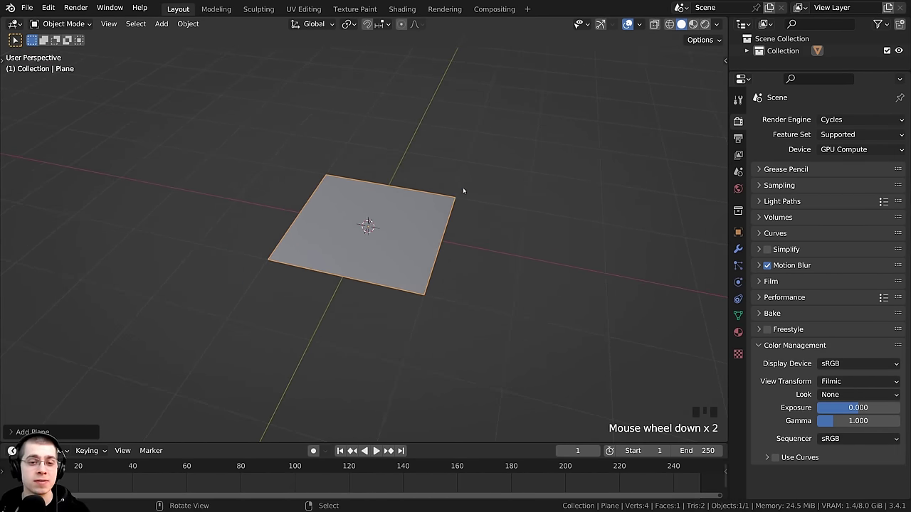
{"action": "middle_click_drag", "start_coordinate": [464, 190], "coordinate": [421, 261]}
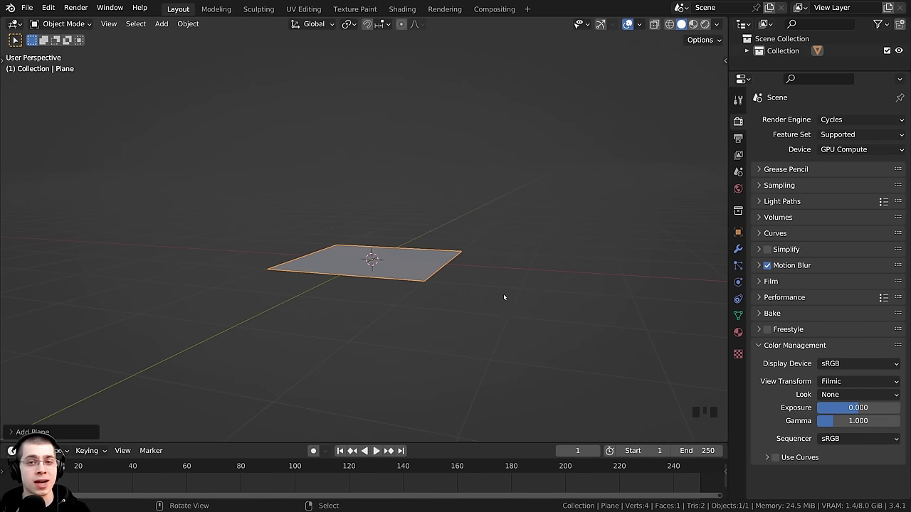
{"action": "middle_click_drag", "start_coordinate": [503, 297], "coordinate": [476, 285]}
{"action": "scroll", "coordinate": [481, 272], "scroll_direction": "up", "scroll_amount": 1}
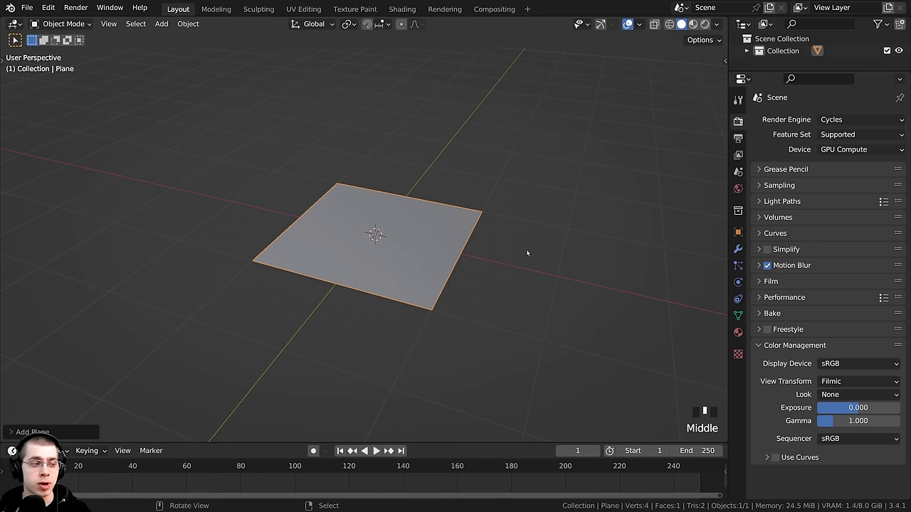
{"action": "type", "text": "s"}
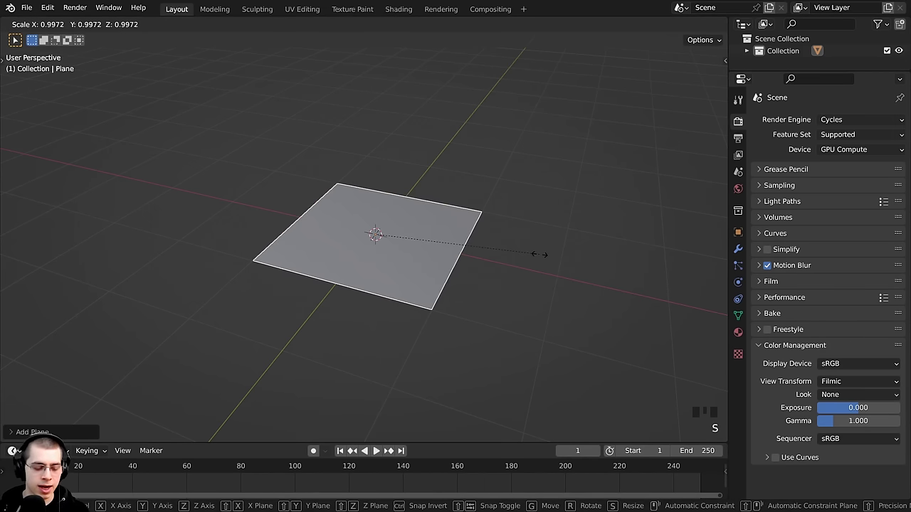
{"action": "type", "text": ".3"}
- Confirm the 0.3 scale, then stretch the plane to 2 along X
{"action": "key", "text": "Return"}
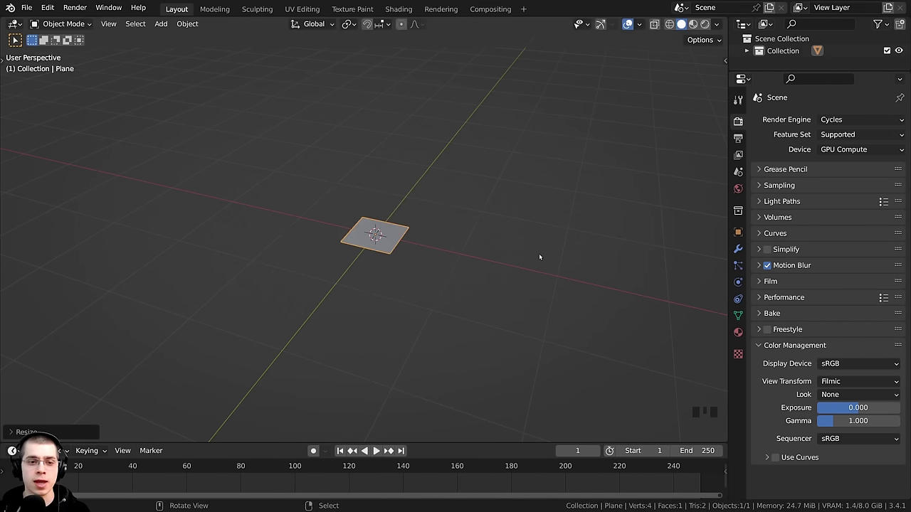
{"action": "middle_click_drag", "start_coordinate": [539, 256], "coordinate": [366, 295]}
{"action": "scroll", "coordinate": [443, 260], "scroll_direction": "up", "scroll_amount": 2}
{"action": "middle_click_drag", "start_coordinate": [444, 260], "coordinate": [401, 244], "text": "shift"}
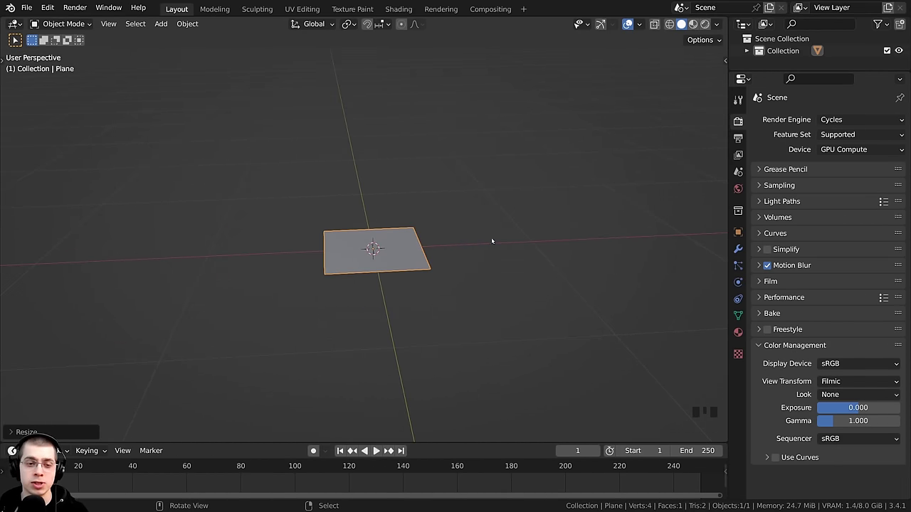
{"action": "middle_click_drag", "start_coordinate": [492, 240], "coordinate": [349, 216]}
{"action": "middle_click_drag", "start_coordinate": [491, 225], "coordinate": [465, 234]}
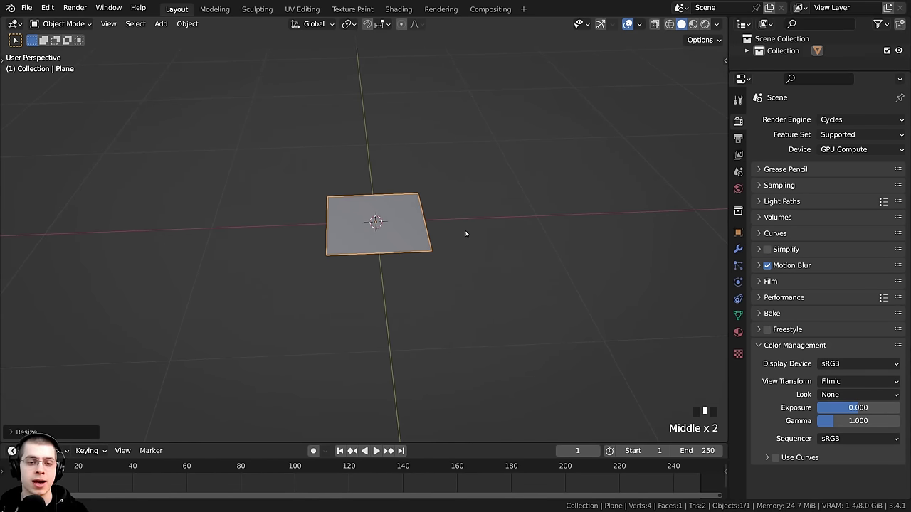
{"action": "key", "text": "Escape"}
{"action": "key", "text": "Escape"}
{"action": "key", "text": "s"}
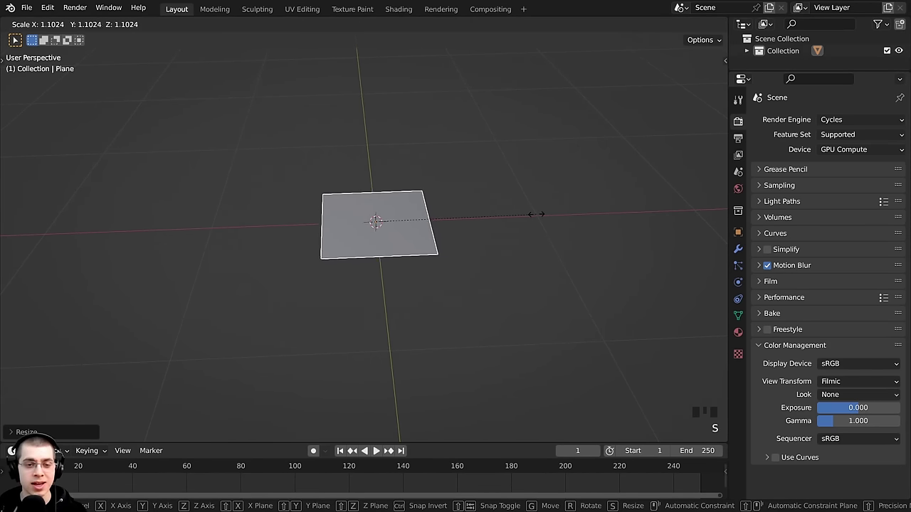
{"action": "key", "text": "x"}
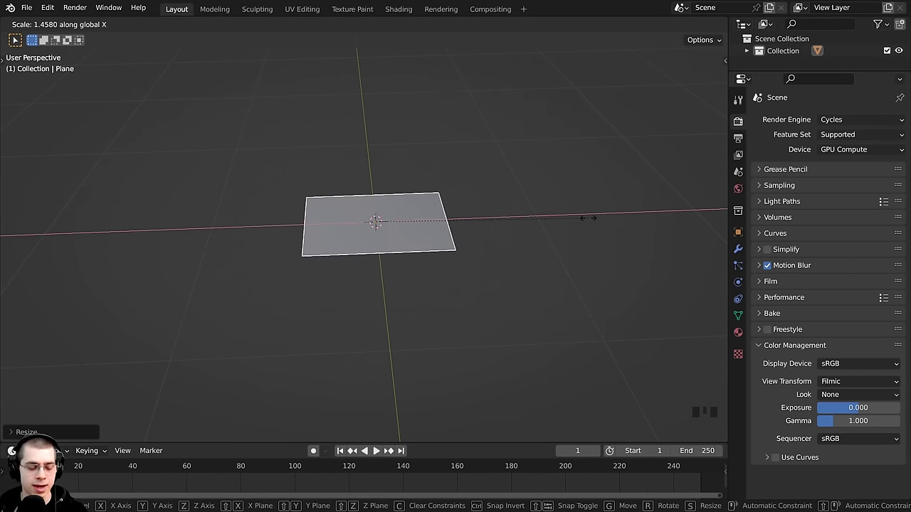
{"action": "type", "text": "2"}
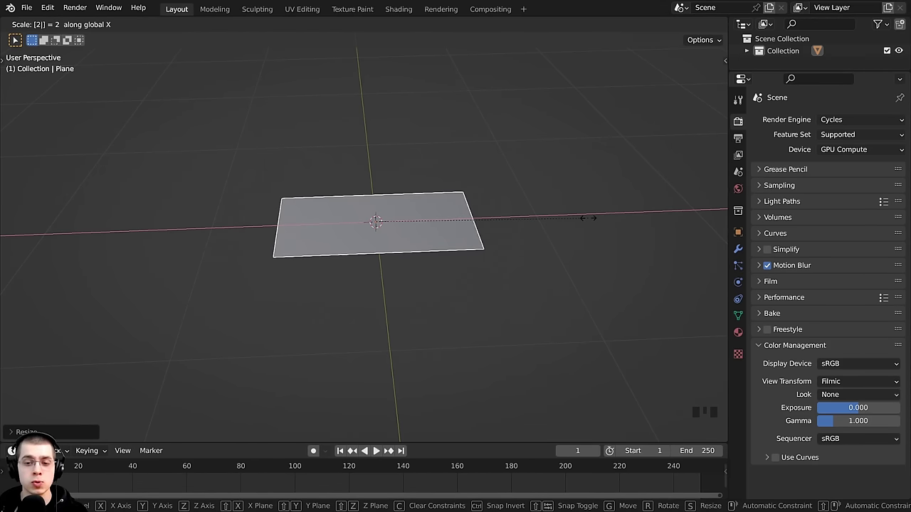
{"action": "key", "text": "Return"}
- Apply the plane's scale to its mesh
{"action": "scroll", "coordinate": [368, 136], "scroll_direction": "up", "scroll_amount": 2}
{"action": "middle_click_drag", "start_coordinate": [368, 136], "coordinate": [369, 145], "text": "shift"}
{"action": "key", "text": "ctrl+a"}
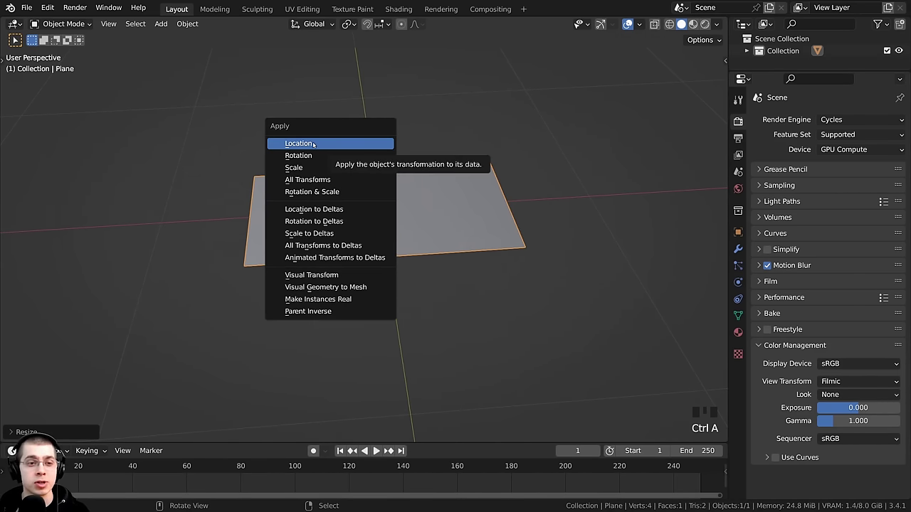
{"action": "left_click", "coordinate": [304, 170]}
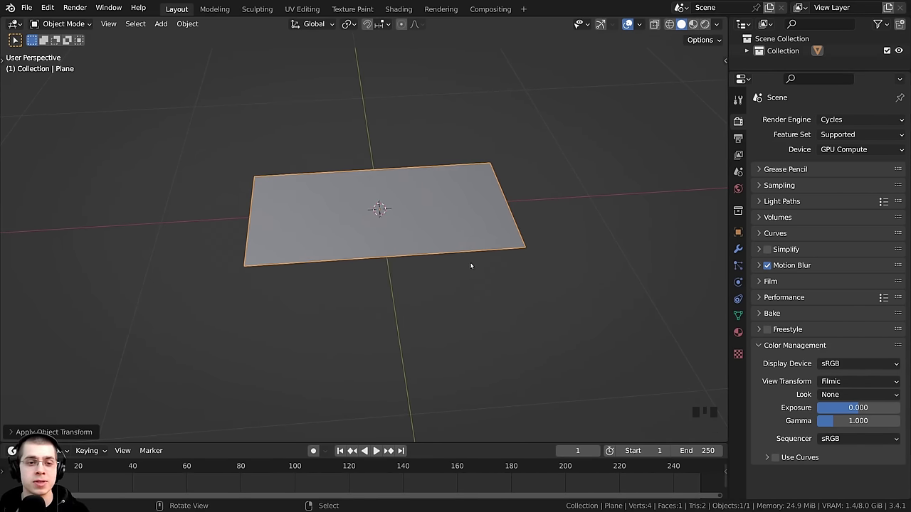
{"action": "middle_click_drag", "start_coordinate": [472, 264], "coordinate": [432, 255], "text": "shift"}
- Enter Edit Mode and select the plane's four corner vertices
{"action": "key", "text": "Tab"}
{"action": "key", "text": "a"}
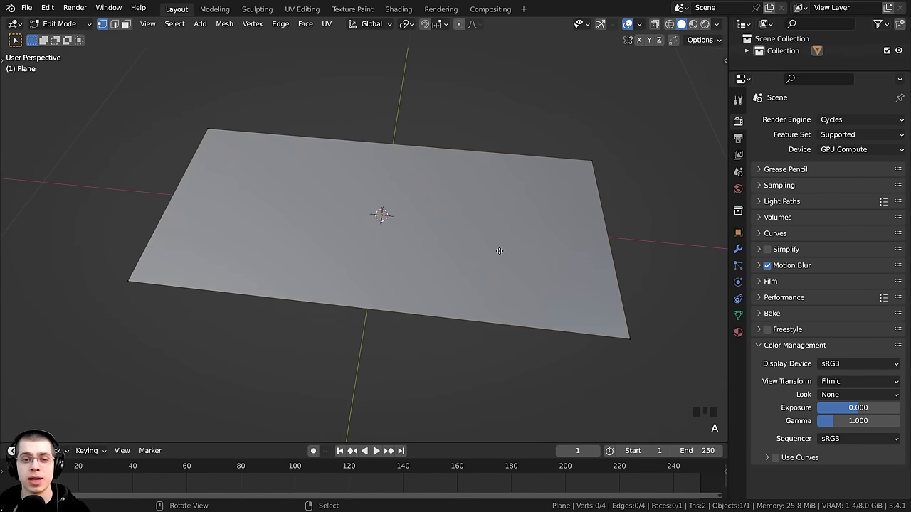
{"action": "key", "text": "a"}
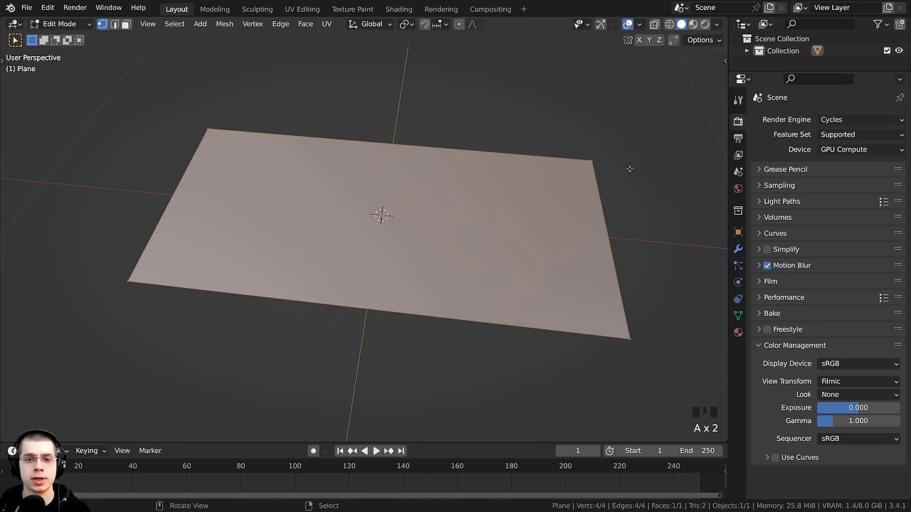
{"action": "right_click", "coordinate": [595, 163]}
{"action": "right_click", "coordinate": [632, 336]}
{"action": "right_click", "coordinate": [131, 281]}
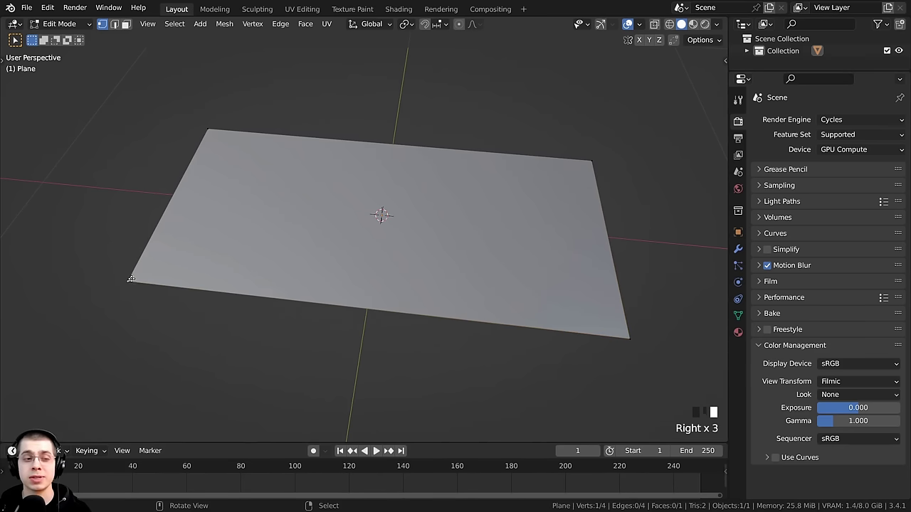
{"action": "right_click", "coordinate": [208, 131]}
{"action": "key", "text": "a"}
{"action": "key", "text": "a"}
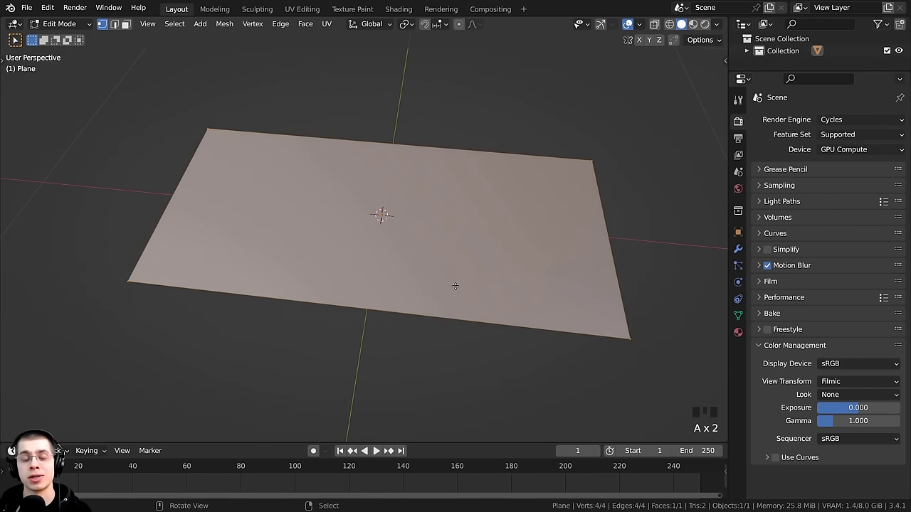
{"action": "right_click", "coordinate": [579, 181]}
{"action": "right_click", "coordinate": [630, 338], "text": "shift"}
{"action": "right_click", "coordinate": [128, 279], "text": "shift"}
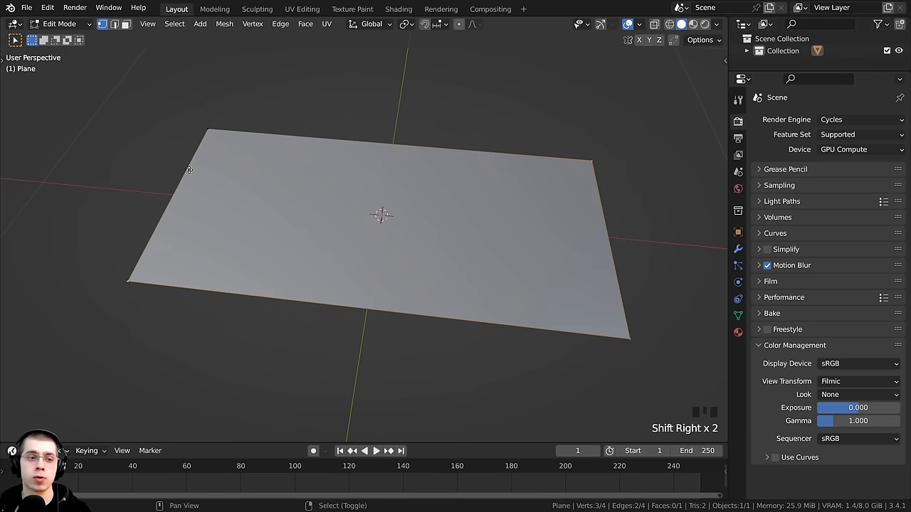
{"action": "right_click", "coordinate": [205, 136], "text": "shift"}
- Begin an X-axis scale on the plane and cancel it, keeping its width
{"action": "middle_click_drag", "start_coordinate": [207, 143], "coordinate": [262, 217]}
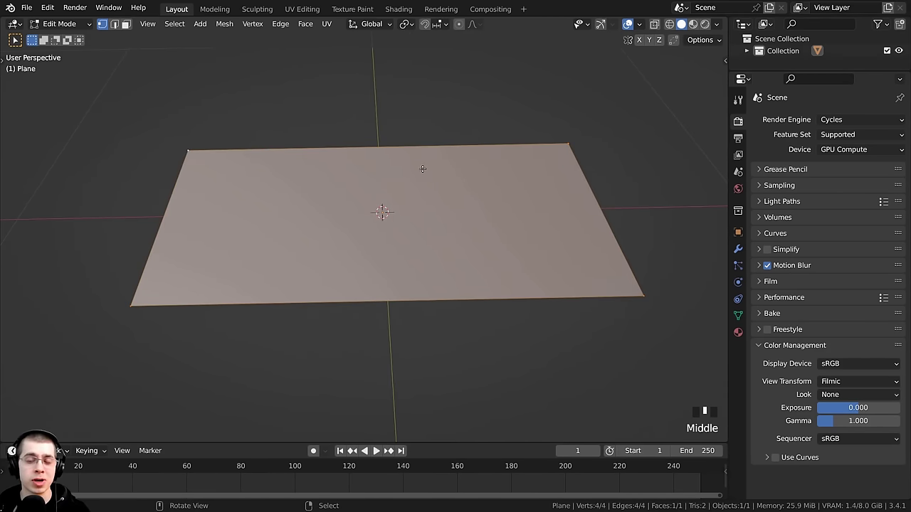
{"action": "middle_click_drag", "start_coordinate": [397, 192], "coordinate": [369, 180]}
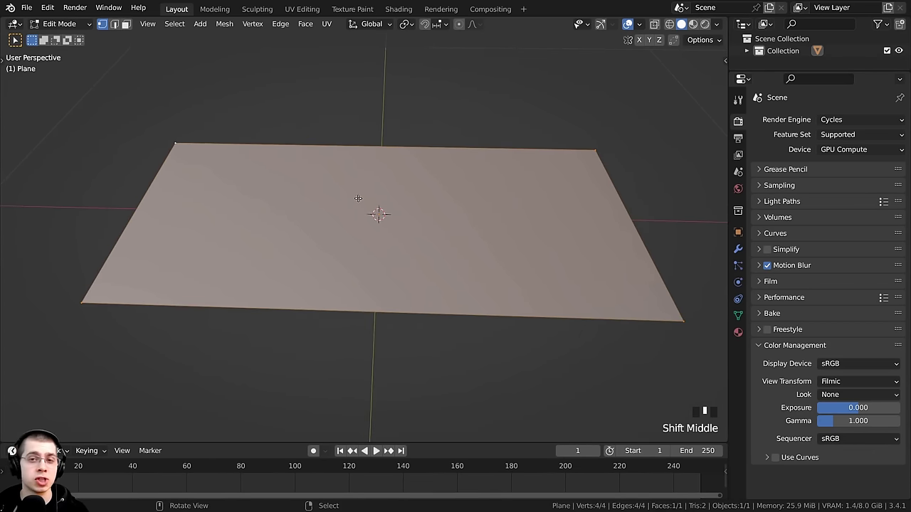
{"action": "middle_click_drag", "start_coordinate": [361, 253], "coordinate": [356, 230], "text": "shift"}
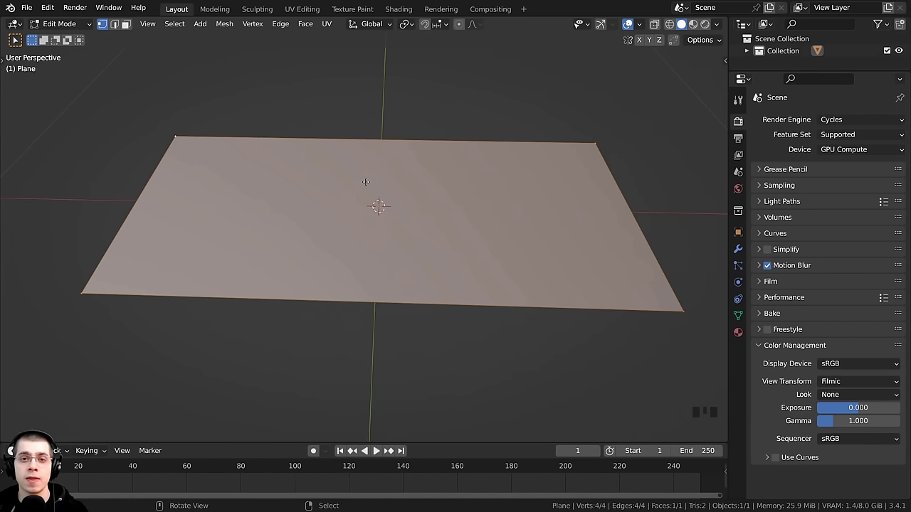
{"action": "scroll", "coordinate": [377, 155], "scroll_direction": "down", "scroll_amount": 2}
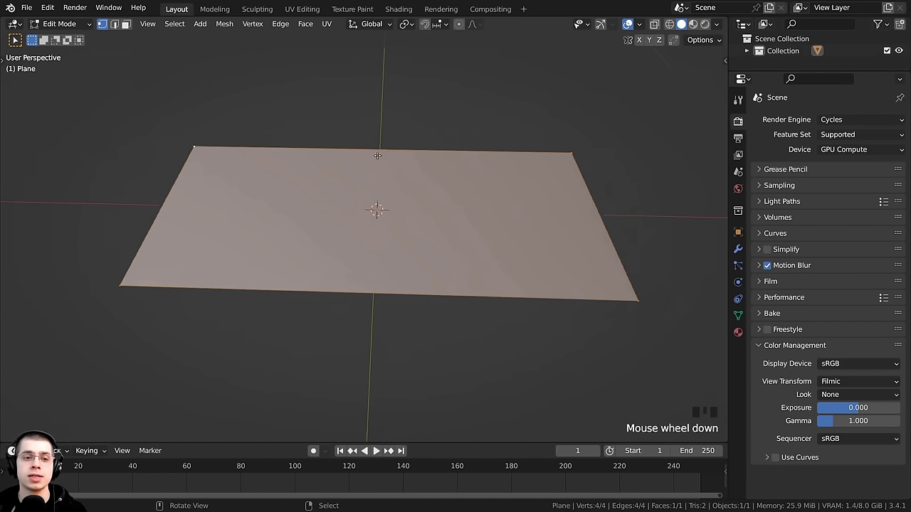
{"action": "middle_click_drag", "start_coordinate": [378, 155], "coordinate": [520, 129], "text": "shift"}
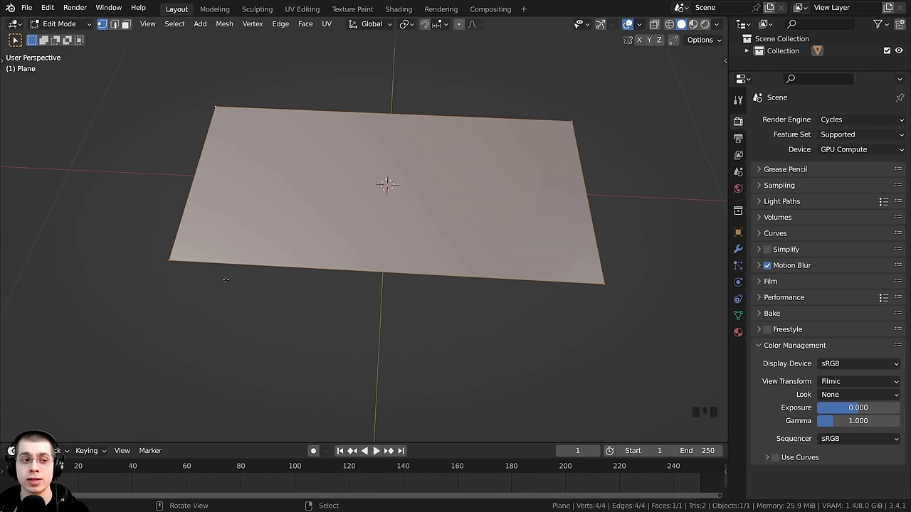
{"action": "scroll", "coordinate": [390, 221], "scroll_direction": "down", "scroll_amount": 1}
{"action": "key", "text": "s"}
{"action": "key", "text": "x"}
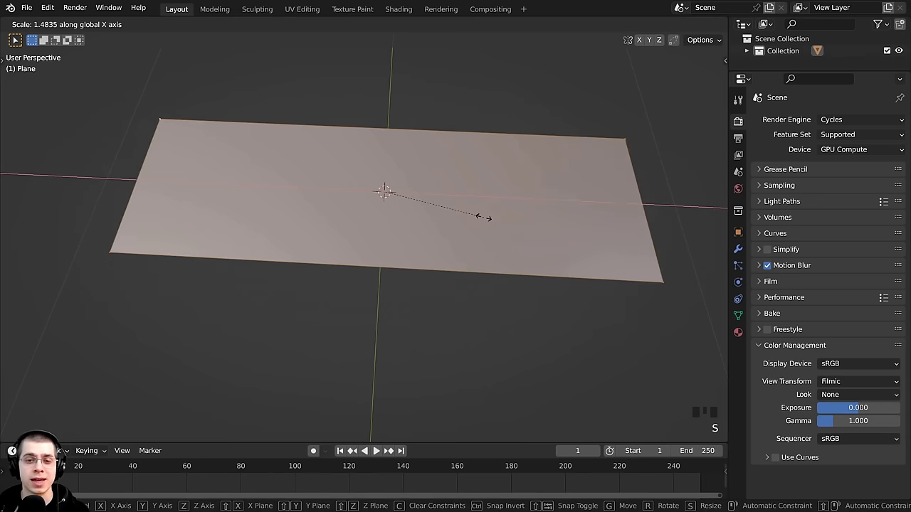
{"action": "key", "text": "Escape"}
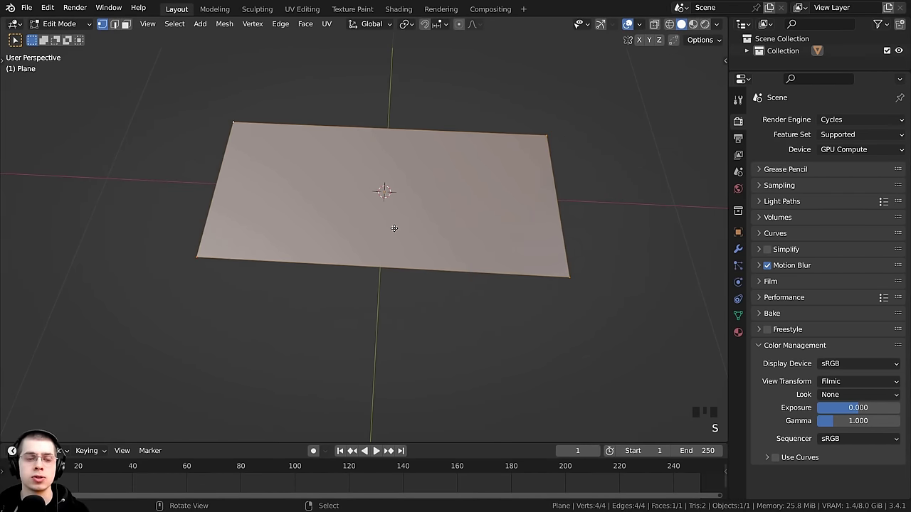
{"action": "scroll", "coordinate": [394, 226], "scroll_direction": "up", "scroll_amount": 2}
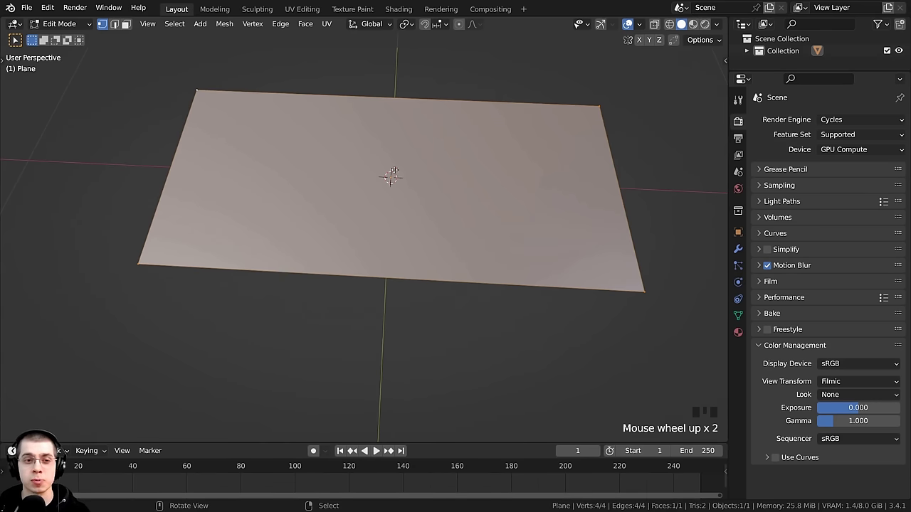
- Add one centred edge loop across the middle of the plane
{"action": "key", "text": "ctrl+r"}
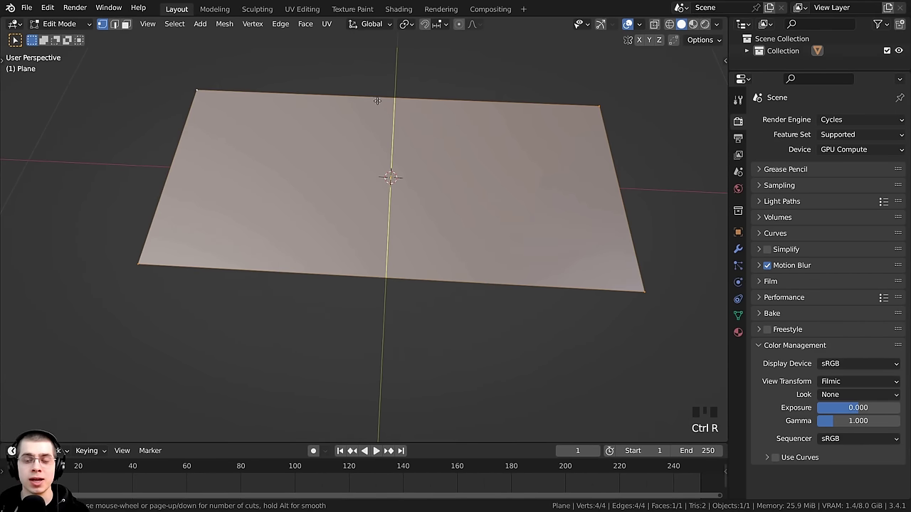
{"action": "left_click", "coordinate": [349, 103]}
{"action": "right_click", "coordinate": [355, 108]}
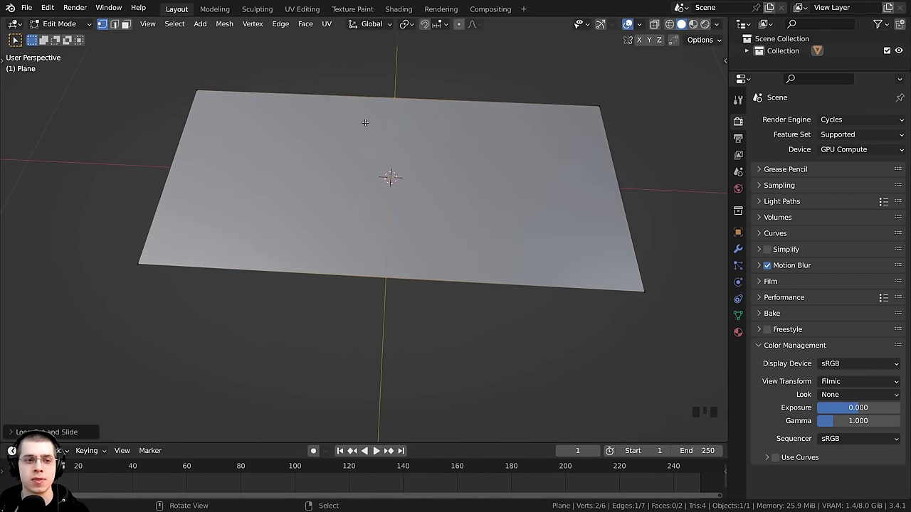
{"action": "scroll", "coordinate": [366, 123], "scroll_direction": "down", "scroll_amount": 1}
- Select all six vertices of the split plane
{"action": "right_click", "coordinate": [210, 108]}
{"action": "right_click", "coordinate": [171, 260], "text": "shift"}
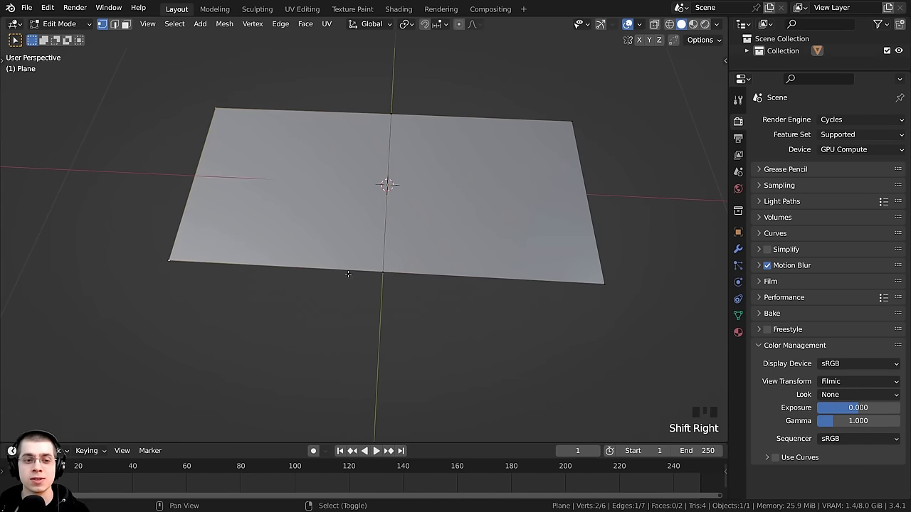
{"action": "right_click", "coordinate": [382, 272], "text": "shift"}
{"action": "right_click", "coordinate": [386, 110], "text": "shift"}
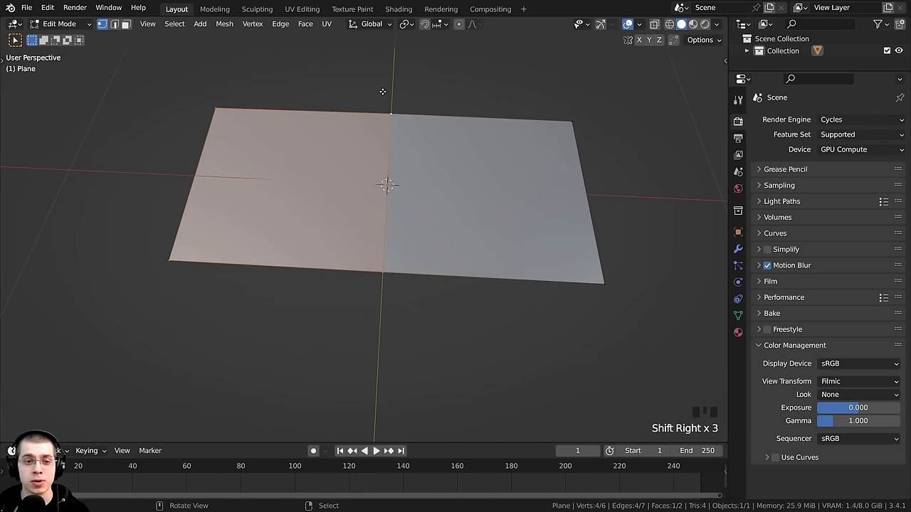
{"action": "key", "text": "a"}
{"action": "middle_click_drag", "start_coordinate": [365, 142], "coordinate": [407, 120]}
{"action": "middle_click_drag", "start_coordinate": [423, 178], "coordinate": [421, 139], "text": "shift"}
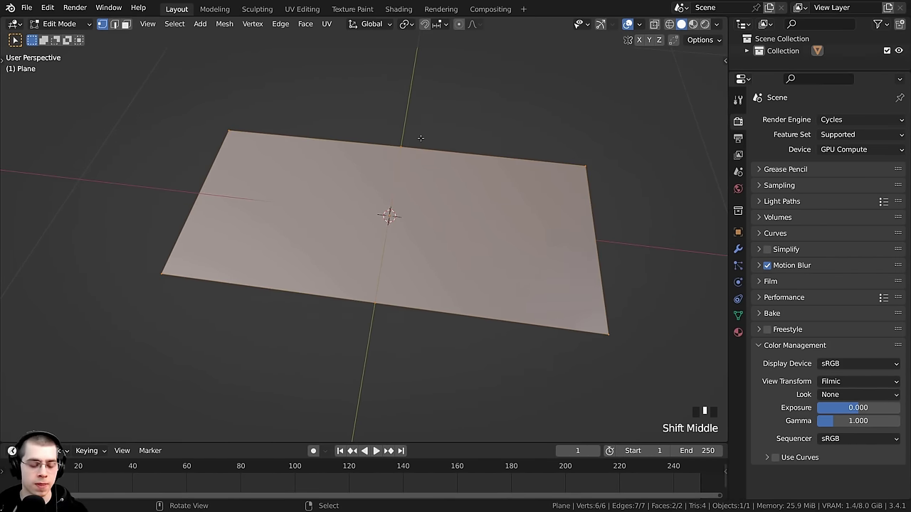
- Subdivide the plane from the W specials menu
{"action": "key", "text": "w"}
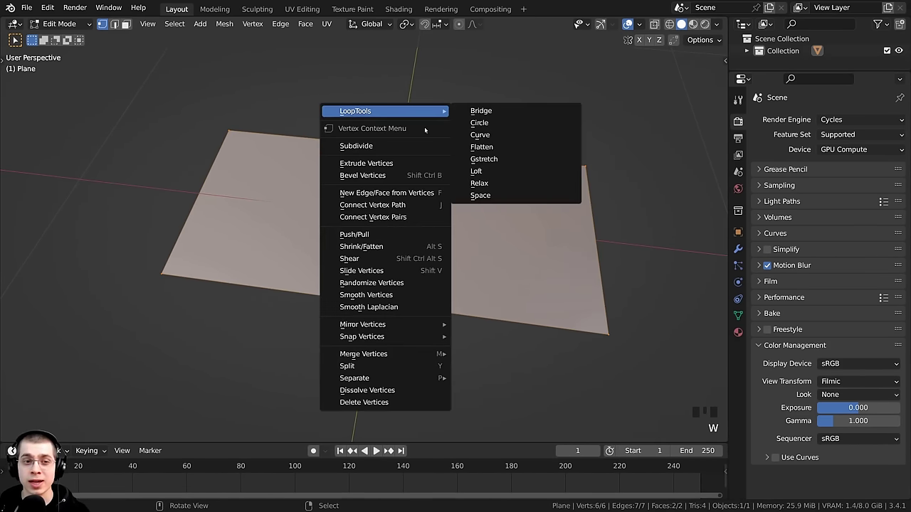
{"action": "mouse_move", "coordinate": [382, 114]}
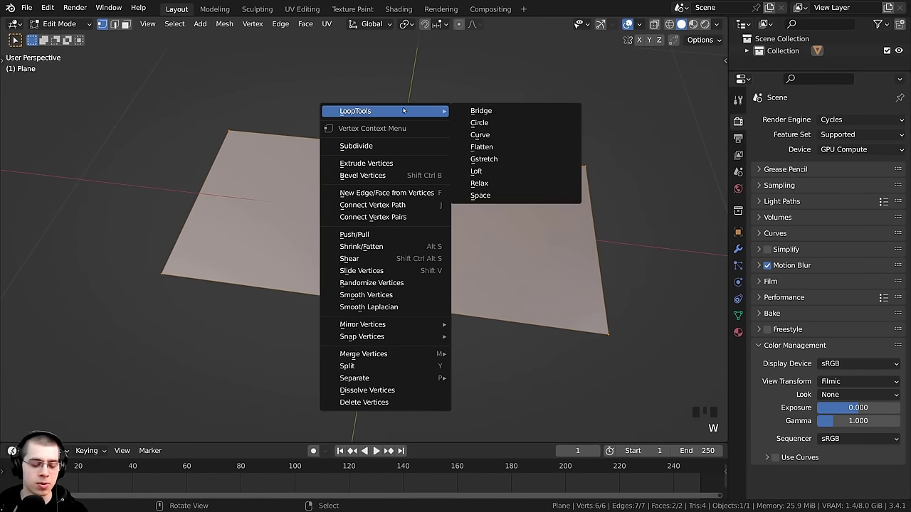
{"action": "key", "text": "Escape"}
{"action": "key", "text": "w"}
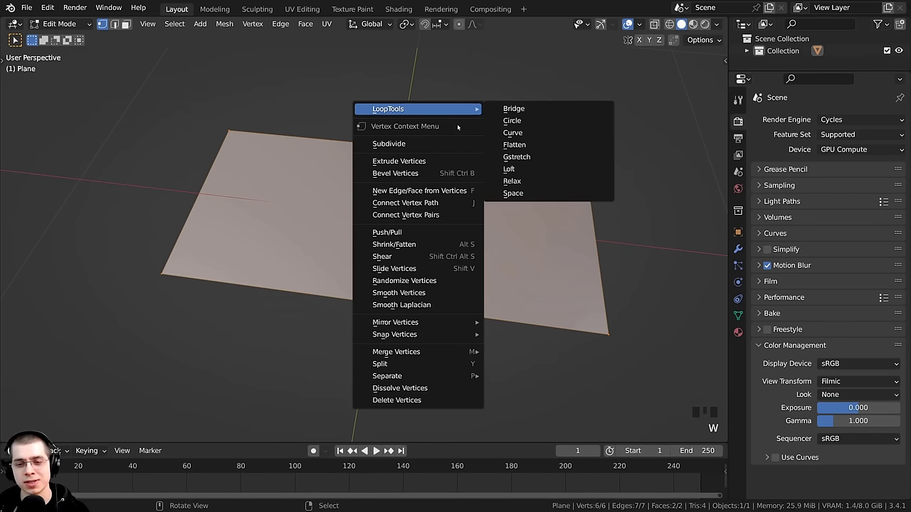
{"action": "key", "text": "Escape"}
{"action": "key", "text": "w"}
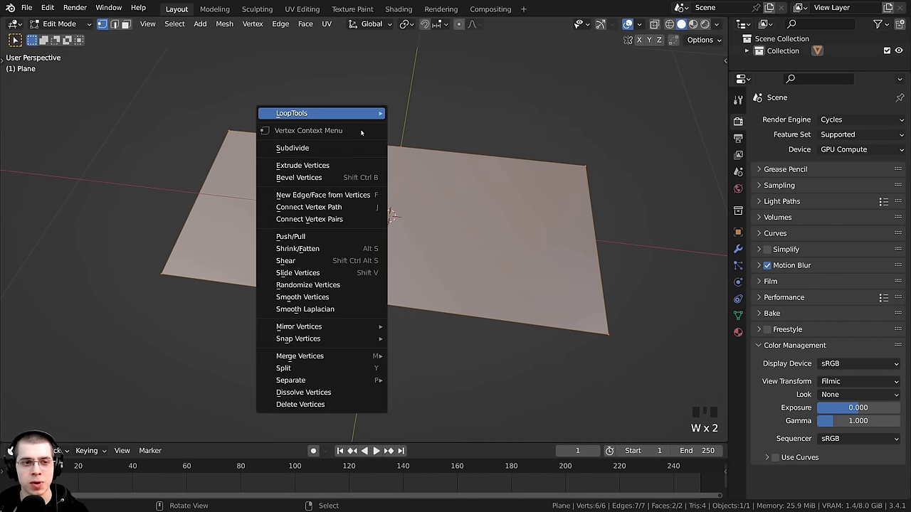
{"action": "left_click", "coordinate": [317, 149]}
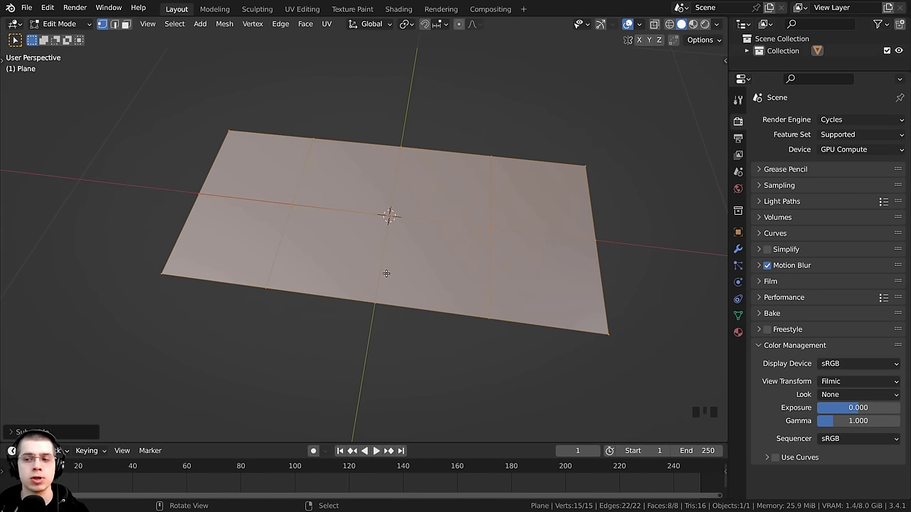
- Raise the Subdivide operator's Number of Cuts to 10
{"action": "middle_click_drag", "start_coordinate": [367, 238], "coordinate": [360, 264]}
{"action": "scroll", "coordinate": [259, 202], "scroll_direction": "up", "scroll_amount": 2}
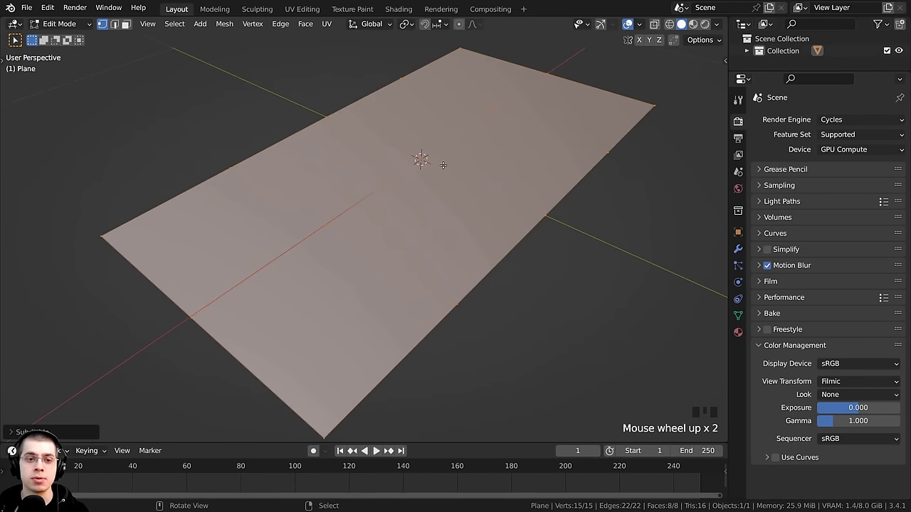
{"action": "middle_click_drag", "start_coordinate": [404, 188], "coordinate": [295, 215], "text": "shift"}
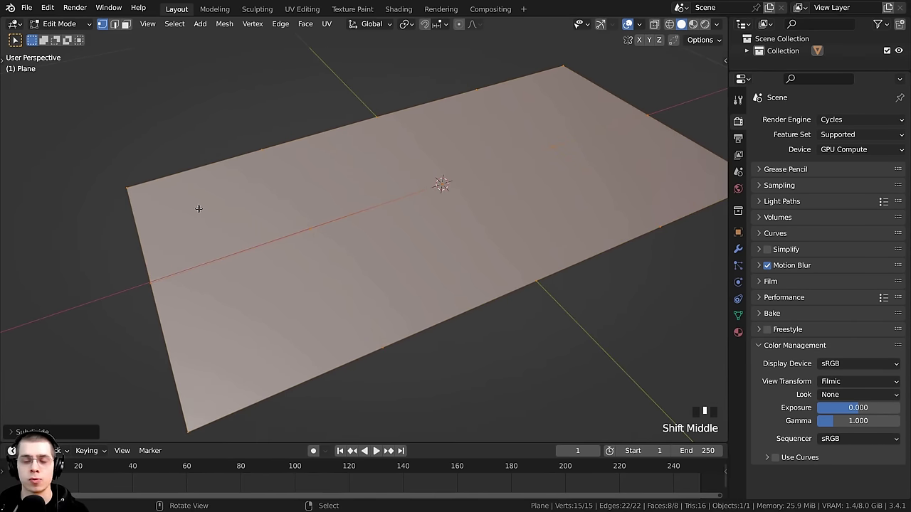
{"action": "left_click", "coordinate": [10, 432]}
{"action": "left_click_drag", "start_coordinate": [106, 347], "coordinate": [175, 348]}
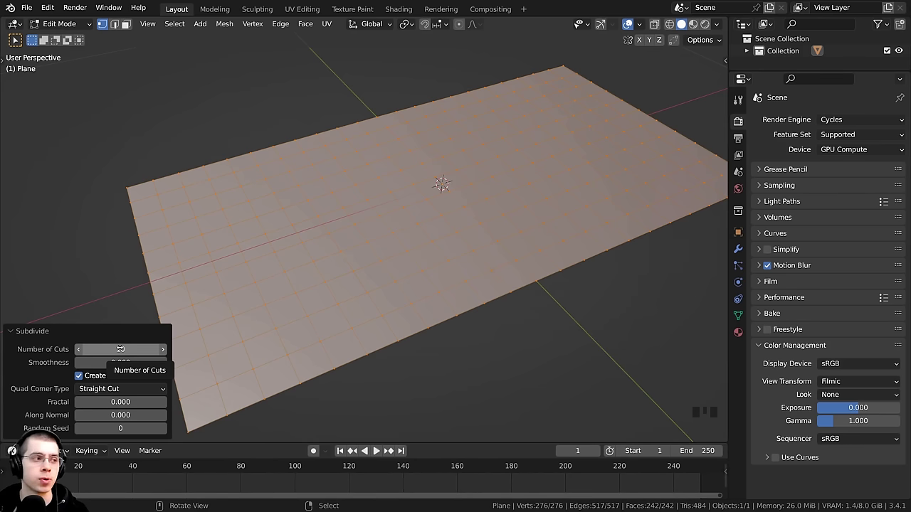
- Set Subdivide Number of Cuts to 35 and collapse the panel
{"action": "left_click", "coordinate": [110, 350]}
{"action": "type", "text": "35"}
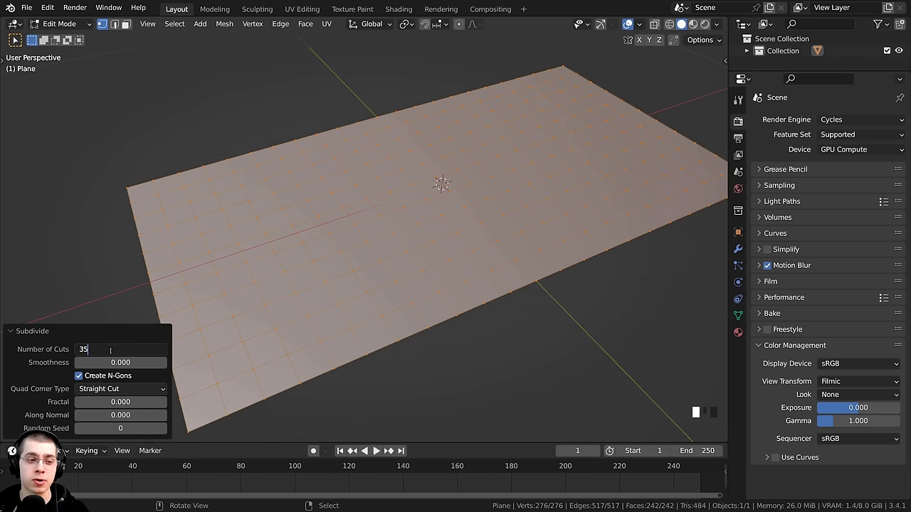
{"action": "key", "text": "Return"}
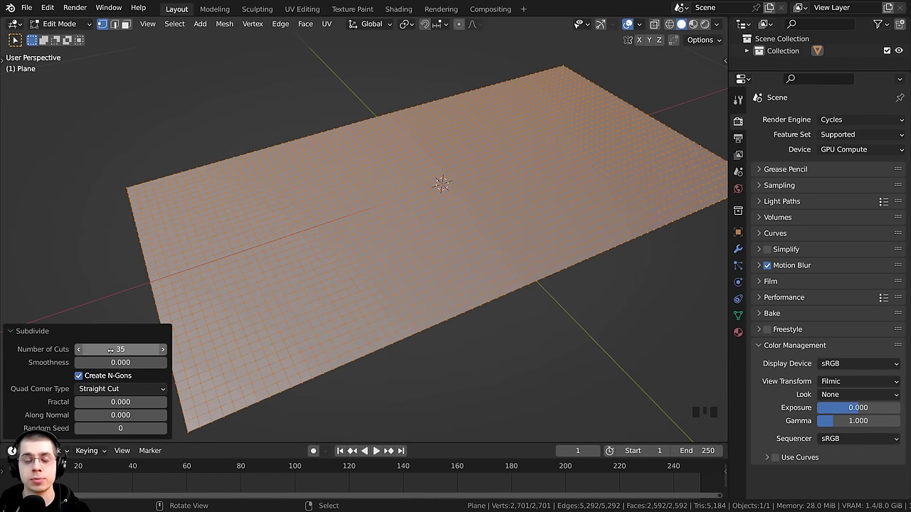
{"action": "scroll", "coordinate": [321, 341], "scroll_direction": "down", "scroll_amount": 3}
{"action": "middle_click_drag", "start_coordinate": [380, 291], "coordinate": [197, 295]}
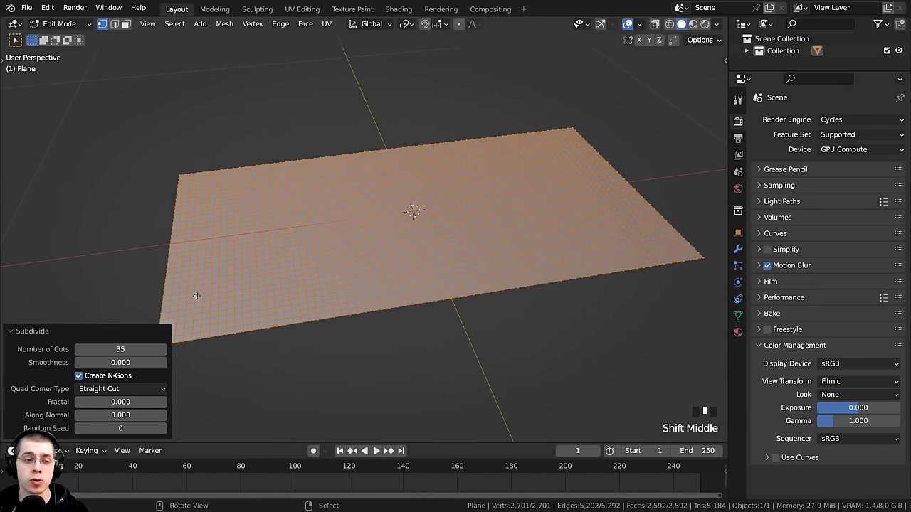
{"action": "mouse_move", "coordinate": [124, 349]}
{"action": "left_mouse_down"}
{"action": "mouse_move", "coordinate": [89, 348]}
{"action": "mouse_move", "coordinate": [150, 348]}
{"action": "mouse_move", "coordinate": [123, 348]}
{"action": "left_mouse_up"}
{"action": "middle_click_drag", "start_coordinate": [393, 286], "coordinate": [335, 302], "text": "shift"}
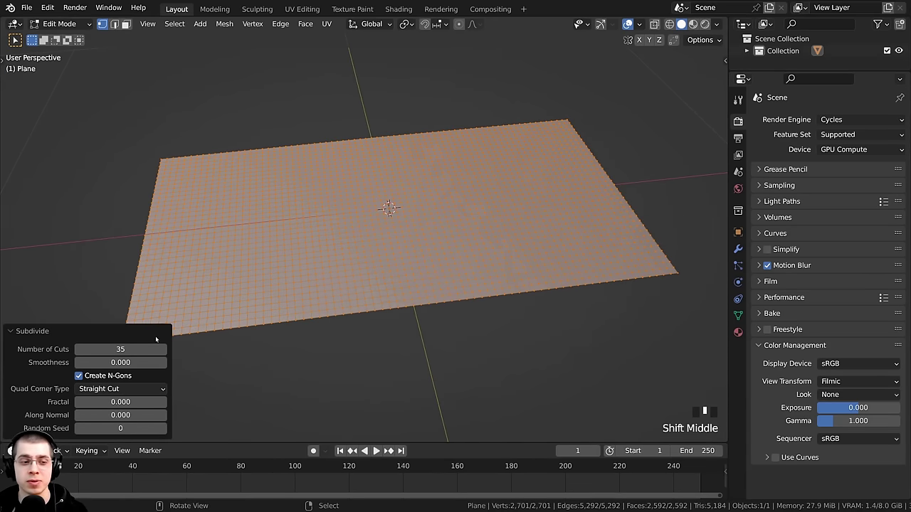
{"action": "left_click", "coordinate": [11, 331]}
- Reframe the view over the finely subdivided plane
{"action": "middle_click_drag", "start_coordinate": [340, 329], "coordinate": [313, 228], "text": "shift"}
{"action": "middle_click_drag", "start_coordinate": [313, 228], "coordinate": [300, 151], "text": "shift"}
{"action": "middle_click_drag", "start_coordinate": [243, 136], "coordinate": [221, 124]}
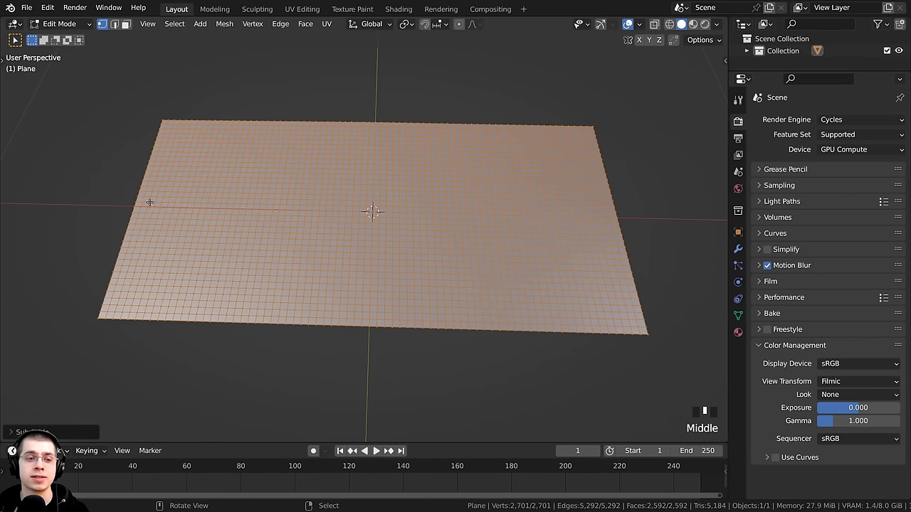
{"action": "scroll", "coordinate": [147, 195], "scroll_direction": "up", "scroll_amount": 2}
{"action": "scroll", "coordinate": [490, 217], "scroll_direction": "down", "scroll_amount": 1}
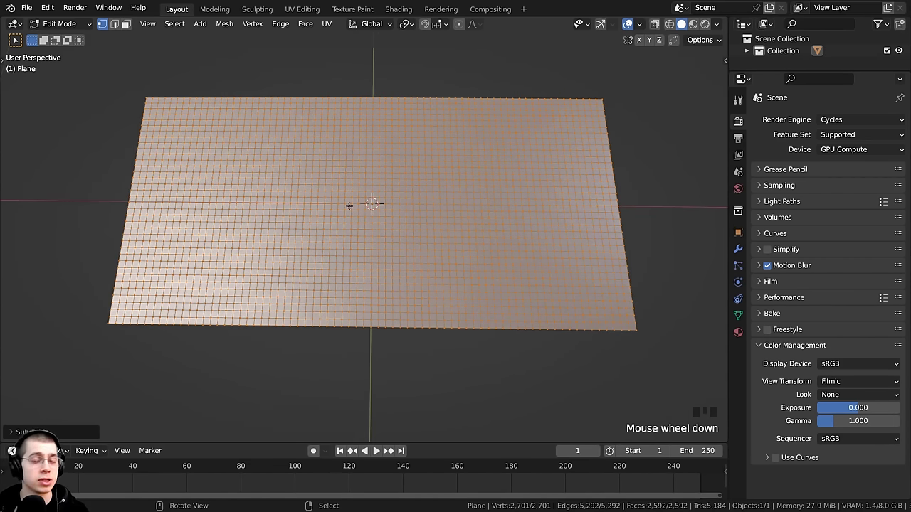
{"action": "middle_click_drag", "start_coordinate": [438, 198], "coordinate": [455, 185], "text": "shift"}
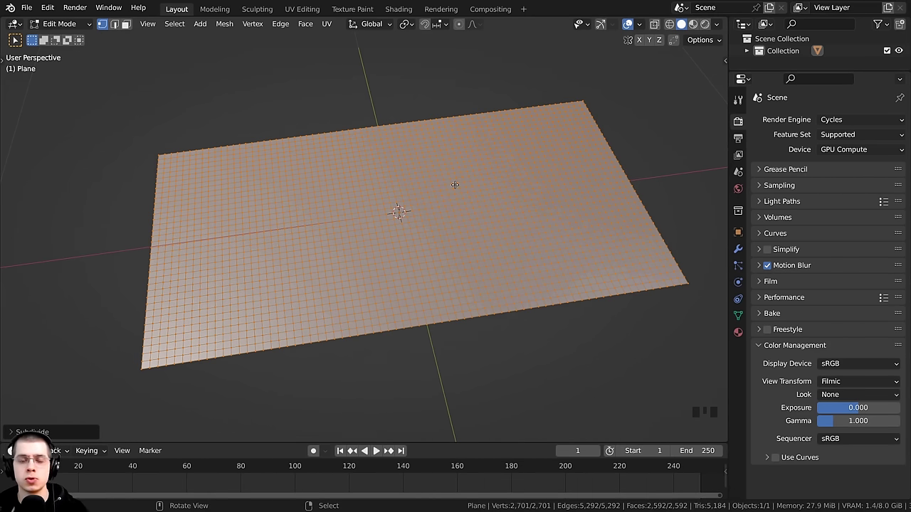
{"action": "middle_click", "coordinate": [455, 185]}
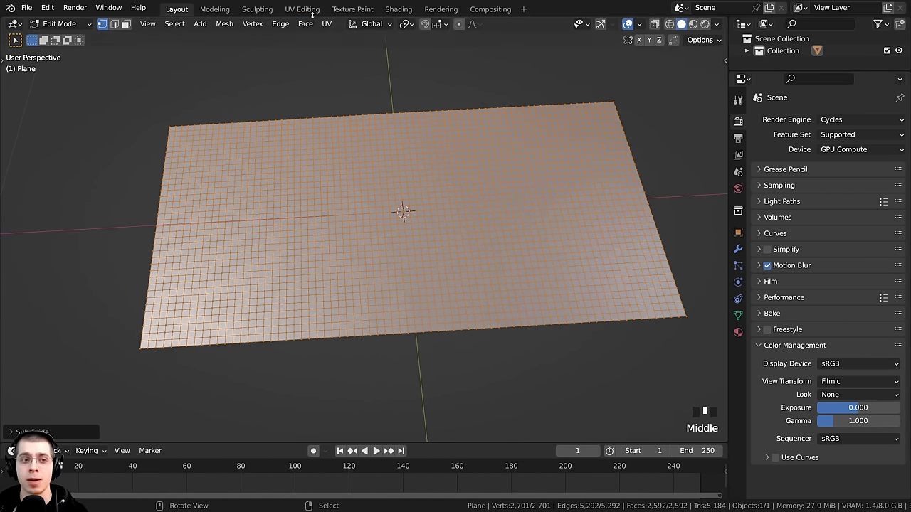
- Switch to the UV Editing workspace and orbit around the plane
{"action": "left_click", "coordinate": [303, 10]}
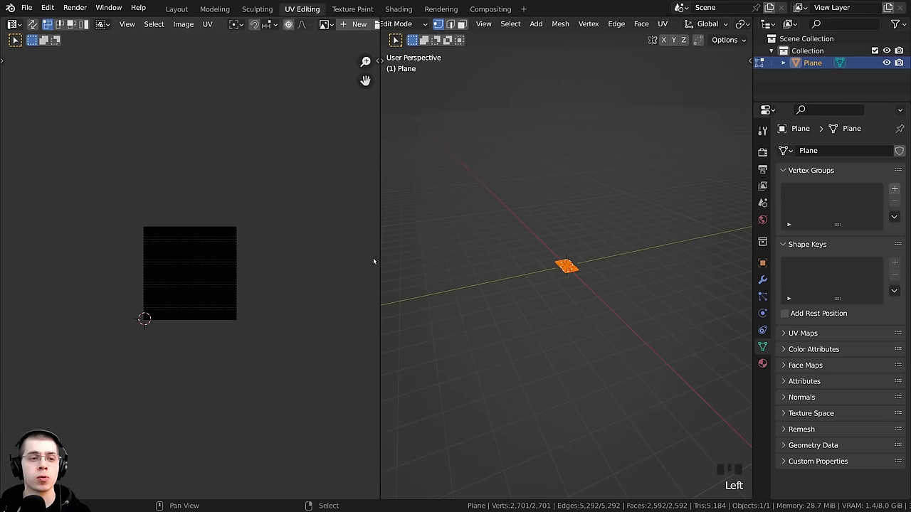
{"action": "scroll", "coordinate": [527, 299], "scroll_direction": "up", "scroll_amount": 8}
{"action": "middle_click", "coordinate": [526, 291]}
{"action": "middle_click_drag", "start_coordinate": [527, 291], "coordinate": [548, 288]}
{"action": "scroll", "coordinate": [249, 268], "scroll_direction": "up", "scroll_amount": 4}
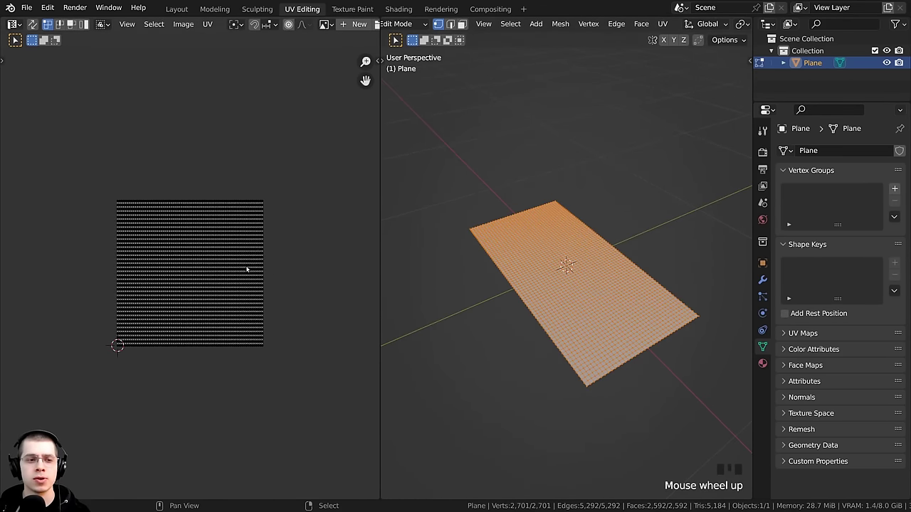
{"action": "scroll", "coordinate": [259, 250], "scroll_direction": "up", "scroll_amount": 2}
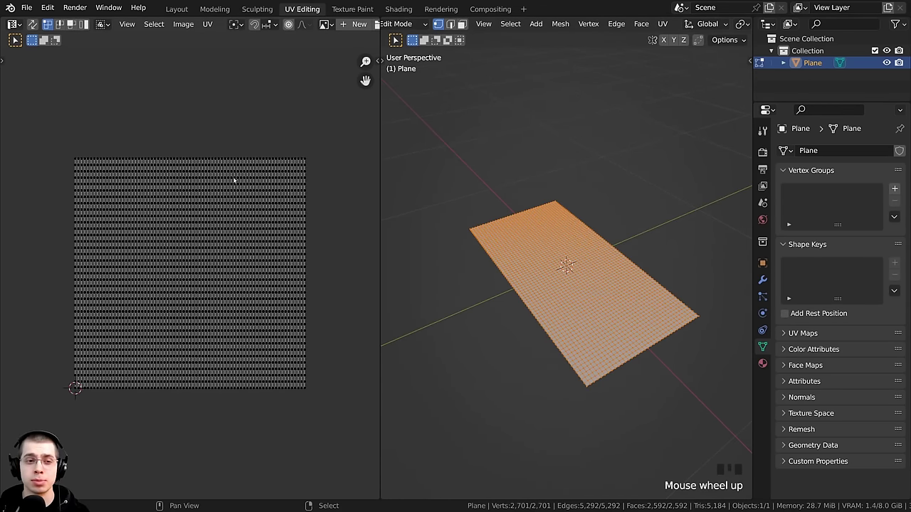
{"action": "middle_click_drag", "start_coordinate": [425, 262], "coordinate": [567, 264]}
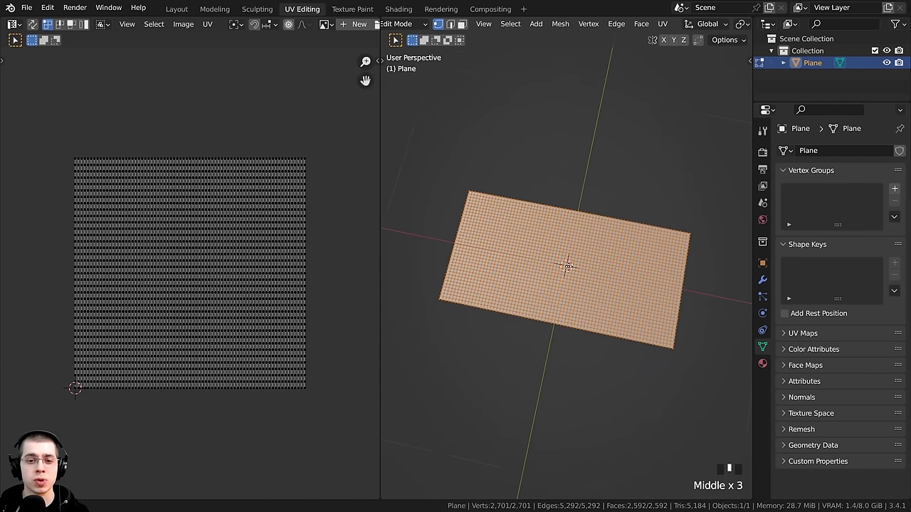
{"action": "scroll", "coordinate": [564, 251], "scroll_direction": "up", "scroll_amount": 2}
{"action": "scroll", "coordinate": [572, 248], "scroll_direction": "up", "scroll_amount": 1}
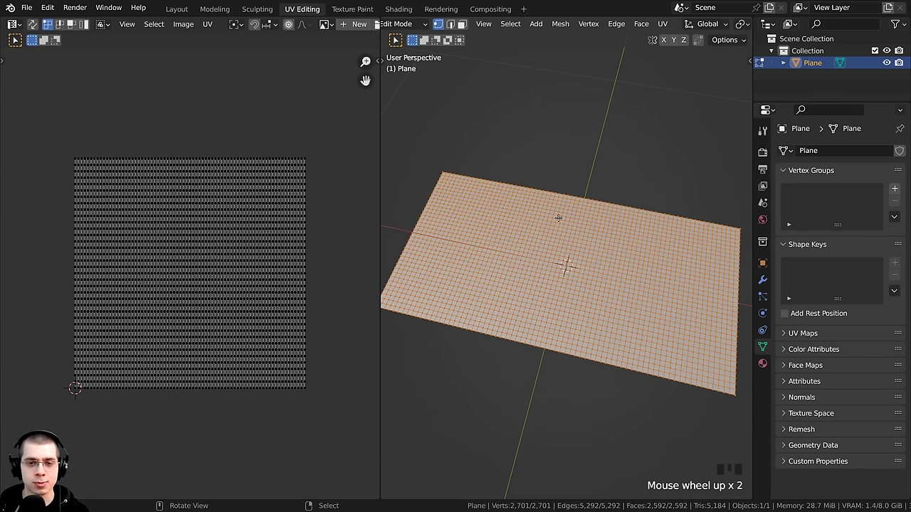
- Select the whole mesh and unwrap the plane's UVs
{"action": "key", "text": "a"}
{"action": "key", "text": "a"}
{"action": "key", "text": "a"}
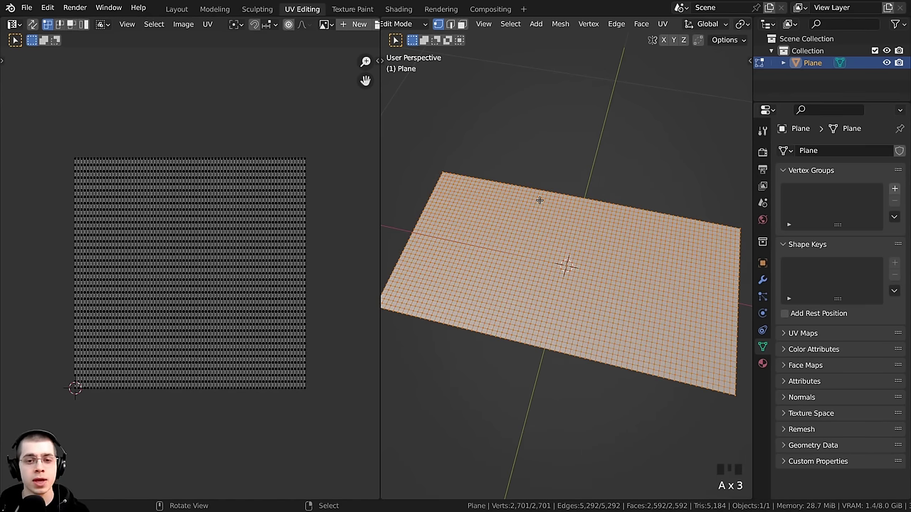
{"action": "key", "text": "u"}
{"action": "left_click", "coordinate": [516, 193]}
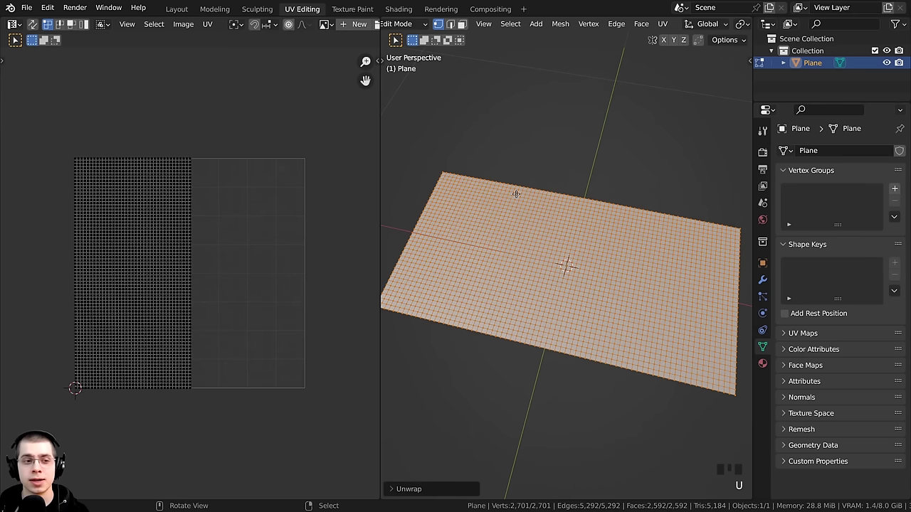
{"action": "key", "text": "KP_Decimal"}
{"action": "key", "text": "a"}
{"action": "key", "text": "a"}
{"action": "key", "text": "a"}
{"action": "key", "text": "a"}
{"action": "key", "text": "a"}
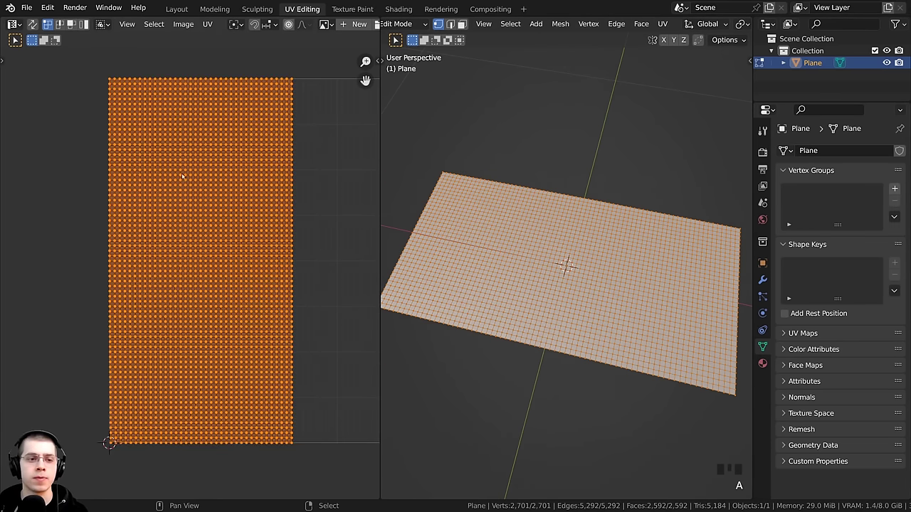
{"action": "scroll", "coordinate": [183, 178], "scroll_direction": "down", "scroll_amount": 2}
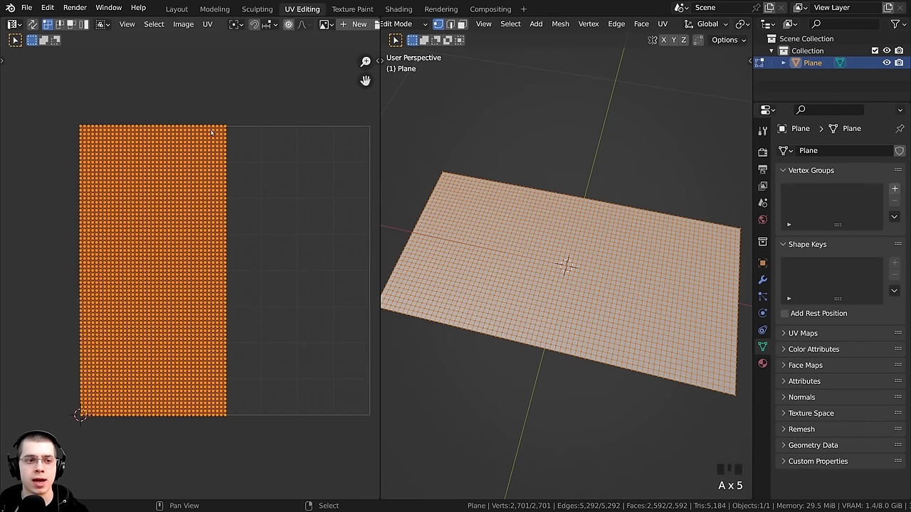
- Reframe the plane and go back to the Layout workspace
{"action": "mouse_move", "coordinate": [509, 335]}
{"action": "middle_mouse_down"}
{"action": "mouse_move", "coordinate": [529, 329]}
{"action": "mouse_move", "coordinate": [491, 336]}
{"action": "middle_mouse_up"}
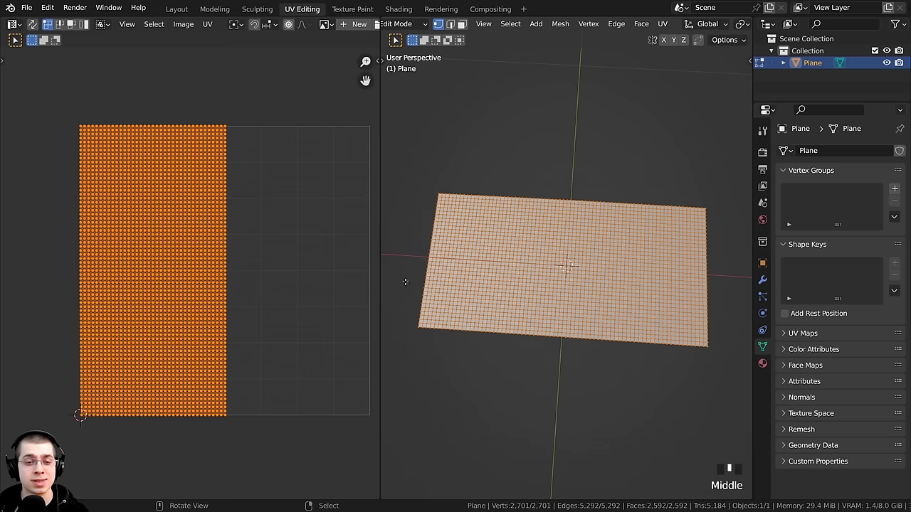
{"action": "middle_click_drag", "start_coordinate": [568, 371], "coordinate": [501, 248], "text": "shift"}
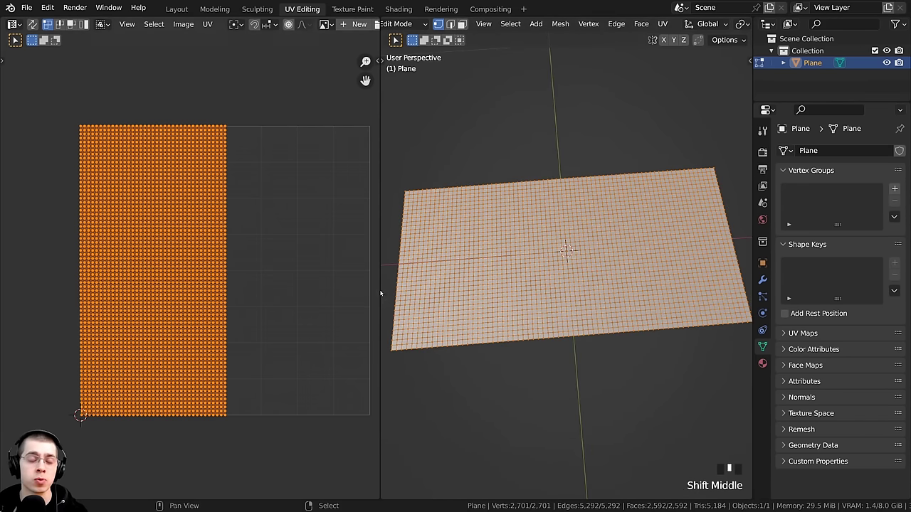
{"action": "middle_click_drag", "start_coordinate": [691, 350], "coordinate": [526, 242]}
{"action": "scroll", "coordinate": [526, 242], "scroll_direction": "down", "scroll_amount": 2}
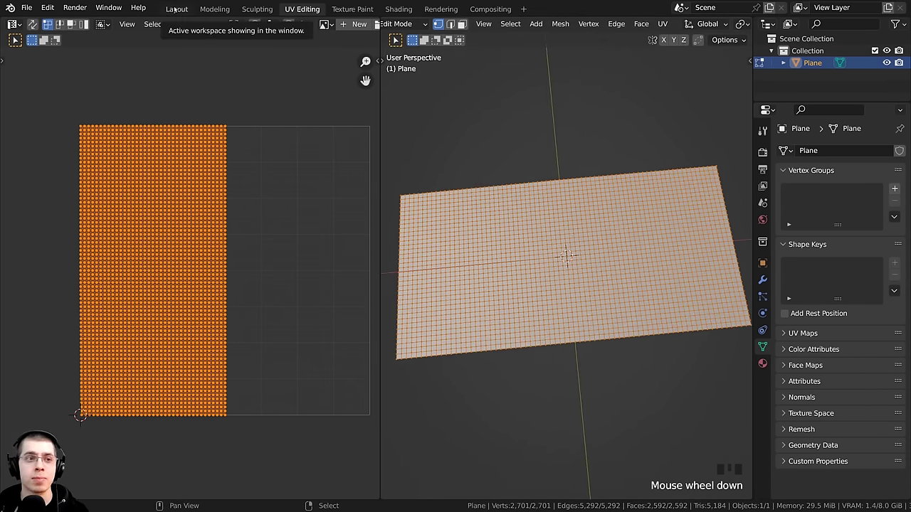
{"action": "left_click", "coordinate": [175, 8]}
- Show the plane's Physics properties in the Properties editor
{"action": "middle_click_drag", "start_coordinate": [326, 121], "coordinate": [398, 214], "text": "shift"}
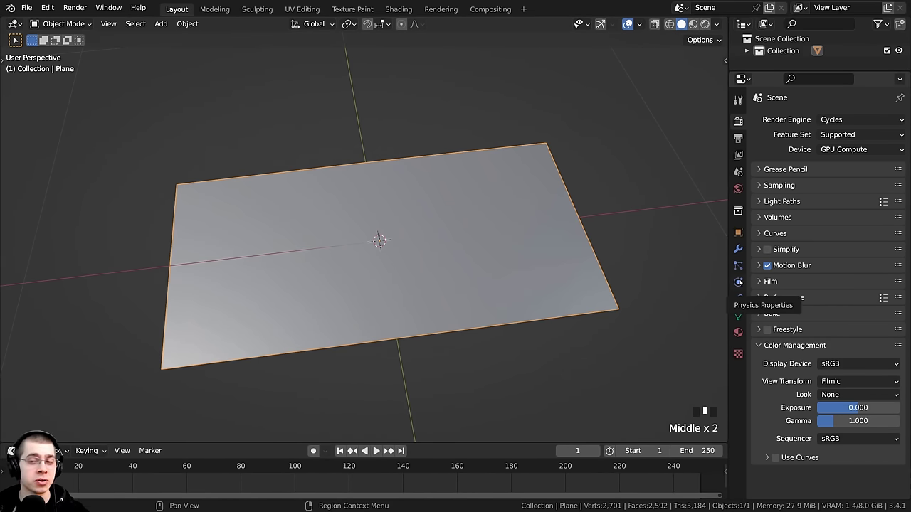
{"action": "left_click", "coordinate": [738, 281]}
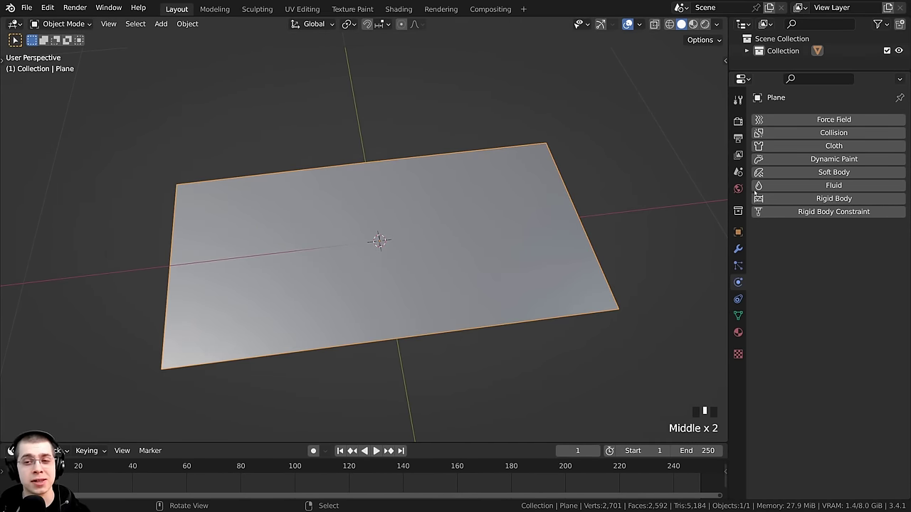
- Enable Cloth physics, scroll its default settings, then view the modifier stack listing Cloth
{"action": "left_click", "coordinate": [782, 147]}
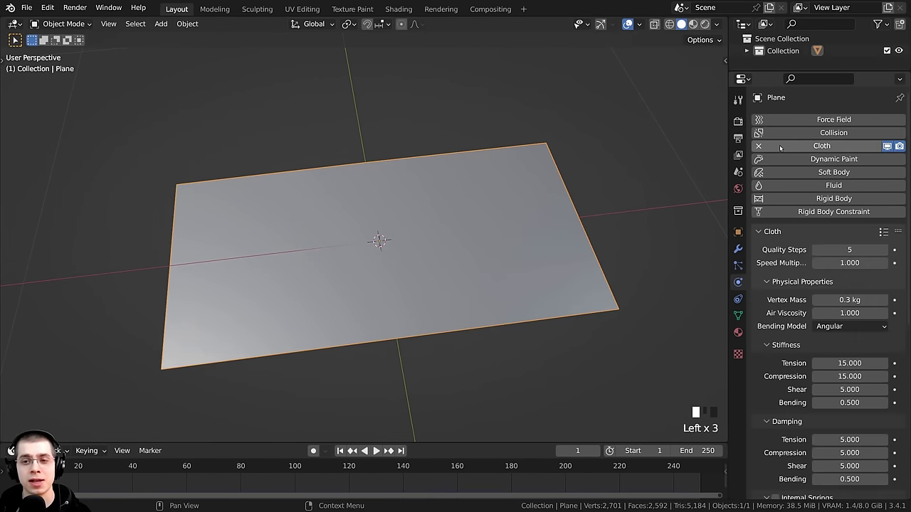
{"action": "scroll", "coordinate": [805, 147], "scroll_direction": "down", "scroll_amount": 8}
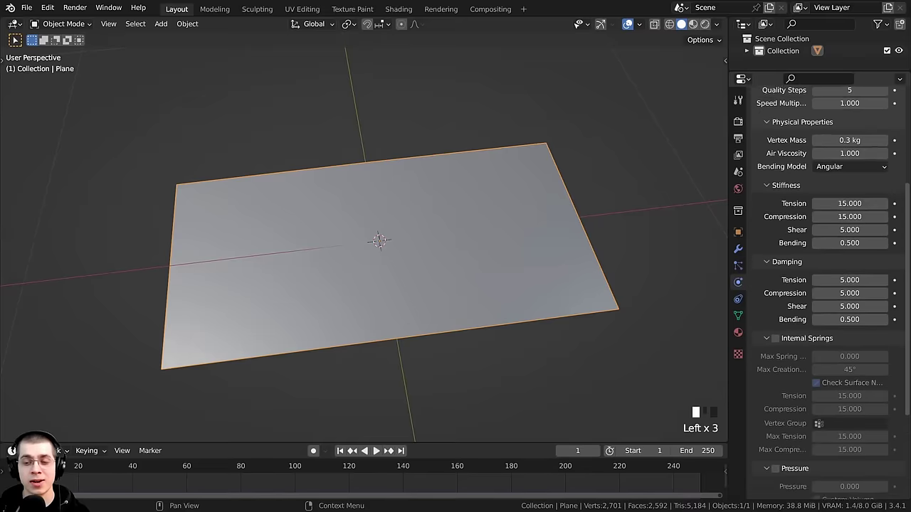
{"action": "mouse_move", "coordinate": [908, 225]}
{"action": "left_mouse_down"}
{"action": "mouse_move", "coordinate": [909, 127]}
{"action": "mouse_move", "coordinate": [909, 283]}
{"action": "mouse_move", "coordinate": [906, 161]}
{"action": "left_mouse_up"}
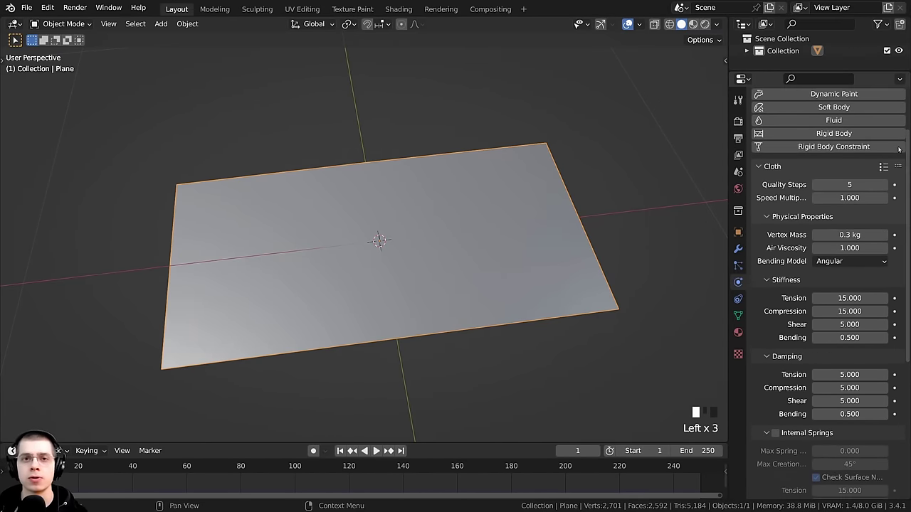
{"action": "scroll", "coordinate": [477, 224], "scroll_direction": "up", "scroll_amount": 2}
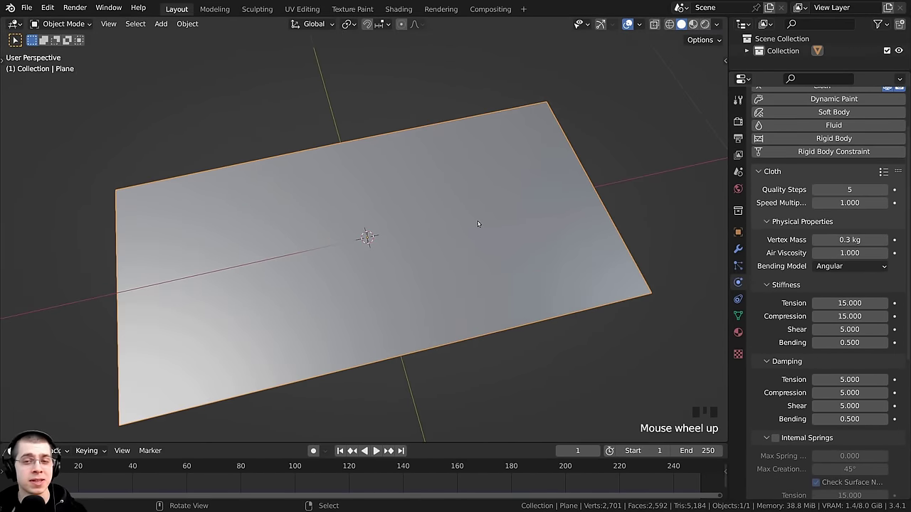
{"action": "left_click", "coordinate": [739, 249]}
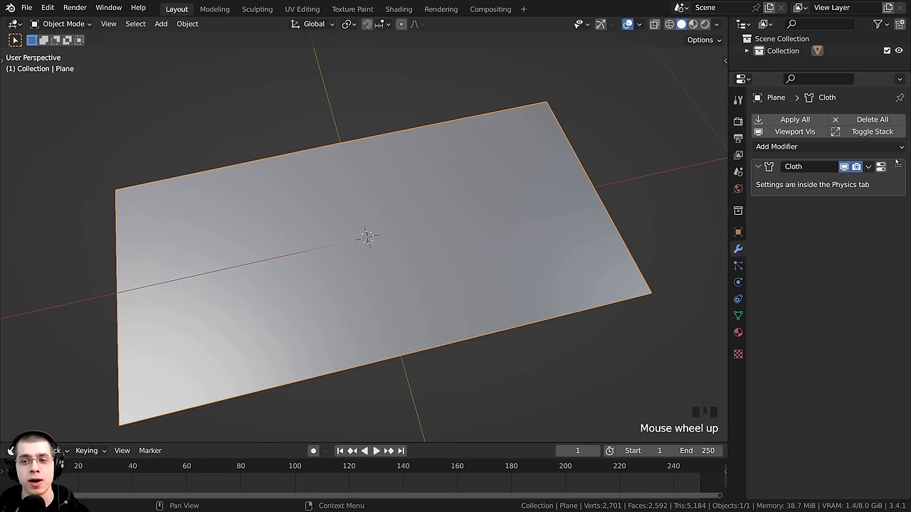
- Browse the Add Modifier list and dismiss it without adding any modifier
{"action": "left_click", "coordinate": [783, 146]}
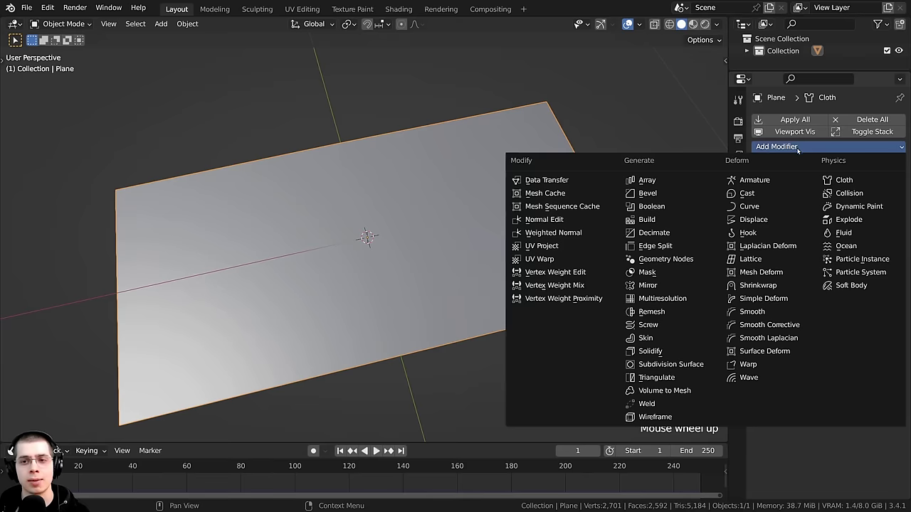
{"action": "key", "text": "Return"}
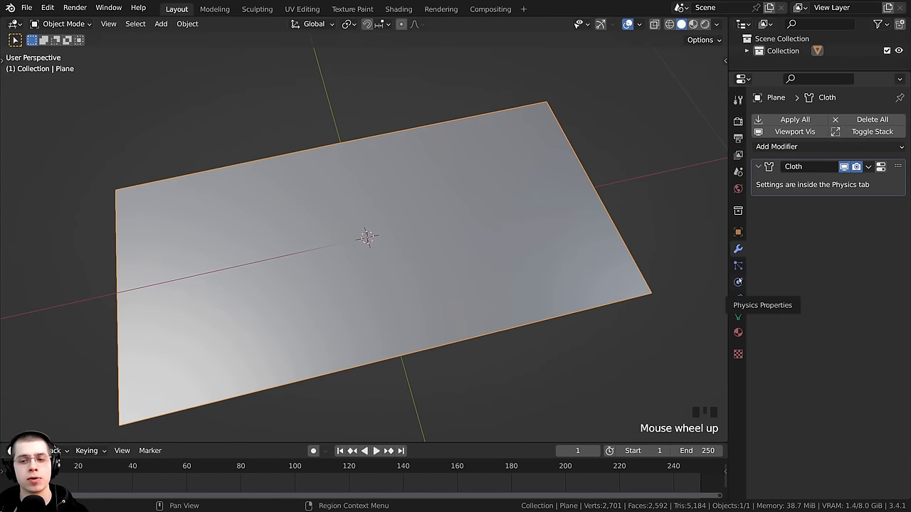
{"action": "left_click", "coordinate": [738, 282]}
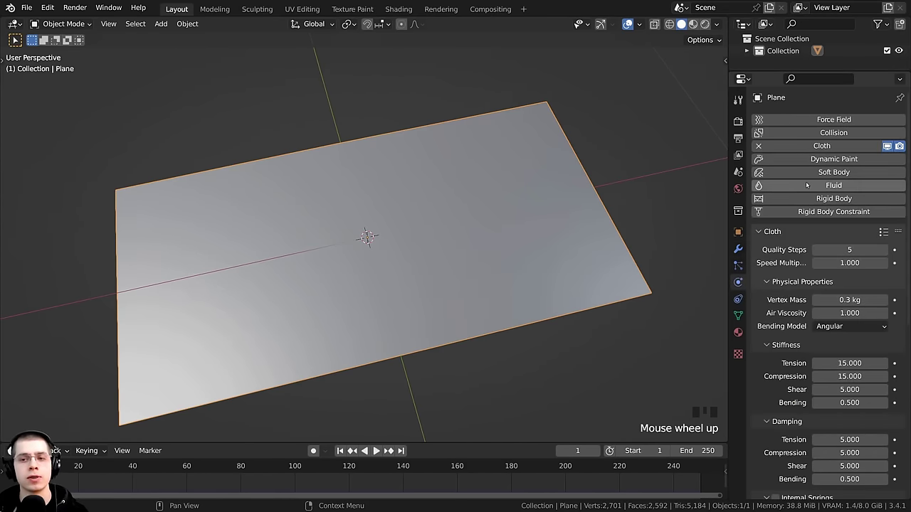
{"action": "left_click", "coordinate": [739, 249]}
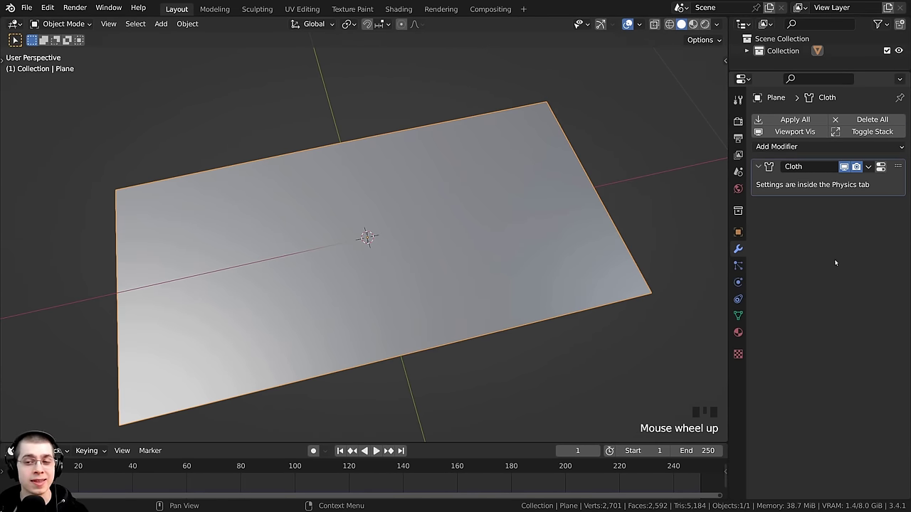
- Return to the plane's Cloth physics settings showing 5 quality steps and 0.3 kg mass
{"action": "middle_click_drag", "start_coordinate": [541, 270], "coordinate": [465, 226]}
{"action": "scroll", "coordinate": [350, 226], "scroll_direction": "up", "scroll_amount": 2}
{"action": "middle_click_drag", "start_coordinate": [349, 226], "coordinate": [409, 238], "text": "shift"}
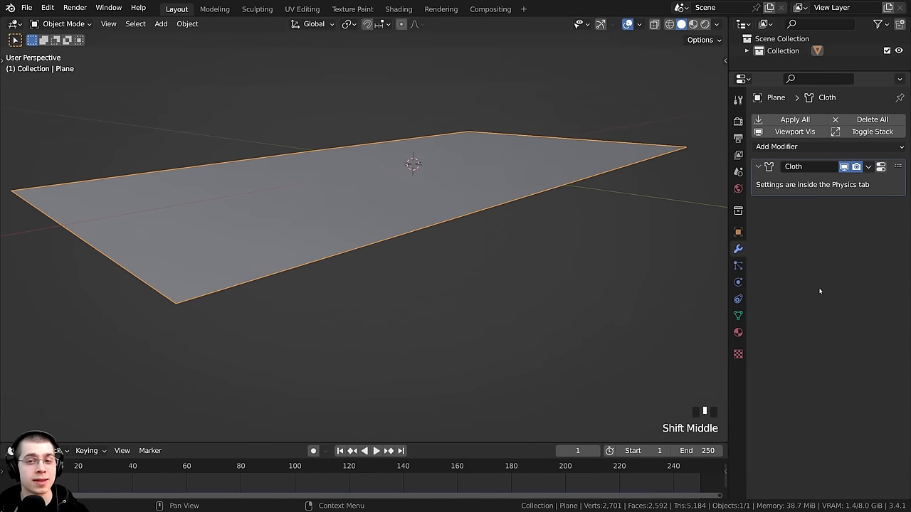
{"action": "scroll", "coordinate": [514, 248], "scroll_direction": "down", "scroll_amount": 2}
{"action": "middle_click_drag", "start_coordinate": [514, 248], "coordinate": [288, 128]}
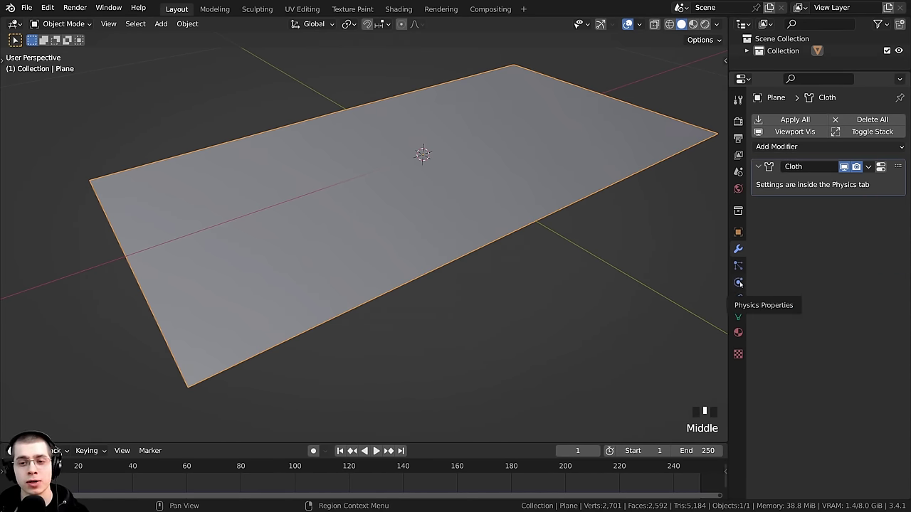
{"action": "left_click", "coordinate": [880, 167]}
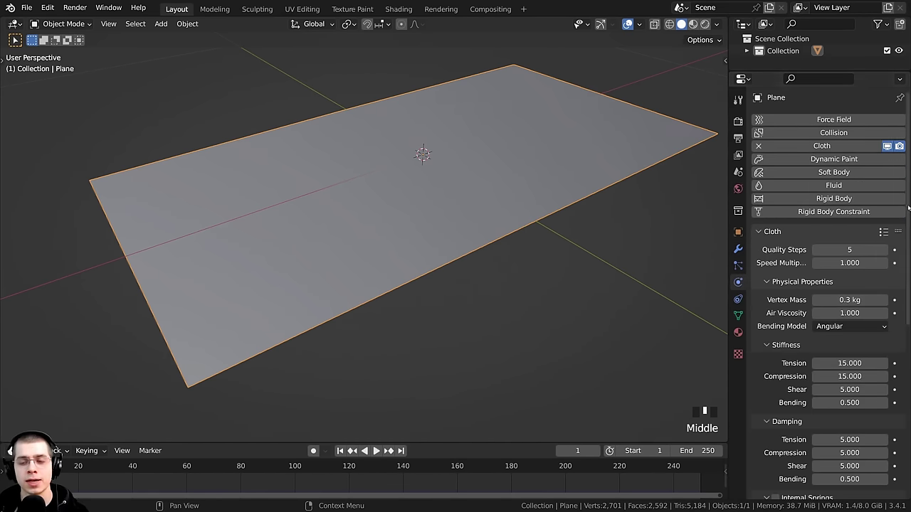
{"action": "scroll", "coordinate": [880, 197], "scroll_direction": "up", "scroll_amount": 1}
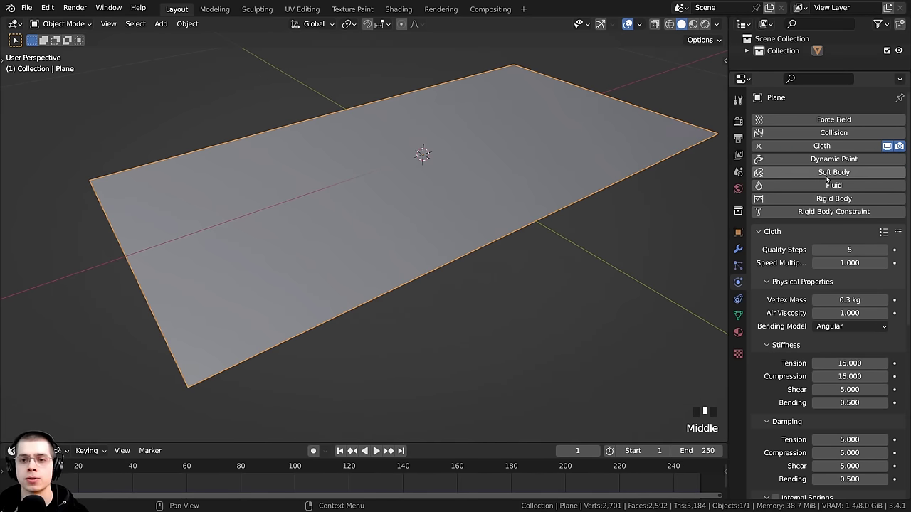
{"action": "scroll", "coordinate": [318, 306], "scroll_direction": "down", "scroll_amount": 2}
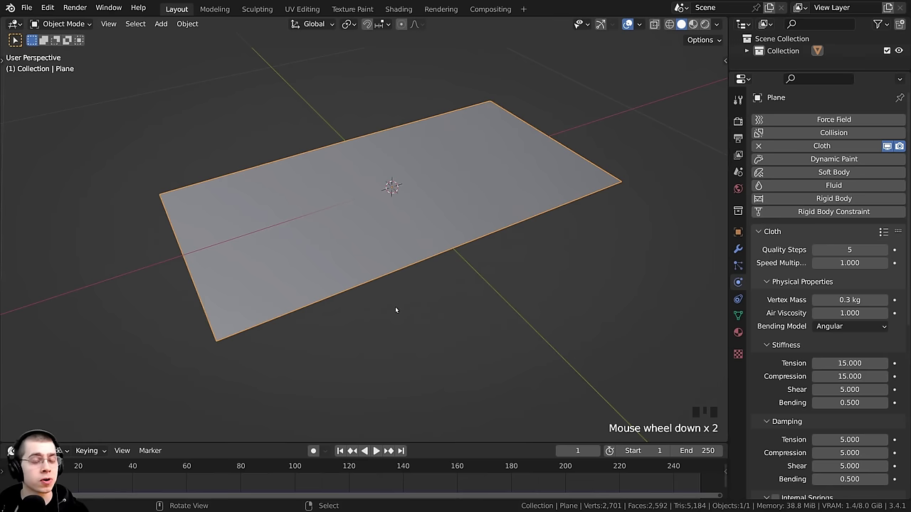
- Play the cloth simulation to watch the unpinned plane fall, then stop it
{"action": "middle_click_drag", "start_coordinate": [395, 310], "coordinate": [398, 326]}
{"action": "key", "text": "space"}
{"action": "scroll", "coordinate": [368, 287], "scroll_direction": "down", "scroll_amount": 3}
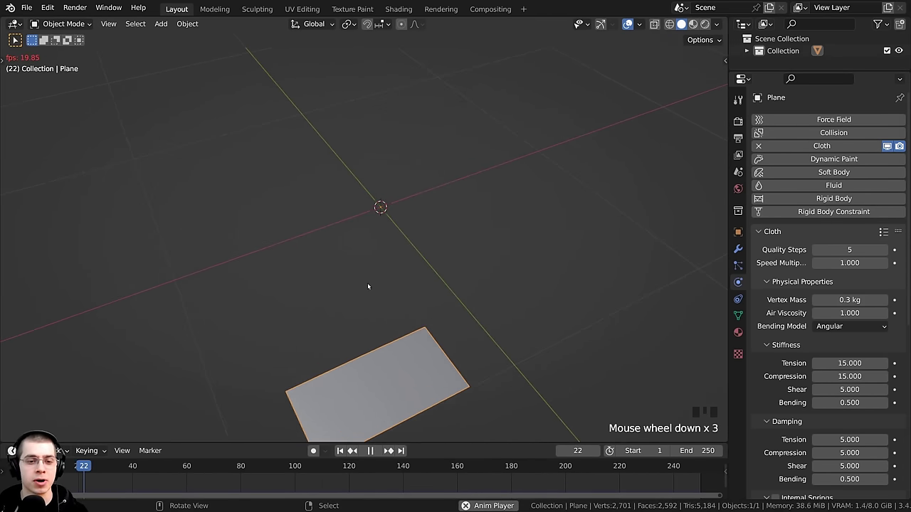
{"action": "middle_click_drag", "start_coordinate": [368, 286], "coordinate": [378, 368]}
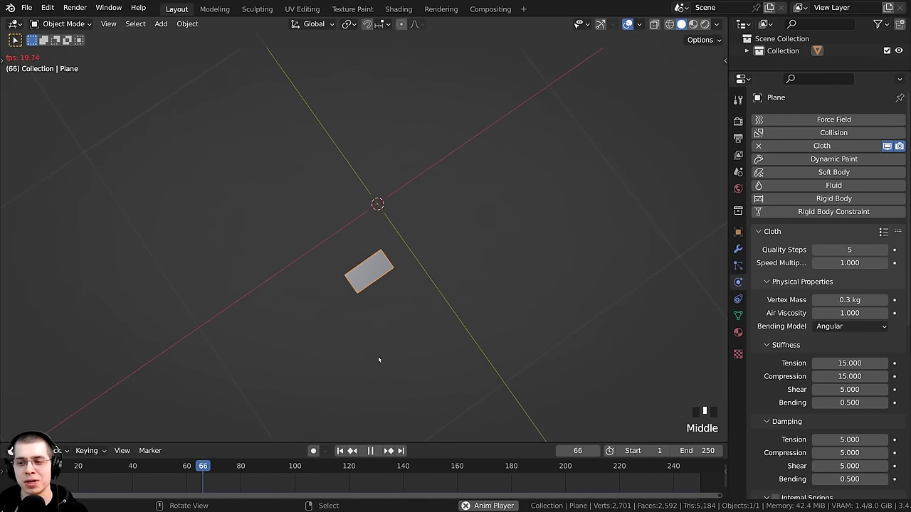
{"action": "scroll", "coordinate": [378, 358], "scroll_direction": "down", "scroll_amount": 2}
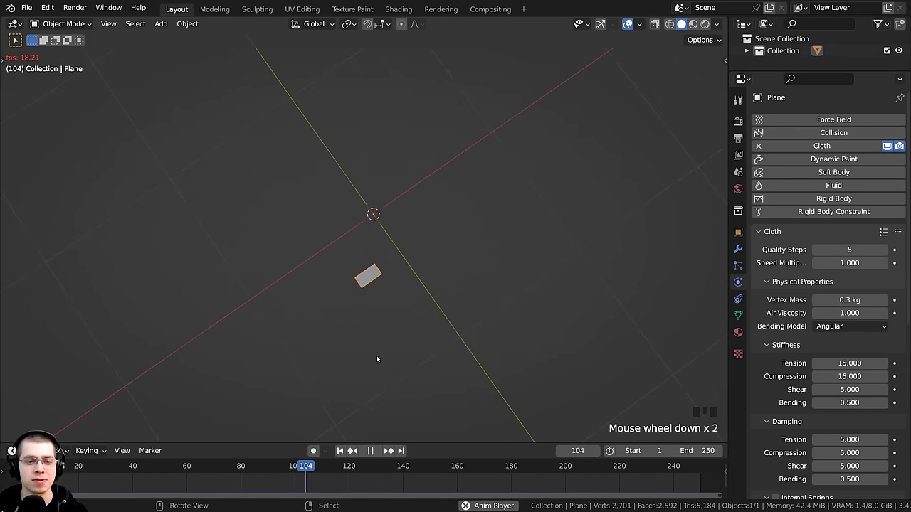
{"action": "key", "text": "space"}
{"action": "middle_click_drag", "start_coordinate": [377, 359], "coordinate": [336, 429]}
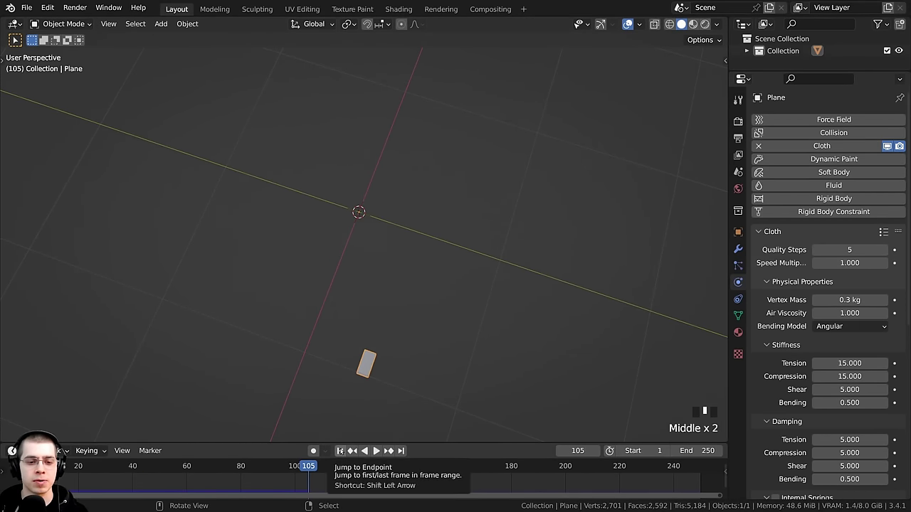
- Reset to the first frame, replay the simulation, jump the playhead ahead and pause
{"action": "left_click", "coordinate": [340, 450]}
{"action": "scroll", "coordinate": [142, 305], "scroll_direction": "up", "scroll_amount": 2}
{"action": "middle_click_drag", "start_coordinate": [263, 375], "coordinate": [141, 484]}
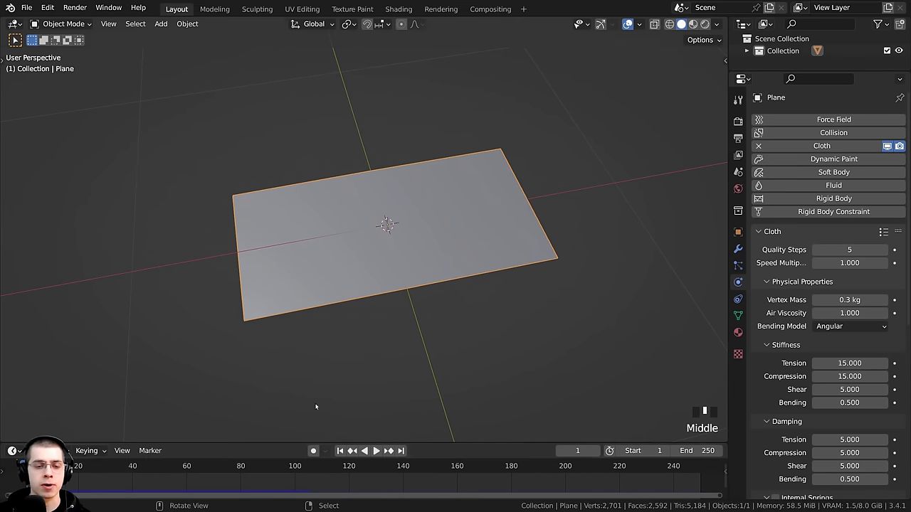
{"action": "middle_click_drag", "start_coordinate": [316, 407], "coordinate": [314, 380]}
{"action": "key", "text": "space"}
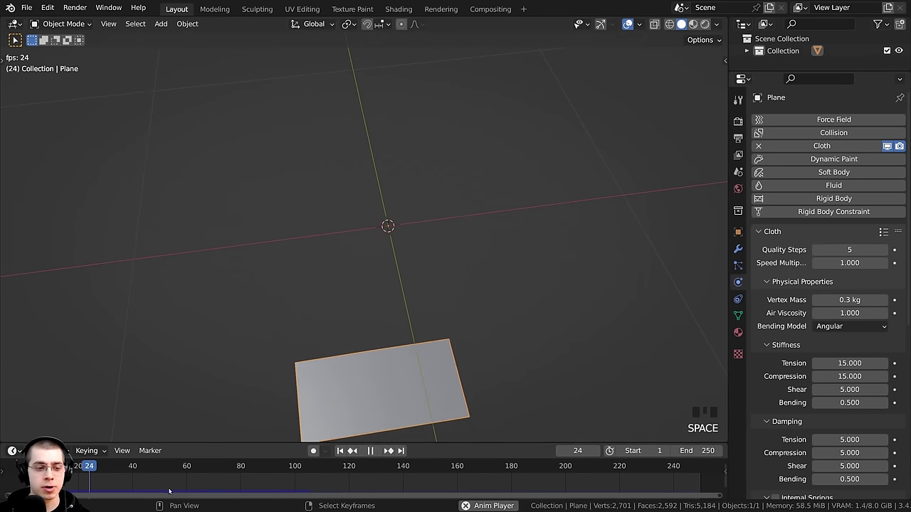
{"action": "left_click", "coordinate": [260, 485]}
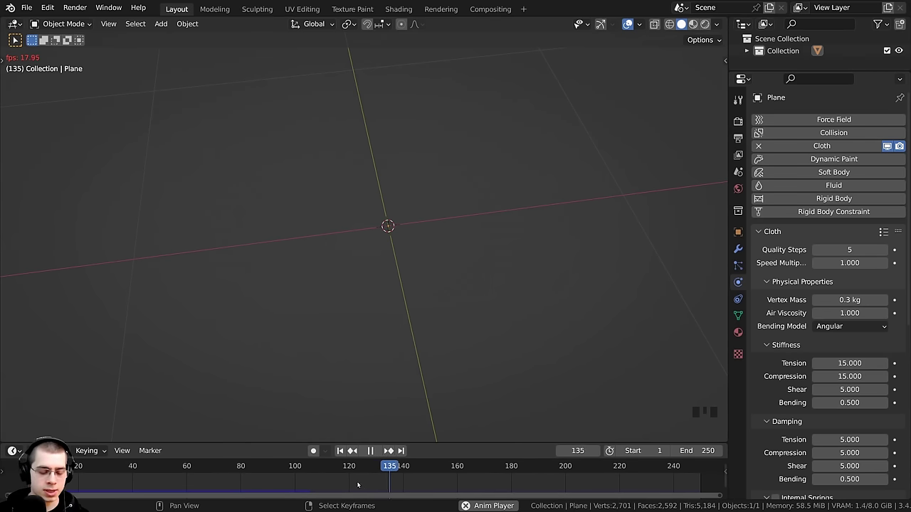
{"action": "key", "text": "space"}
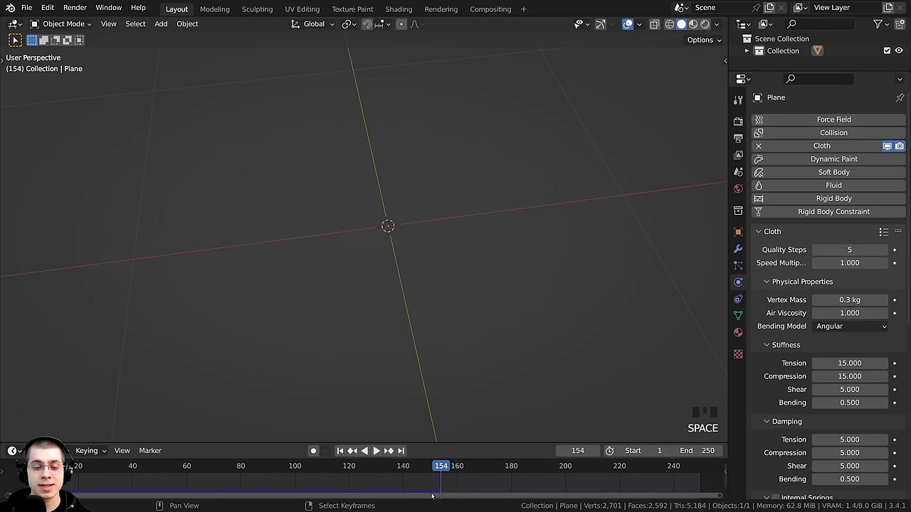
- Rewind to the start and replay the fall, pausing at frame 117
{"action": "key", "text": "shift+Left"}
{"action": "scroll", "coordinate": [486, 222], "scroll_direction": "down", "scroll_amount": 1}
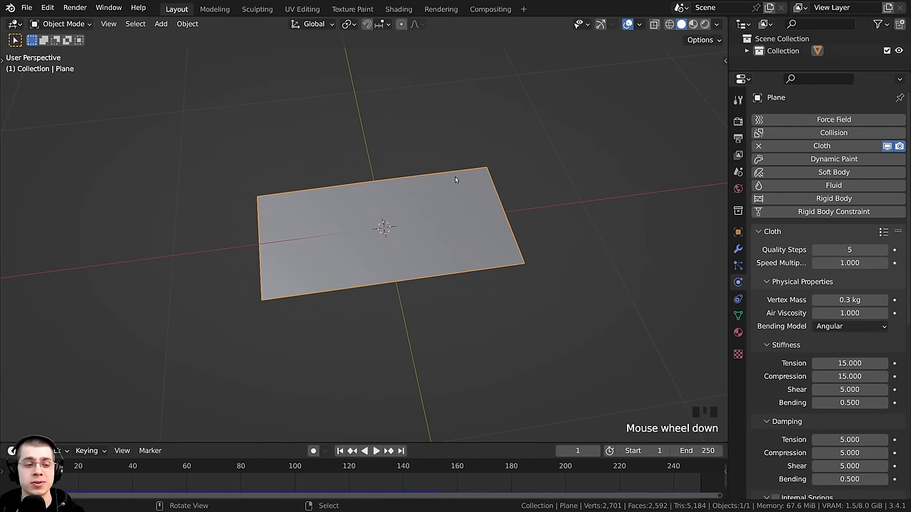
{"action": "middle_click_drag", "start_coordinate": [443, 192], "coordinate": [396, 211]}
{"action": "key", "text": "space"}
{"action": "scroll", "coordinate": [357, 346], "scroll_direction": "down", "scroll_amount": 1}
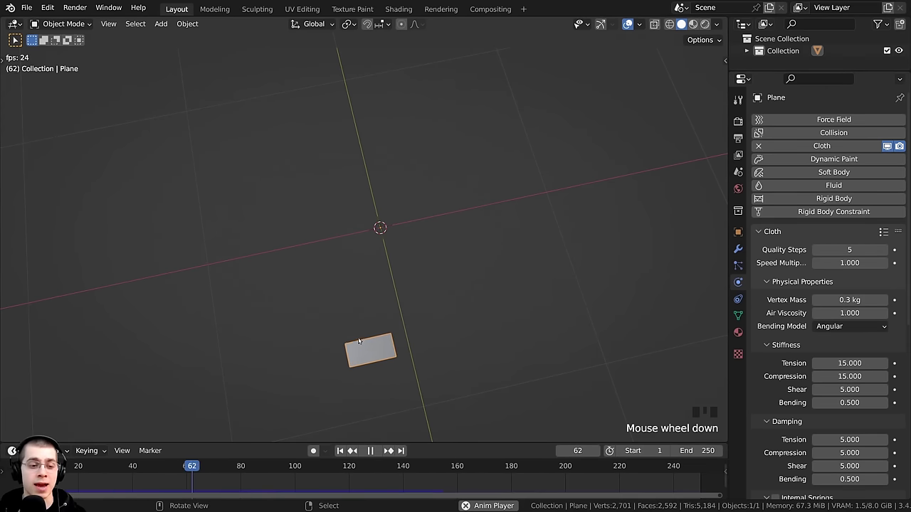
{"action": "middle_click_drag", "start_coordinate": [352, 319], "coordinate": [375, 308]}
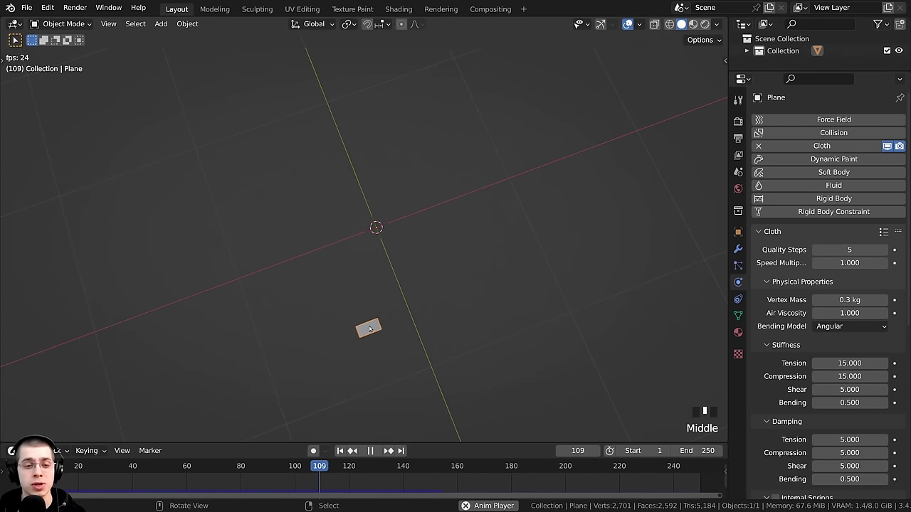
{"action": "key", "text": "space"}
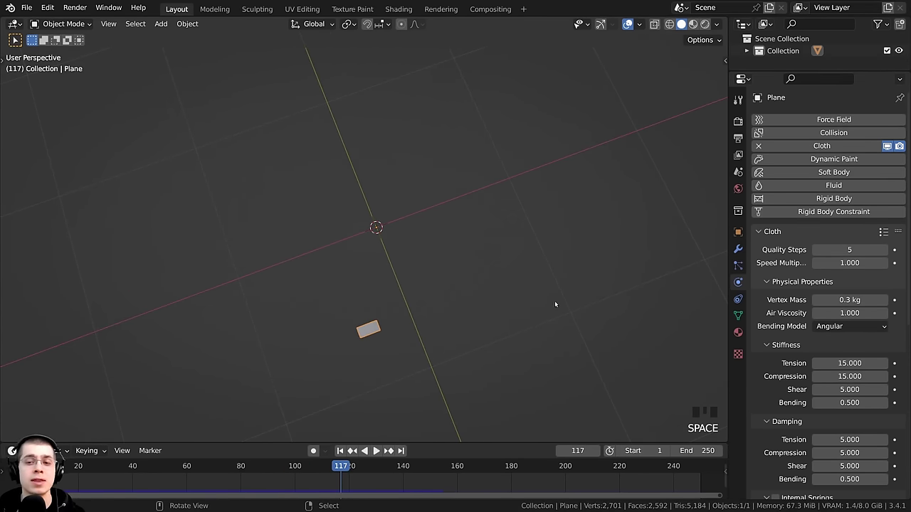
- Expand the cloth Cache panel and preview the simulation through to frame 170
{"action": "scroll", "coordinate": [875, 235], "scroll_direction": "down", "scroll_amount": 8}
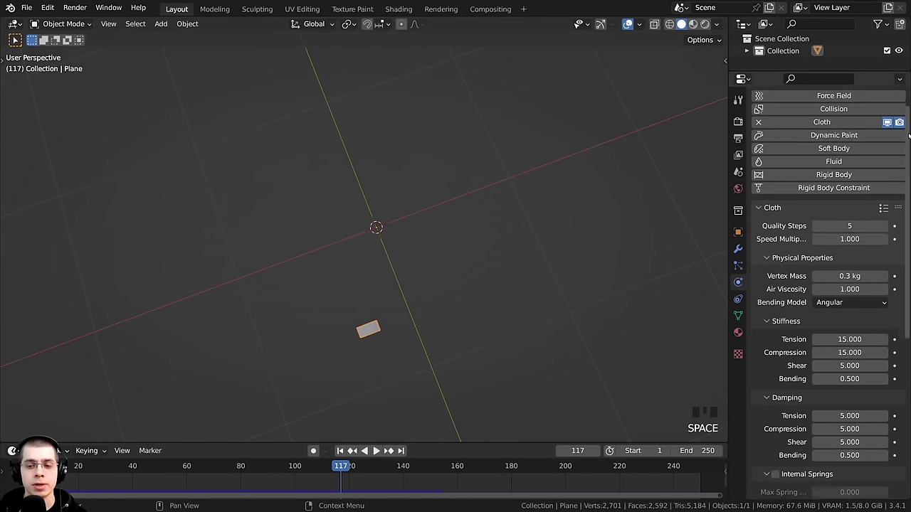
{"action": "scroll", "coordinate": [783, 441], "scroll_direction": "down", "scroll_amount": 2}
{"action": "left_click", "coordinate": [781, 432]}
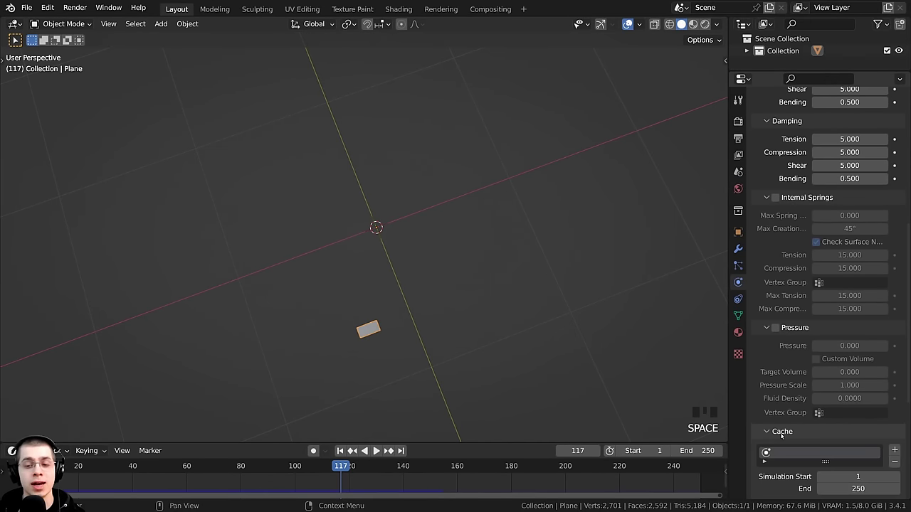
{"action": "scroll", "coordinate": [783, 432], "scroll_direction": "down", "scroll_amount": 5}
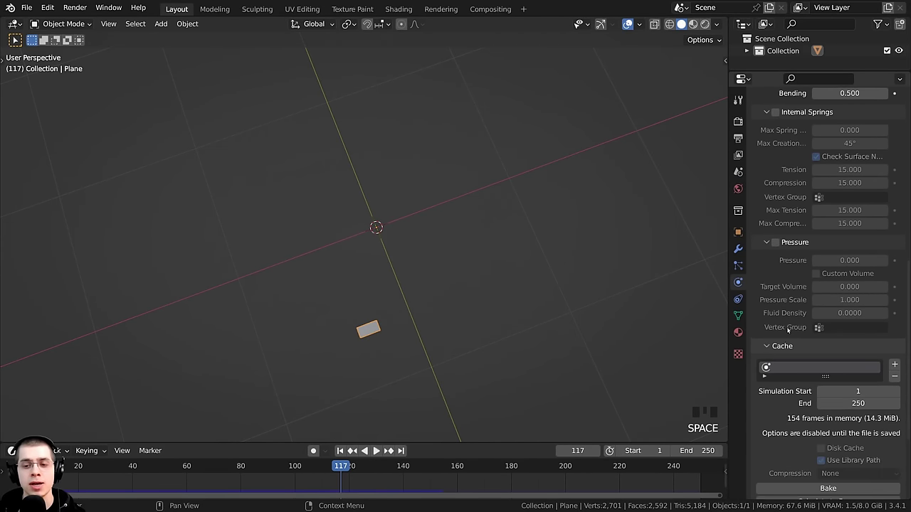
{"action": "scroll", "coordinate": [829, 297], "scroll_direction": "down", "scroll_amount": 2}
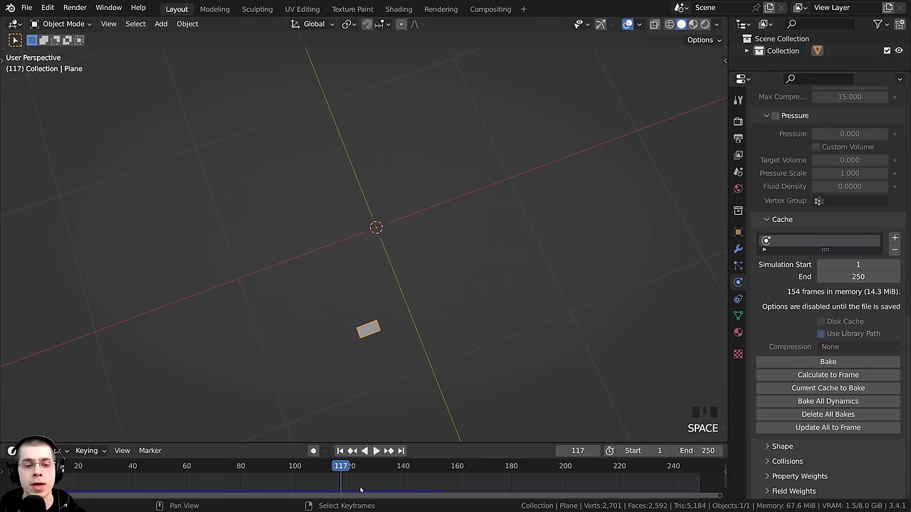
{"action": "left_click", "coordinate": [376, 450]}
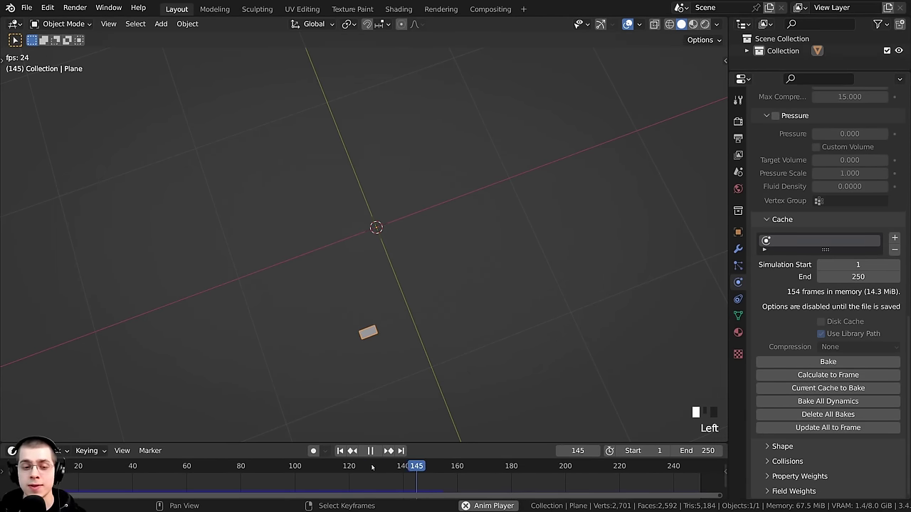
{"action": "key", "text": "space"}
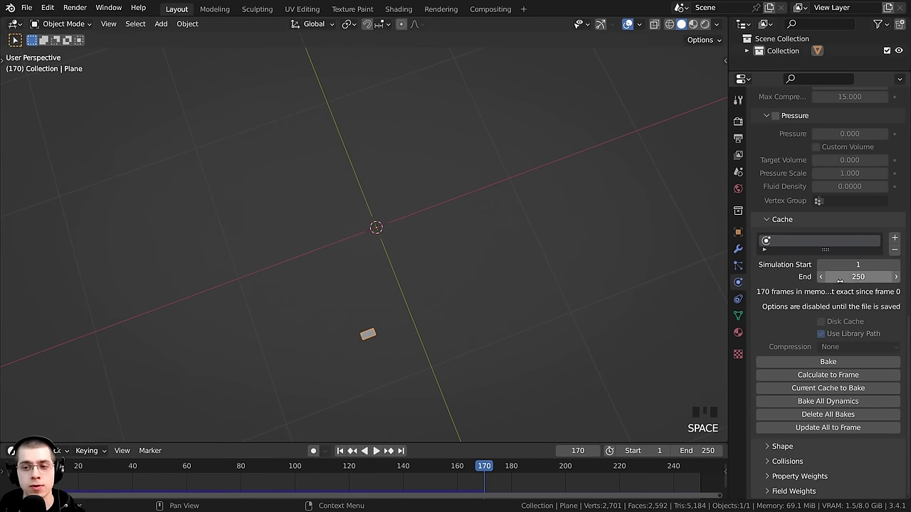
- Bake the cloth simulation over all 250 frames and play back the result
{"action": "left_click", "coordinate": [828, 361]}
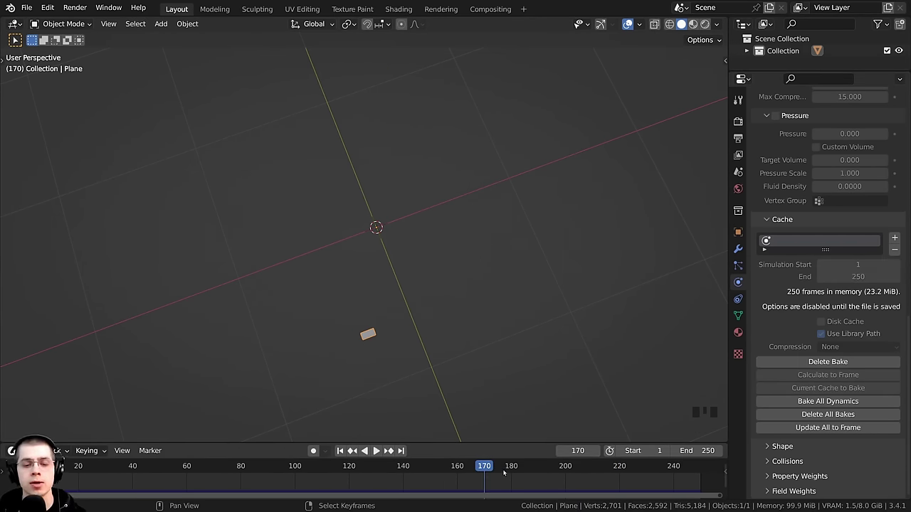
{"action": "key", "text": "space"}
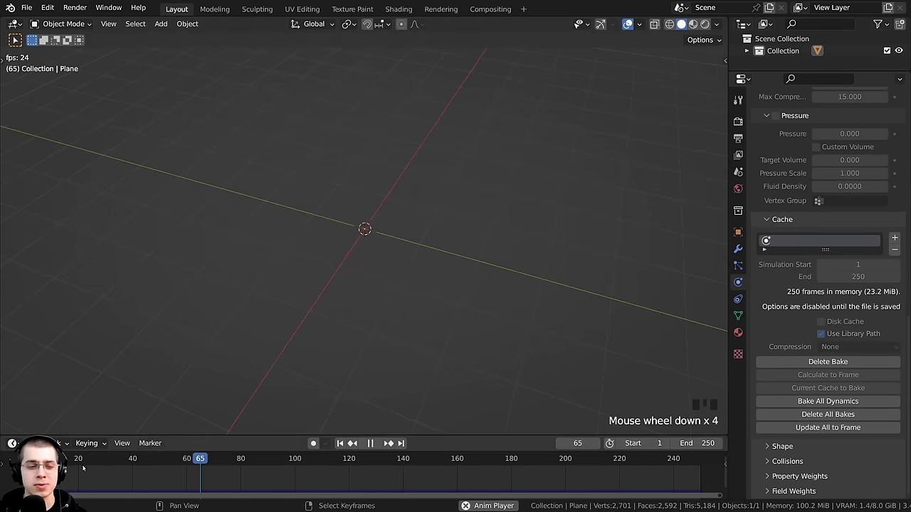
{"action": "left_click", "coordinate": [84, 467]}
- Stop the playback and rewind the baked cloth to its flat starting pose
{"action": "middle_click_drag", "start_coordinate": [178, 370], "coordinate": [315, 261]}
{"action": "key", "text": "space"}
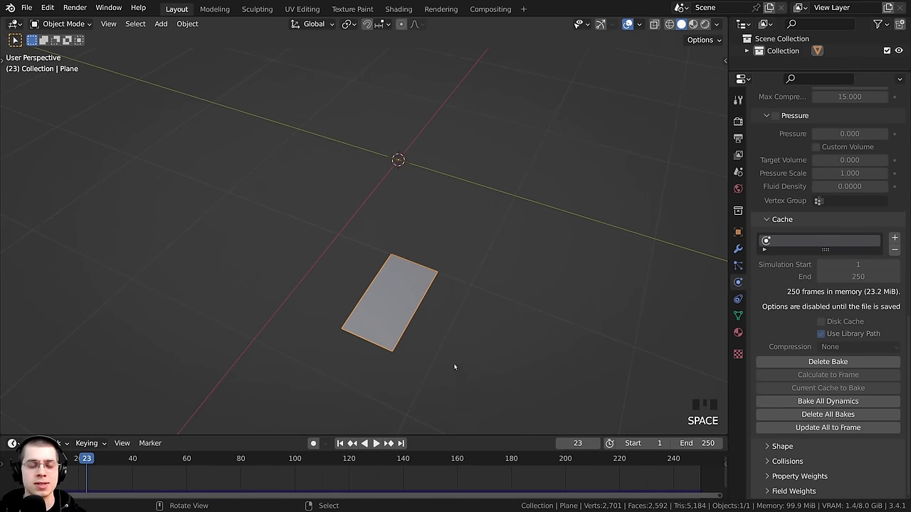
{"action": "key", "text": "shift+Left"}
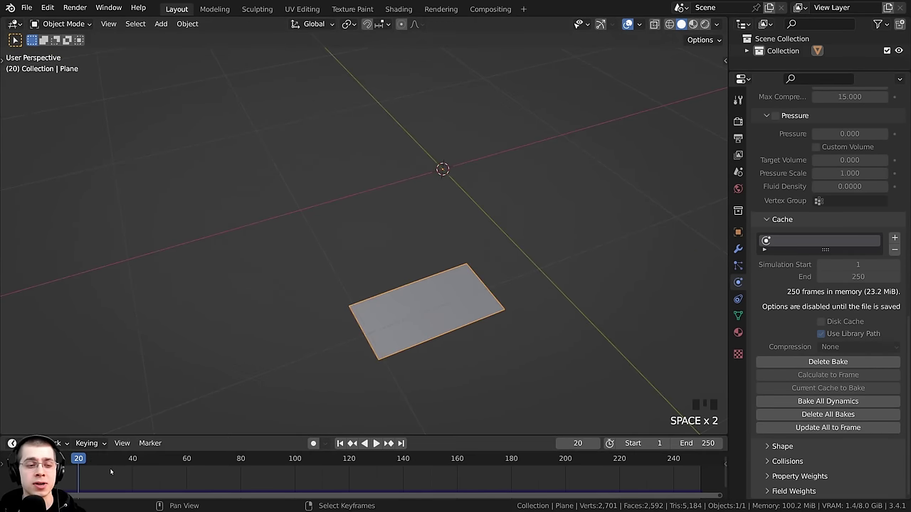
{"action": "key", "text": "Left"}
{"action": "key", "text": "Left"}
{"action": "key", "text": "Left"}
{"action": "key", "text": "Left"}
{"action": "key", "text": "Left"}
{"action": "key", "text": "Left"}
{"action": "key", "text": "Left"}
{"action": "key", "text": "Left"}
{"action": "key", "text": "Left"}
{"action": "key", "text": "Left"}
{"action": "key", "text": "Left"}
{"action": "key", "text": "Left"}
{"action": "key", "text": "Left"}
{"action": "key", "text": "Left"}
{"action": "key", "text": "Left"}
{"action": "key", "text": "Left"}
{"action": "key", "text": "Left"}
{"action": "key", "text": "Left"}
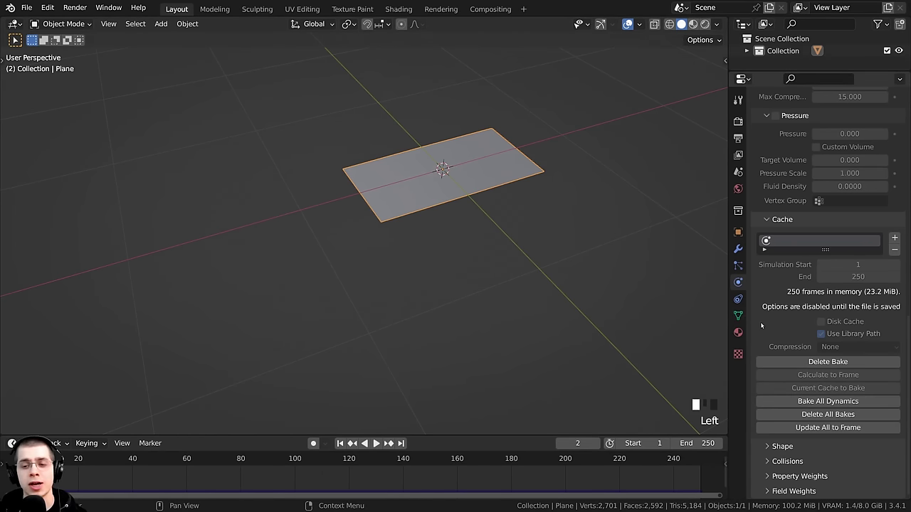
{"action": "middle_click_drag", "start_coordinate": [541, 179], "coordinate": [482, 199], "text": "shift"}
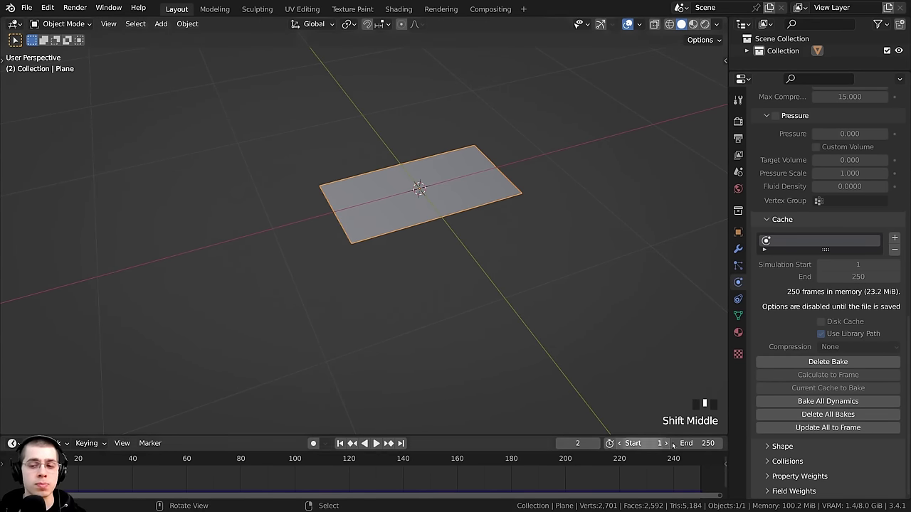
- Free the cloth bake and replay the simulation from the first frame
{"action": "left_click", "coordinate": [817, 363]}
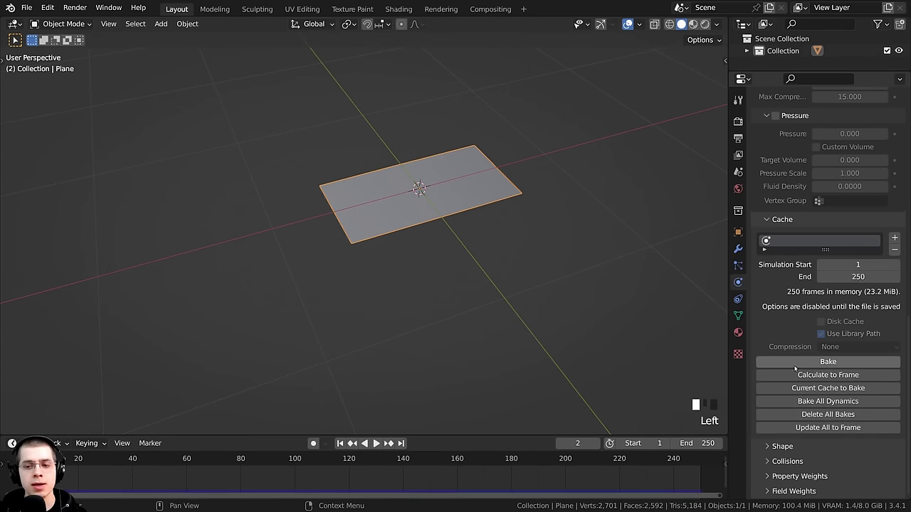
{"action": "middle_click_drag", "start_coordinate": [416, 348], "coordinate": [606, 269]}
{"action": "key", "text": "Left"}
{"action": "key", "text": "Left"}
{"action": "key", "text": "space"}
{"action": "key", "text": "space"}
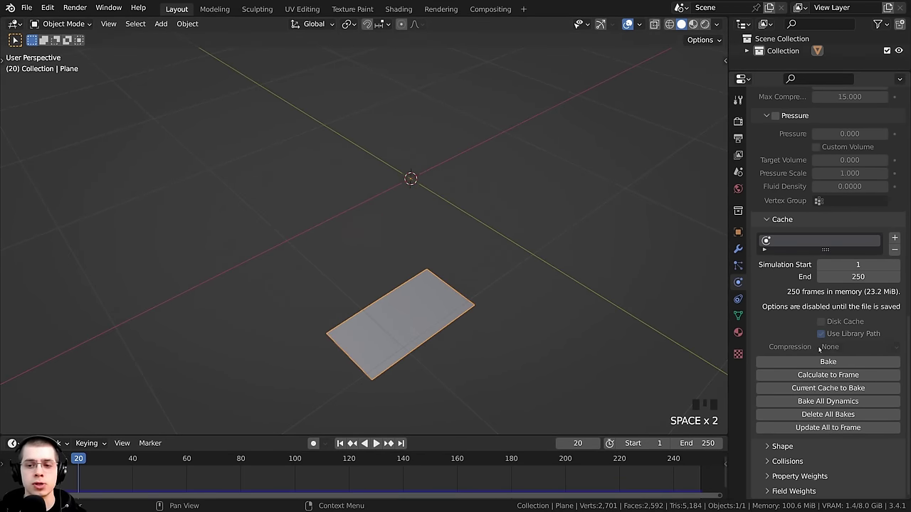
{"action": "key", "text": "shift+Left"}
- Replay the cloth drop once more, then stop and return to the rest pose at frame 0
{"action": "middle_click_drag", "start_coordinate": [527, 305], "coordinate": [462, 313]}
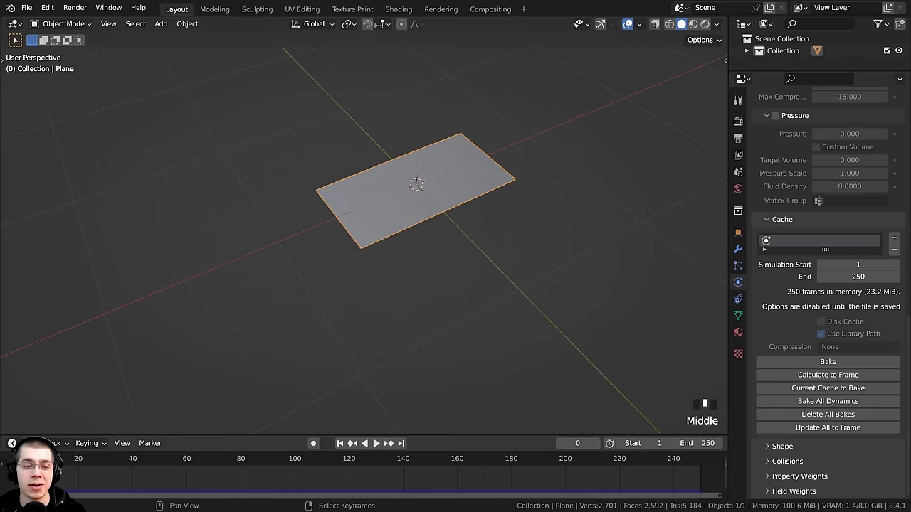
{"action": "key", "text": "space"}
{"action": "left_click", "coordinate": [57, 461]}
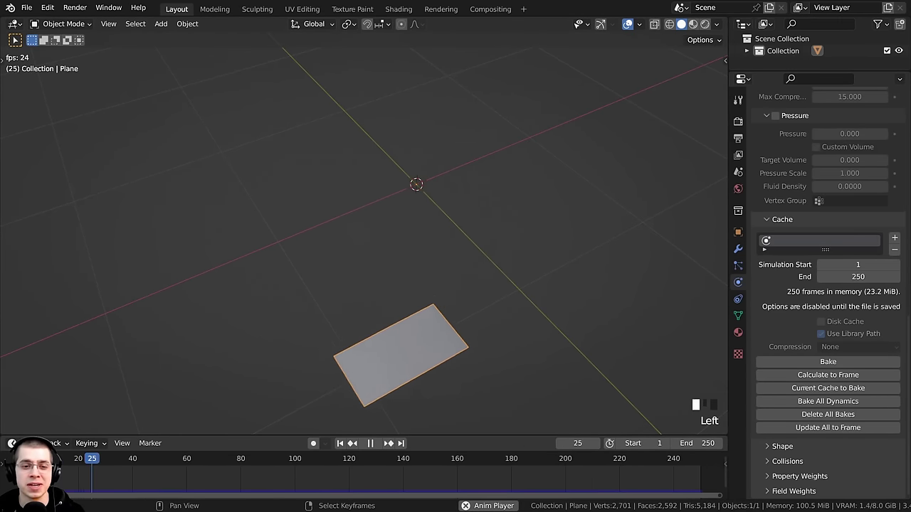
{"action": "left_click", "coordinate": [57, 461]}
{"action": "left_click", "coordinate": [24, 461]}
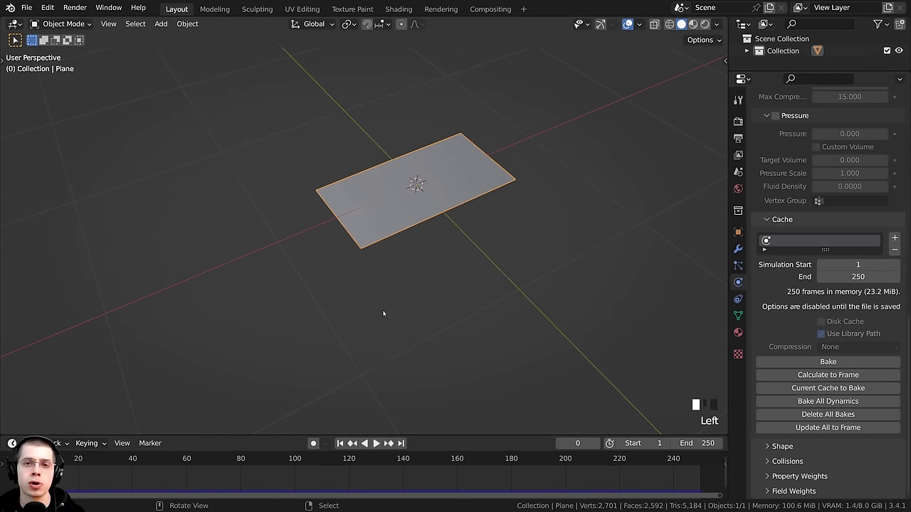
{"action": "scroll", "coordinate": [404, 280], "scroll_direction": "up", "scroll_amount": 2}
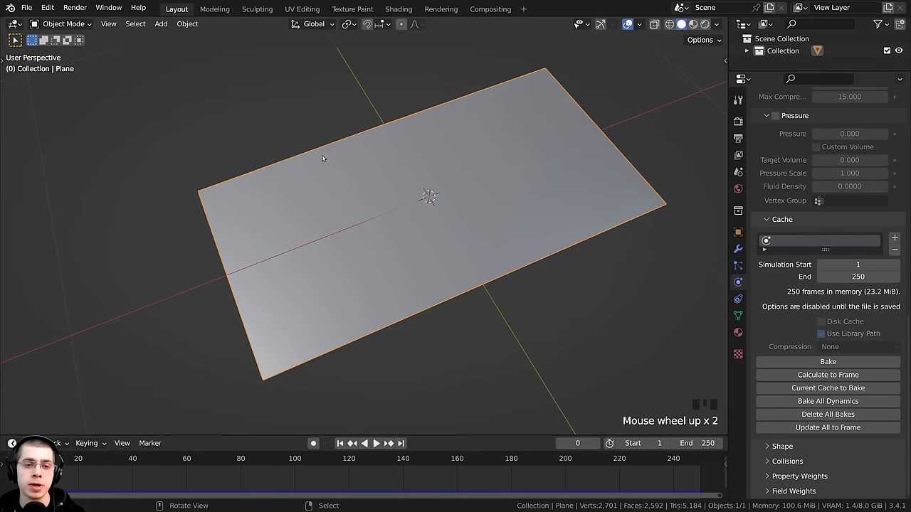
{"action": "middle_click_drag", "start_coordinate": [338, 148], "coordinate": [307, 134], "text": "shift"}
- Enter Edit Mode on the plane and switch to Face select from a top-down view
{"action": "key", "text": "Tab"}
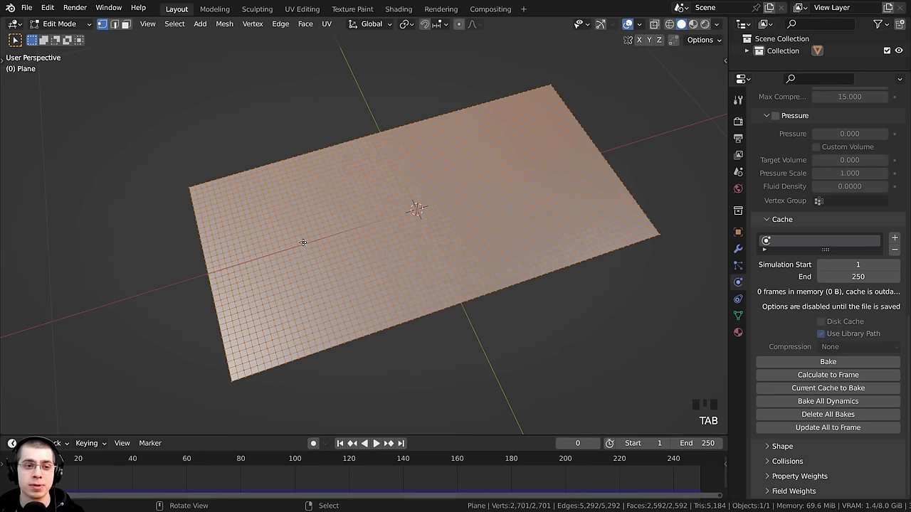
{"action": "scroll", "coordinate": [276, 156], "scroll_direction": "up", "scroll_amount": 1}
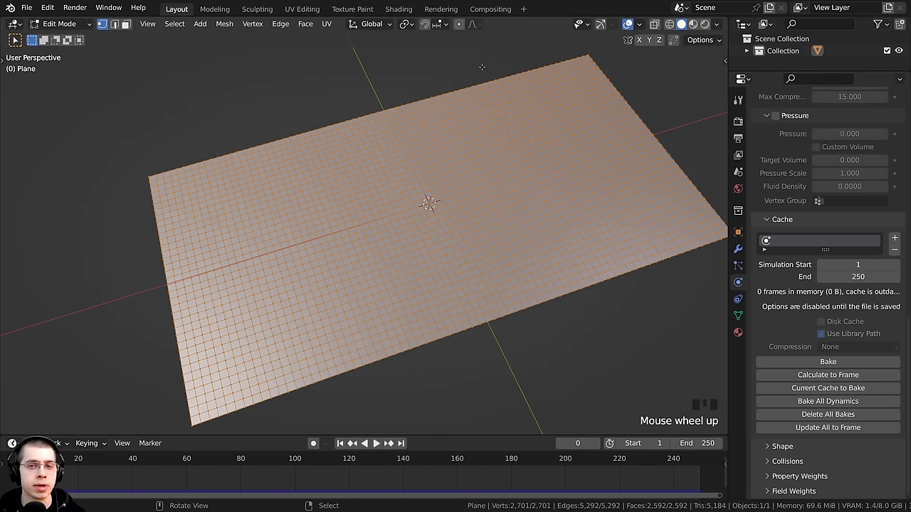
{"action": "middle_click_drag", "start_coordinate": [374, 221], "coordinate": [496, 126]}
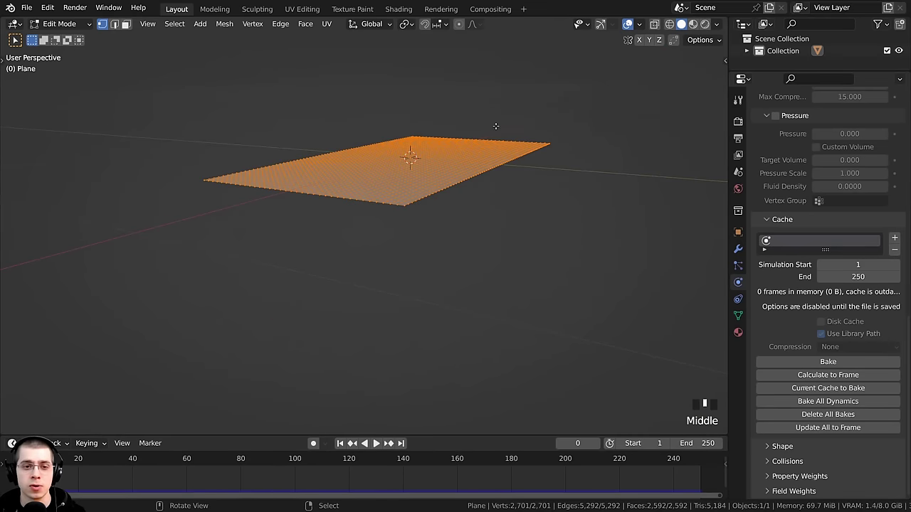
{"action": "middle_click_drag", "start_coordinate": [502, 235], "coordinate": [391, 252]}
{"action": "middle_click_drag", "start_coordinate": [360, 194], "coordinate": [325, 220]}
{"action": "scroll", "coordinate": [325, 220], "scroll_direction": "up", "scroll_amount": 3}
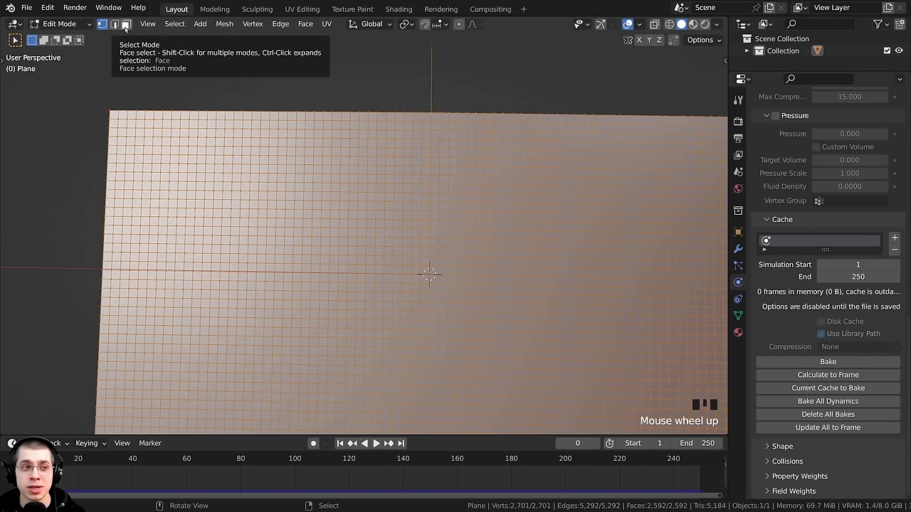
{"action": "left_click", "coordinate": [126, 25]}
- Select a single corner face along the plane's top edge
{"action": "middle_click_drag", "start_coordinate": [301, 143], "coordinate": [325, 153], "text": "shift"}
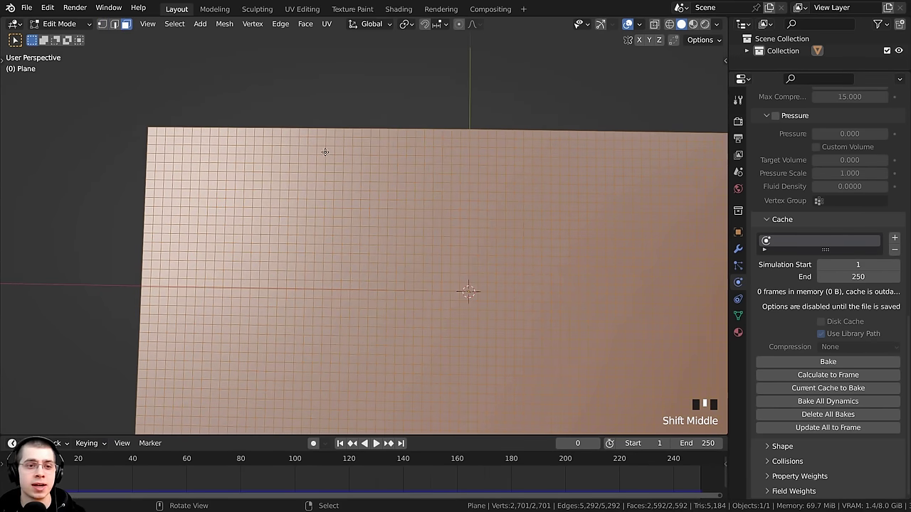
{"action": "scroll", "coordinate": [328, 142], "scroll_direction": "up", "scroll_amount": 2}
{"action": "left_click", "coordinate": [320, 112]}
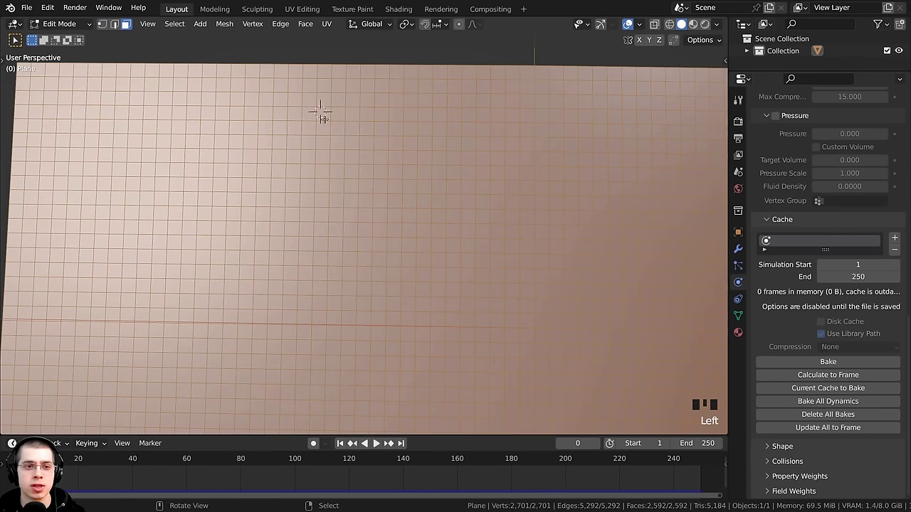
{"action": "right_click", "coordinate": [320, 112]}
{"action": "scroll", "coordinate": [317, 119], "scroll_direction": "down", "scroll_amount": 3}
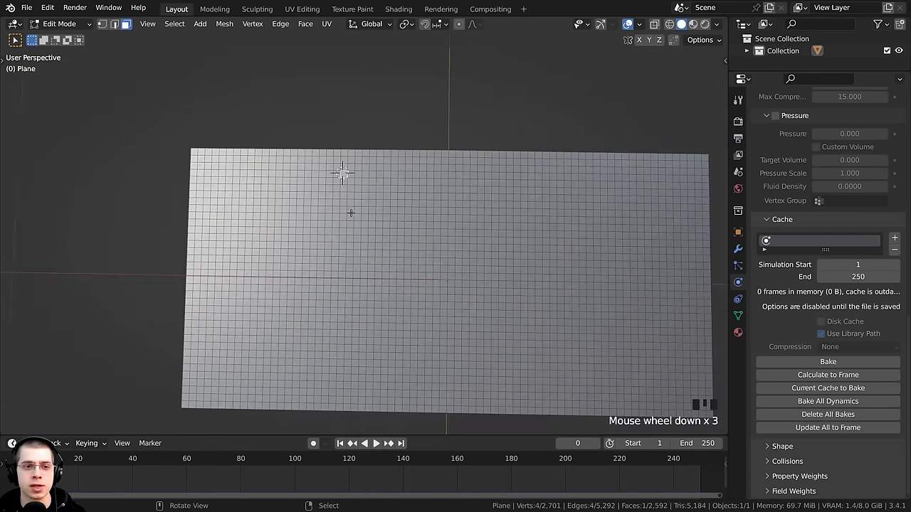
{"action": "middle_click_drag", "start_coordinate": [346, 176], "coordinate": [324, 153], "text": "shift"}
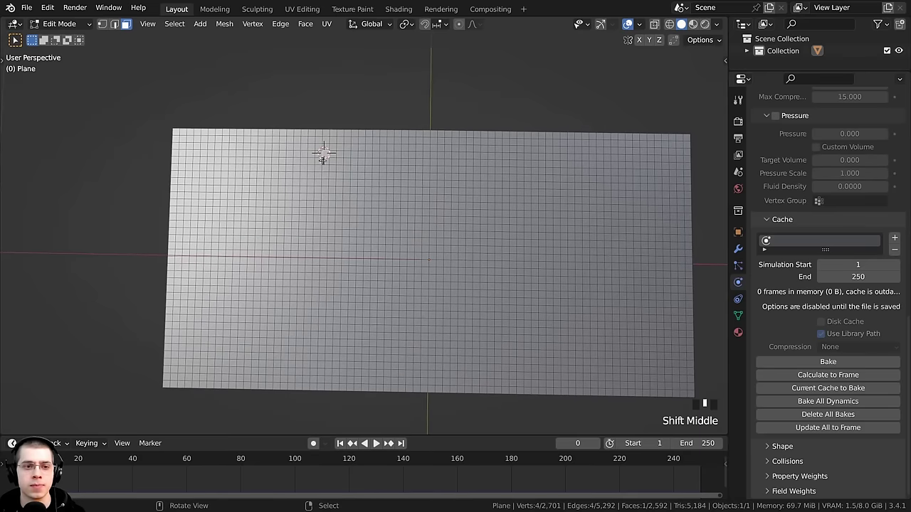
{"action": "right_click", "coordinate": [176, 132]}
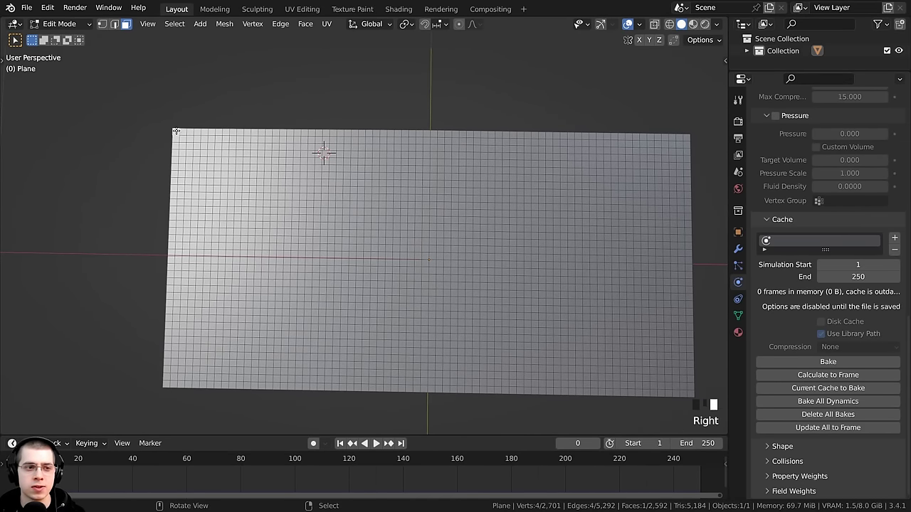
{"action": "right_click", "coordinate": [435, 131]}
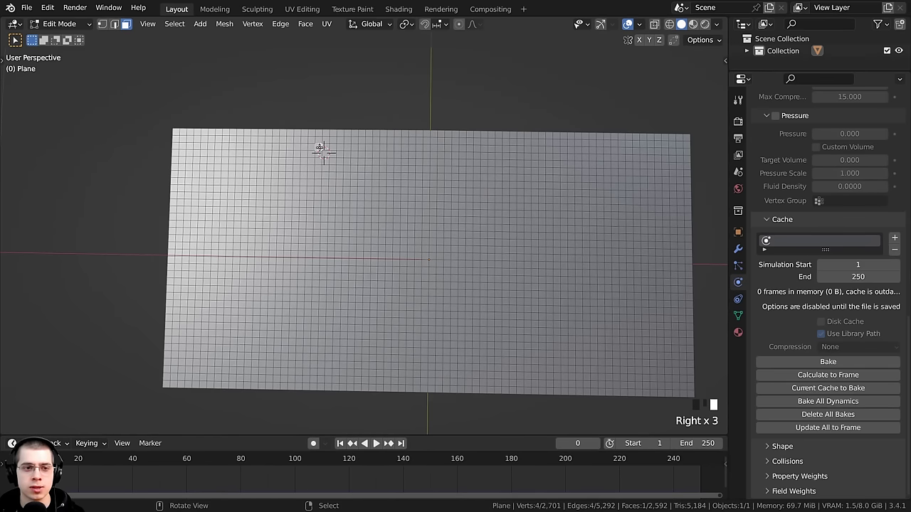
- Orbit and zoom to inspect the selected corner face on the subdivided grid
{"action": "middle_click_drag", "start_coordinate": [321, 149], "coordinate": [369, 192]}
{"action": "scroll", "coordinate": [368, 192], "scroll_direction": "up", "scroll_amount": 4}
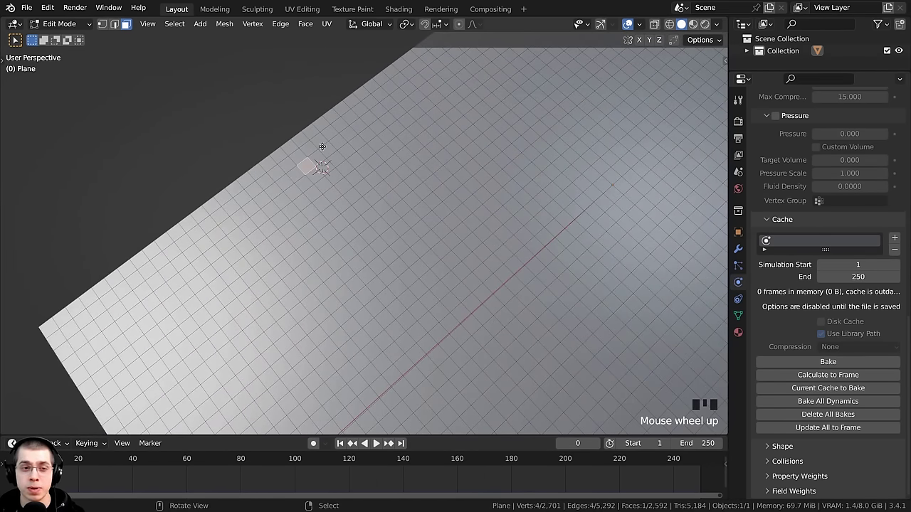
{"action": "middle_click_drag", "start_coordinate": [311, 175], "coordinate": [373, 180]}
{"action": "scroll", "coordinate": [288, 155], "scroll_direction": "up", "scroll_amount": 2}
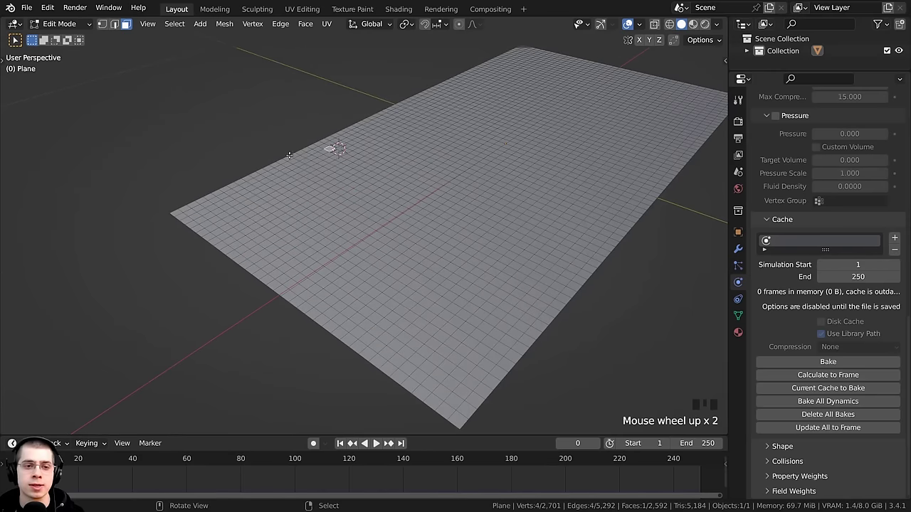
{"action": "middle_click_drag", "start_coordinate": [334, 147], "coordinate": [266, 184]}
{"action": "scroll", "coordinate": [281, 203], "scroll_direction": "down", "scroll_amount": 1}
{"action": "scroll", "coordinate": [288, 210], "scroll_direction": "up", "scroll_amount": 2}
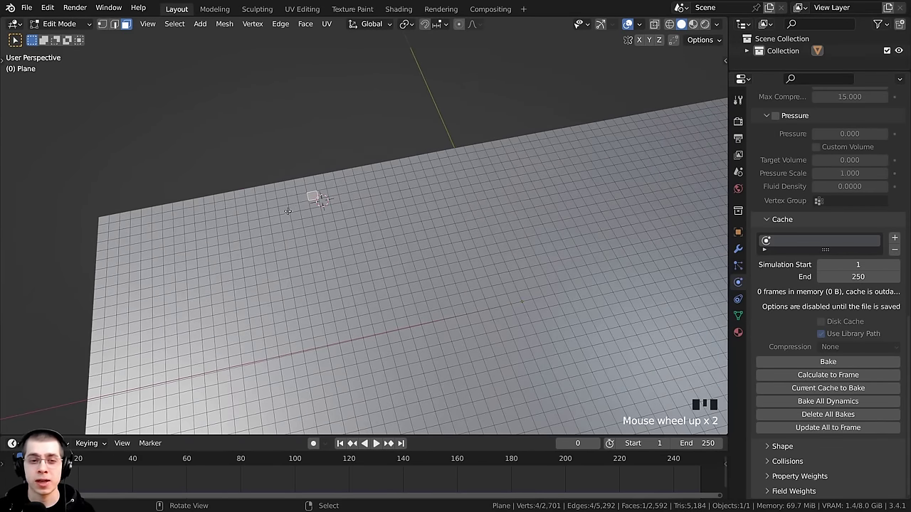
- Add a vertex group named 'Towel' and assign the selected corner to it
{"action": "left_click", "coordinate": [737, 316]}
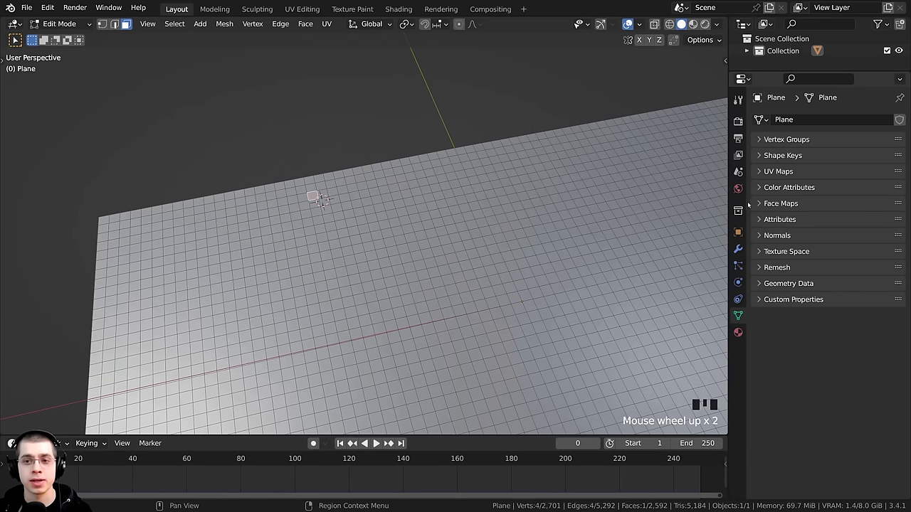
{"action": "left_click", "coordinate": [756, 138]}
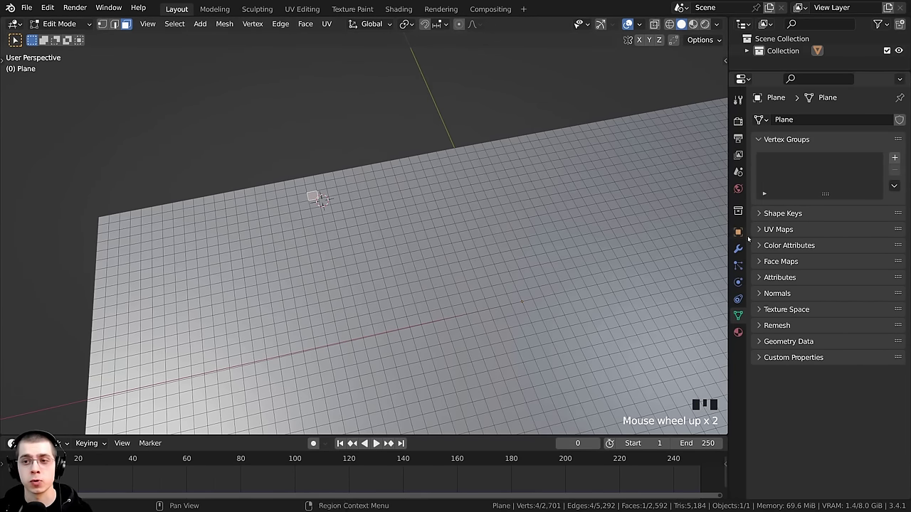
{"action": "left_click", "coordinate": [893, 159]}
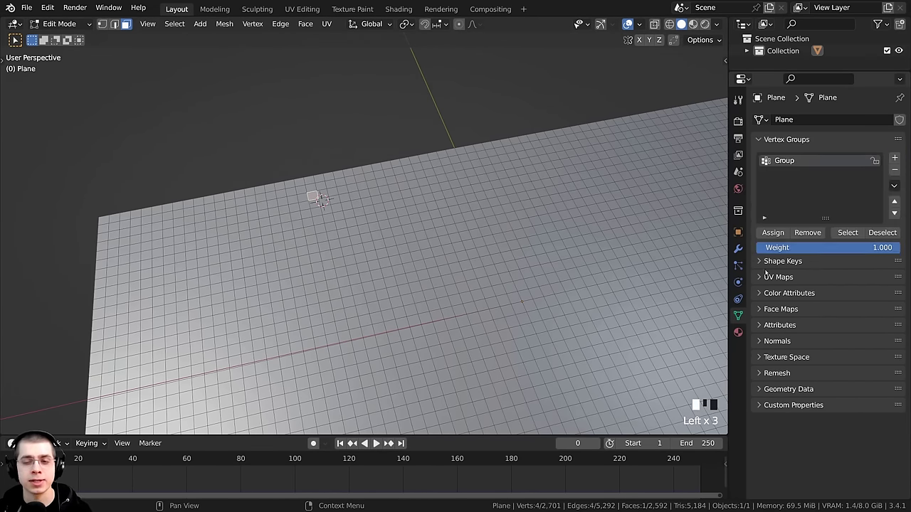
{"action": "double_click", "coordinate": [790, 162]}
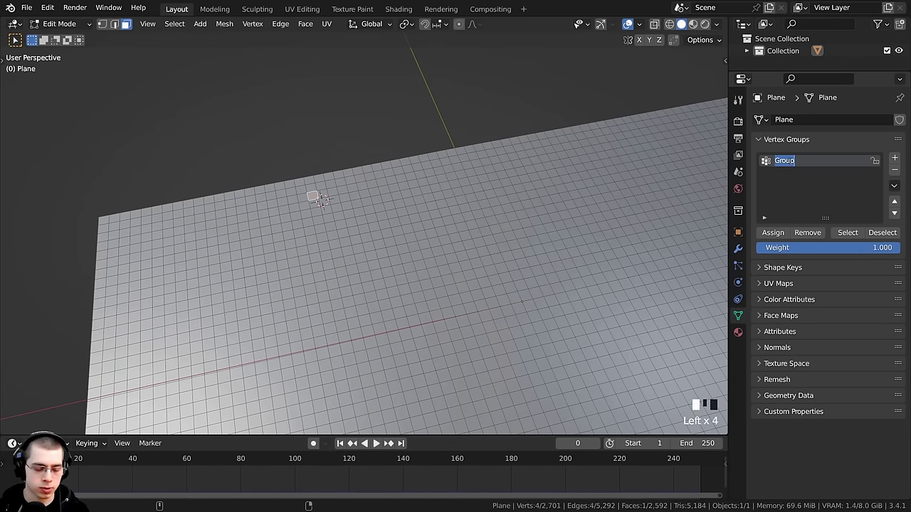
{"action": "type", "text": "Towel"}
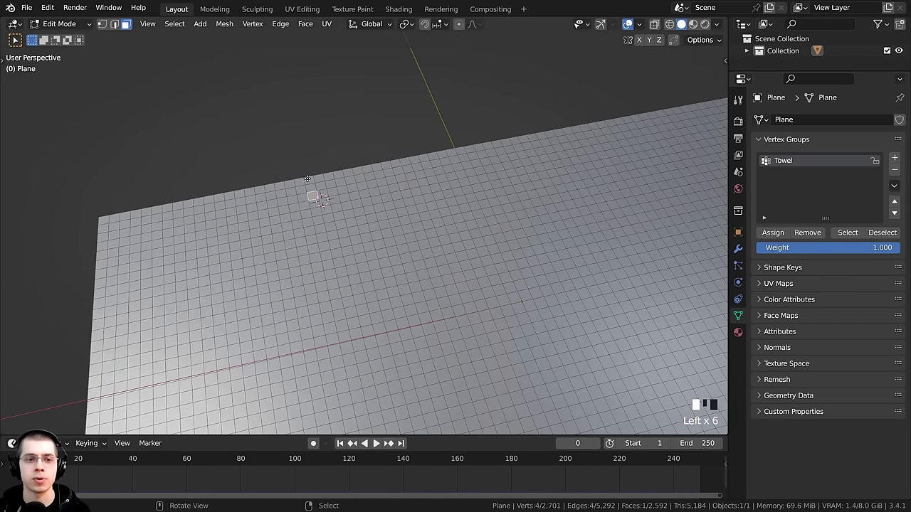
{"action": "scroll", "coordinate": [306, 191], "scroll_direction": "up", "scroll_amount": 1}
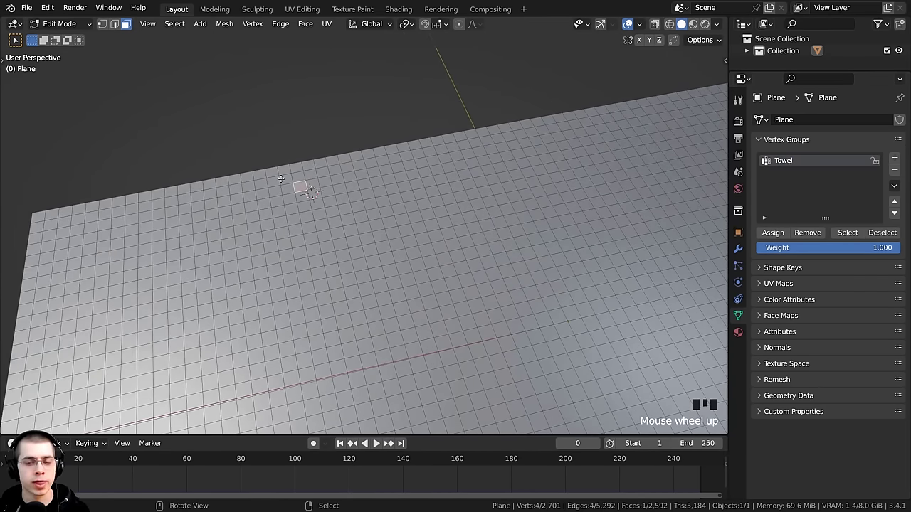
{"action": "left_click", "coordinate": [772, 233]}
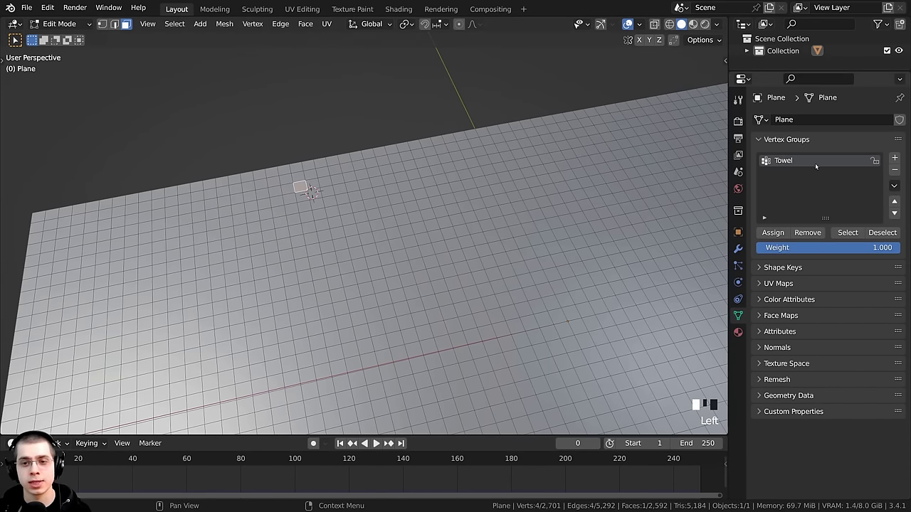
- Set the cloth Shape Pin Group to the Towel vertex group
{"action": "left_click", "coordinate": [739, 283]}
{"action": "scroll", "coordinate": [830, 214], "scroll_direction": "down", "scroll_amount": 3}
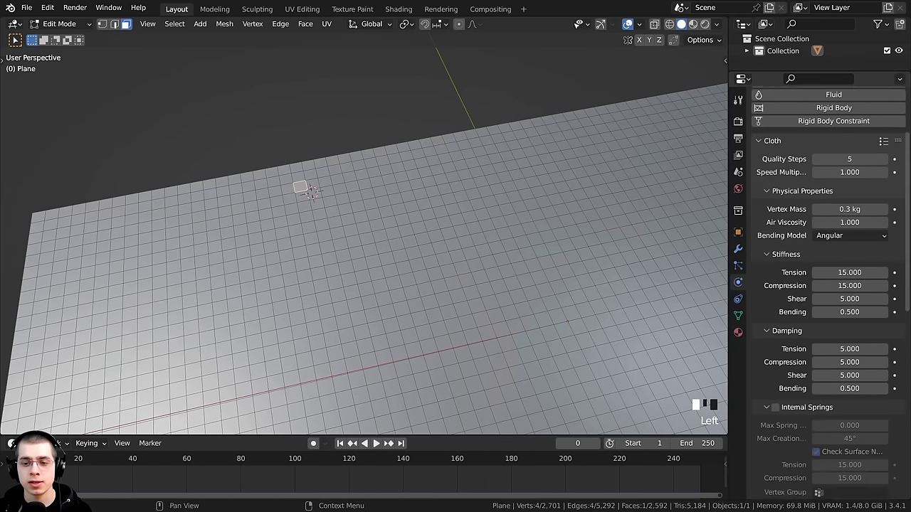
{"action": "scroll", "coordinate": [774, 463], "scroll_direction": "down", "scroll_amount": 15}
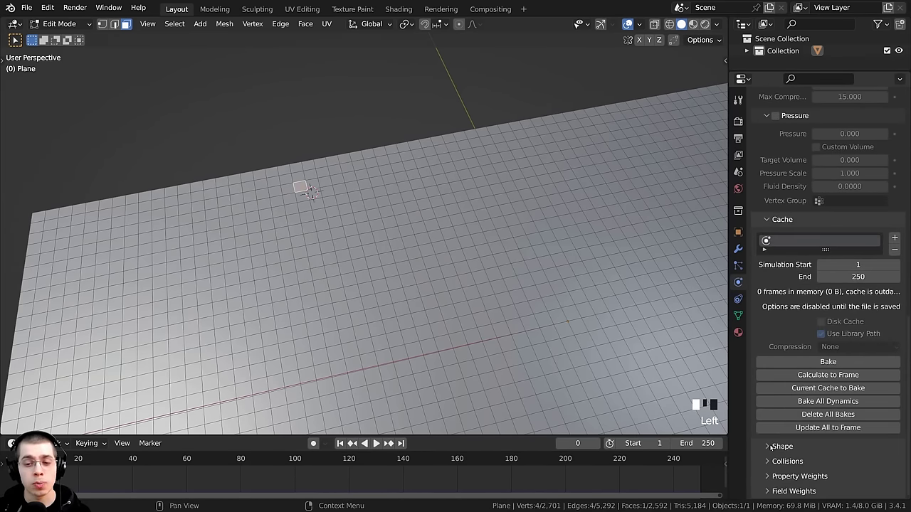
{"action": "left_click", "coordinate": [768, 446]}
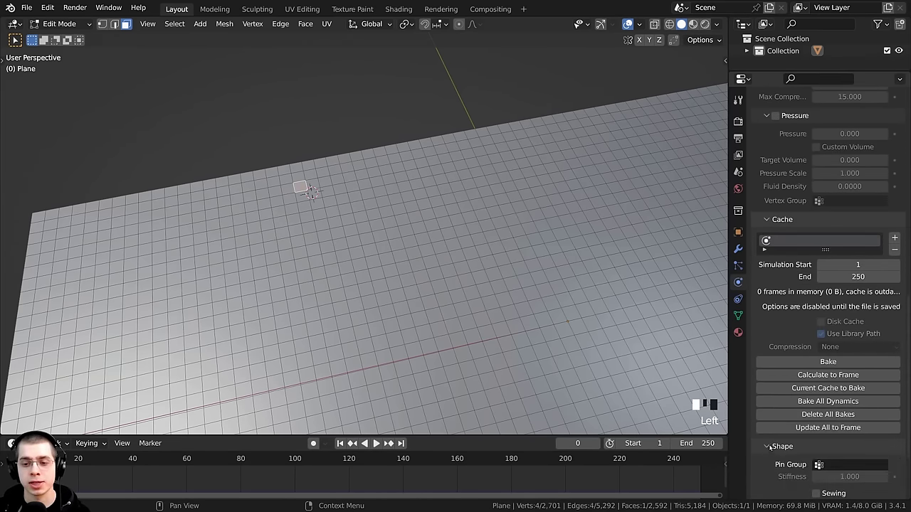
{"action": "scroll", "coordinate": [785, 347], "scroll_direction": "down", "scroll_amount": 3}
{"action": "scroll", "coordinate": [795, 375], "scroll_direction": "up", "scroll_amount": 1}
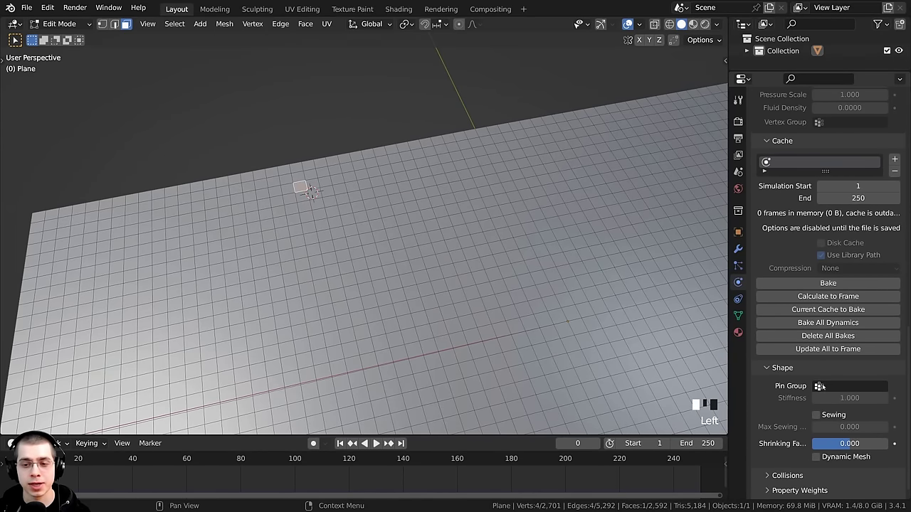
{"action": "left_click", "coordinate": [819, 386]}
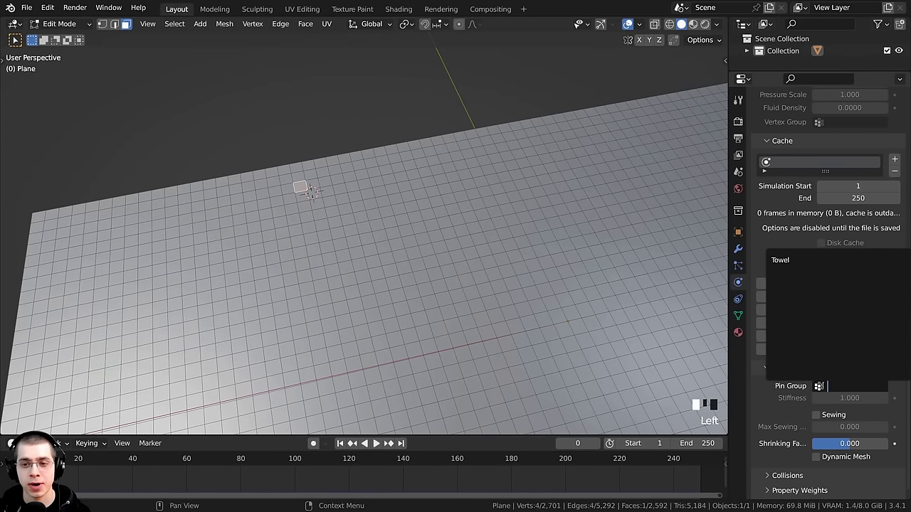
{"action": "left_click", "coordinate": [792, 261]}
{"action": "scroll", "coordinate": [367, 259], "scroll_direction": "down", "scroll_amount": 3}
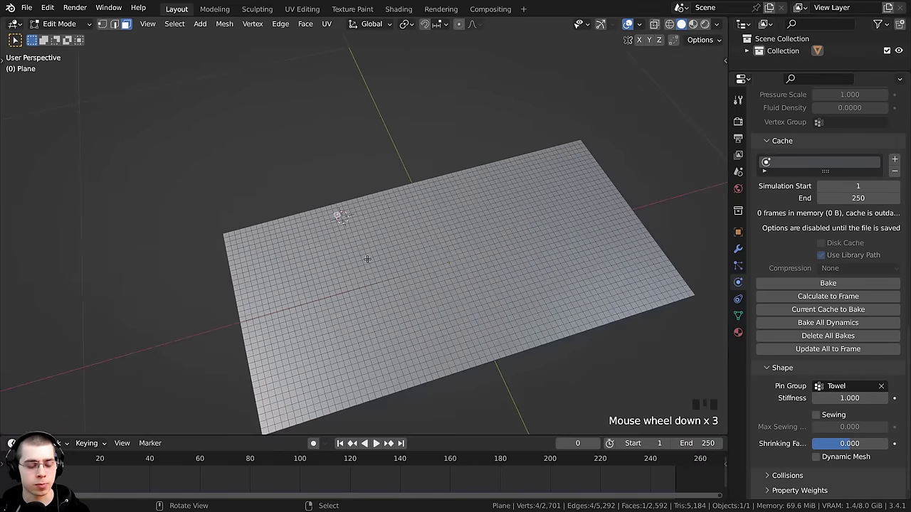
- In Object Mode, play the simulation and watch the towel hang from its pinned corner
{"action": "key", "text": "Tab"}
{"action": "middle_click_drag", "start_coordinate": [375, 265], "coordinate": [392, 274]}
{"action": "key", "text": "space"}
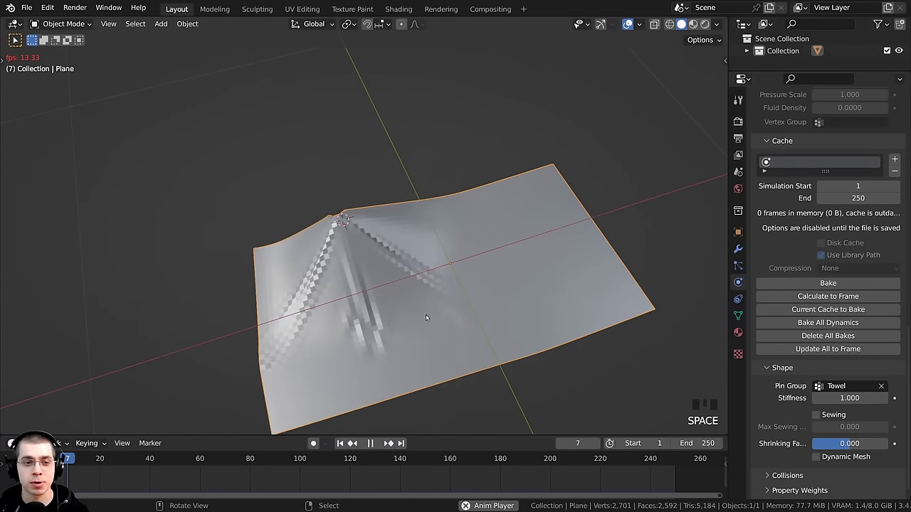
{"action": "scroll", "coordinate": [326, 193], "scroll_direction": "down", "scroll_amount": 1}
{"action": "scroll", "coordinate": [326, 193], "scroll_direction": "up", "scroll_amount": 3}
{"action": "middle_click_drag", "start_coordinate": [326, 189], "coordinate": [350, 198]}
{"action": "scroll", "coordinate": [334, 199], "scroll_direction": "down", "scroll_amount": 4}
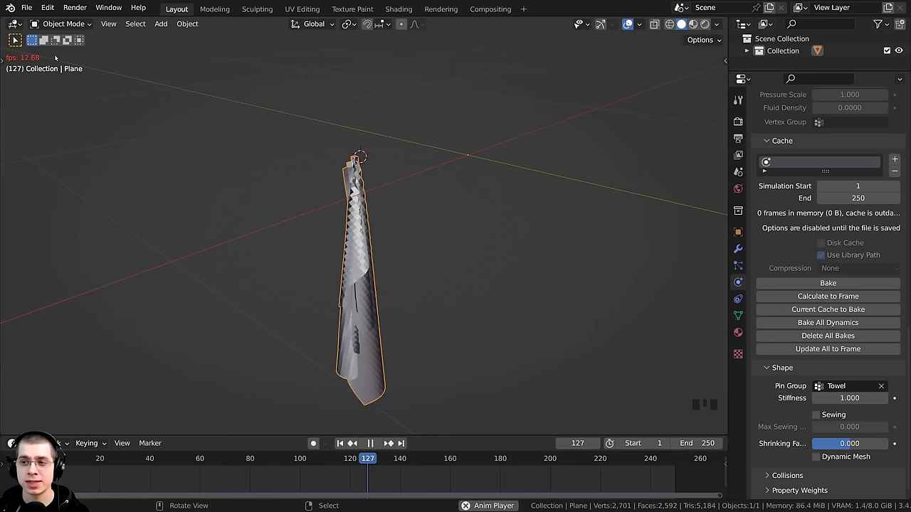
{"action": "middle_click_drag", "start_coordinate": [201, 139], "coordinate": [493, 410]}
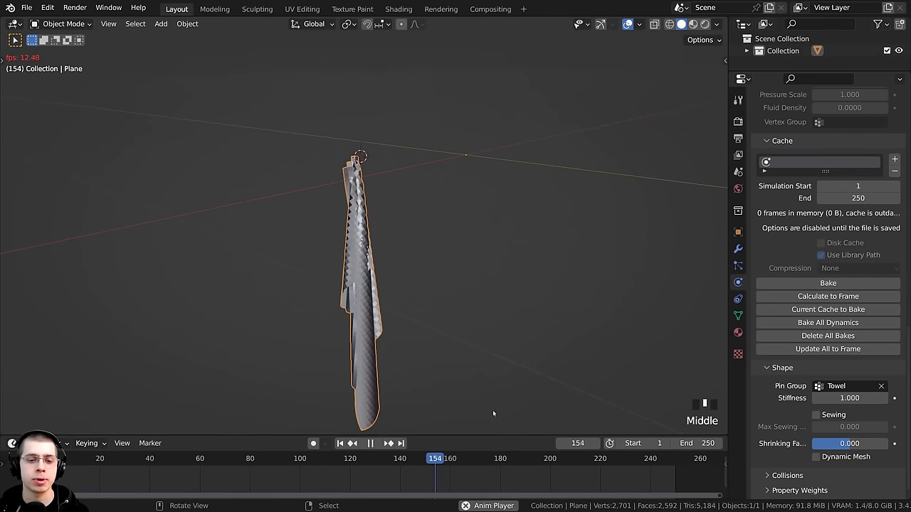
{"action": "key", "text": "space"}
- Rewind to frame 0 and replay the cloth simulation
{"action": "left_click_drag", "start_coordinate": [435, 469], "coordinate": [50, 470]}
{"action": "middle_click_drag", "start_coordinate": [171, 299], "coordinate": [366, 197]}
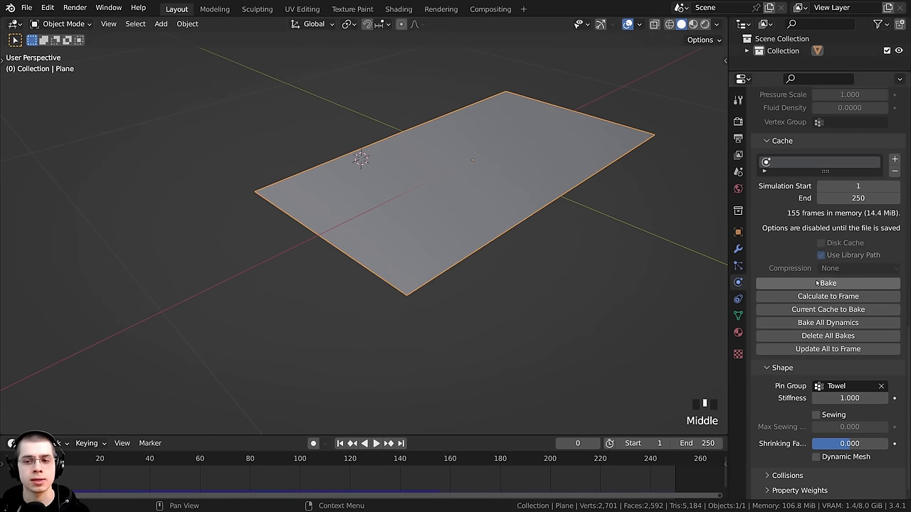
{"action": "middle_click_drag", "start_coordinate": [634, 234], "coordinate": [316, 169]}
{"action": "key", "text": "space"}
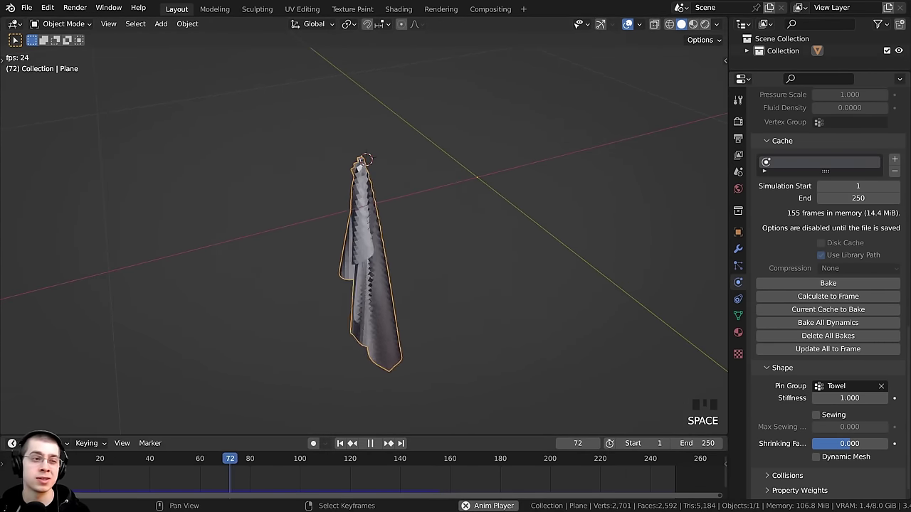
{"action": "left_click", "coordinate": [56, 469]}
{"action": "middle_click_drag", "start_coordinate": [299, 213], "coordinate": [360, 222]}
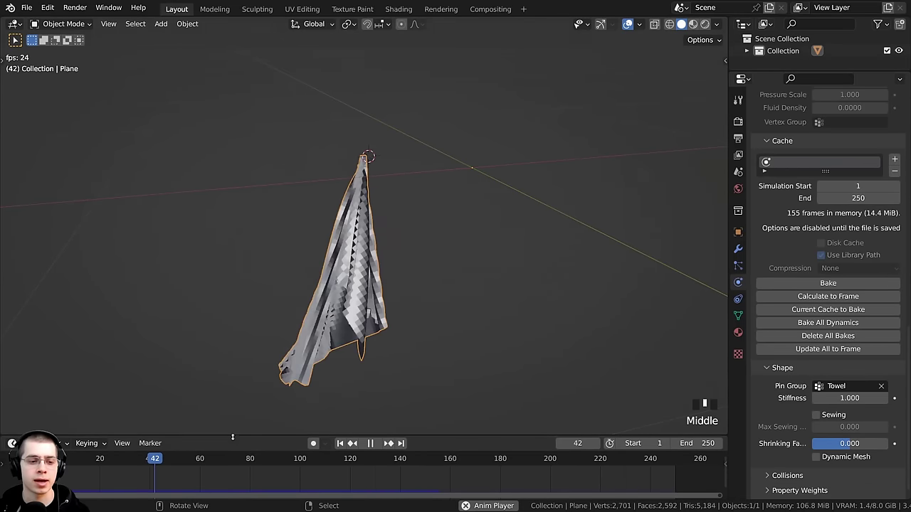
- Make the timeline slightly taller and jump ahead, stopping playback at frame 230
{"action": "left_click_drag", "start_coordinate": [53, 436], "coordinate": [53, 423]}
{"action": "left_click", "coordinate": [54, 470]}
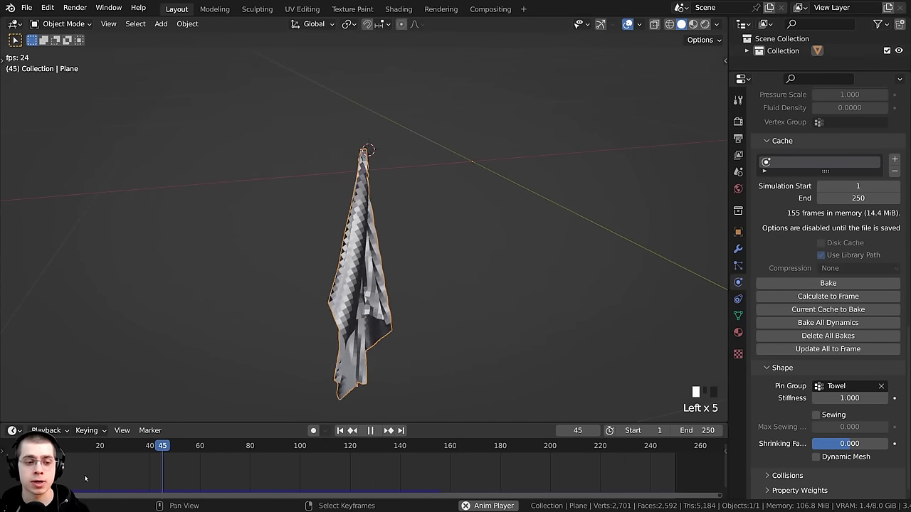
{"action": "mouse_move", "coordinate": [416, 207]}
{"action": "middle_mouse_down"}
{"action": "mouse_move", "coordinate": [441, 203]}
{"action": "mouse_move", "coordinate": [413, 214]}
{"action": "middle_mouse_up"}
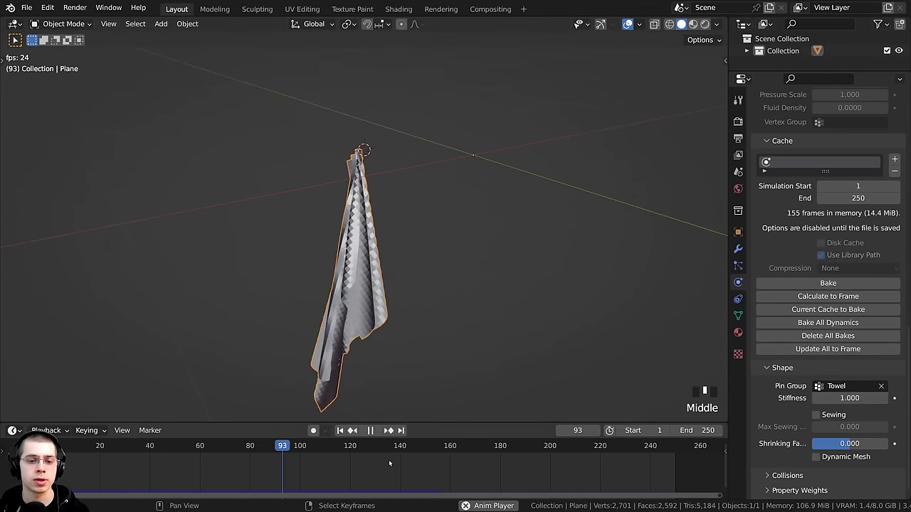
{"action": "left_click", "coordinate": [406, 470]}
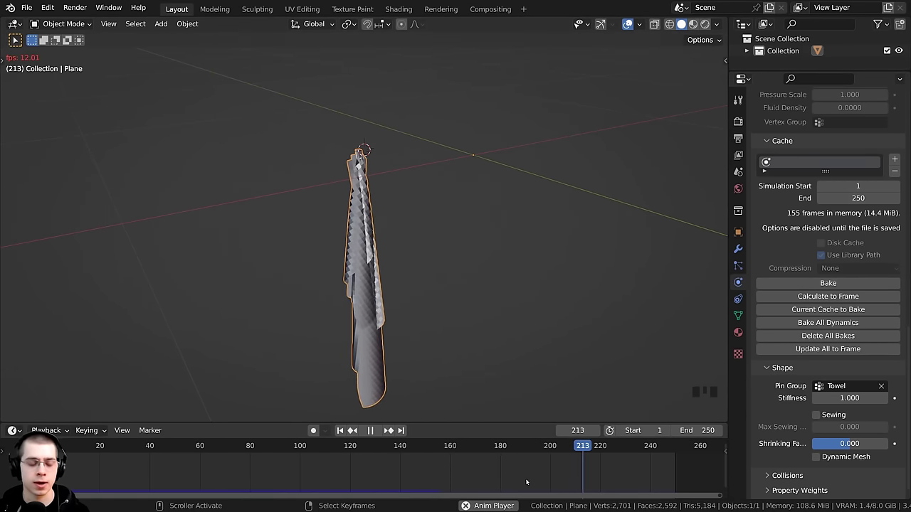
{"action": "key", "text": "space"}
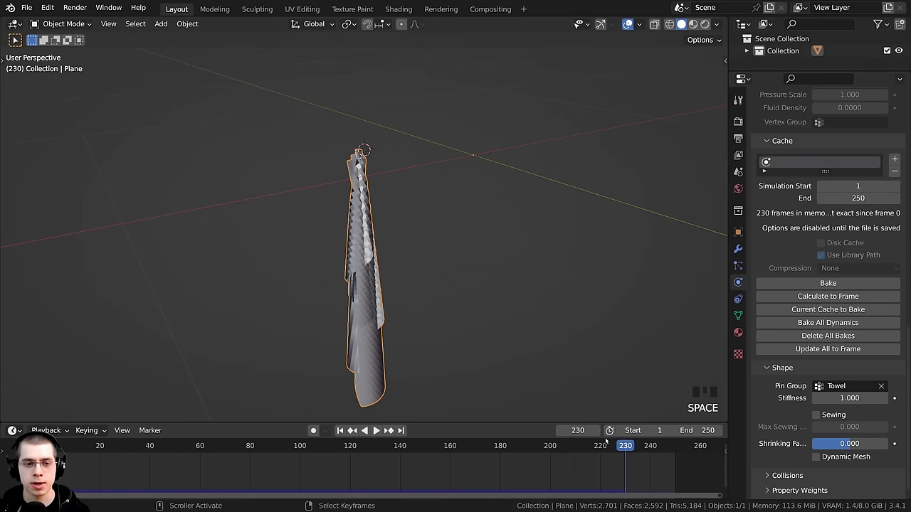
- Scrub the simulated frames, replay to frame 111, then open the towel's context menu
{"action": "left_click_drag", "start_coordinate": [526, 445], "coordinate": [188, 456]}
{"action": "key", "text": "space"}
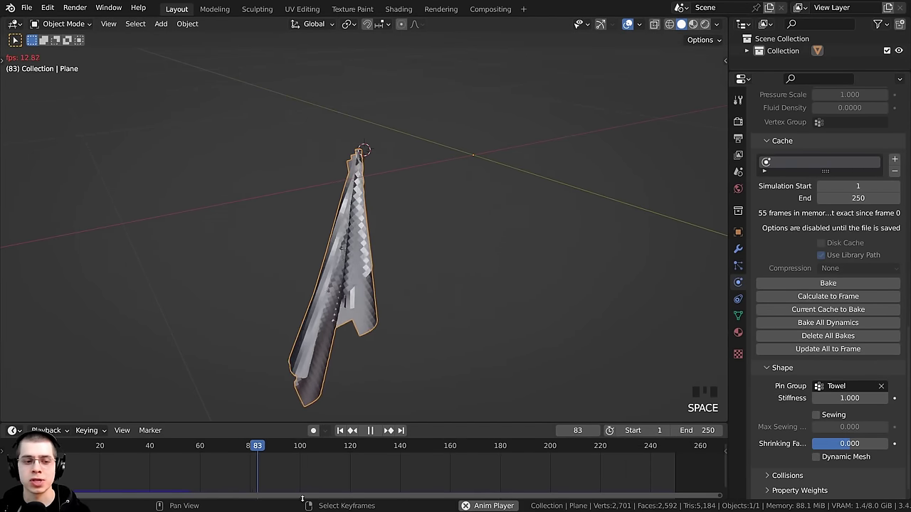
{"action": "key", "text": "space"}
{"action": "scroll", "coordinate": [356, 189], "scroll_direction": "up", "scroll_amount": 2}
{"action": "middle_click_drag", "start_coordinate": [334, 214], "coordinate": [383, 158]}
{"action": "scroll", "coordinate": [383, 158], "scroll_direction": "up", "scroll_amount": 1}
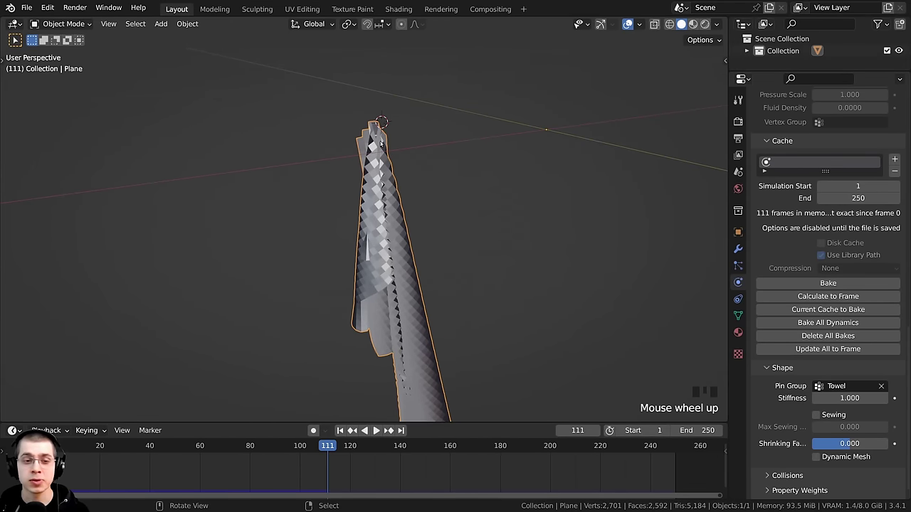
{"action": "right_click", "coordinate": [381, 143]}
{"action": "left_click", "coordinate": [338, 142]}
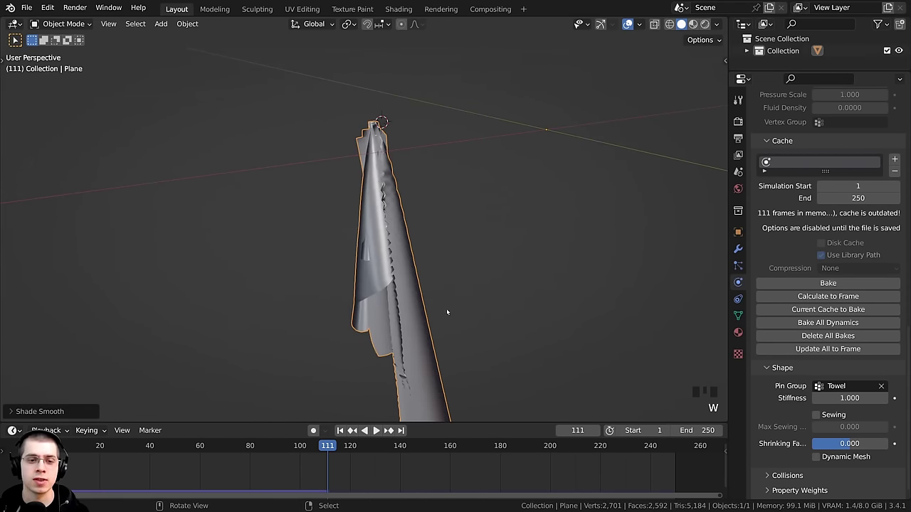
{"action": "middle_click_drag", "start_coordinate": [446, 308], "coordinate": [356, 280]}
{"action": "scroll", "coordinate": [349, 224], "scroll_direction": "down", "scroll_amount": 1}
{"action": "scroll", "coordinate": [349, 220], "scroll_direction": "down", "scroll_amount": 1}
{"action": "middle_click_drag", "start_coordinate": [409, 229], "coordinate": [320, 117]}
{"action": "key", "text": "space"}
{"action": "scroll", "coordinate": [357, 215], "scroll_direction": "up", "scroll_amount": 1}
{"action": "key", "text": "space"}
{"action": "scroll", "coordinate": [363, 121], "scroll_direction": "up", "scroll_amount": 2}
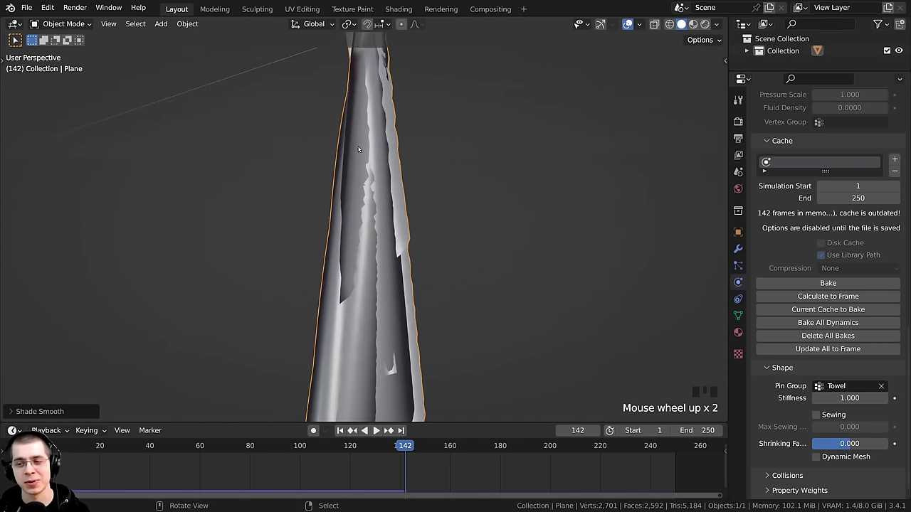
{"action": "middle_click_drag", "start_coordinate": [402, 134], "coordinate": [375, 155], "text": "shift"}
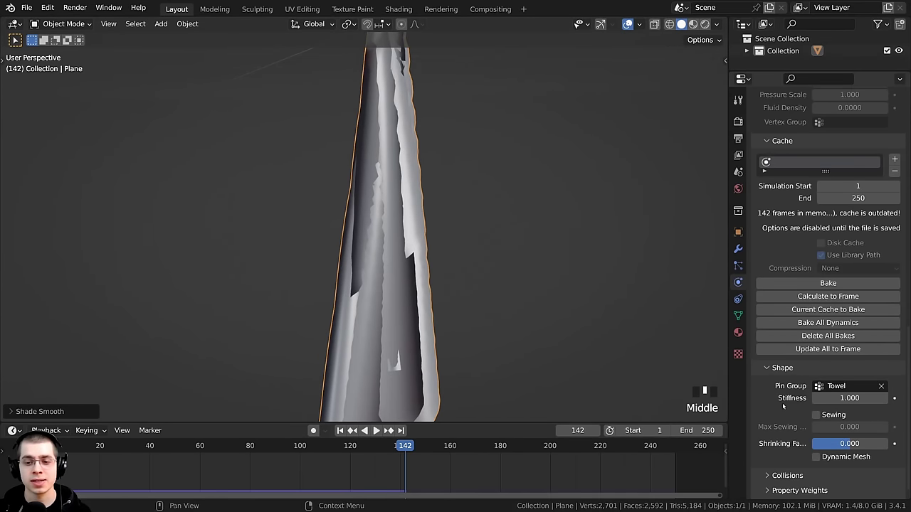
{"action": "scroll", "coordinate": [789, 410], "scroll_direction": "down", "scroll_amount": 1}
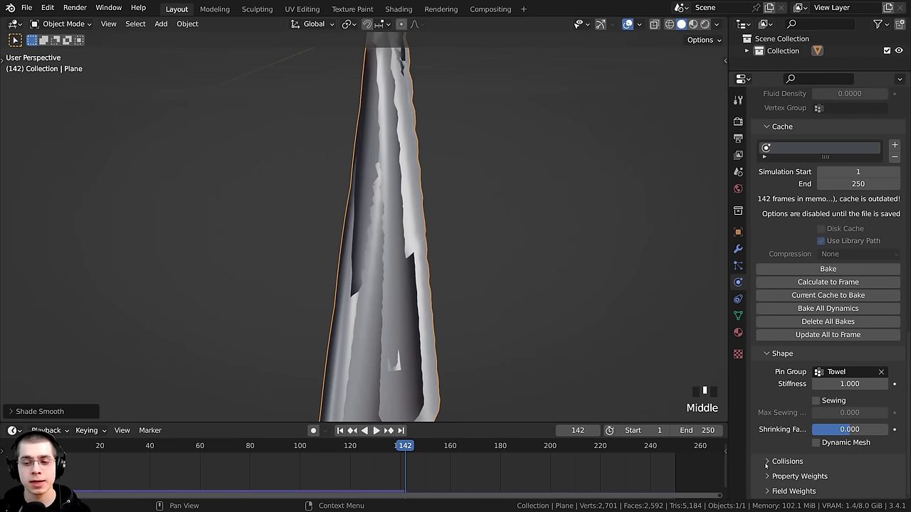
- Enable Self Collisions for the cloth (5.000 friction, 0.015 m distance)
{"action": "scroll", "coordinate": [766, 441], "scroll_direction": "down", "scroll_amount": 8}
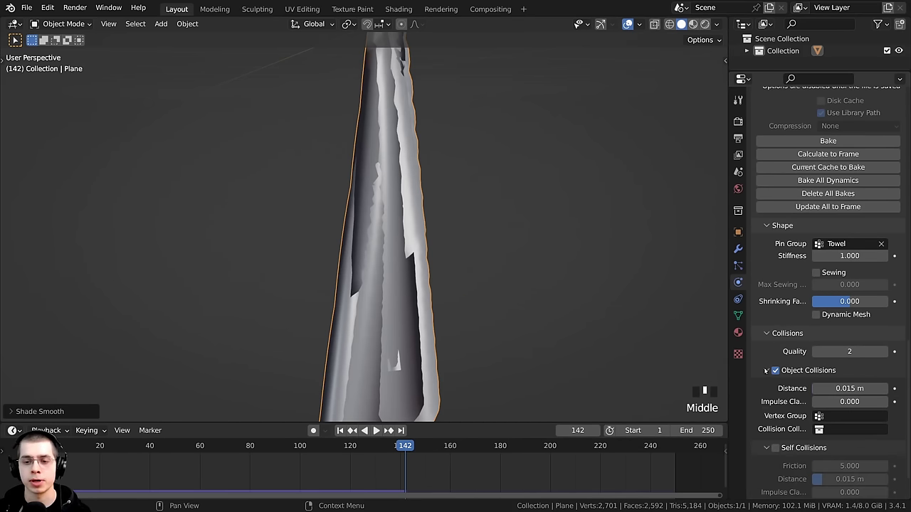
{"action": "scroll", "coordinate": [766, 365], "scroll_direction": "down", "scroll_amount": 3}
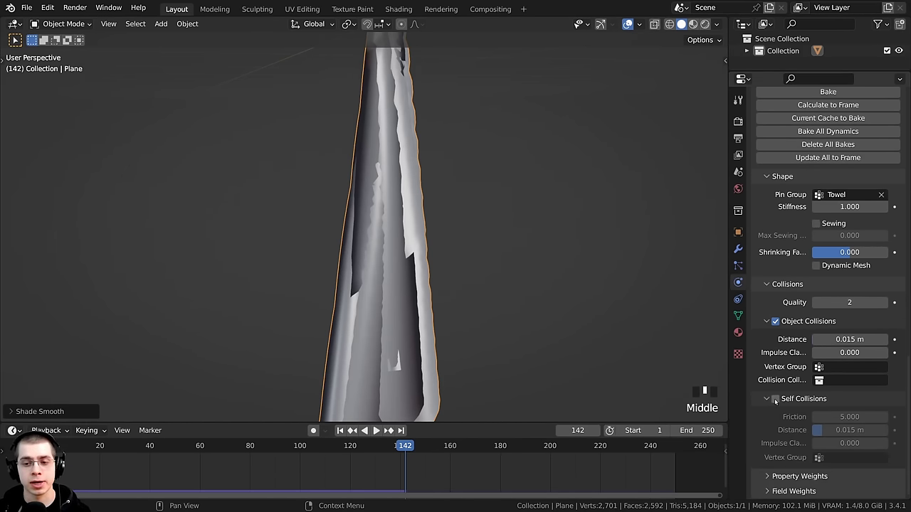
{"action": "left_click", "coordinate": [775, 399]}
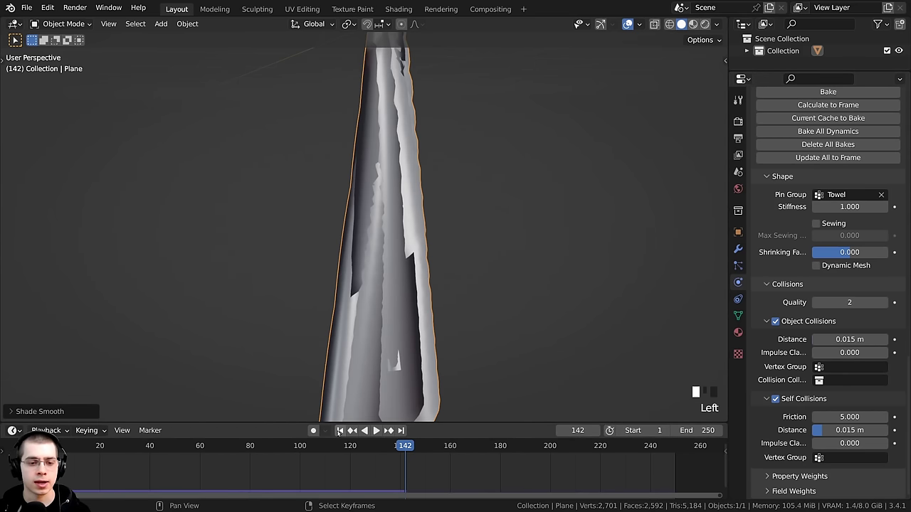
- Replay from the first frame, pause at frame 30, and zoom in on the crumpled towel
{"action": "left_click", "coordinate": [340, 431]}
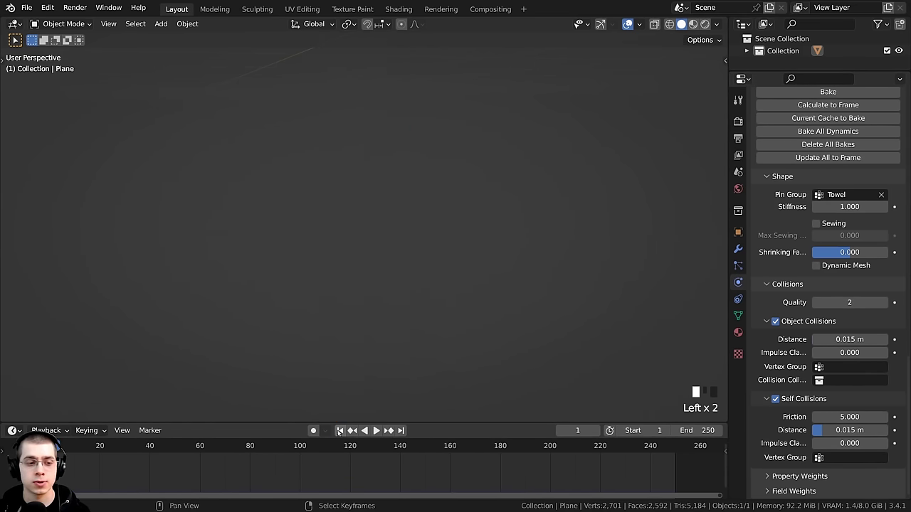
{"action": "scroll", "coordinate": [388, 207], "scroll_direction": "down", "scroll_amount": 7}
{"action": "middle_click_drag", "start_coordinate": [387, 207], "coordinate": [358, 293], "text": "shift"}
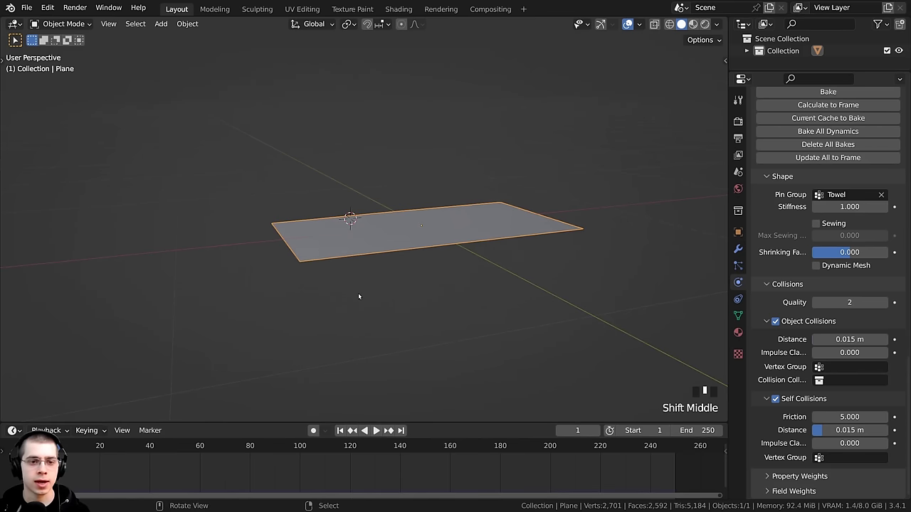
{"action": "key", "text": "space"}
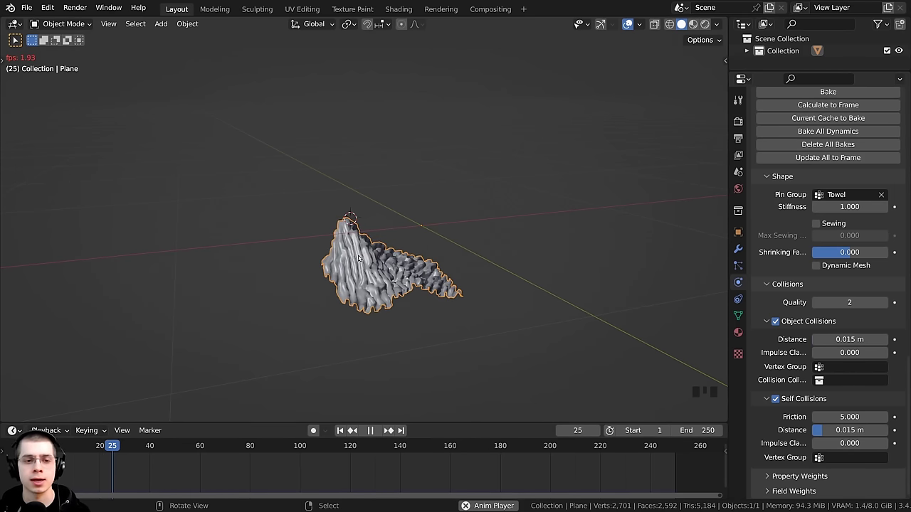
{"action": "key", "text": "space"}
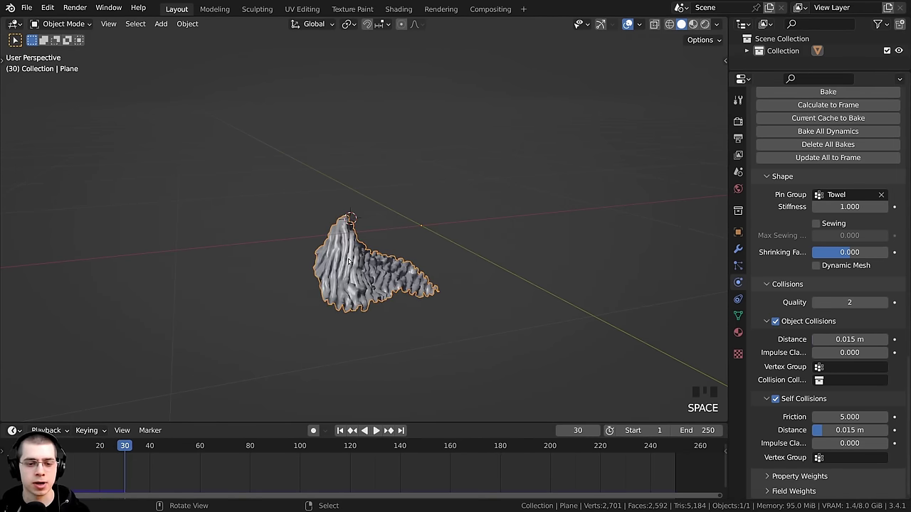
{"action": "middle_click_drag", "start_coordinate": [350, 258], "coordinate": [342, 141]}
{"action": "scroll", "coordinate": [391, 233], "scroll_direction": "up", "scroll_amount": 2}
{"action": "scroll", "coordinate": [363, 175], "scroll_direction": "up", "scroll_amount": 2}
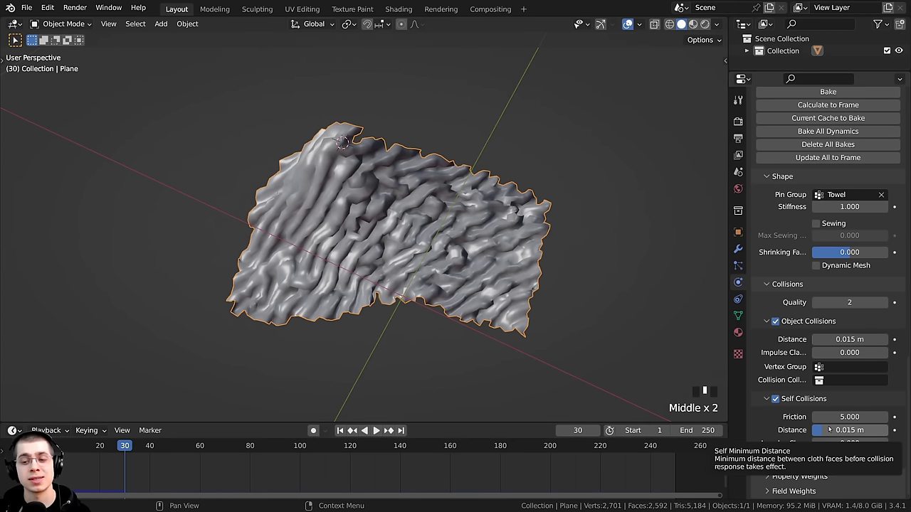
{"action": "scroll", "coordinate": [360, 353], "scroll_direction": "down", "scroll_amount": 7}
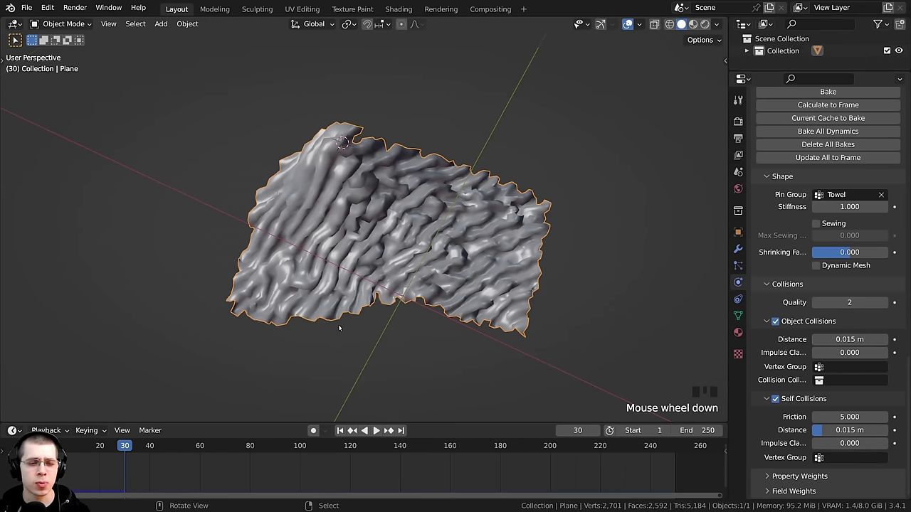
- Scale the towel plane much larger, rewind to frame 0, and resize it again while flat
{"action": "key", "text": "s"}
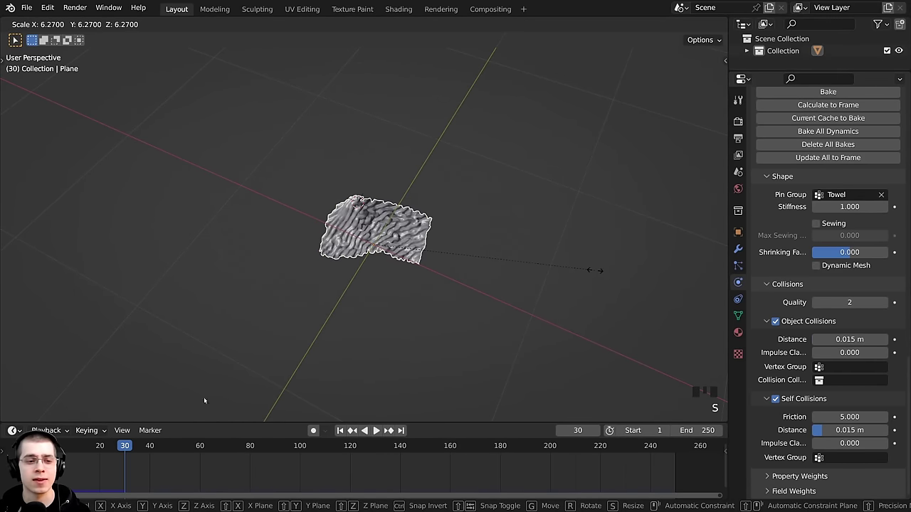
{"action": "left_click", "coordinate": [594, 270]}
{"action": "key", "text": "shift+Left"}
{"action": "scroll", "coordinate": [330, 289], "scroll_direction": "down", "scroll_amount": 5}
{"action": "key", "text": "s"}
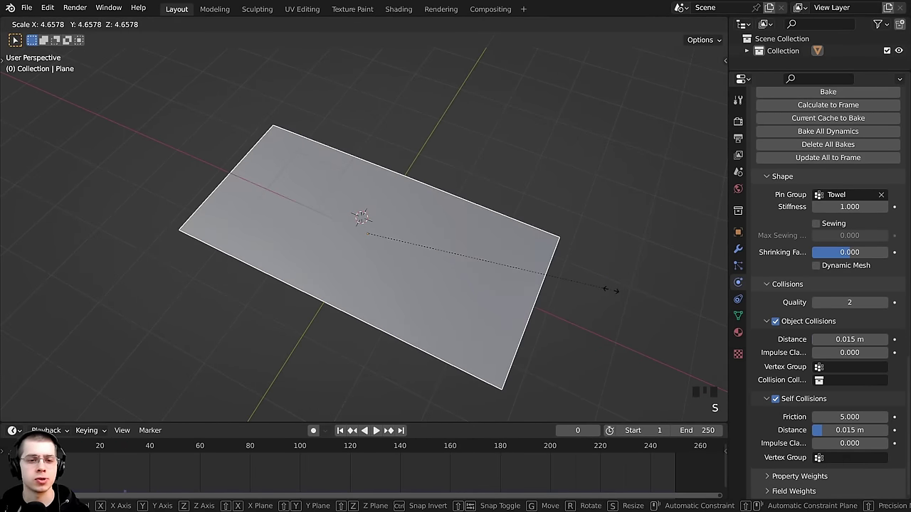
{"action": "left_click", "coordinate": [474, 230]}
{"action": "scroll", "coordinate": [474, 230], "scroll_direction": "up", "scroll_amount": 3}
{"action": "middle_click_drag", "start_coordinate": [473, 230], "coordinate": [213, 236], "text": "shift"}
{"action": "middle_click_drag", "start_coordinate": [460, 207], "coordinate": [471, 212]}
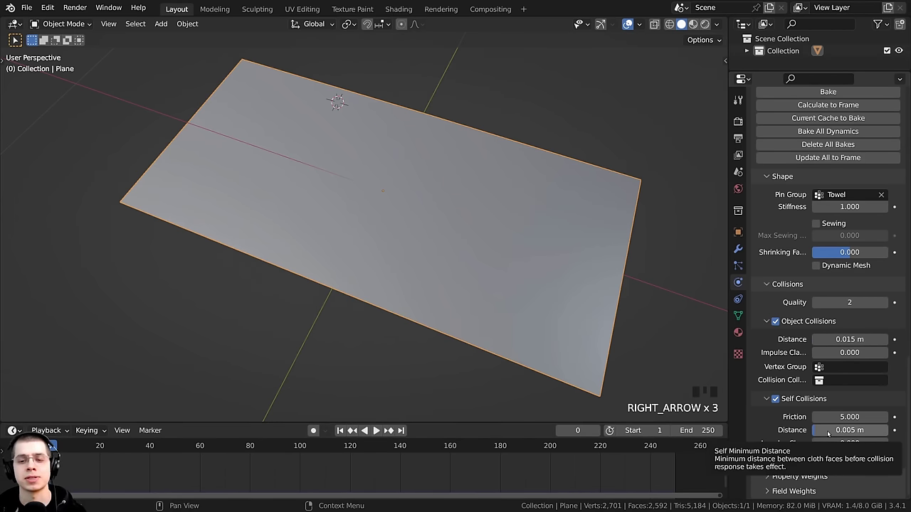
- Play the simulation so the enlarged towel drapes from its pin, then scroll up to the Cloth settings
{"action": "middle_click_drag", "start_coordinate": [427, 299], "coordinate": [356, 271]}
{"action": "key", "text": "space"}
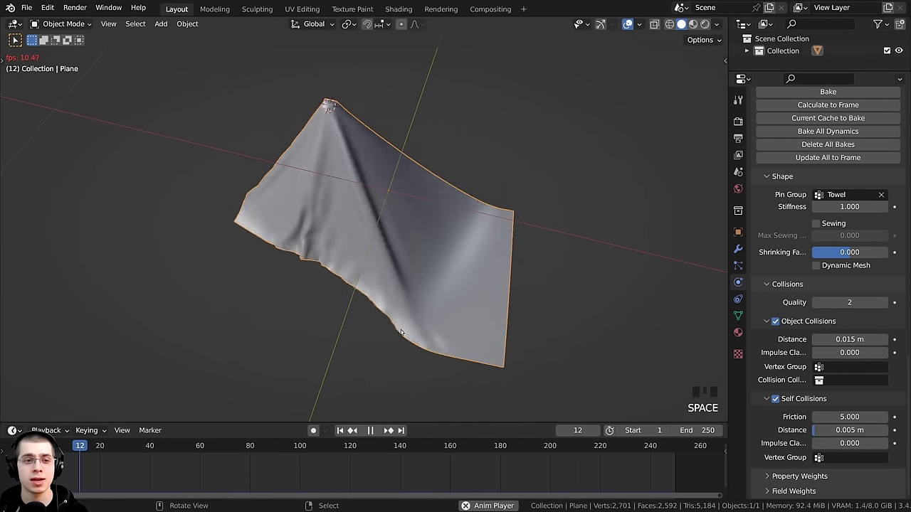
{"action": "middle_click_drag", "start_coordinate": [401, 332], "coordinate": [323, 192]}
{"action": "scroll", "coordinate": [395, 252], "scroll_direction": "down", "scroll_amount": 1}
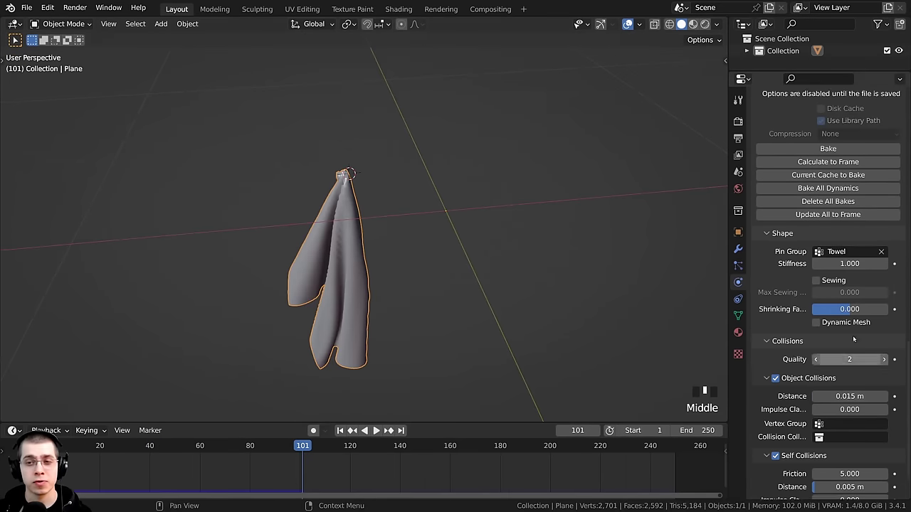
{"action": "scroll", "coordinate": [852, 336], "scroll_direction": "up", "scroll_amount": 15}
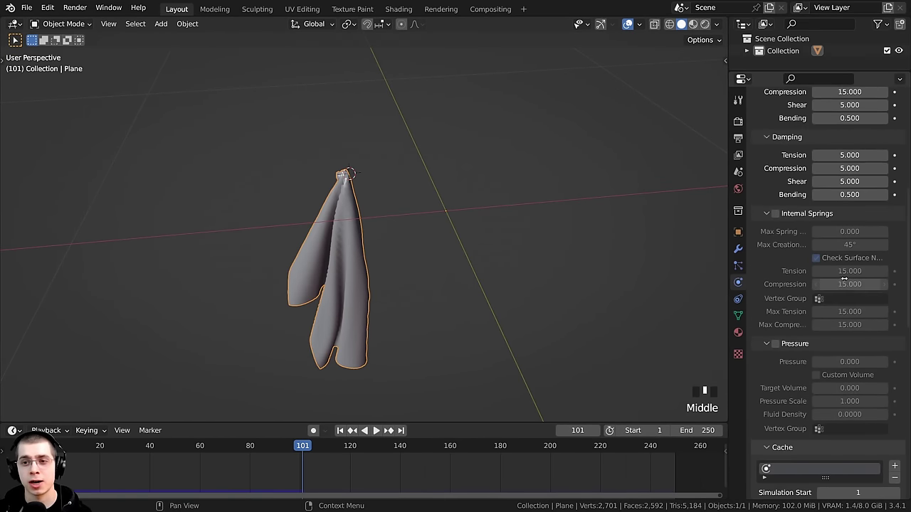
{"action": "scroll", "coordinate": [845, 278], "scroll_direction": "up", "scroll_amount": 10}
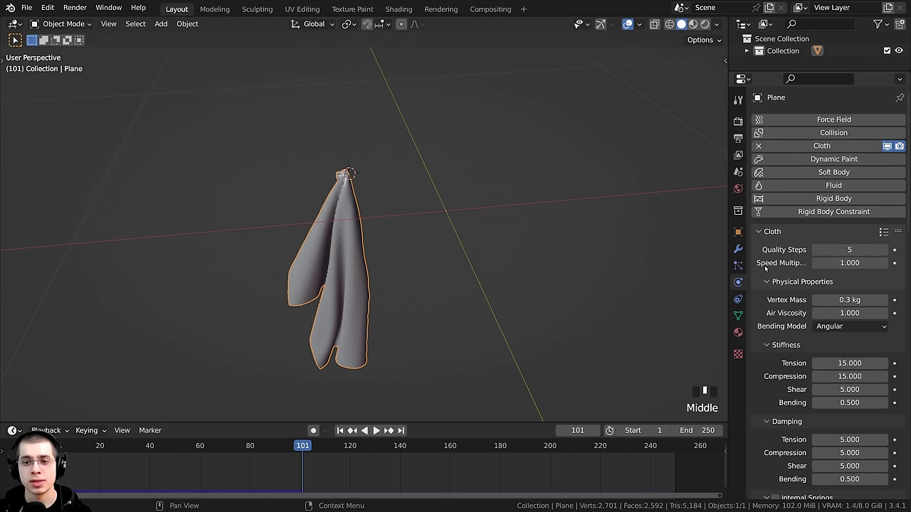
- Set cloth Quality Steps to 10 and replay the simulation from the start
{"action": "left_click", "coordinate": [837, 251]}
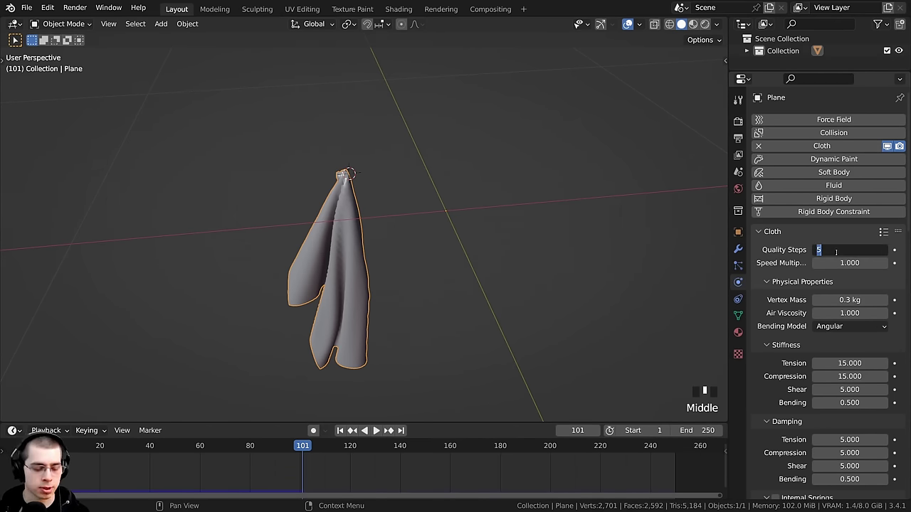
{"action": "type", "text": "10"}
{"action": "left_click", "coordinate": [503, 288]}
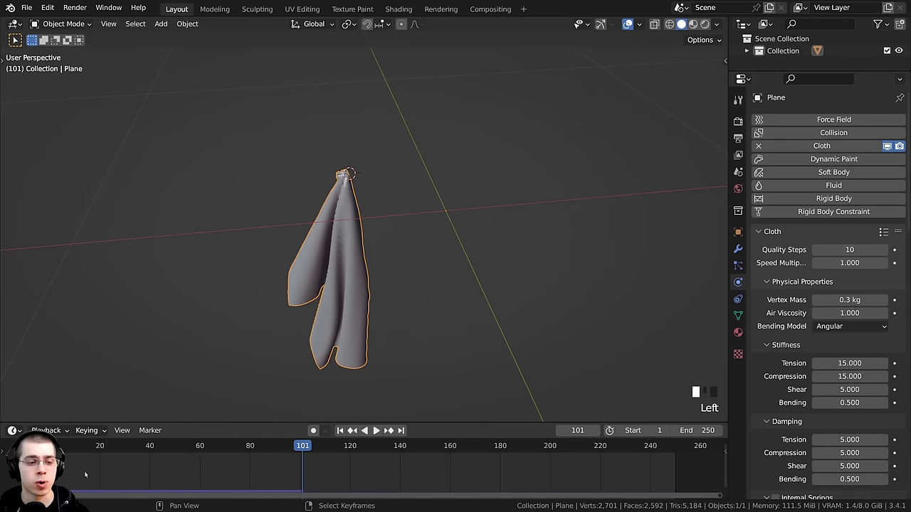
{"action": "left_click_drag", "start_coordinate": [61, 448], "coordinate": [50, 448]}
{"action": "key", "text": "space"}
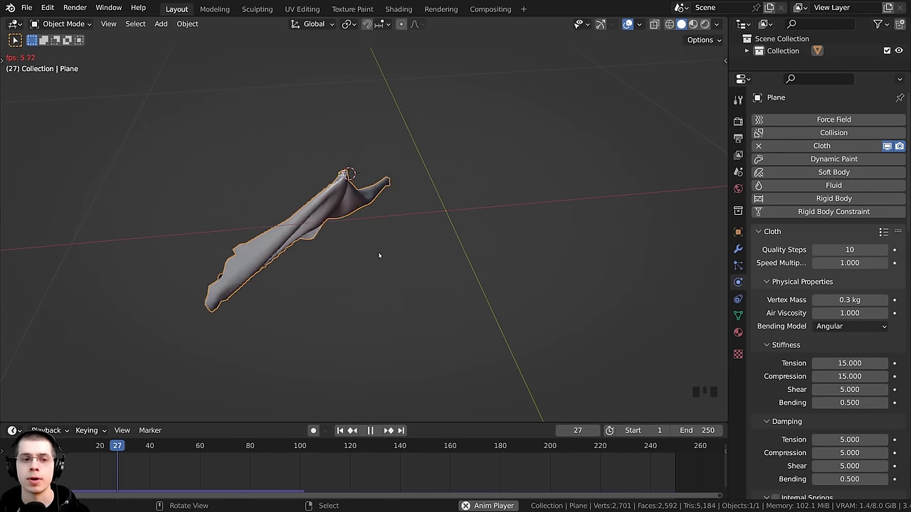
{"action": "key", "text": "space"}
- Drop Quality Steps to 2 and replay the towel falling for comparison
{"action": "double_click", "coordinate": [849, 250]}
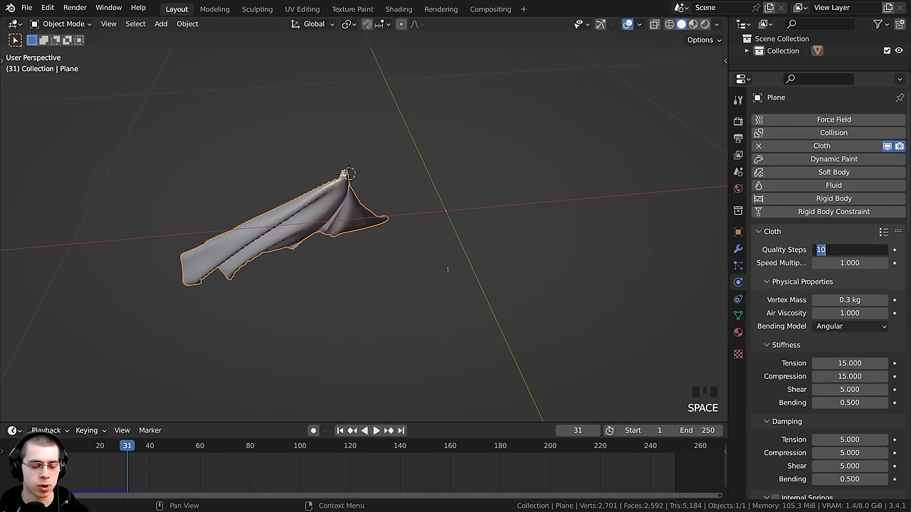
{"action": "type", "text": "2"}
{"action": "key", "text": "Return"}
{"action": "key", "text": "Left"}
{"action": "key", "text": "Left"}
{"action": "key", "text": "space"}
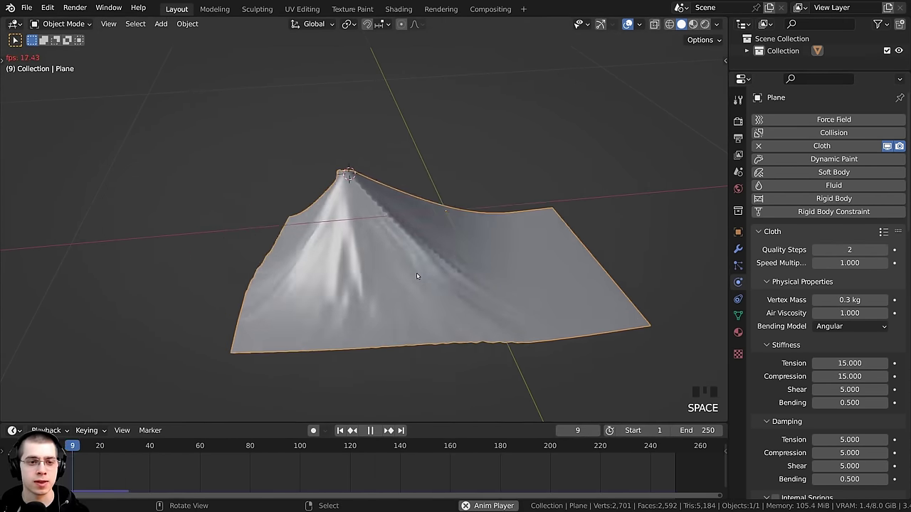
{"action": "scroll", "coordinate": [401, 281], "scroll_direction": "down", "scroll_amount": 3}
{"action": "middle_click_drag", "start_coordinate": [401, 280], "coordinate": [417, 262]}
{"action": "scroll", "coordinate": [439, 222], "scroll_direction": "up", "scroll_amount": 3}
{"action": "key", "text": "space"}
- Continue the 2-step simulation to frame 86 and inspect the whole hanging towel
{"action": "scroll", "coordinate": [436, 219], "scroll_direction": "up", "scroll_amount": 2}
{"action": "scroll", "coordinate": [443, 244], "scroll_direction": "up", "scroll_amount": 3}
{"action": "scroll", "coordinate": [379, 253], "scroll_direction": "up", "scroll_amount": 2}
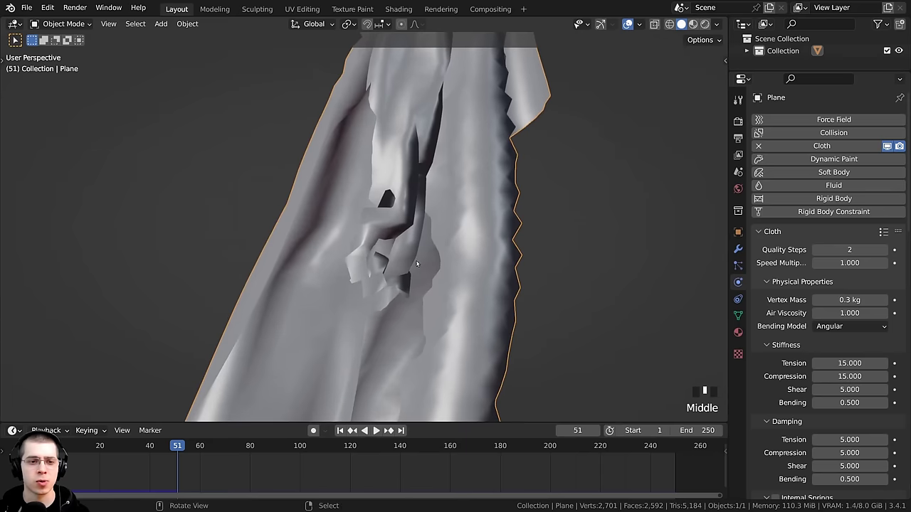
{"action": "scroll", "coordinate": [374, 187], "scroll_direction": "up", "scroll_amount": 2}
{"action": "middle_click_drag", "start_coordinate": [390, 191], "coordinate": [437, 206]}
{"action": "scroll", "coordinate": [417, 196], "scroll_direction": "down", "scroll_amount": 4}
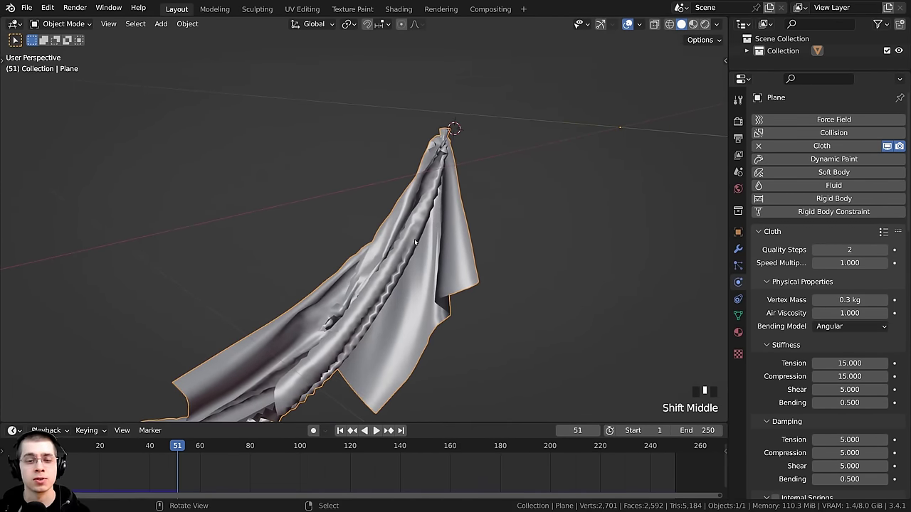
{"action": "key", "text": "space"}
{"action": "middle_click_drag", "start_coordinate": [464, 274], "coordinate": [434, 234], "text": "shift"}
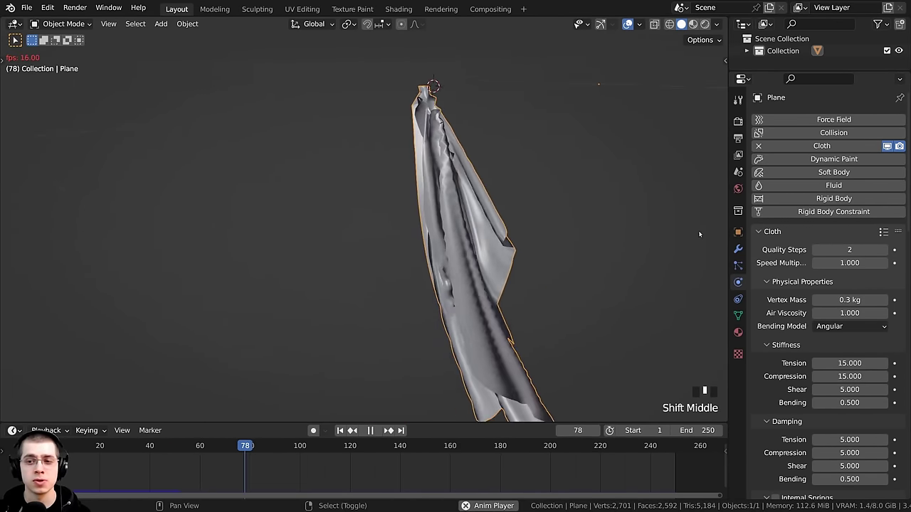
{"action": "key", "text": "space"}
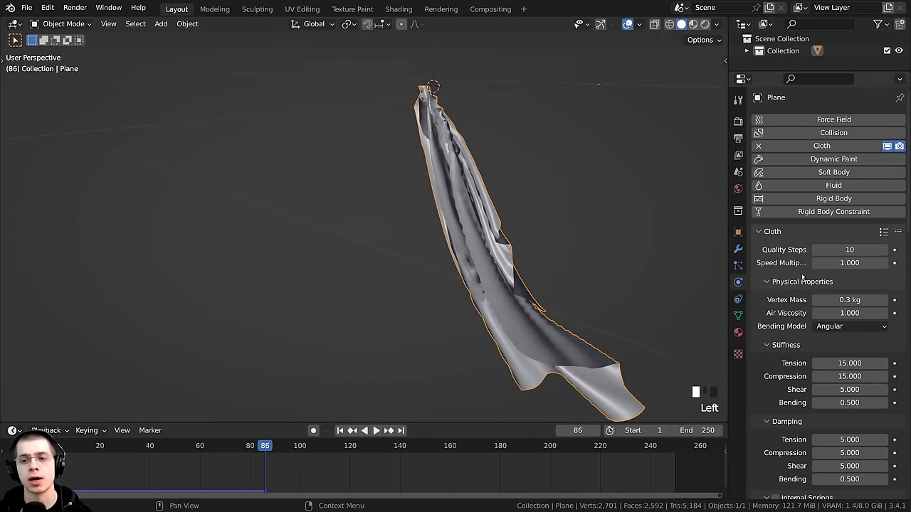
{"action": "scroll", "coordinate": [904, 163], "scroll_direction": "down", "scroll_amount": 2}
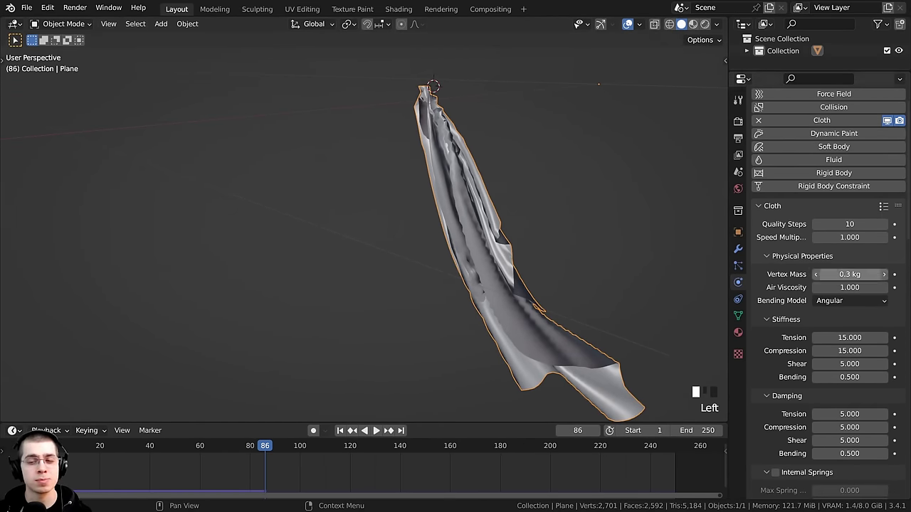
{"action": "scroll", "coordinate": [907, 181], "scroll_direction": "down", "scroll_amount": 10}
- Bake the cloth cache, stopping at 81 frames, and review the baked motion
{"action": "key", "text": "space"}
{"action": "key", "text": "space"}
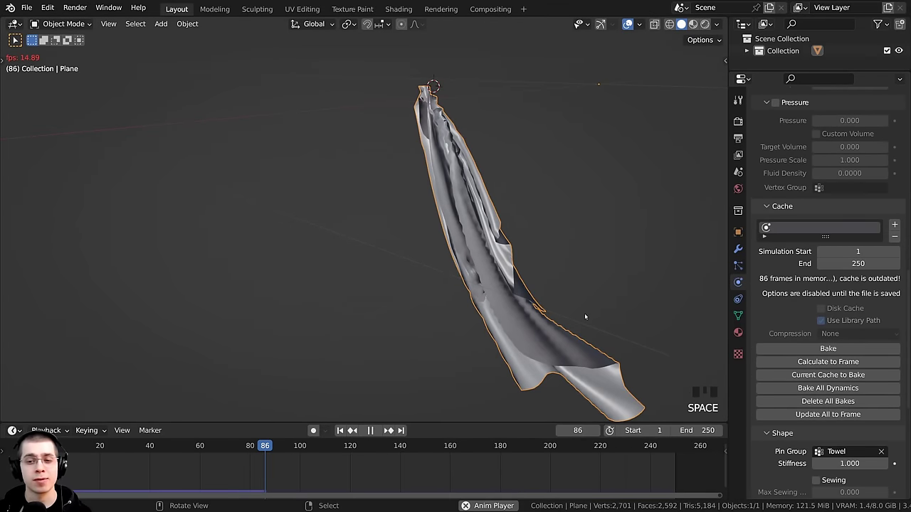
{"action": "left_click", "coordinate": [818, 351]}
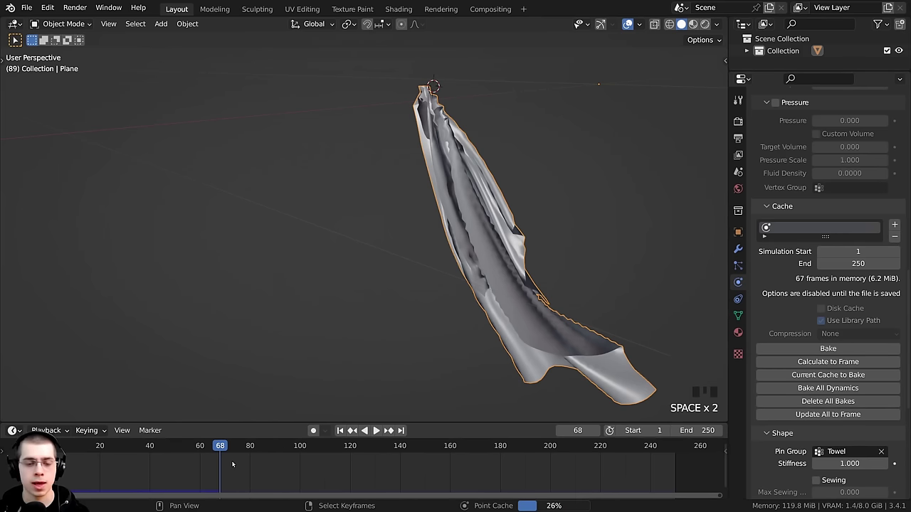
{"action": "key", "text": "Escape"}
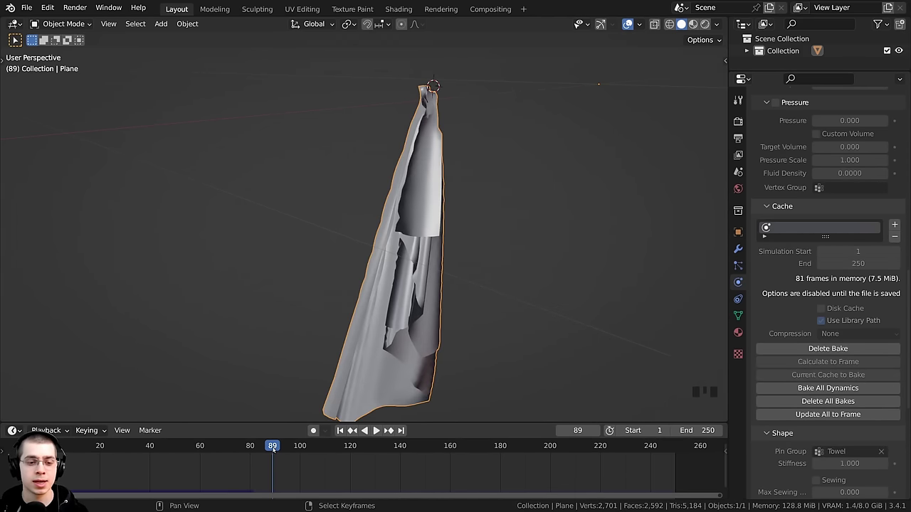
{"action": "left_click_drag", "start_coordinate": [257, 445], "coordinate": [53, 477]}
{"action": "key", "text": "space"}
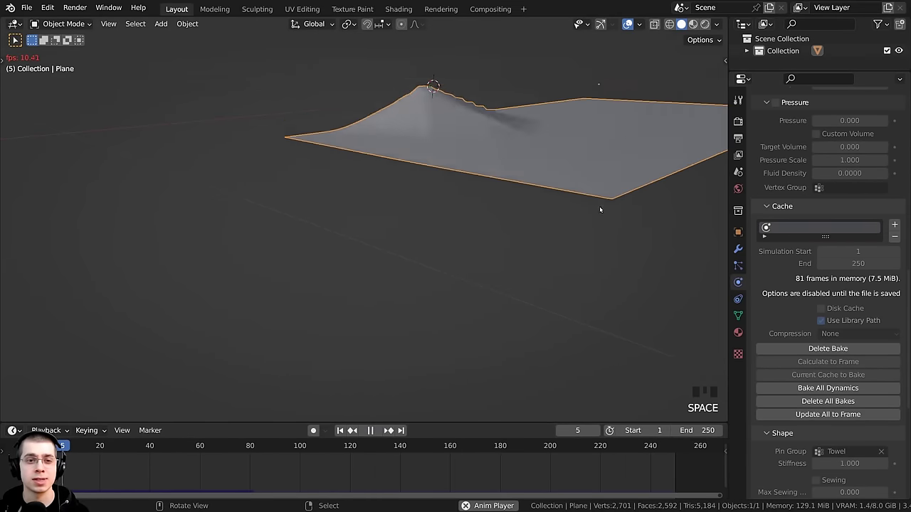
{"action": "middle_click_drag", "start_coordinate": [599, 206], "coordinate": [496, 262]}
- Delete the baked cache and replay the live simulation to frame 41
{"action": "left_click", "coordinate": [828, 348]}
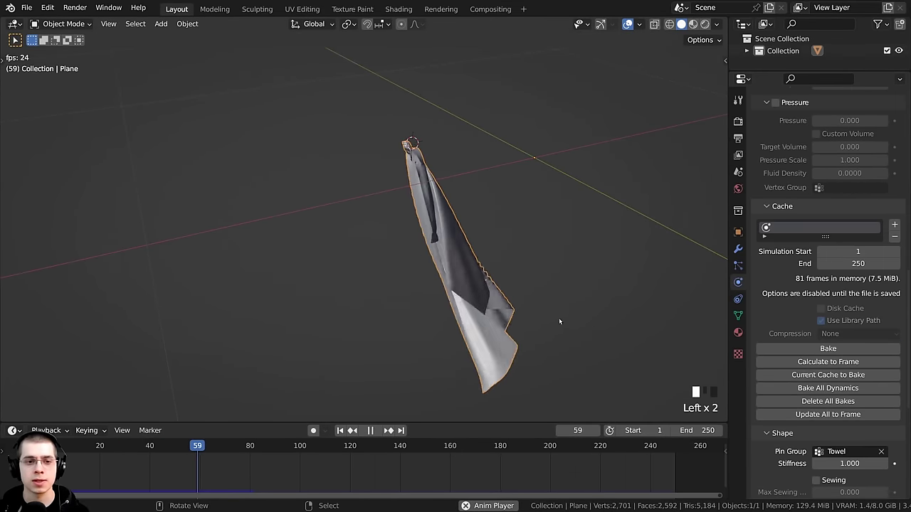
{"action": "middle_click_drag", "start_coordinate": [559, 318], "coordinate": [488, 318]}
{"action": "key", "text": "space"}
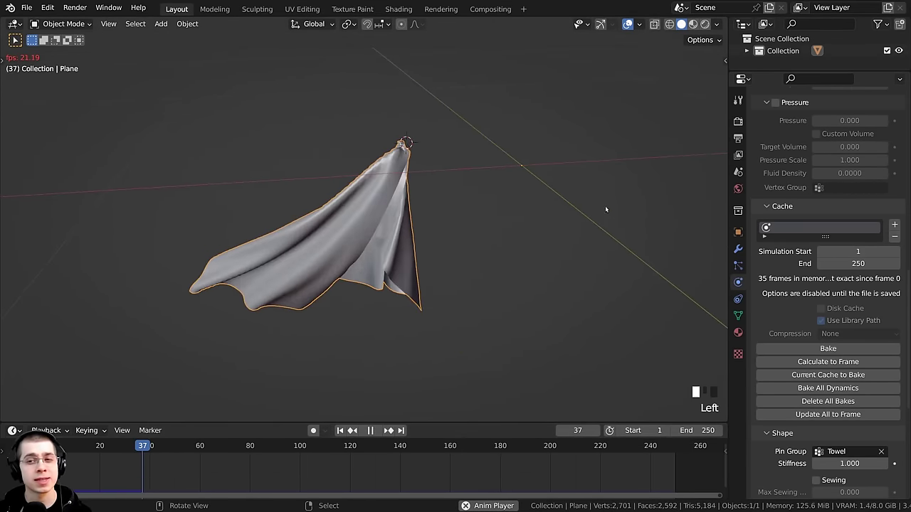
{"action": "key", "text": "space"}
{"action": "left_click_drag", "start_coordinate": [906, 324], "coordinate": [896, 107]}
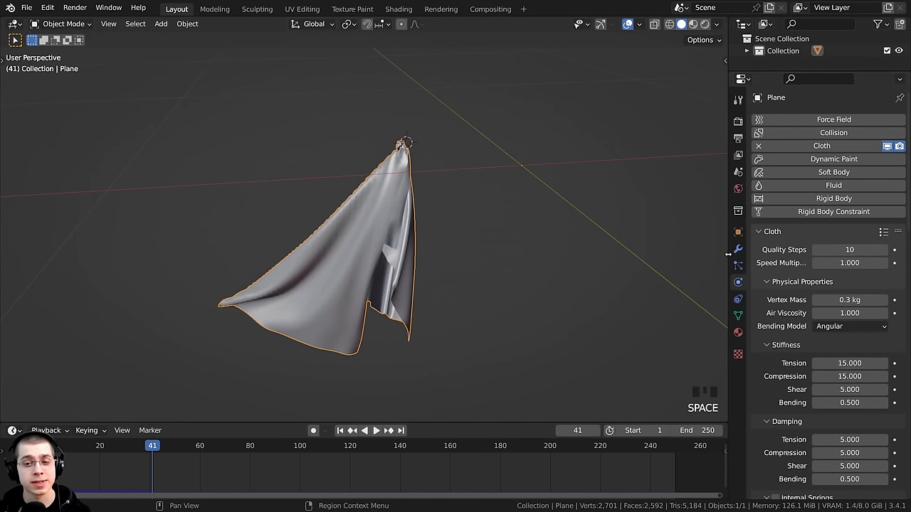
- Set the cloth Speed Multiplier to 5 and replay the simulation from frame 0
{"action": "left_click_drag", "start_coordinate": [728, 254], "coordinate": [713, 254]}
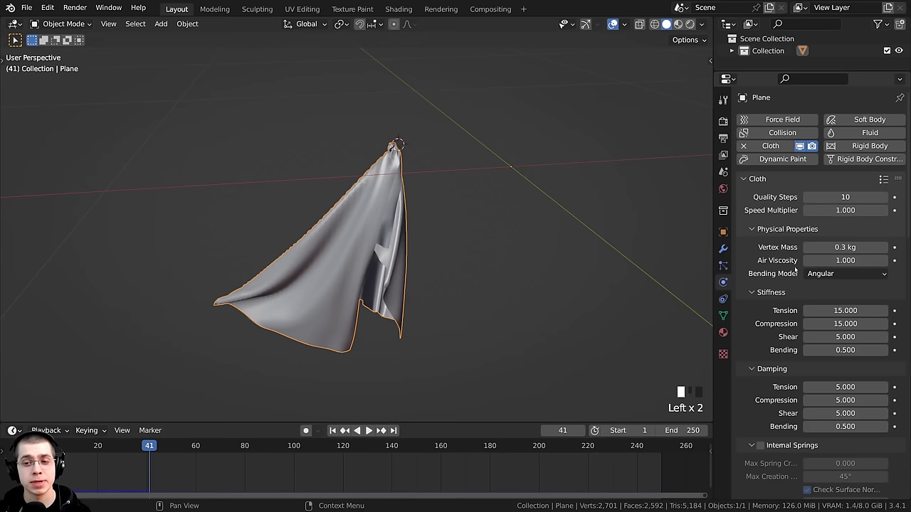
{"action": "left_click", "coordinate": [834, 210]}
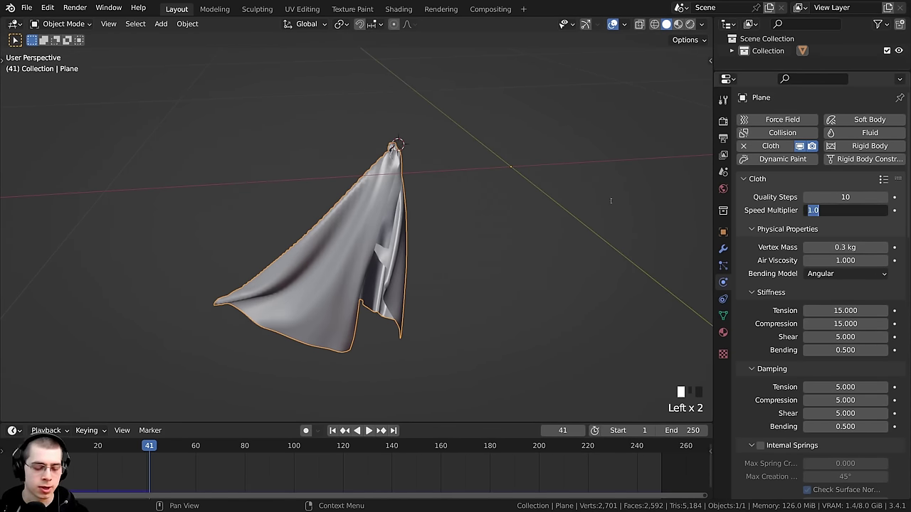
{"action": "type", "text": "5"}
{"action": "left_click", "coordinate": [524, 175]}
{"action": "key", "text": "shift+Left"}
{"action": "key", "text": "space"}
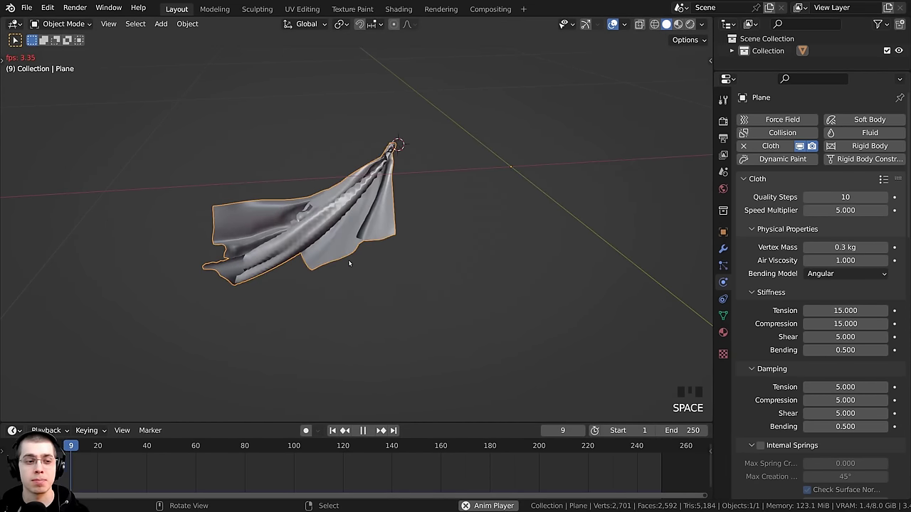
{"action": "key", "text": "space"}
- Change the Speed Multiplier to 0.3 and replay the towel falling to frame 46
{"action": "left_click", "coordinate": [826, 210]}
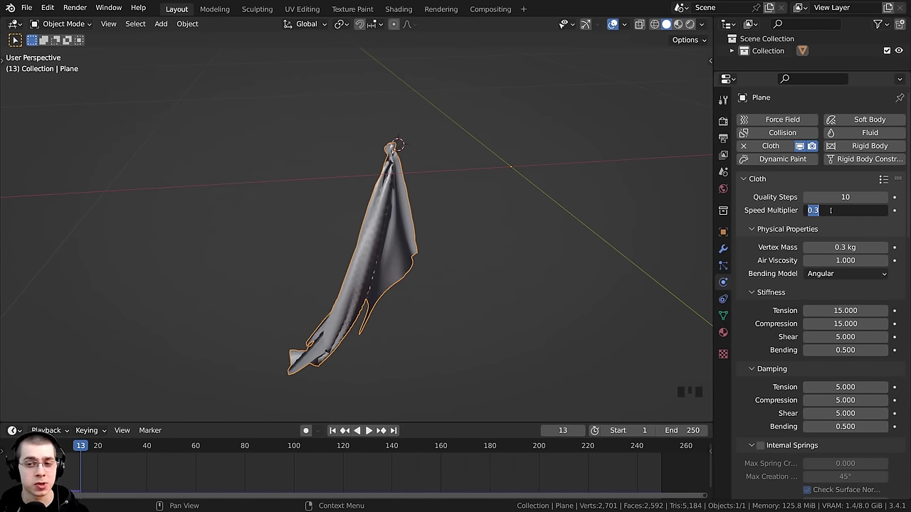
{"action": "left_click", "coordinate": [797, 232]}
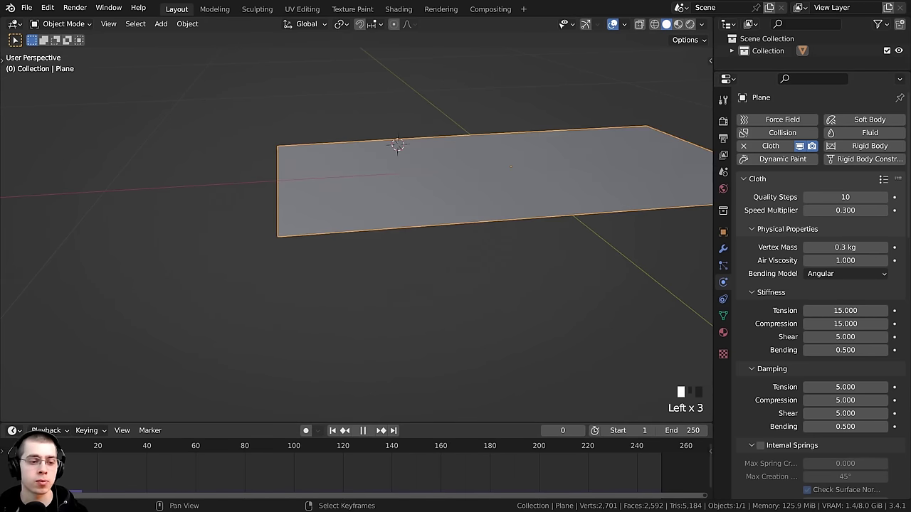
{"action": "key", "text": "space"}
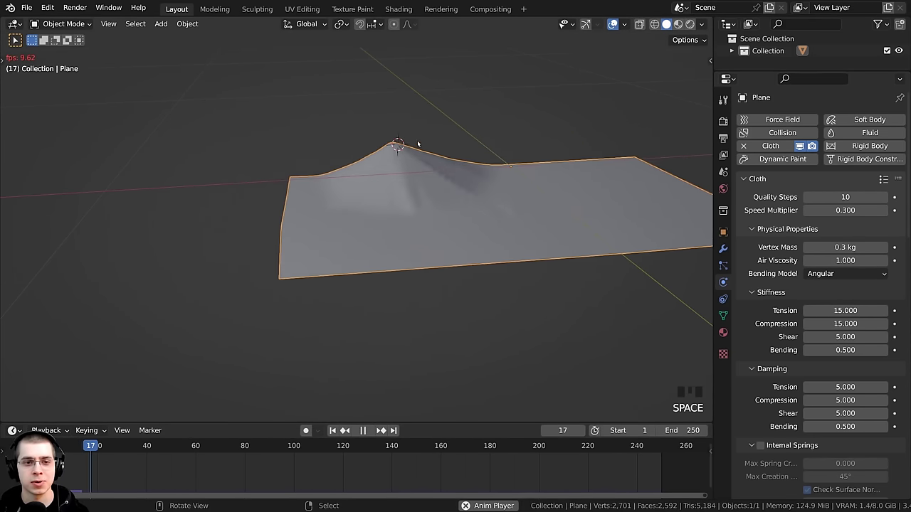
{"action": "middle_click_drag", "start_coordinate": [392, 223], "coordinate": [441, 227]}
{"action": "key", "text": "space"}
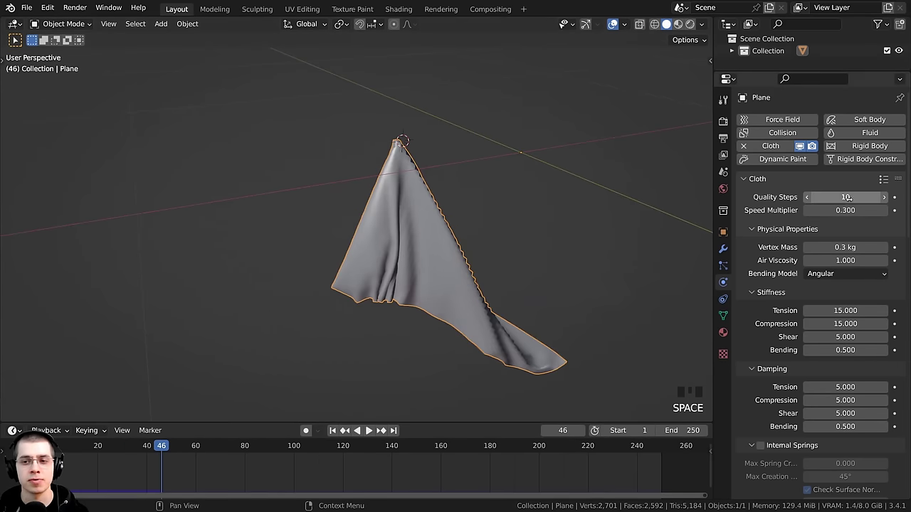
- Restore the Speed Multiplier to 1.000
{"action": "left_click", "coordinate": [845, 210]}
{"action": "left_click", "coordinate": [846, 210]}
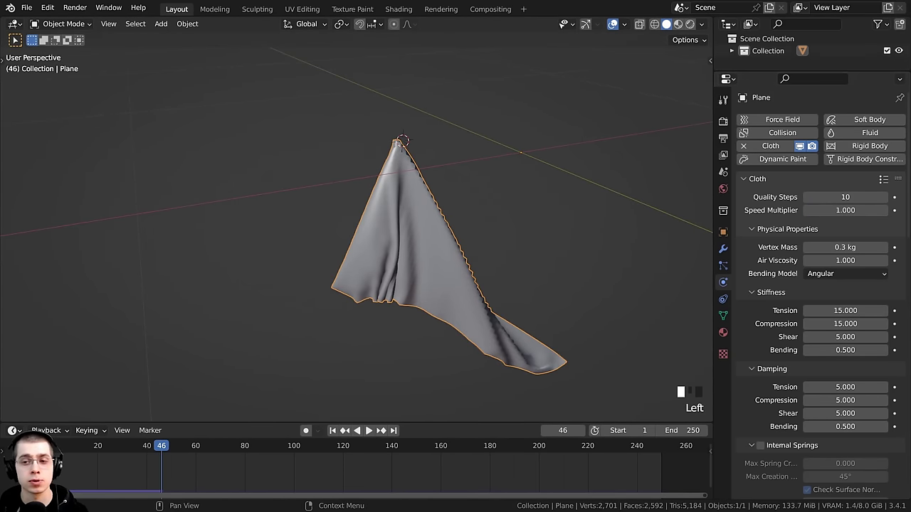
{"action": "scroll", "coordinate": [482, 250], "scroll_direction": "down", "scroll_amount": 1}
{"action": "middle_click_drag", "start_coordinate": [481, 250], "coordinate": [465, 246]}
- Raise Vertex Mass from 0.3 to 0.5 kg and replay the drape to frame 32
{"action": "middle_click_drag", "start_coordinate": [762, 250], "coordinate": [761, 222]}
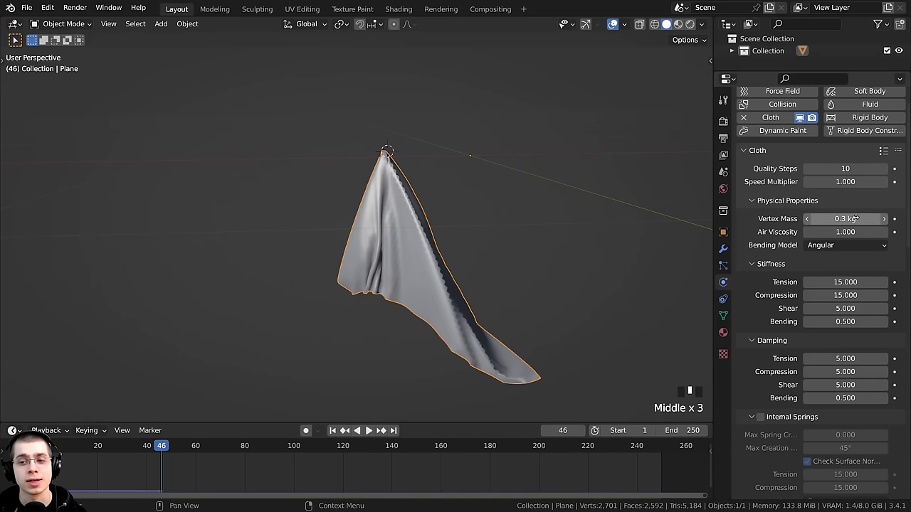
{"action": "left_click_drag", "start_coordinate": [851, 218], "coordinate": [868, 218]}
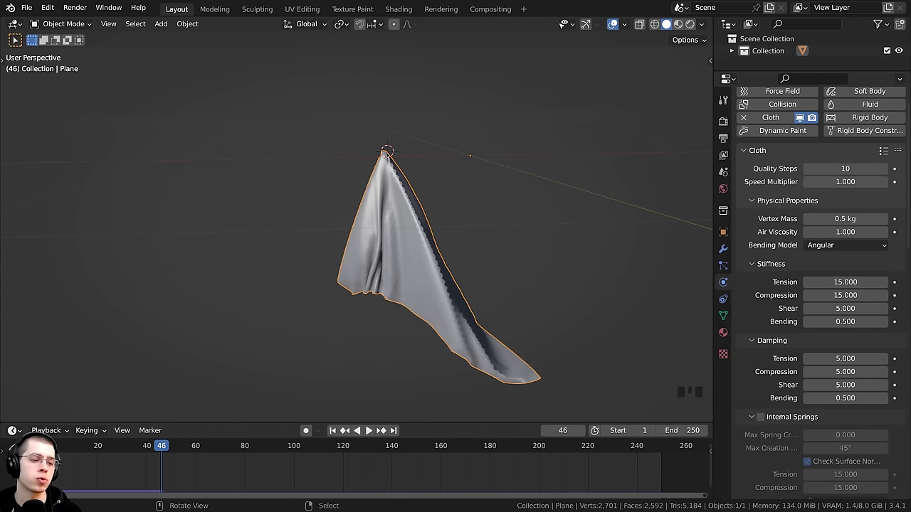
{"action": "key", "text": "shift+Left"}
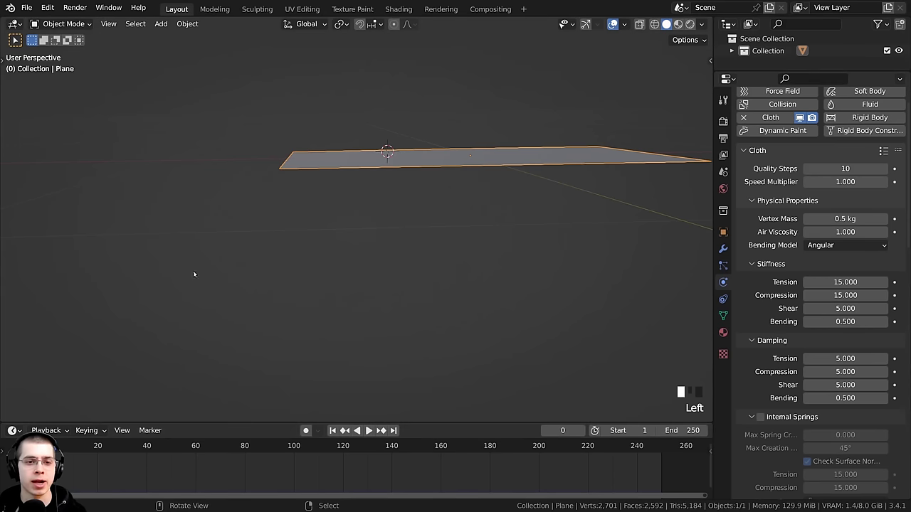
{"action": "key", "text": "space"}
{"action": "middle_click_drag", "start_coordinate": [246, 294], "coordinate": [455, 216]}
{"action": "scroll", "coordinate": [460, 214], "scroll_direction": "up", "scroll_amount": 3}
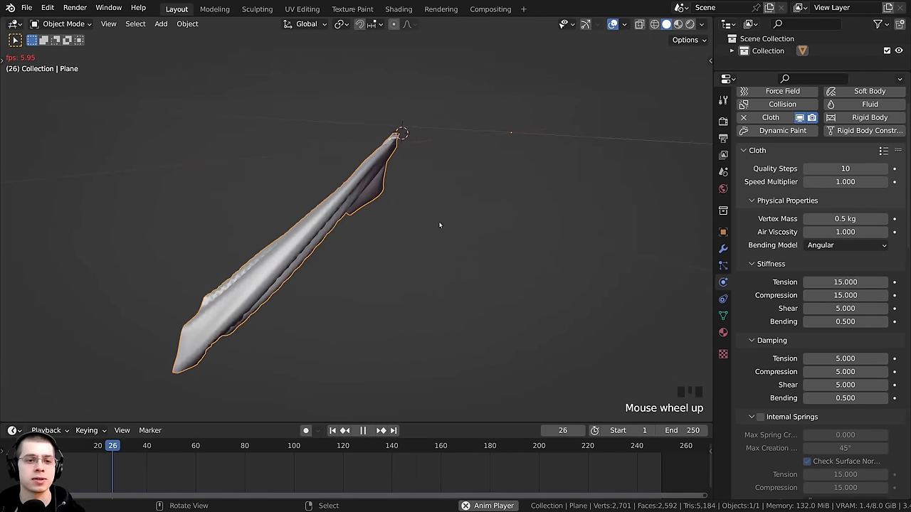
{"action": "key", "text": "space"}
- Try a 10 kg Vertex Mass and replay the heavier cloth to frame 31
{"action": "left_click", "coordinate": [828, 218]}
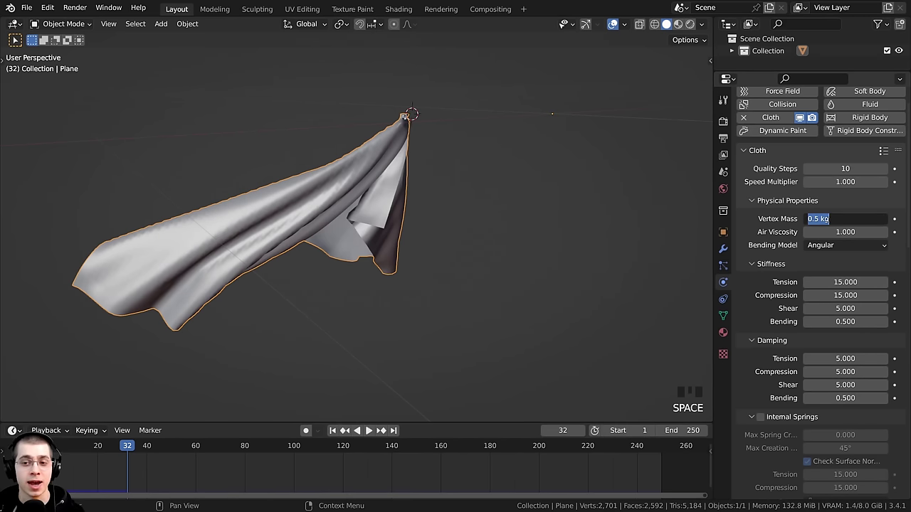
{"action": "type", "text": "10"}
{"action": "left_click", "coordinate": [828, 220]}
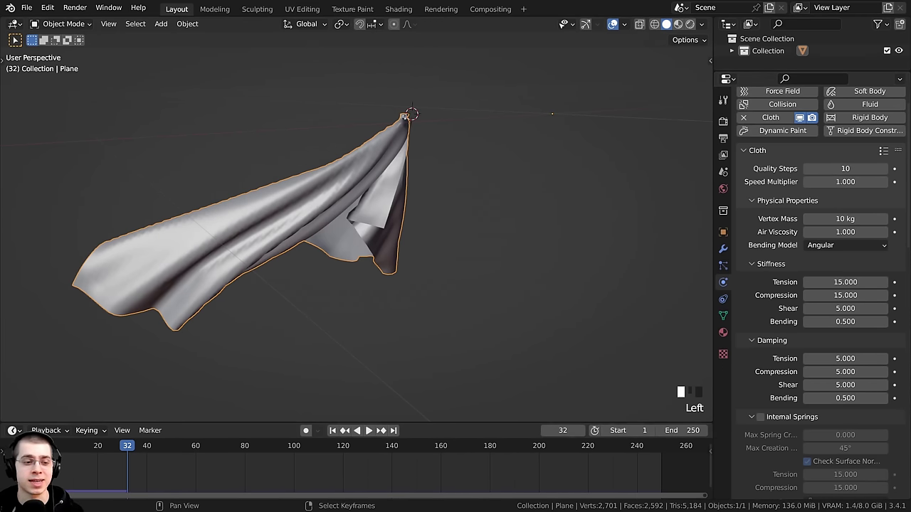
{"action": "left_click", "coordinate": [332, 430]}
{"action": "key", "text": "space"}
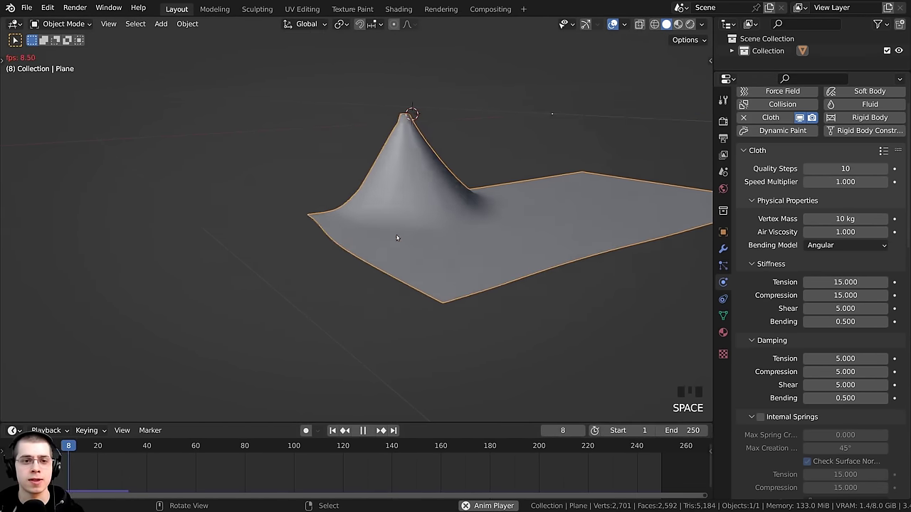
{"action": "scroll", "coordinate": [391, 299], "scroll_direction": "down", "scroll_amount": 2}
{"action": "middle_click_drag", "start_coordinate": [382, 309], "coordinate": [427, 334]}
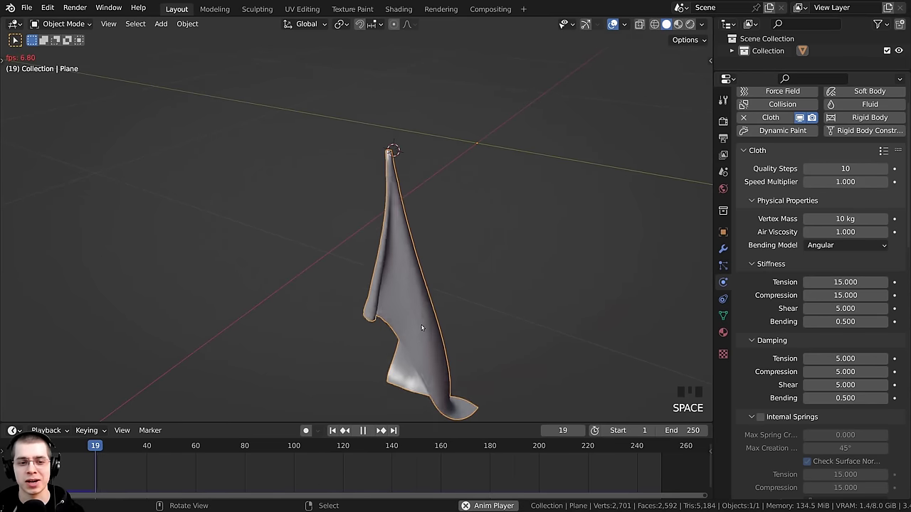
{"action": "key", "text": "space"}
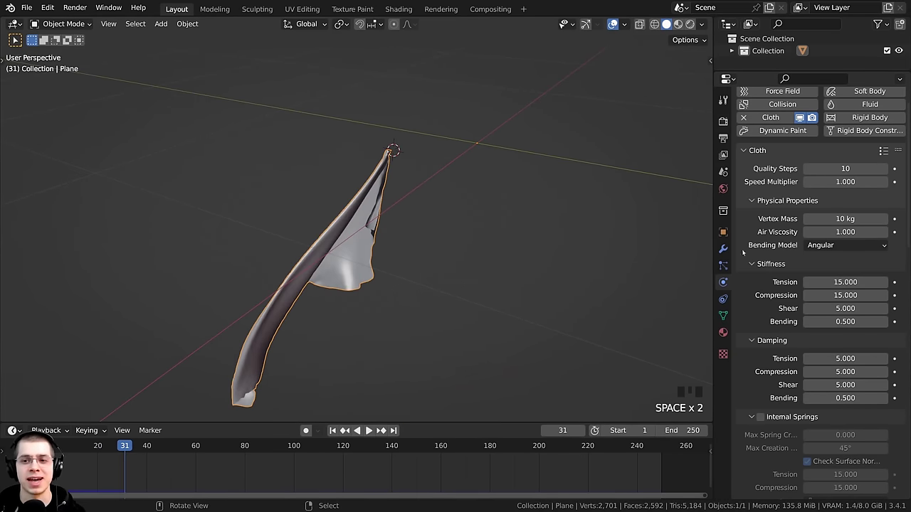
- Try a 0.01 kg Vertex Mass and replay the lighter cloth to frame 56
{"action": "left_click", "coordinate": [857, 221]}
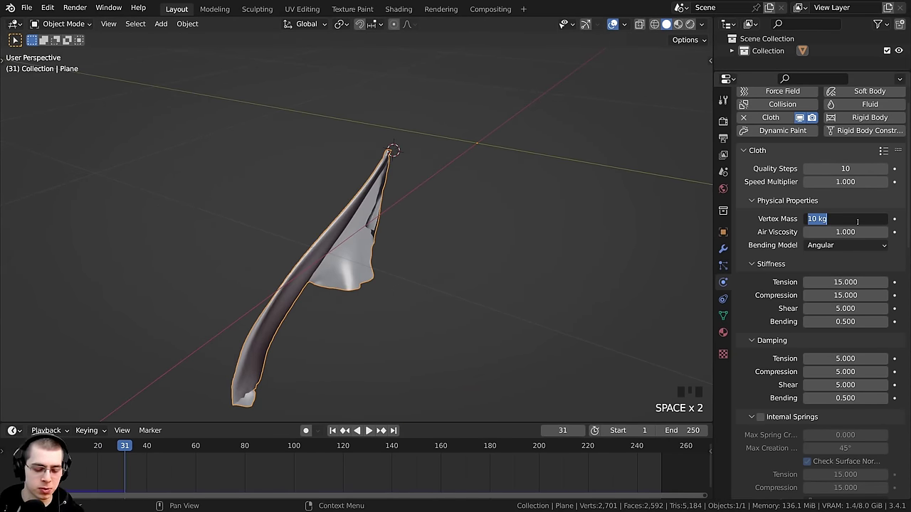
{"action": "type", "text": ".01"}
{"action": "left_click", "coordinate": [325, 371]}
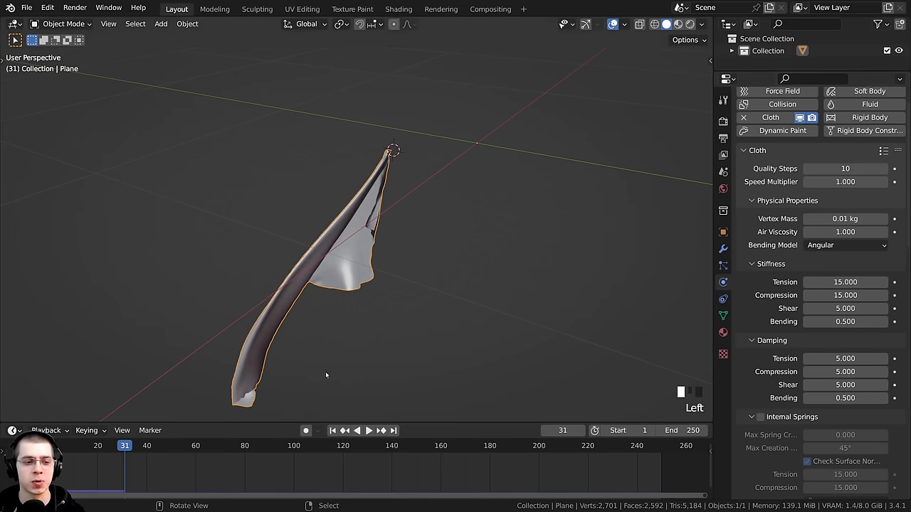
{"action": "left_click", "coordinate": [49, 448]}
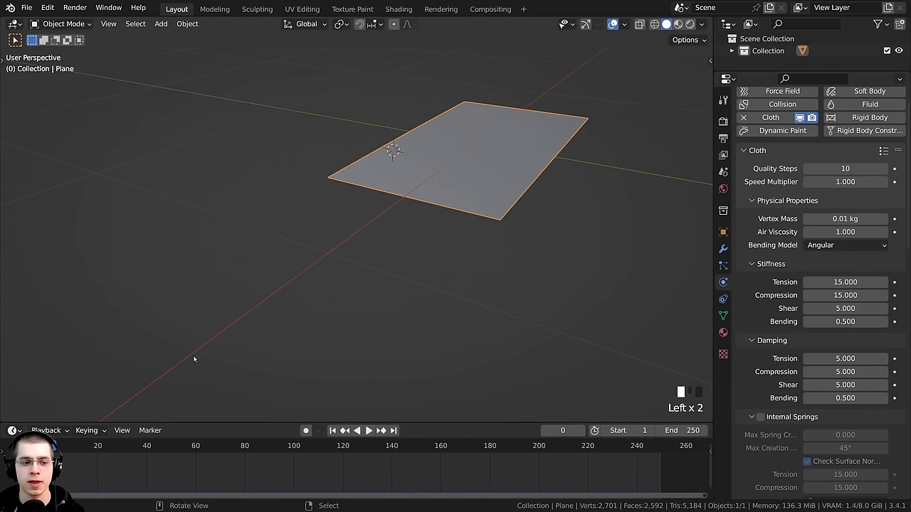
{"action": "key", "text": "space"}
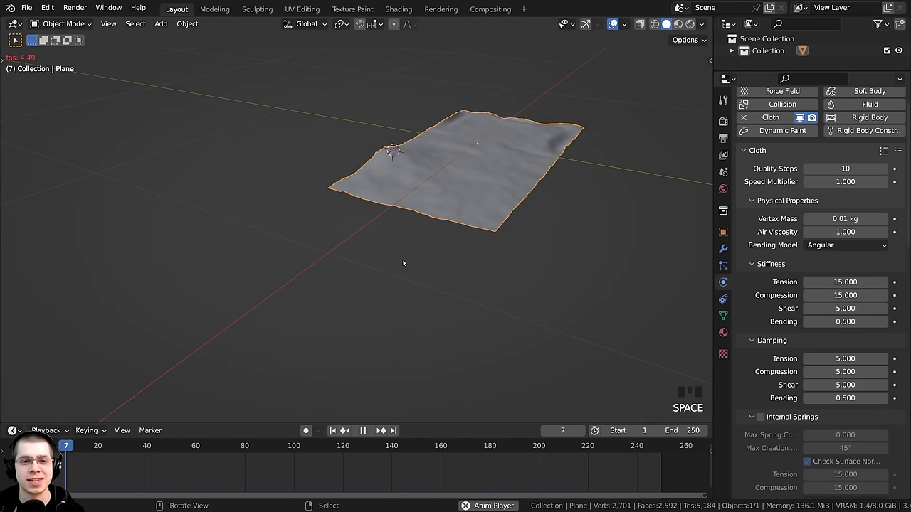
{"action": "middle_click_drag", "start_coordinate": [402, 262], "coordinate": [237, 421]}
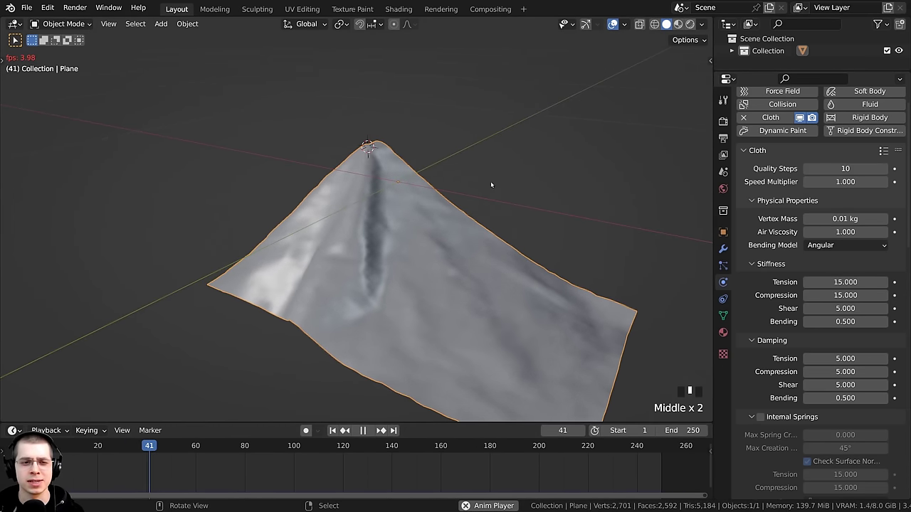
{"action": "scroll", "coordinate": [427, 264], "scroll_direction": "down", "scroll_amount": 2}
{"action": "middle_click_drag", "start_coordinate": [427, 264], "coordinate": [456, 242]}
{"action": "key", "text": "space"}
- Settle the Vertex Mass at 0.5 kg and scrub back toward the start
{"action": "left_click", "coordinate": [840, 219]}
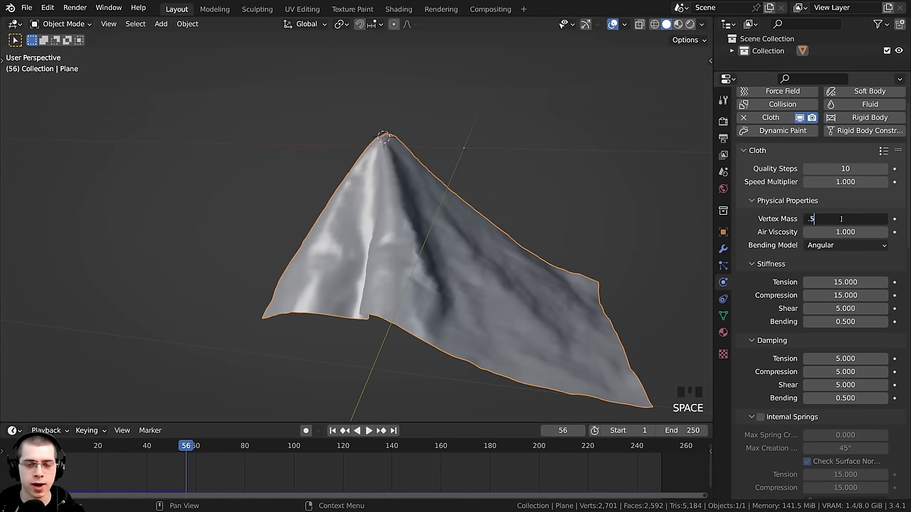
{"action": "type", "text": ".5"}
{"action": "left_click", "coordinate": [449, 435]}
{"action": "left_click_drag", "start_coordinate": [171, 477], "coordinate": [103, 477]}
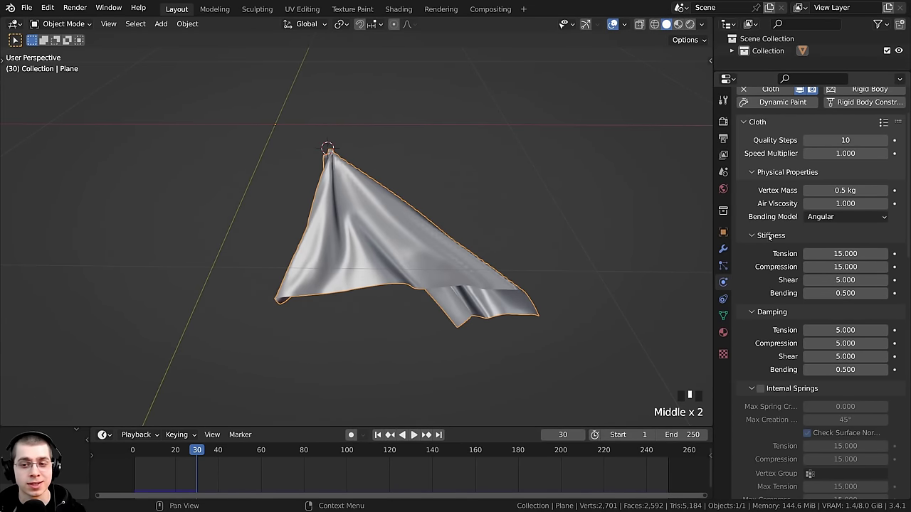
- Set cloth Bending stiffness to 5 and replay the simulation from the start
{"action": "left_click", "coordinate": [845, 293]}
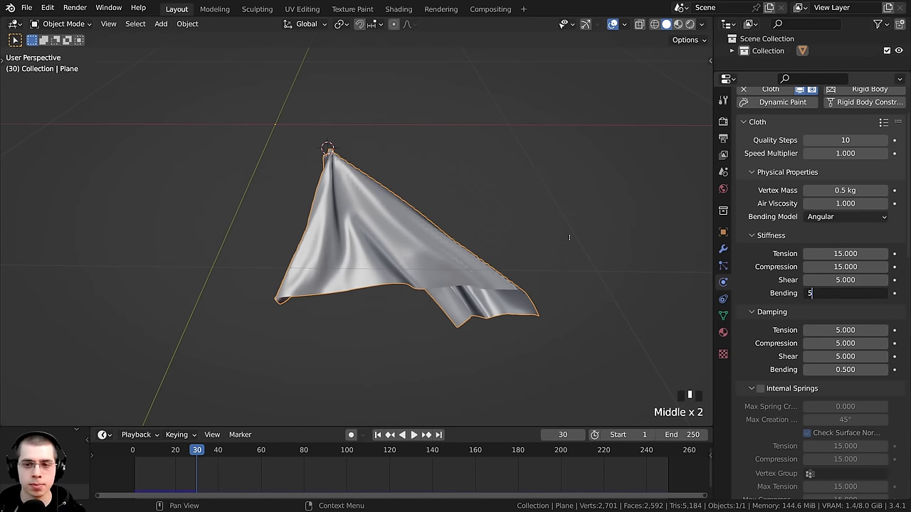
{"action": "type", "text": "5"}
{"action": "left_click", "coordinate": [397, 368]}
{"action": "left_click", "coordinate": [135, 452]}
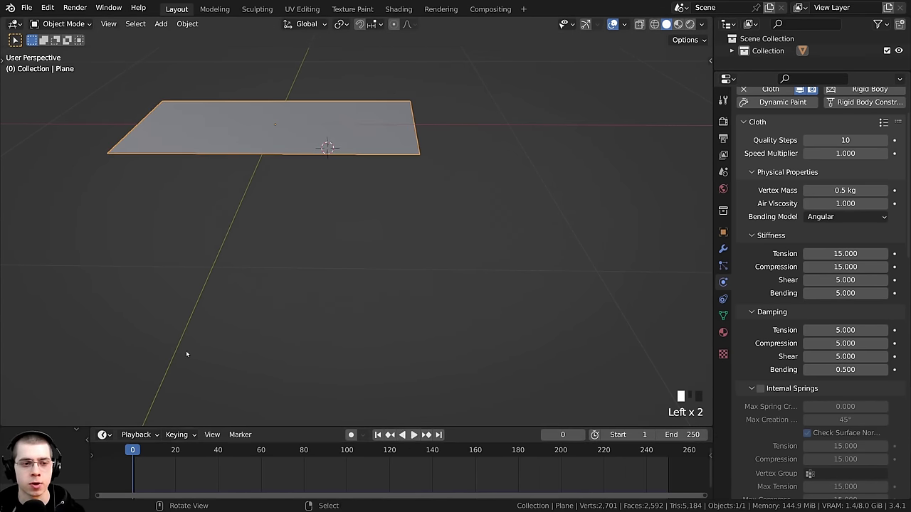
{"action": "key", "text": "space"}
{"action": "middle_click_drag", "start_coordinate": [291, 240], "coordinate": [477, 234], "text": "shift"}
{"action": "scroll", "coordinate": [477, 234], "scroll_direction": "up", "scroll_amount": 2}
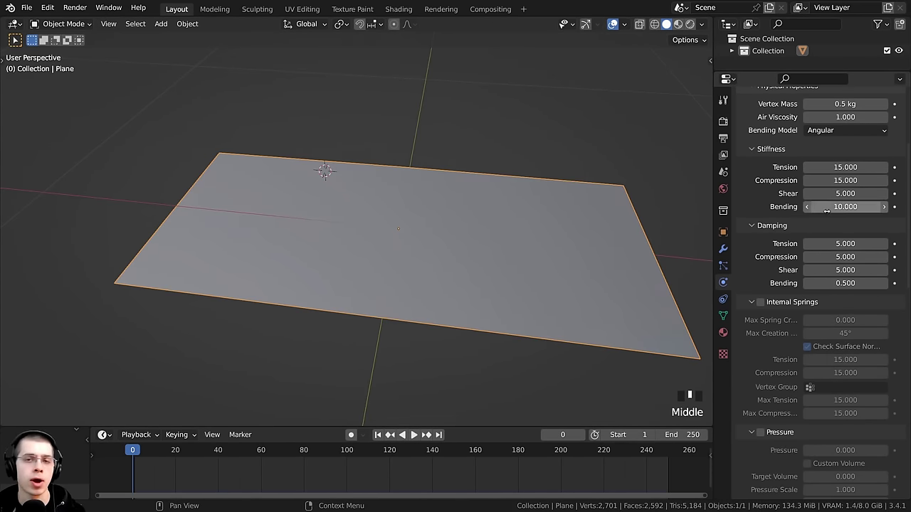
- Orbit, pan and zoom in on the stiffer towel hanging from its pin at frame 141
{"action": "scroll", "coordinate": [910, 168], "scroll_direction": "down", "scroll_amount": 1}
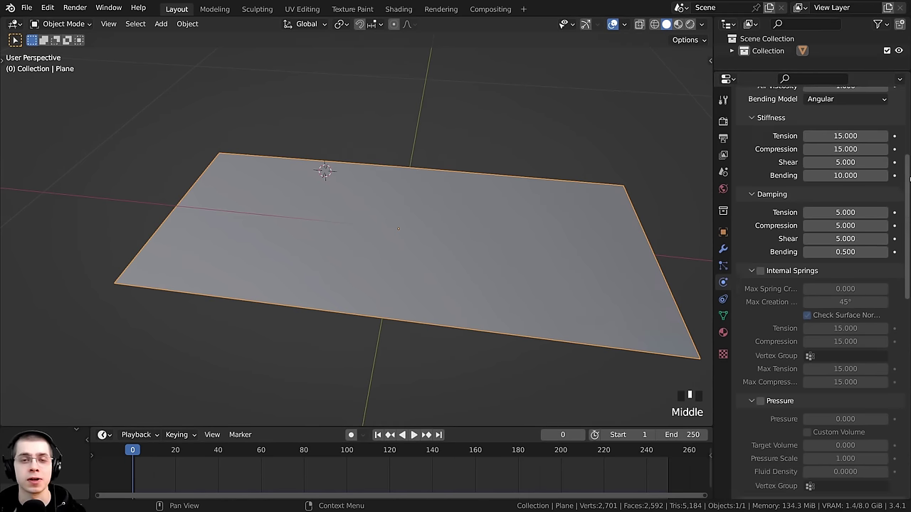
{"action": "scroll", "coordinate": [909, 168], "scroll_direction": "up", "scroll_amount": 2}
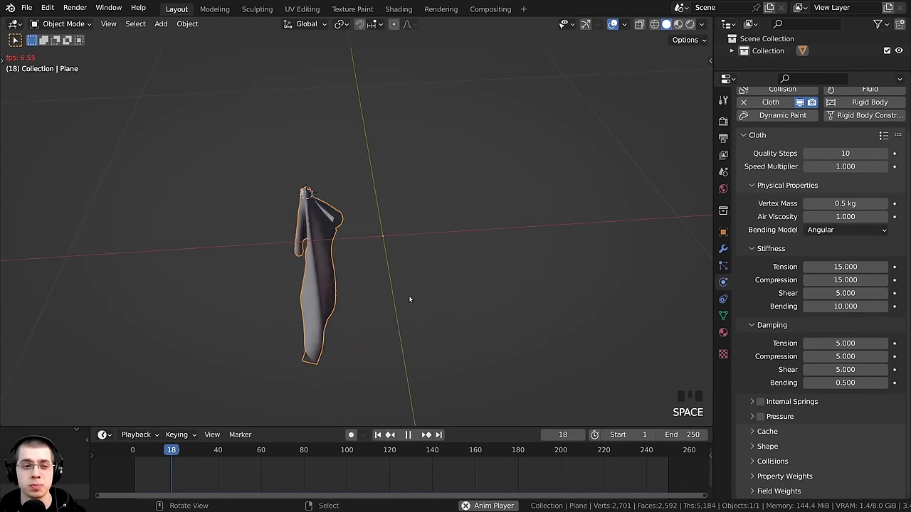
{"action": "middle_click_drag", "start_coordinate": [408, 299], "coordinate": [291, 295]}
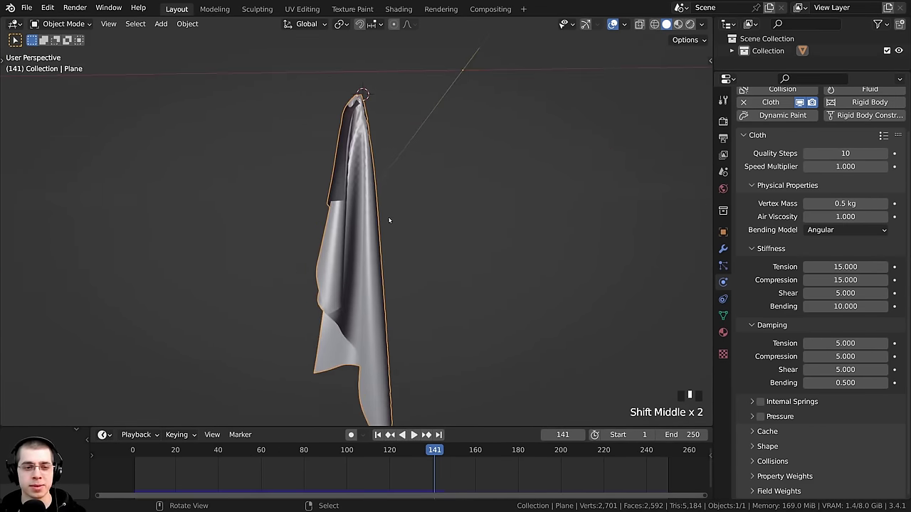
{"action": "middle_click_drag", "start_coordinate": [386, 217], "coordinate": [260, 147]}
{"action": "scroll", "coordinate": [357, 171], "scroll_direction": "up", "scroll_amount": 2}
{"action": "middle_click_drag", "start_coordinate": [357, 171], "coordinate": [354, 263]}
{"action": "middle_click_drag", "start_coordinate": [380, 188], "coordinate": [301, 120]}
{"action": "scroll", "coordinate": [333, 172], "scroll_direction": "up", "scroll_amount": 2}
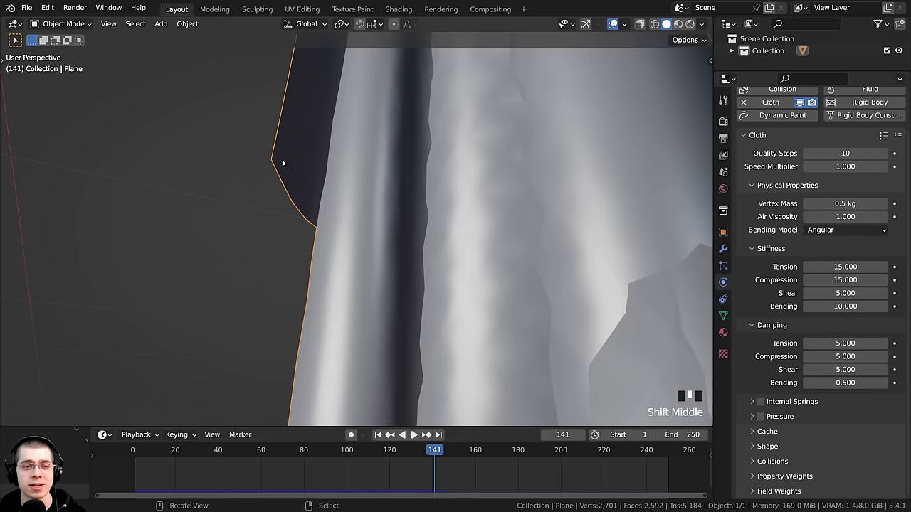
- Add a Solidify modifier to the towel in the modifier stack
{"action": "left_click", "coordinate": [723, 251]}
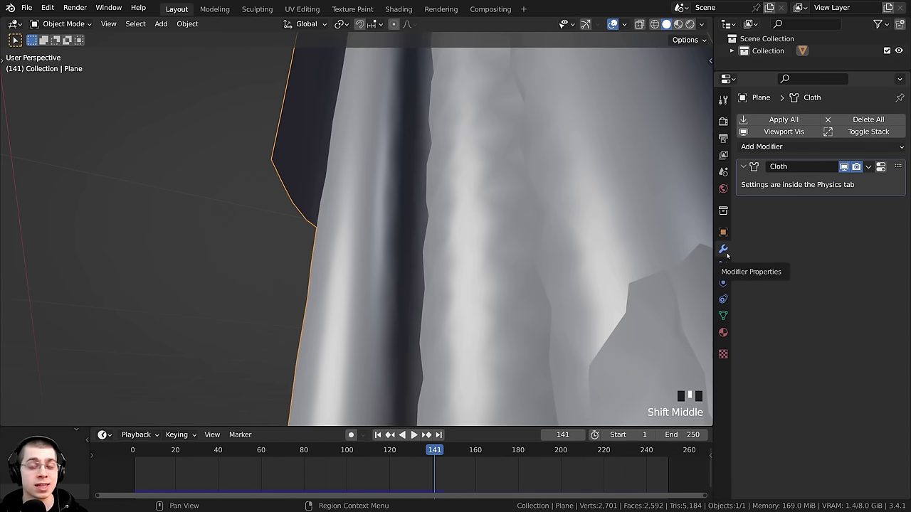
{"action": "left_click", "coordinate": [760, 147]}
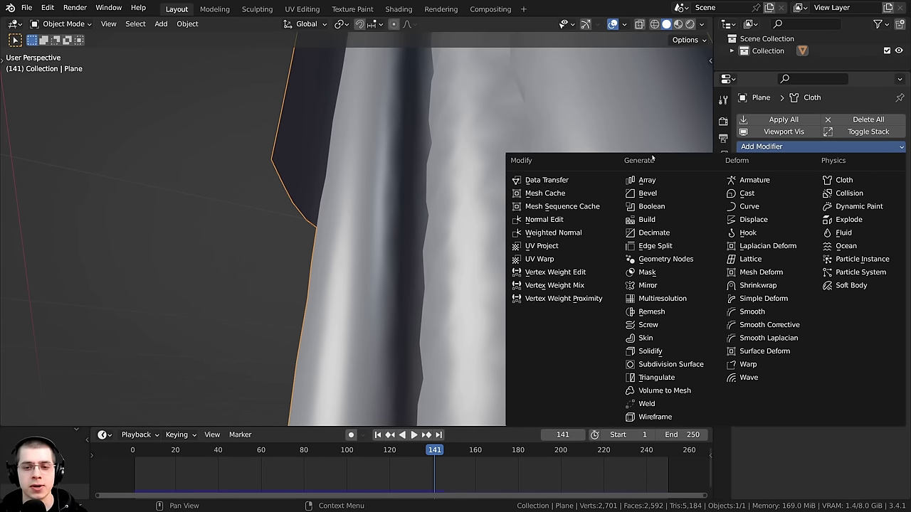
{"action": "left_click", "coordinate": [645, 351]}
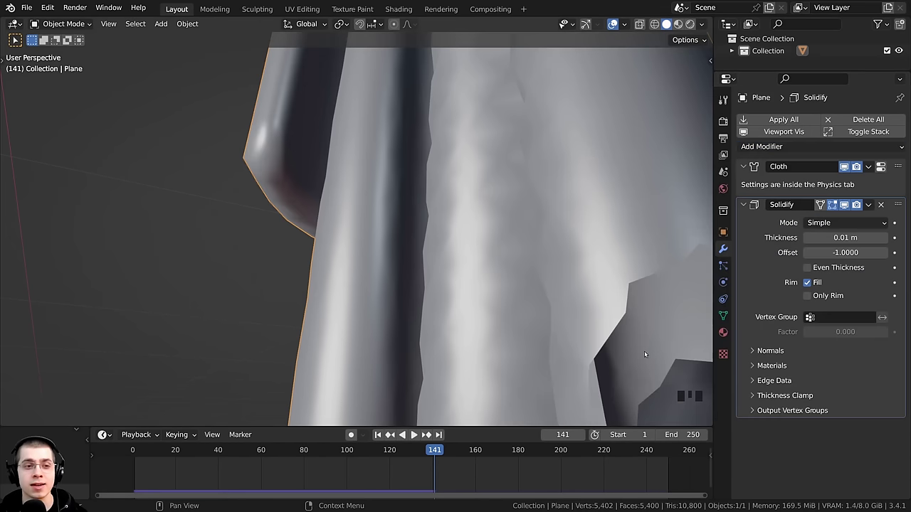
{"action": "scroll", "coordinate": [644, 354], "scroll_direction": "down", "scroll_amount": 2}
{"action": "middle_click_drag", "start_coordinate": [645, 354], "coordinate": [698, 335]}
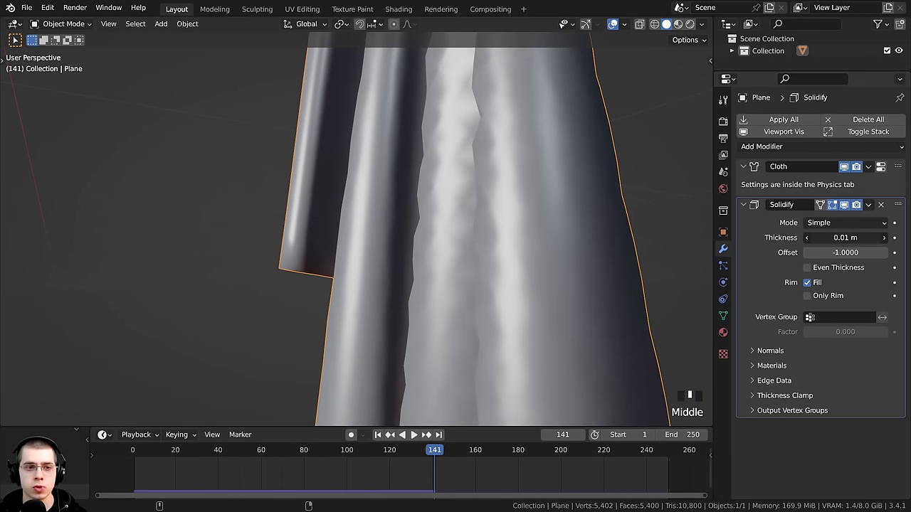
- Thin the Solidify thickness to 0.004 m, then to 0.002 m
{"action": "left_click_drag", "start_coordinate": [846, 238], "coordinate": [828, 237], "text": "shift"}
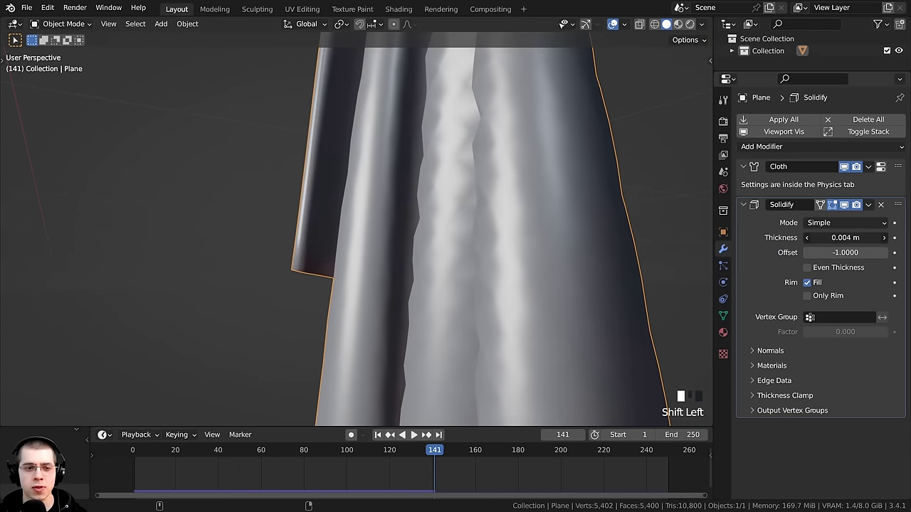
{"action": "middle_click_drag", "start_coordinate": [498, 242], "coordinate": [302, 141]}
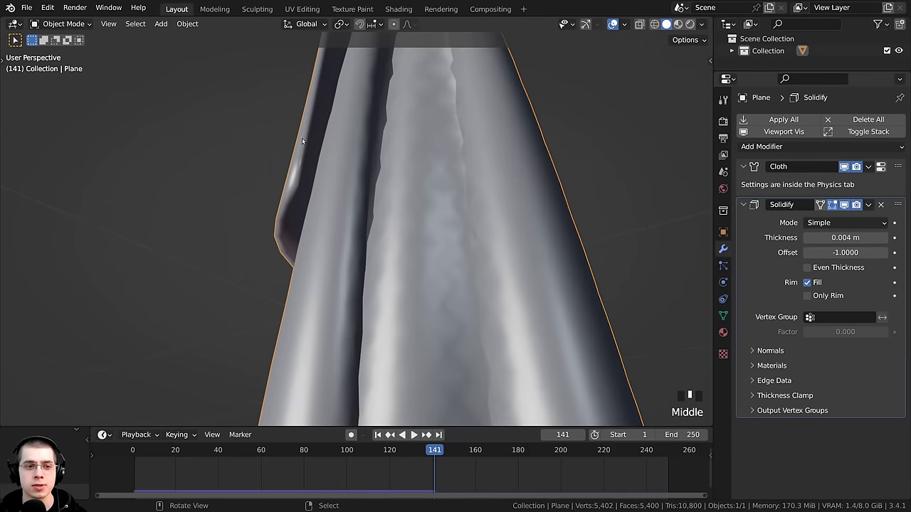
{"action": "left_click_drag", "start_coordinate": [846, 237], "coordinate": [834, 237], "text": "shift"}
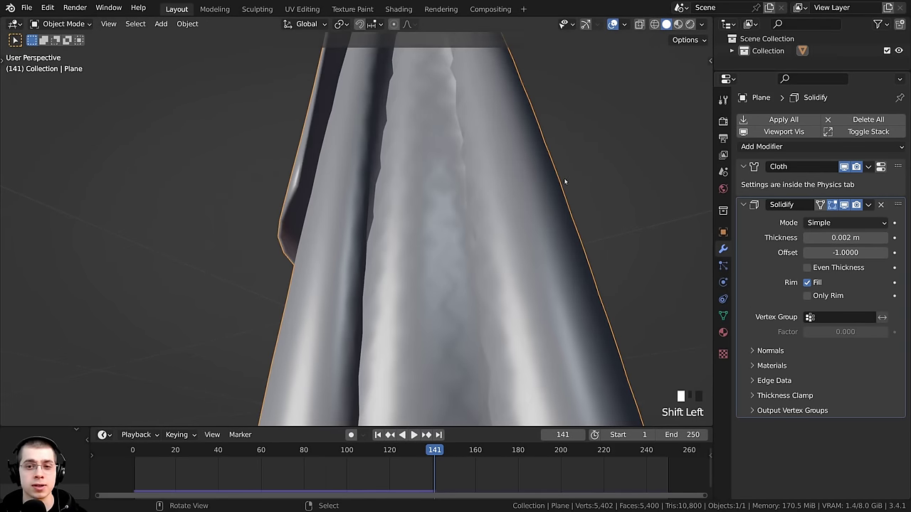
{"action": "middle_click_drag", "start_coordinate": [564, 182], "coordinate": [498, 214], "text": "shift"}
- Replay the simulation to check the thickened cloth, then move Solidify above Cloth
{"action": "left_click_drag", "start_coordinate": [434, 459], "coordinate": [278, 463]}
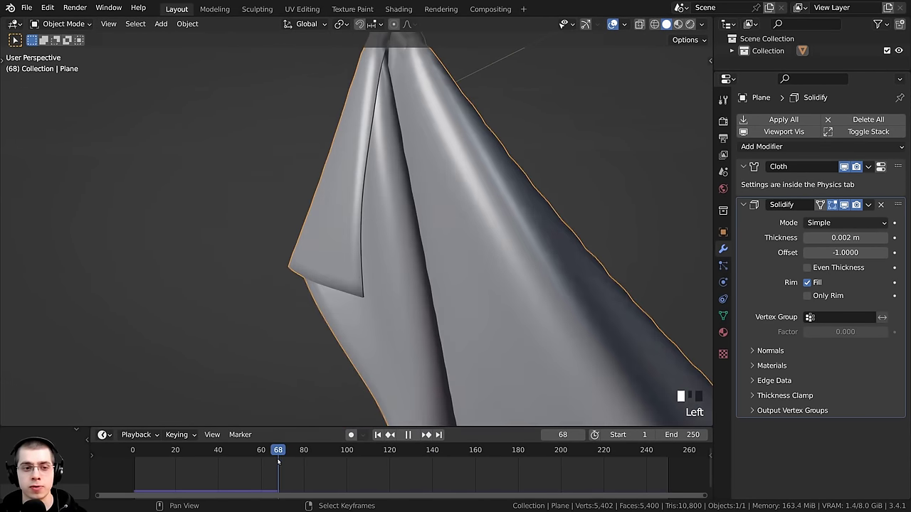
{"action": "key", "text": "space"}
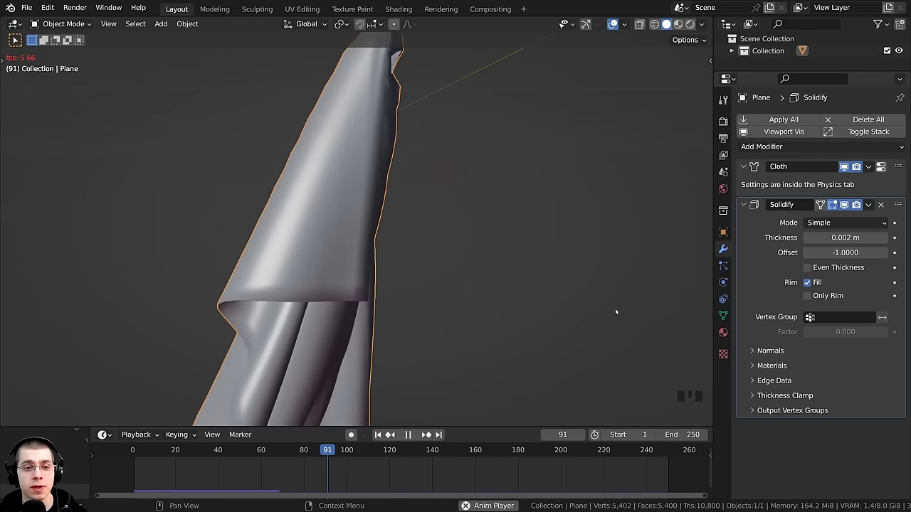
{"action": "key", "text": "space"}
{"action": "key", "text": "Left"}
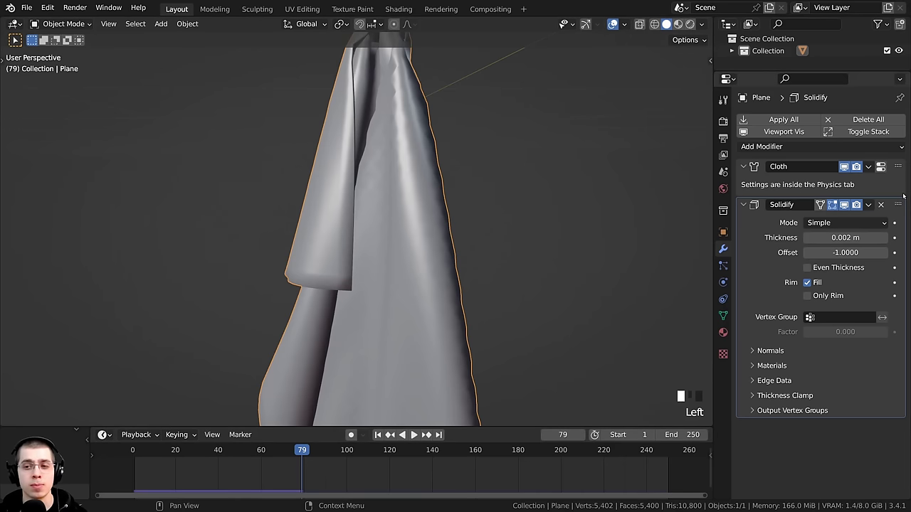
{"action": "left_click_drag", "start_coordinate": [898, 206], "coordinate": [891, 150]}
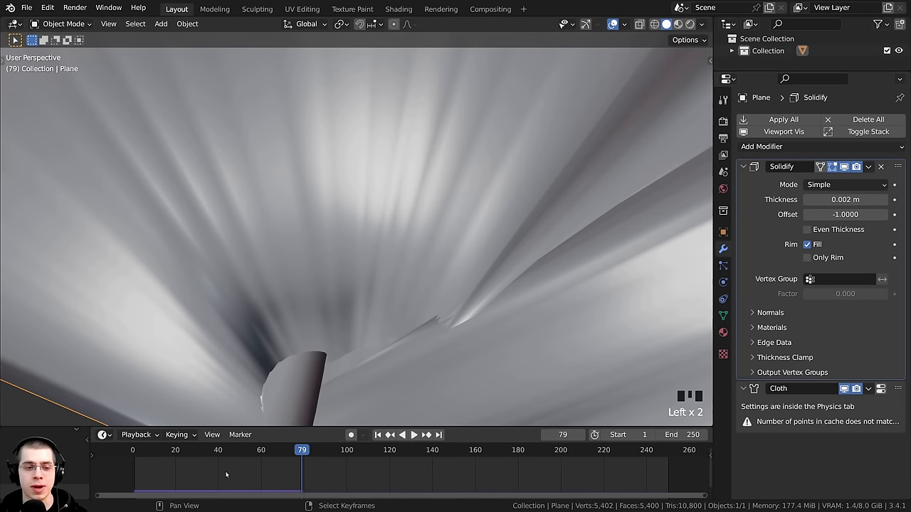
- Rewind to frame 0 and play the simulation to frame 26, orbiting to inspect the drape
{"action": "left_click", "coordinate": [790, 378]}
{"action": "scroll", "coordinate": [493, 182], "scroll_direction": "up", "scroll_amount": 2}
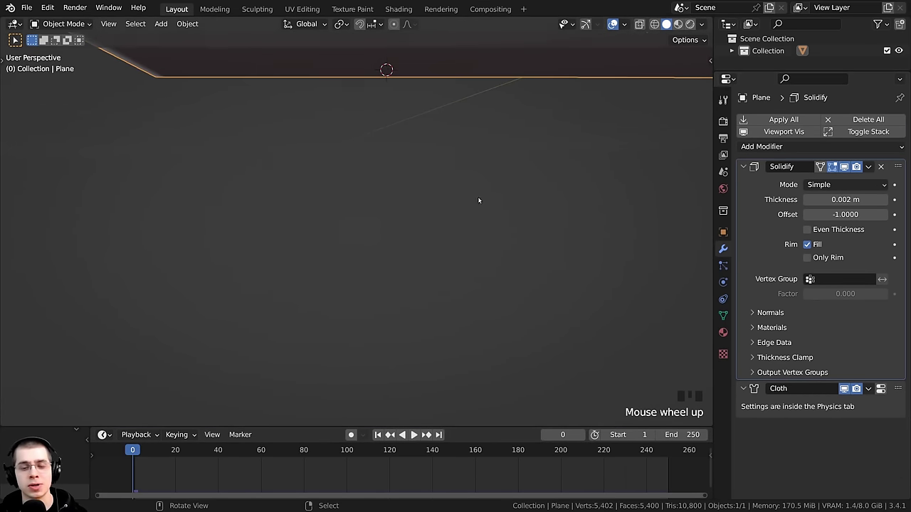
{"action": "middle_click_drag", "start_coordinate": [478, 200], "coordinate": [419, 223], "text": "shift"}
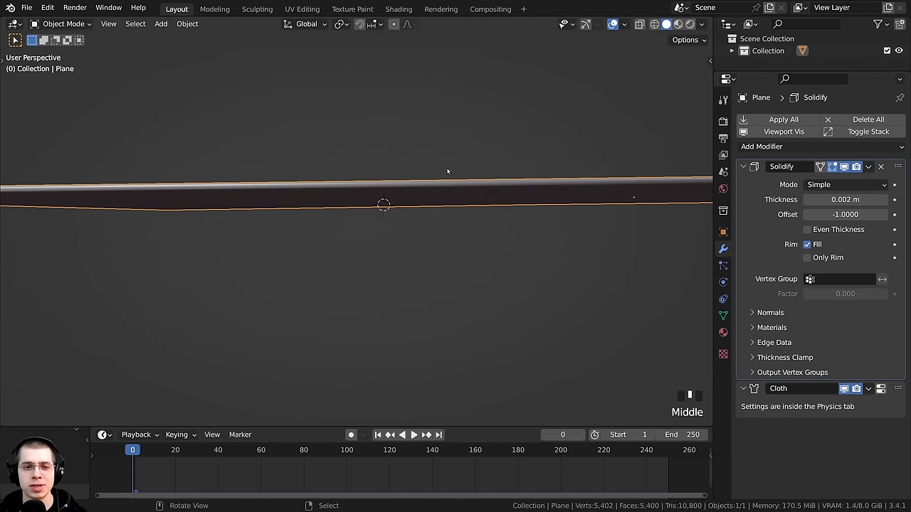
{"action": "middle_click_drag", "start_coordinate": [459, 202], "coordinate": [458, 230]}
{"action": "key", "text": "space"}
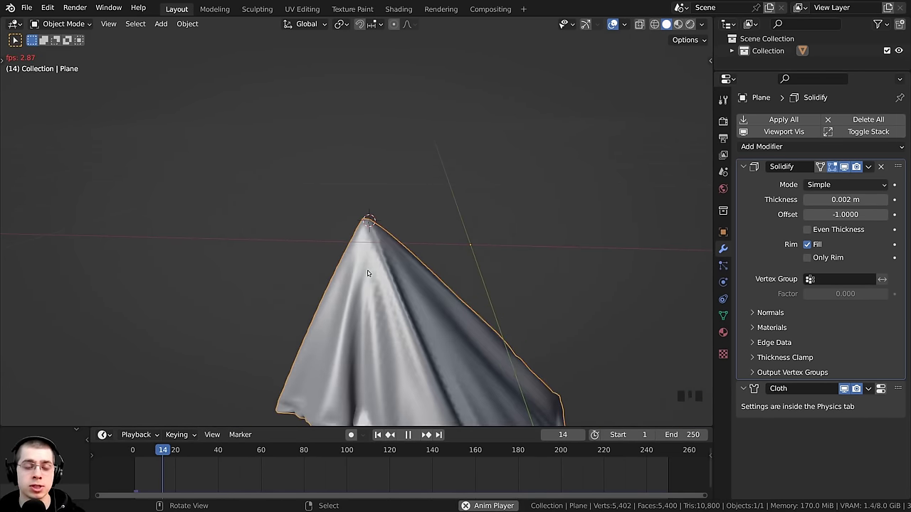
{"action": "middle_click_drag", "start_coordinate": [368, 276], "coordinate": [526, 174]}
{"action": "key", "text": "space"}
{"action": "scroll", "coordinate": [436, 185], "scroll_direction": "up", "scroll_amount": 2}
{"action": "middle_click_drag", "start_coordinate": [436, 185], "coordinate": [423, 191], "text": "shift"}
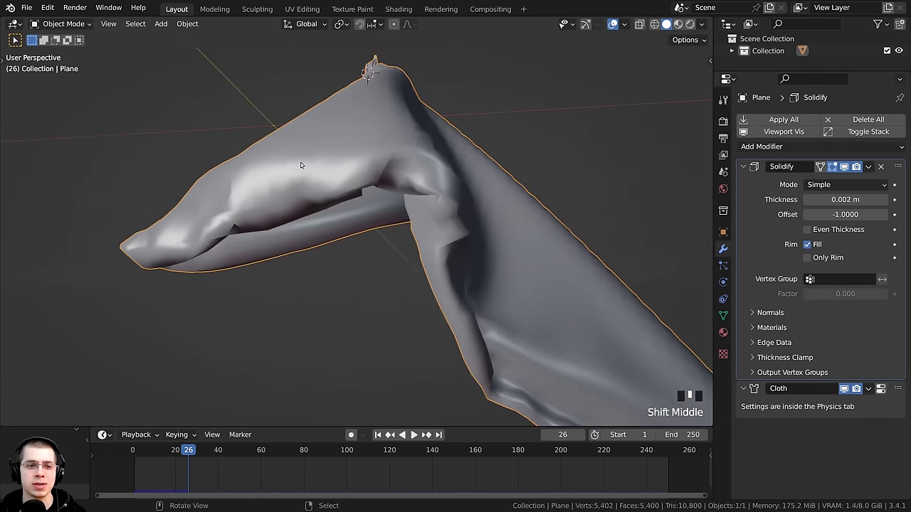
{"action": "middle_click_drag", "start_coordinate": [301, 165], "coordinate": [427, 174], "text": "shift"}
{"action": "scroll", "coordinate": [370, 214], "scroll_direction": "down", "scroll_amount": 2}
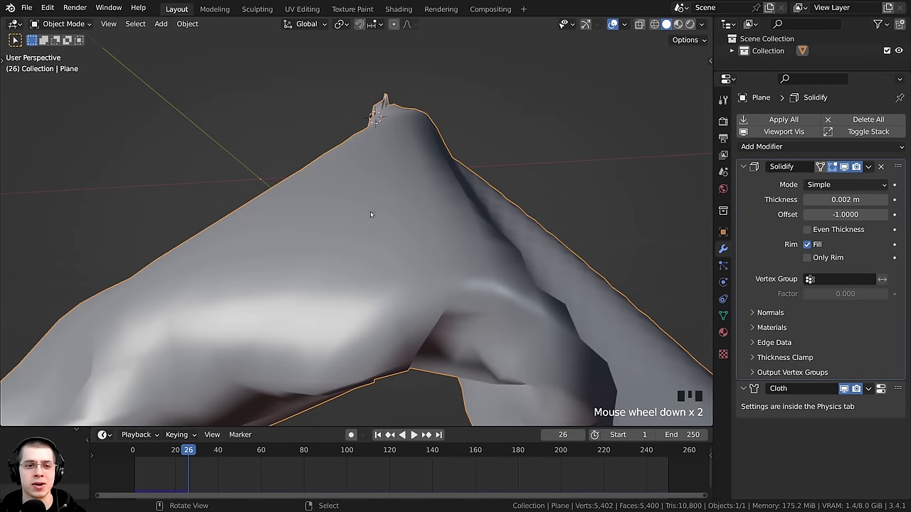
{"action": "middle_click_drag", "start_coordinate": [370, 214], "coordinate": [371, 237]}
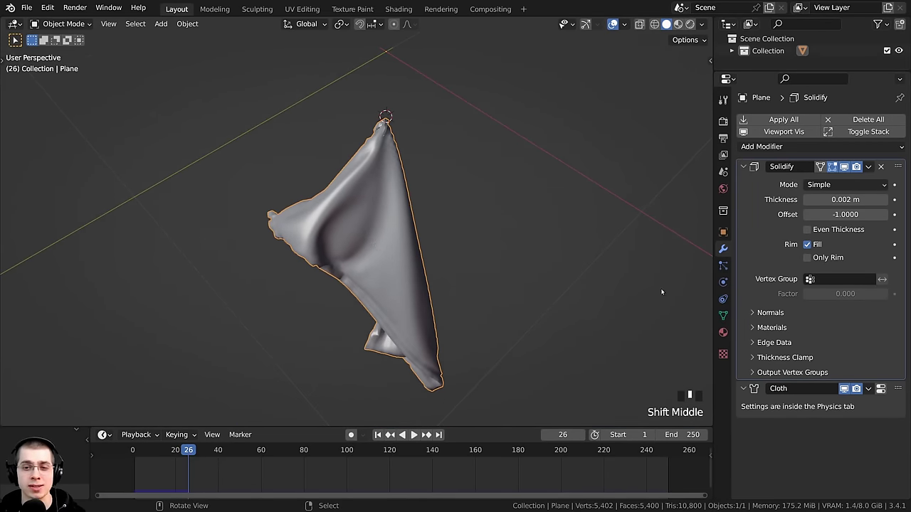
- Move the Solidify modifier back below Cloth in the modifier stack
{"action": "left_click_drag", "start_coordinate": [897, 168], "coordinate": [833, 250]}
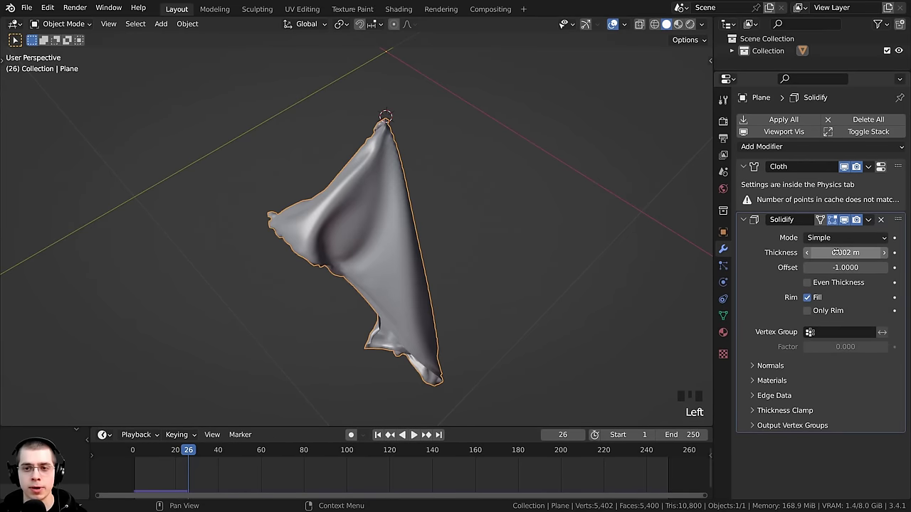
{"action": "mouse_move", "coordinate": [854, 217]}
{"action": "left_mouse_down"}
{"action": "mouse_move", "coordinate": [854, 183]}
{"action": "mouse_move", "coordinate": [856, 209]}
{"action": "left_mouse_up"}
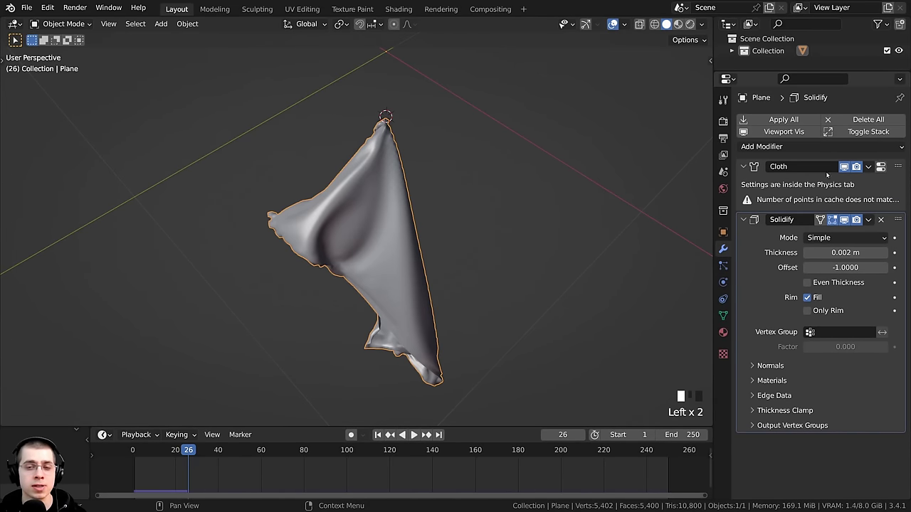
{"action": "left_click", "coordinate": [806, 202]}
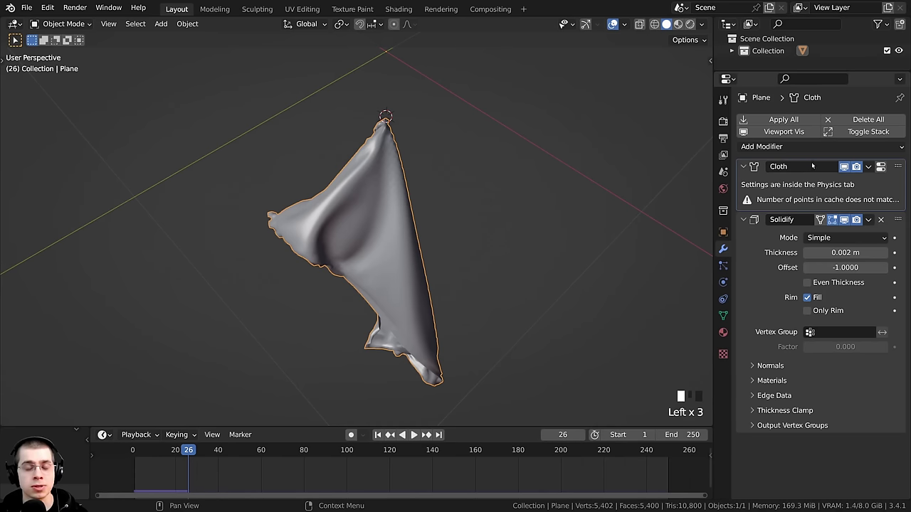
{"action": "left_click", "coordinate": [760, 253]}
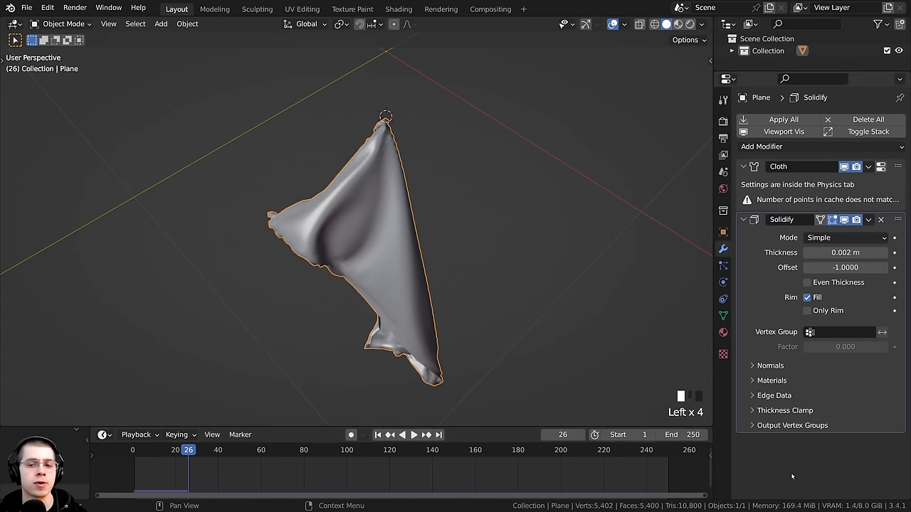
- Replay the cloth from the start and bring the pinned corner into view
{"action": "left_click", "coordinate": [135, 450]}
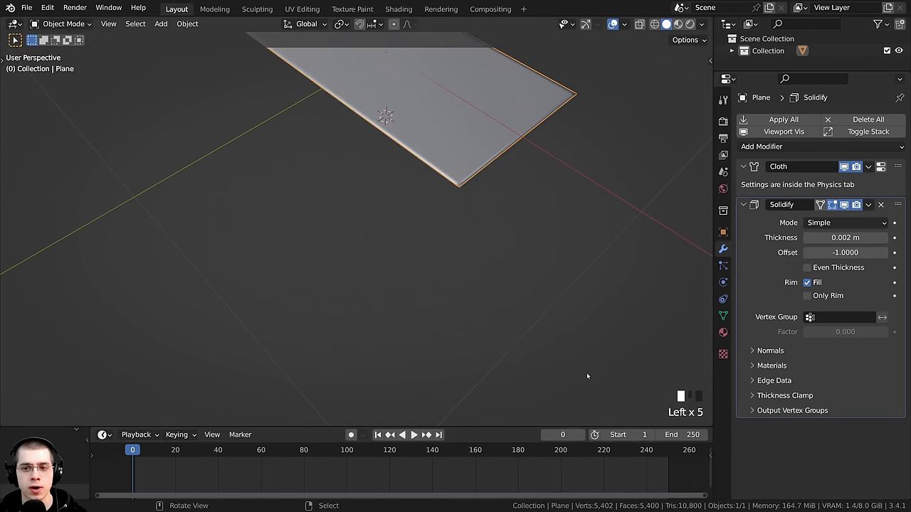
{"action": "scroll", "coordinate": [505, 244], "scroll_direction": "down", "scroll_amount": 2}
{"action": "key", "text": "space"}
{"action": "middle_click_drag", "start_coordinate": [494, 183], "coordinate": [488, 252], "text": "shift"}
{"action": "scroll", "coordinate": [488, 252], "scroll_direction": "up", "scroll_amount": 4}
{"action": "middle_click_drag", "start_coordinate": [393, 254], "coordinate": [385, 210]}
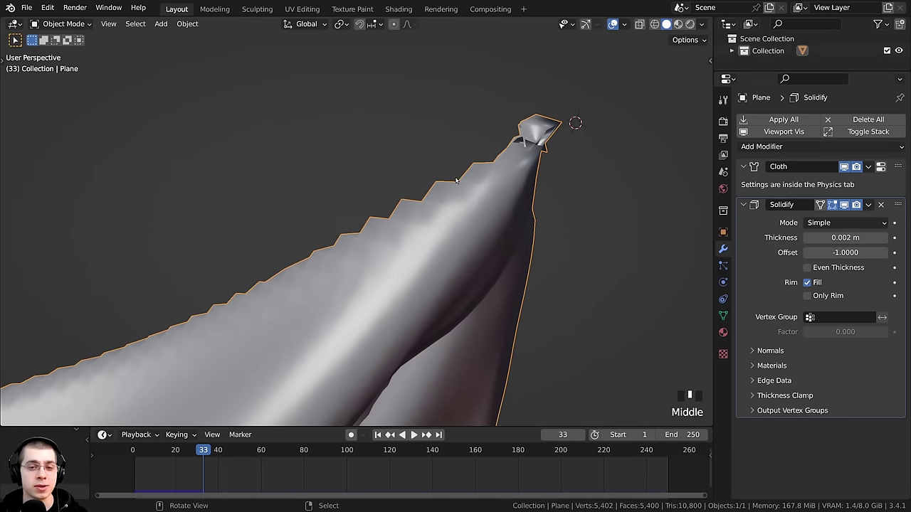
{"action": "middle_click_drag", "start_coordinate": [508, 163], "coordinate": [440, 163]}
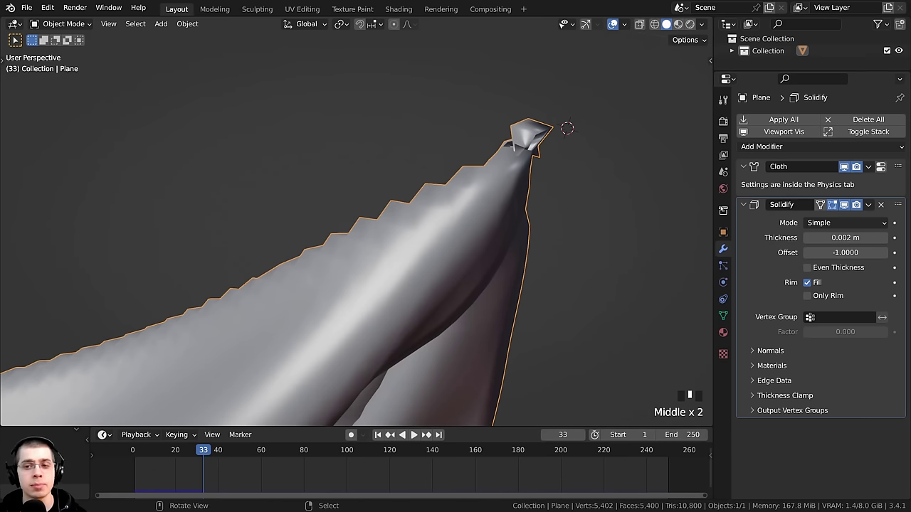
- Add a Subdivision Surface modifier after Solidify with Render levels lowered from 2 to 1
{"action": "left_click", "coordinate": [769, 147]}
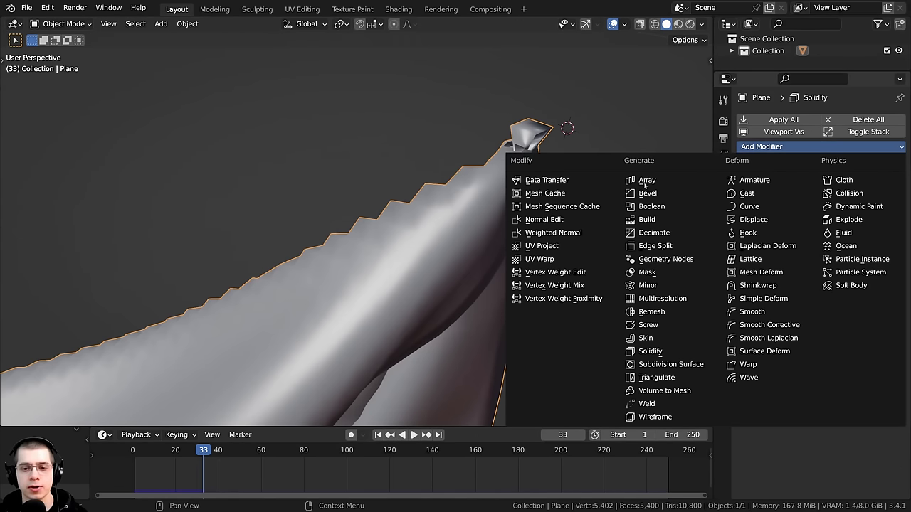
{"action": "left_click", "coordinate": [642, 364]}
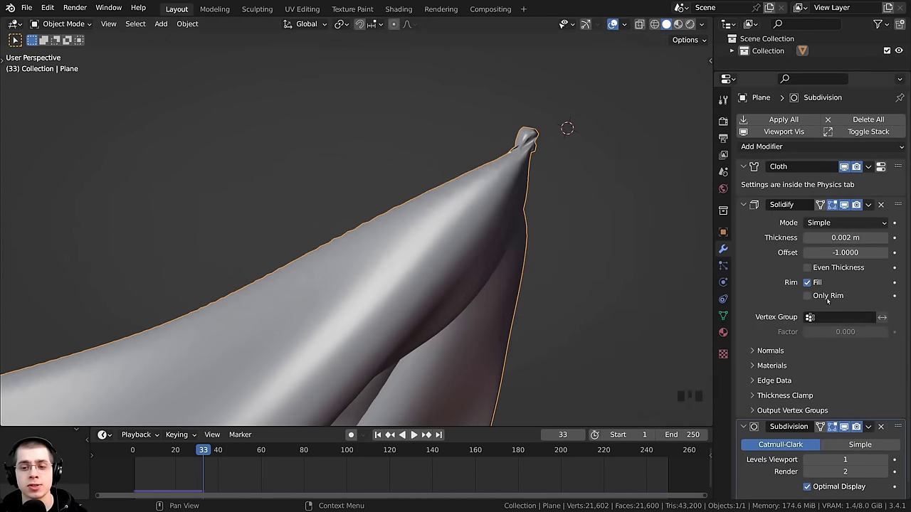
{"action": "scroll", "coordinate": [820, 428], "scroll_direction": "down", "scroll_amount": 1}
{"action": "scroll", "coordinate": [821, 428], "scroll_direction": "up", "scroll_amount": 1}
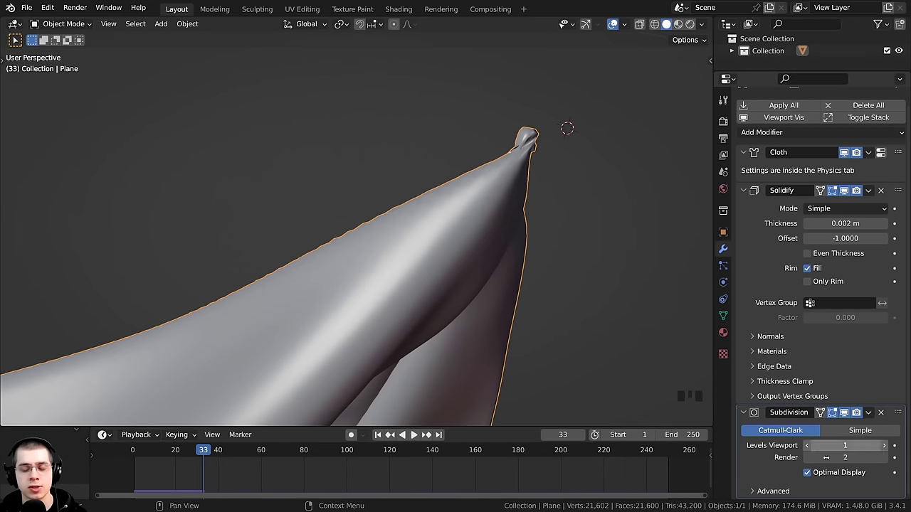
{"action": "scroll", "coordinate": [797, 285], "scroll_direction": "up", "scroll_amount": 1}
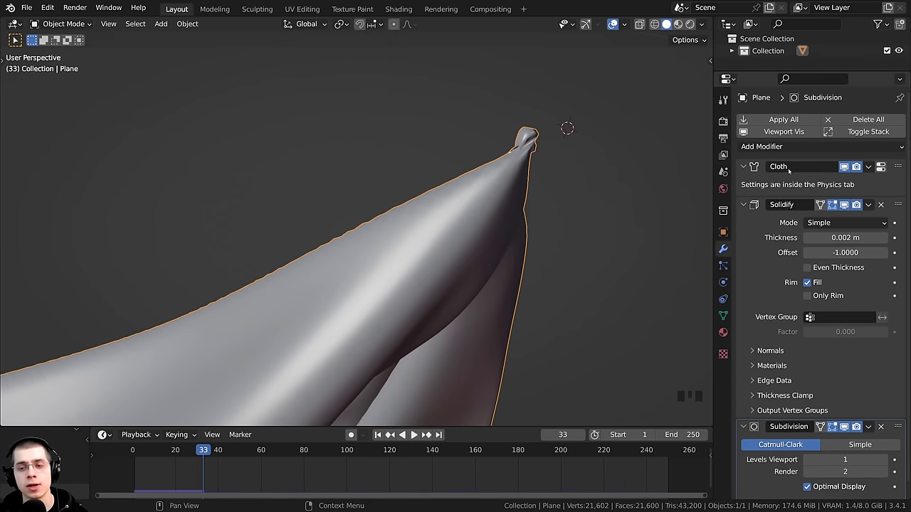
{"action": "scroll", "coordinate": [797, 306], "scroll_direction": "down", "scroll_amount": 1}
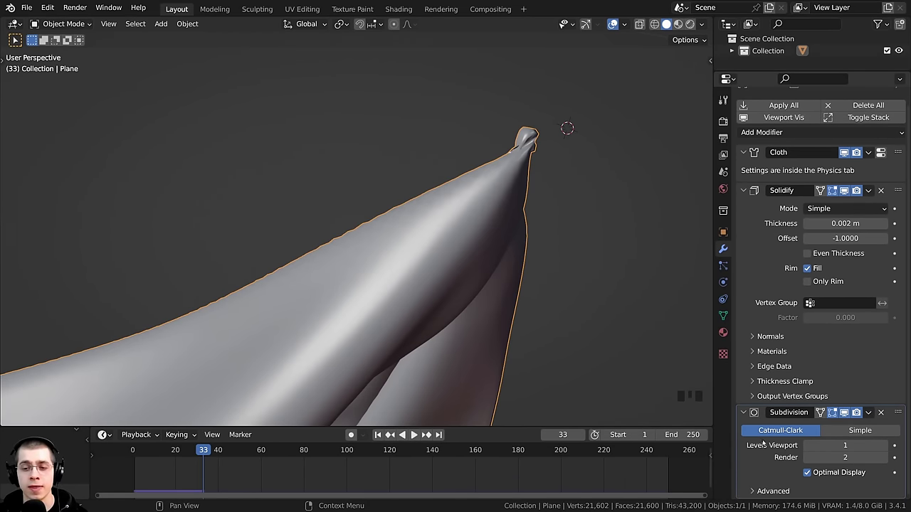
{"action": "left_click", "coordinate": [807, 458]}
- Replay the smoothed towel from frame 0, stopping at frame 67
{"action": "scroll", "coordinate": [524, 309], "scroll_direction": "down", "scroll_amount": 3}
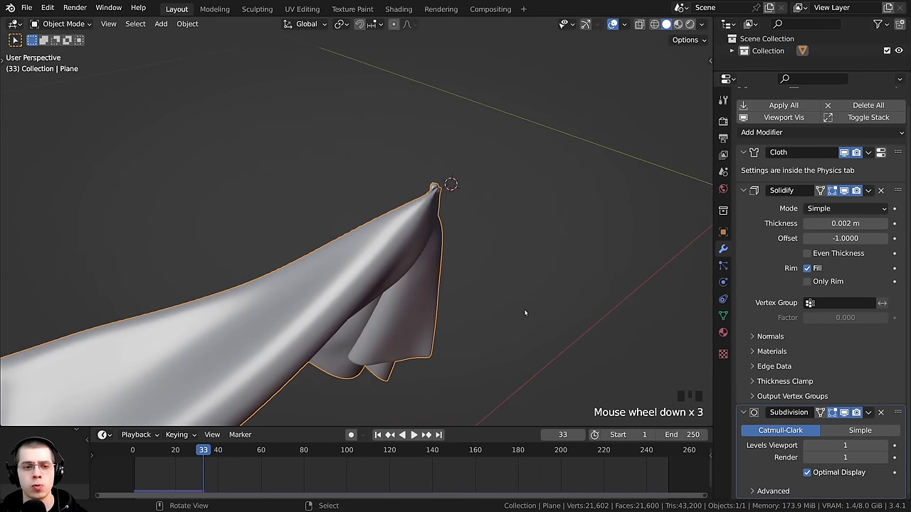
{"action": "middle_click_drag", "start_coordinate": [524, 309], "coordinate": [402, 327]}
{"action": "key", "text": "Left"}
{"action": "key", "text": "Left"}
{"action": "key", "text": "Left"}
{"action": "key", "text": "Left"}
{"action": "key", "text": "Left"}
{"action": "key", "text": "Left"}
{"action": "key", "text": "Left"}
{"action": "key", "text": "Left"}
{"action": "key", "text": "Left"}
{"action": "key", "text": "Left"}
{"action": "key", "text": "Left"}
{"action": "key", "text": "Left"}
{"action": "key", "text": "Left"}
{"action": "key", "text": "Left"}
{"action": "key", "text": "Left"}
{"action": "key", "text": "Left"}
{"action": "key", "text": "Left"}
{"action": "key", "text": "Left"}
{"action": "key", "text": "Left"}
{"action": "key", "text": "Left"}
{"action": "key", "text": "space"}
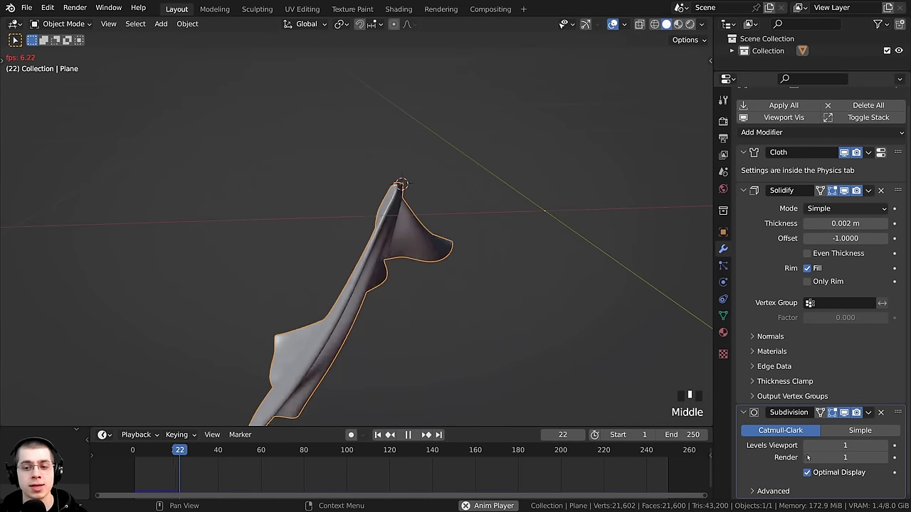
{"action": "middle_click_drag", "start_coordinate": [311, 263], "coordinate": [512, 240]}
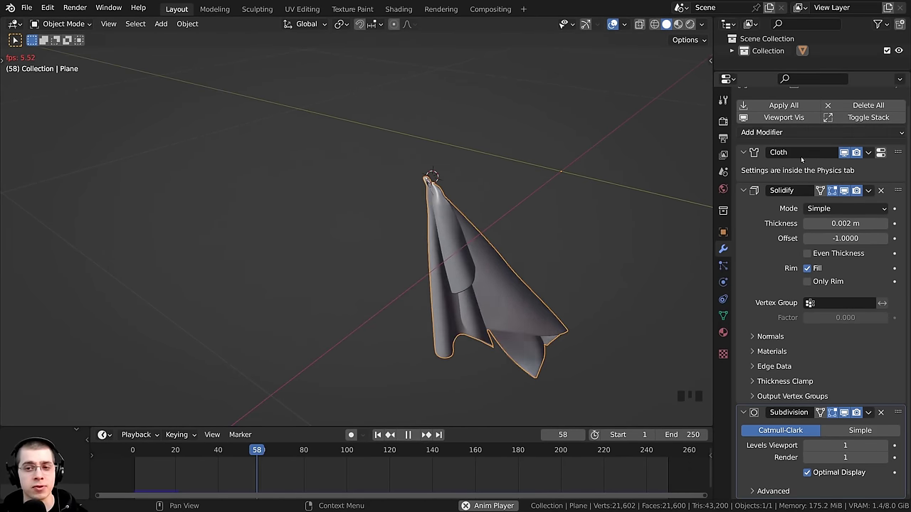
{"action": "key", "text": "space"}
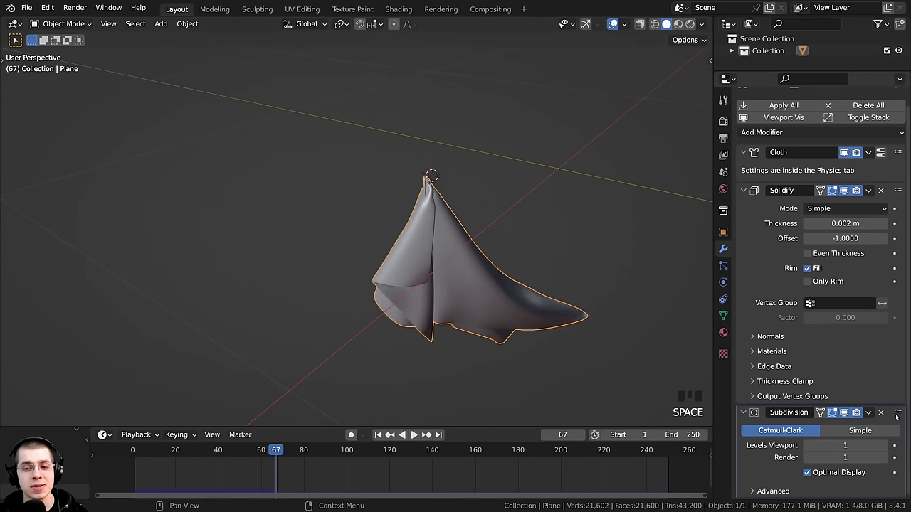
- Put Subdivision first in the stack, ahead of Cloth and Solidify, and replay from the first frame
{"action": "left_click_drag", "start_coordinate": [890, 413], "coordinate": [899, 150]}
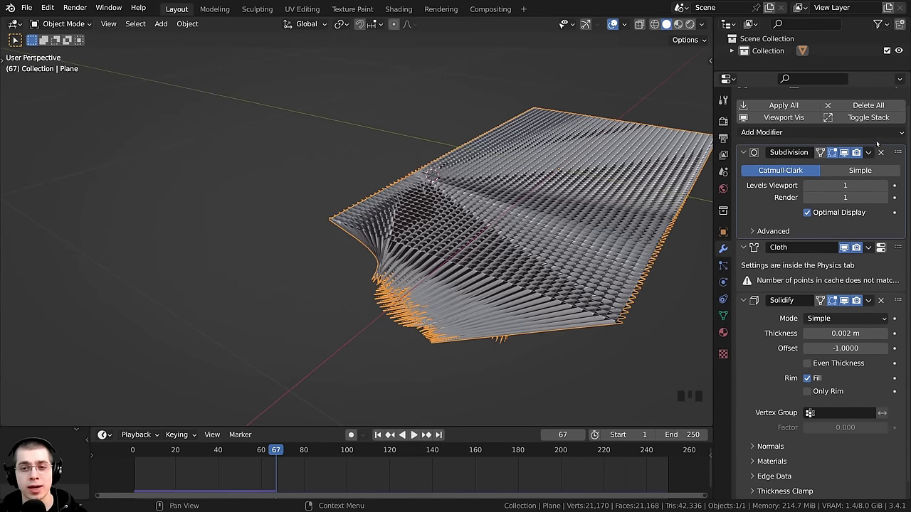
{"action": "middle_click_drag", "start_coordinate": [434, 153], "coordinate": [300, 412]}
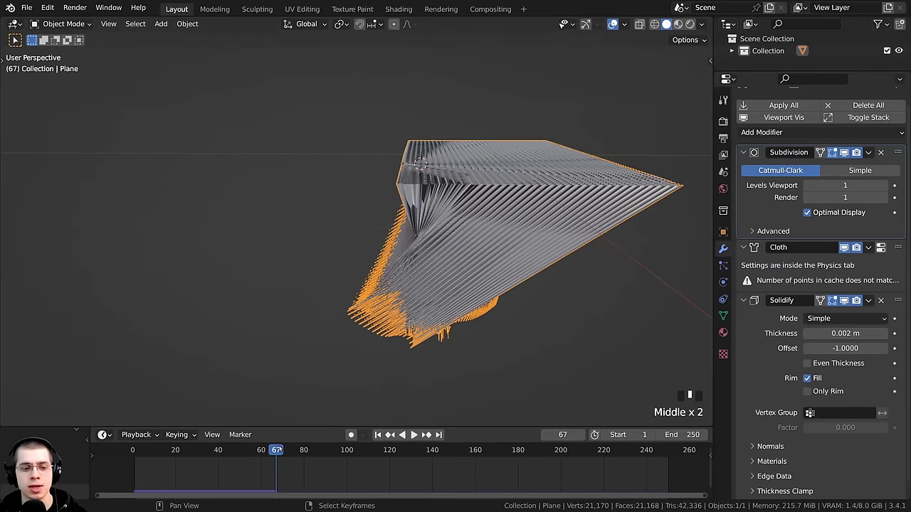
{"action": "left_click", "coordinate": [111, 456]}
{"action": "middle_click_drag", "start_coordinate": [325, 344], "coordinate": [423, 290]}
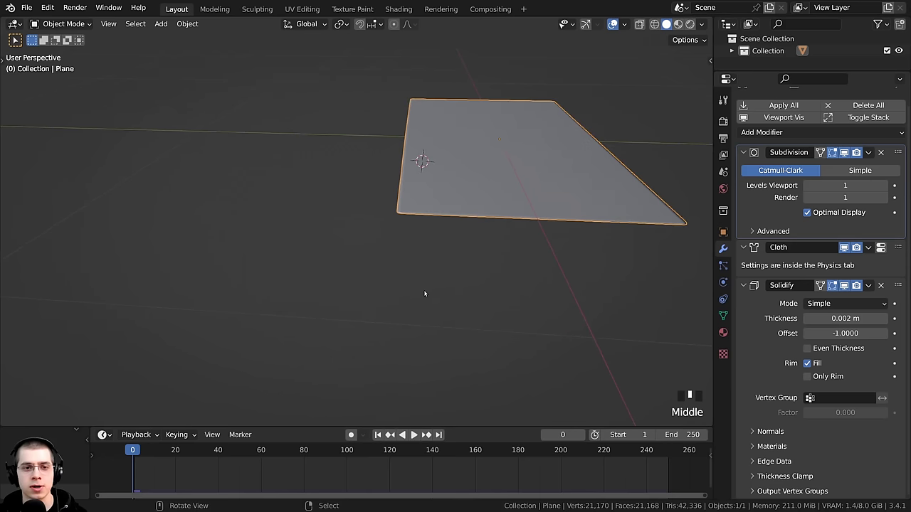
{"action": "key", "text": "space"}
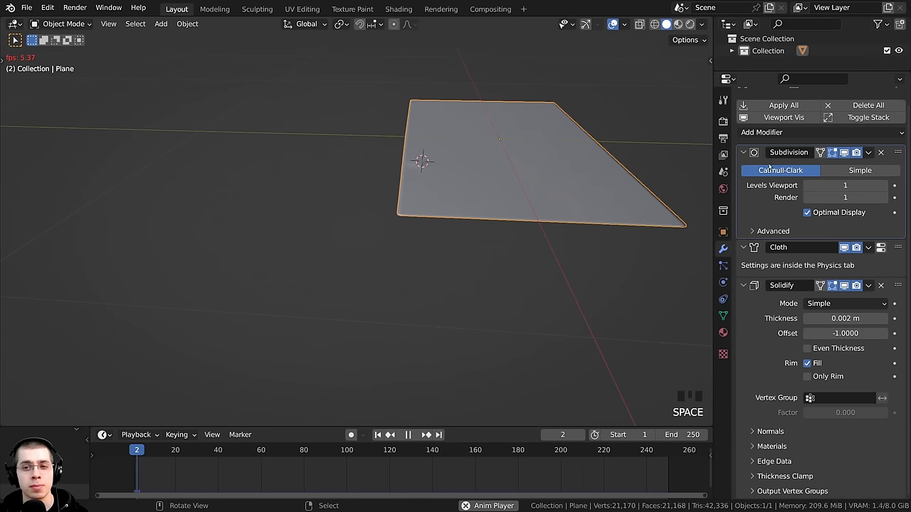
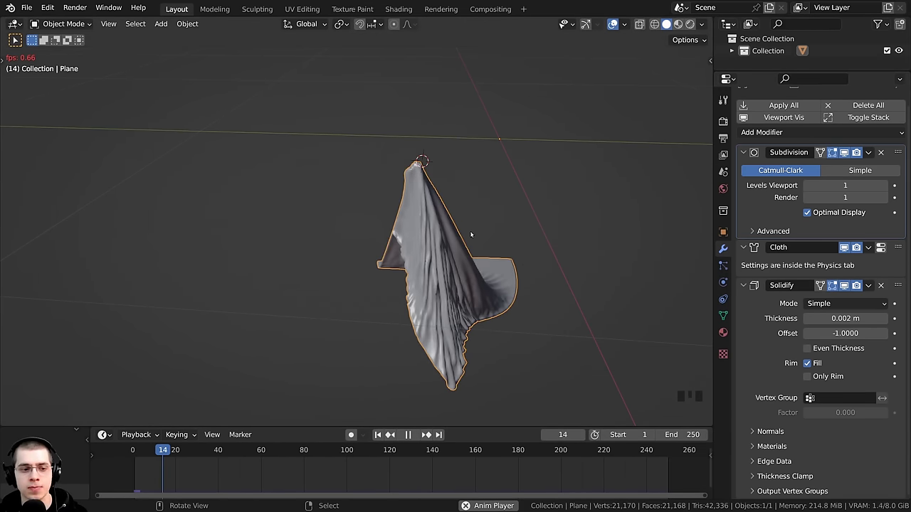
- Stop playback and drag the Subdivision modifier below Cloth and Solidify, then replay the simulation
{"action": "key", "text": "Escape"}
{"action": "middle_click_drag", "start_coordinate": [453, 245], "coordinate": [464, 237]}
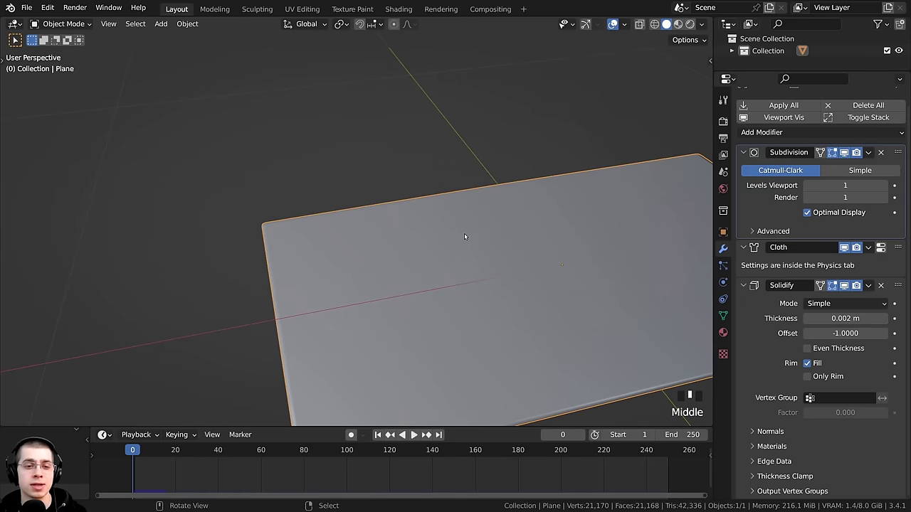
{"action": "key", "text": "Tab"}
{"action": "middle_click_drag", "start_coordinate": [406, 208], "coordinate": [376, 196], "text": "shift"}
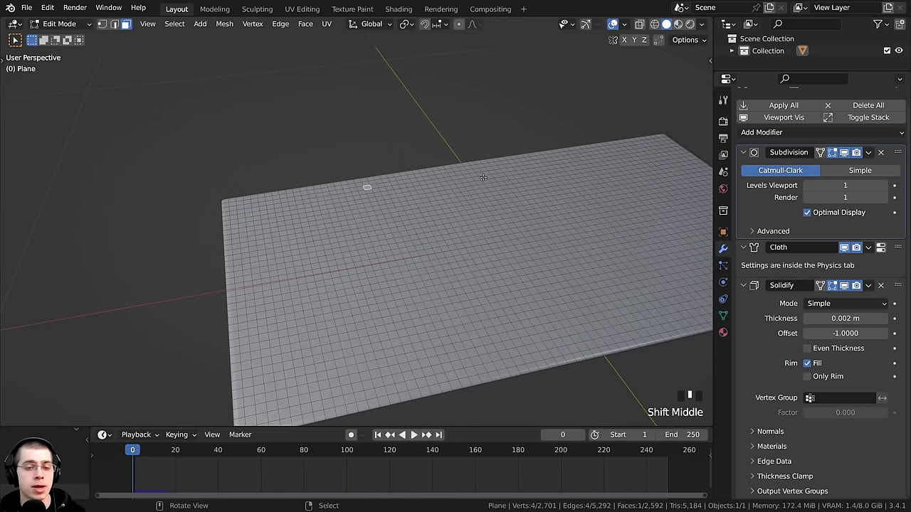
{"action": "middle_click_drag", "start_coordinate": [486, 205], "coordinate": [519, 261]}
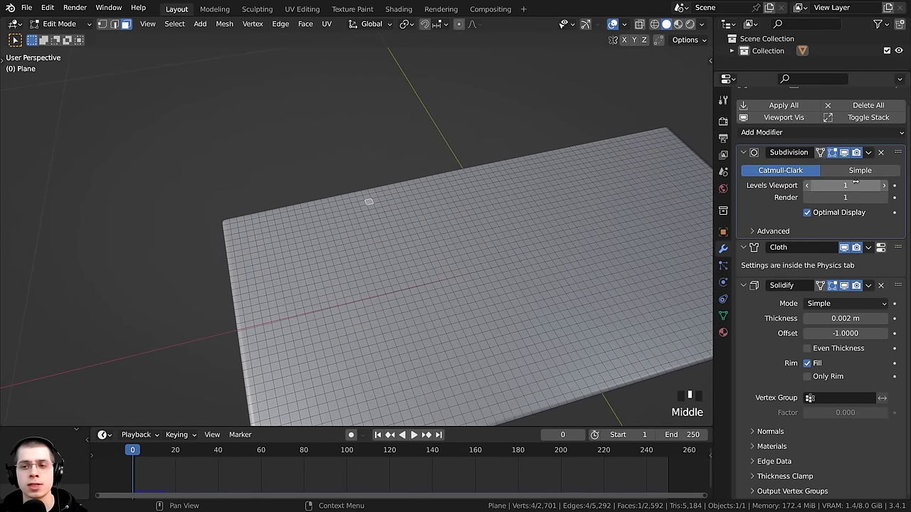
{"action": "left_click_drag", "start_coordinate": [898, 153], "coordinate": [888, 417]}
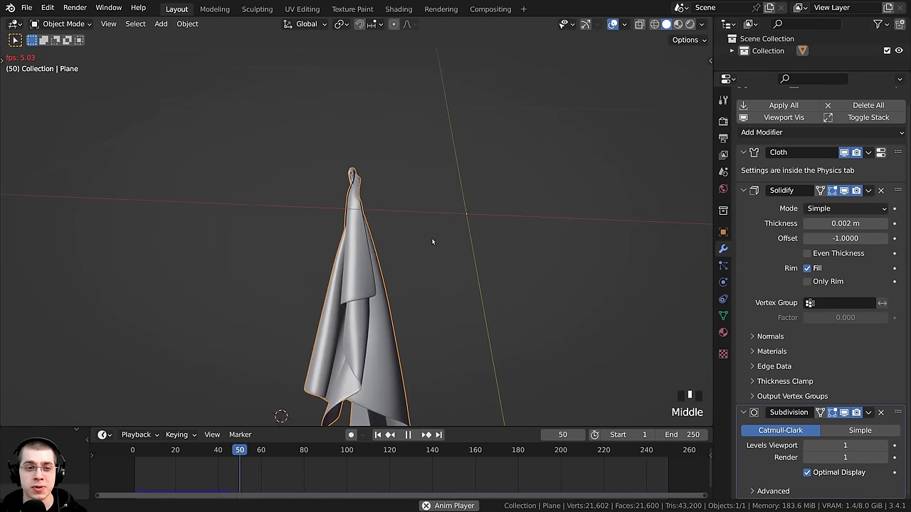
{"action": "middle_click_drag", "start_coordinate": [431, 238], "coordinate": [396, 201]}
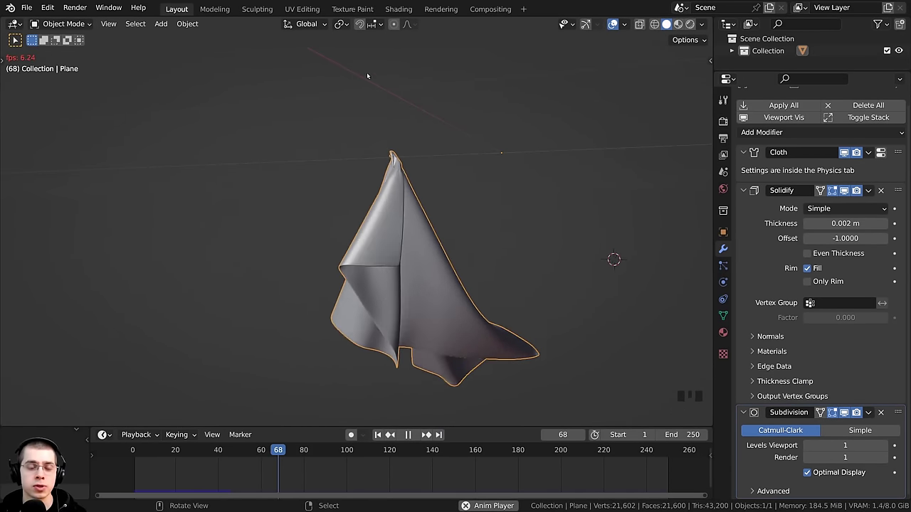
- Watch the cloth simulation from an orbited view and stop playback
{"action": "scroll", "coordinate": [376, 121], "scroll_direction": "down", "scroll_amount": 1}
{"action": "scroll", "coordinate": [378, 131], "scroll_direction": "up", "scroll_amount": 3}
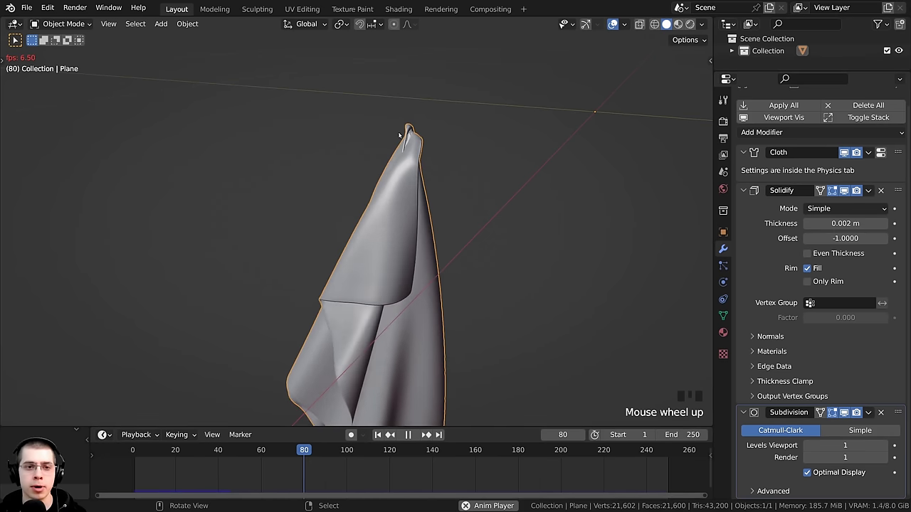
{"action": "scroll", "coordinate": [412, 227], "scroll_direction": "down", "scroll_amount": 4}
{"action": "middle_click_drag", "start_coordinate": [412, 227], "coordinate": [347, 333]}
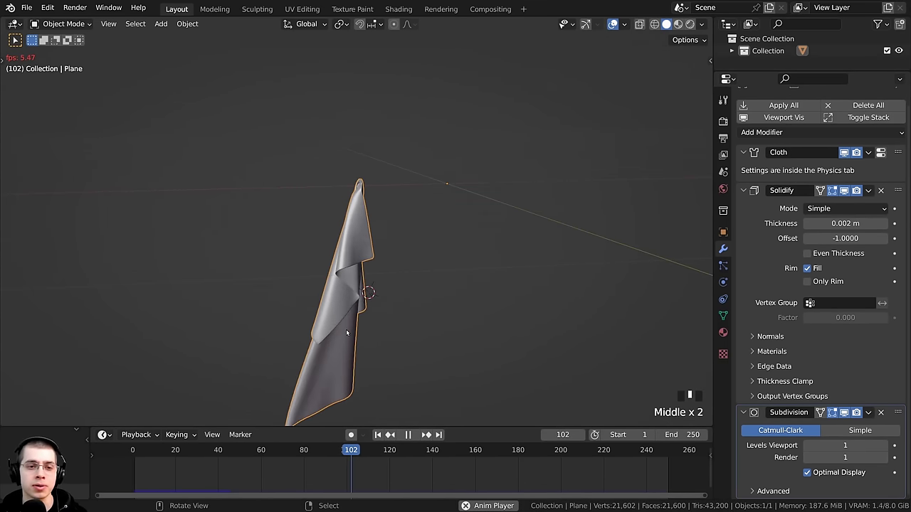
{"action": "key", "text": "space"}
- Make the Cloth modifier active, replay the simulation and pause it at frame 110
{"action": "scroll", "coordinate": [346, 329], "scroll_direction": "down", "scroll_amount": 1}
{"action": "scroll", "coordinate": [332, 207], "scroll_direction": "up", "scroll_amount": 2}
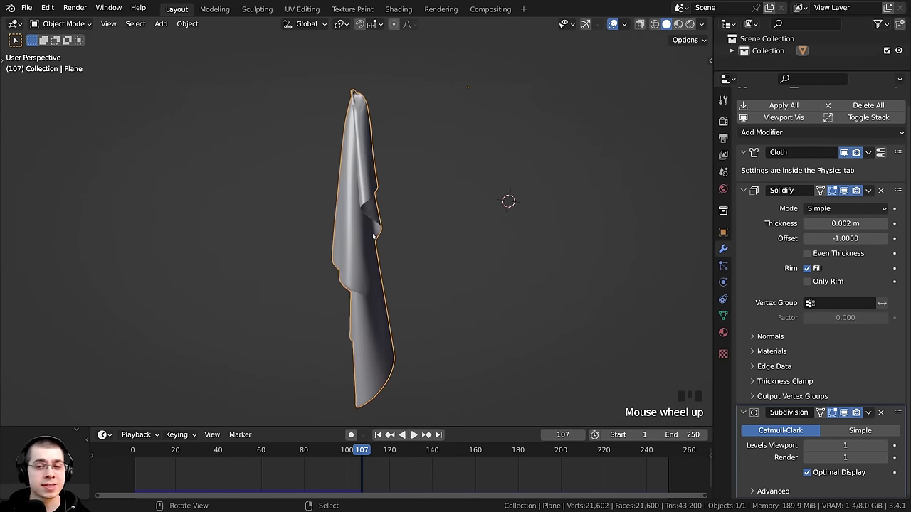
{"action": "scroll", "coordinate": [818, 255], "scroll_direction": "up", "scroll_amount": 1}
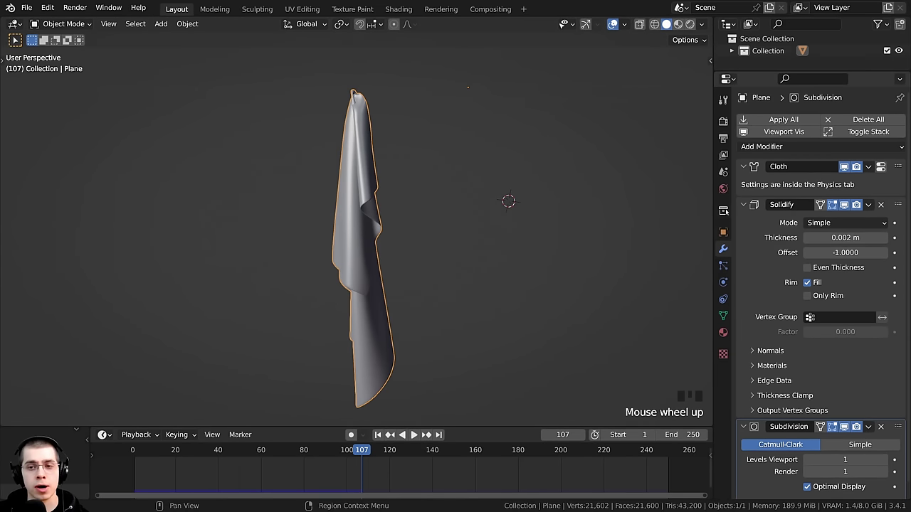
{"action": "left_click", "coordinate": [751, 176]}
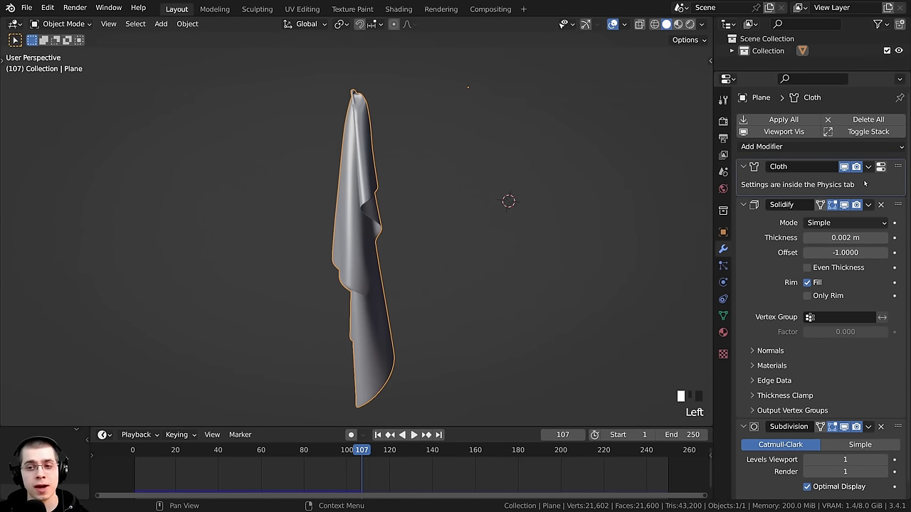
{"action": "middle_click_drag", "start_coordinate": [530, 197], "coordinate": [386, 406]}
{"action": "left_click", "coordinate": [402, 435]}
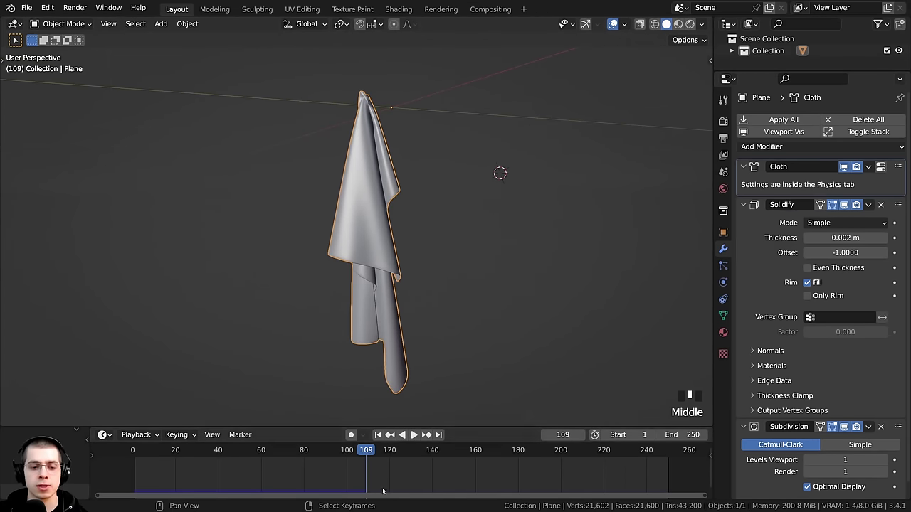
{"action": "key", "text": "space"}
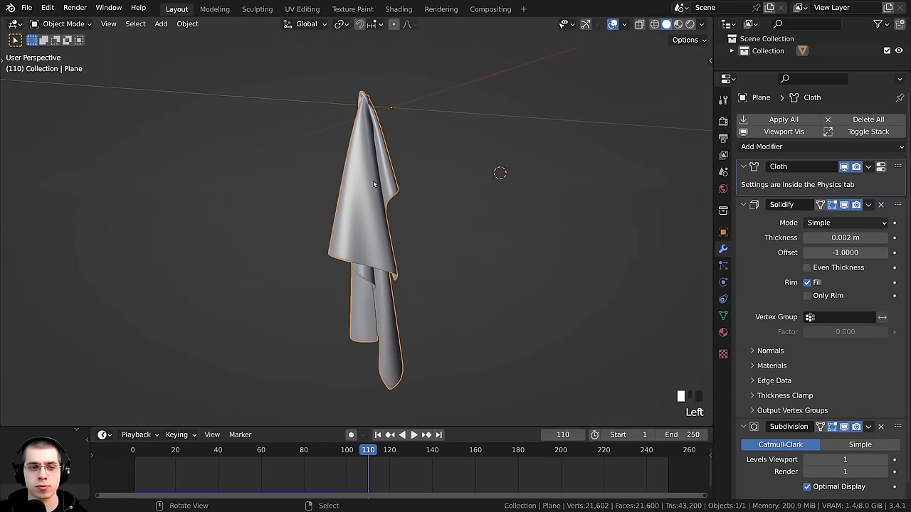
{"action": "middle_click_drag", "start_coordinate": [373, 180], "coordinate": [306, 146]}
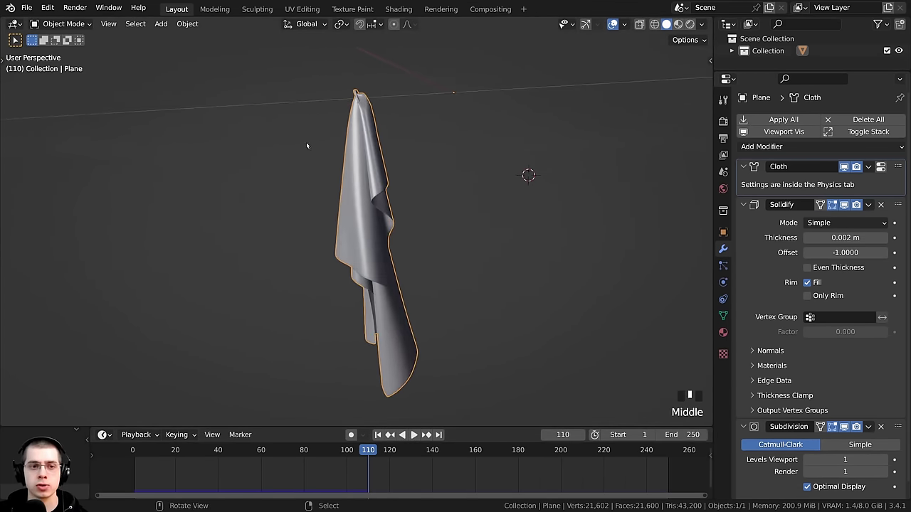
{"action": "left_click", "coordinate": [867, 167]}
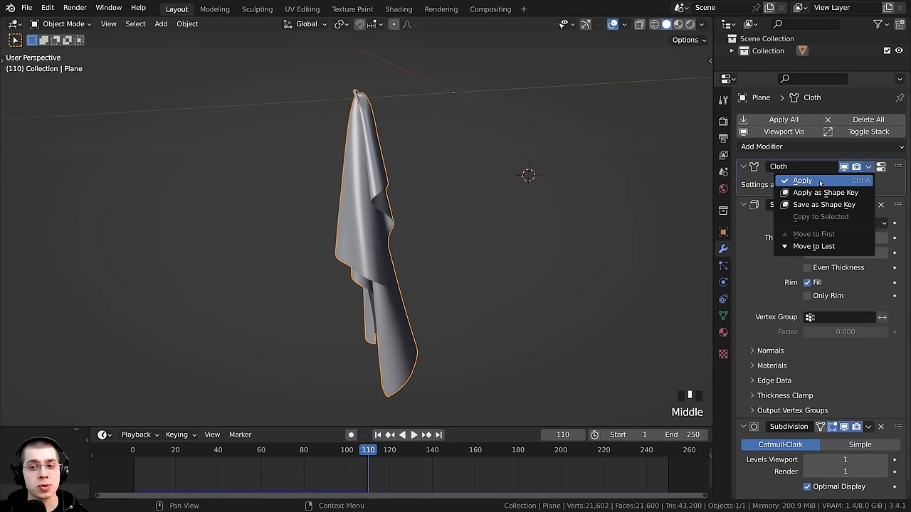
{"action": "left_click", "coordinate": [818, 182]}
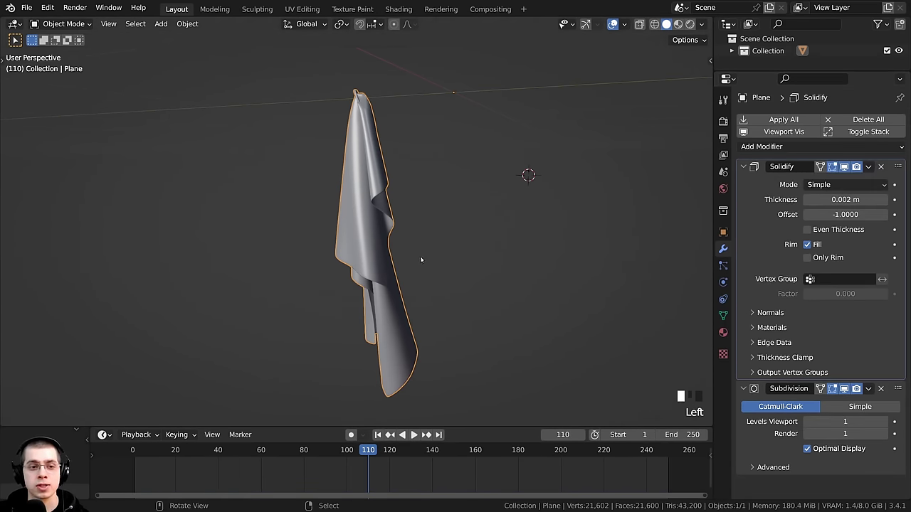
{"action": "middle_click_drag", "start_coordinate": [421, 260], "coordinate": [398, 178]}
{"action": "key", "text": "Tab"}
{"action": "scroll", "coordinate": [433, 264], "scroll_direction": "up", "scroll_amount": 3}
{"action": "key", "text": "a"}
{"action": "key", "text": "a"}
{"action": "middle_click_drag", "start_coordinate": [387, 136], "coordinate": [296, 86]}
{"action": "middle_click_drag", "start_coordinate": [347, 295], "coordinate": [311, 369], "text": "shift"}
{"action": "scroll", "coordinate": [374, 291], "scroll_direction": "down", "scroll_amount": 2}
{"action": "key", "text": "Tab"}
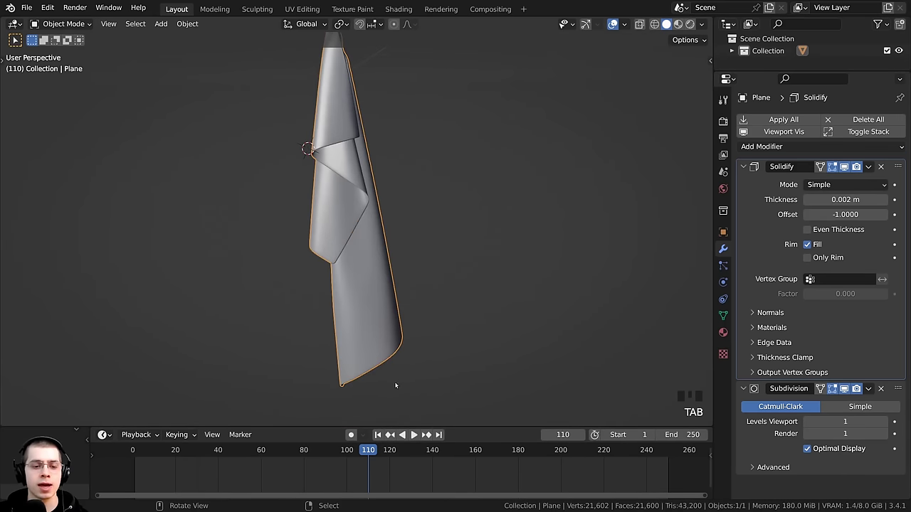
{"action": "key", "text": "space"}
{"action": "key", "text": "Left"}
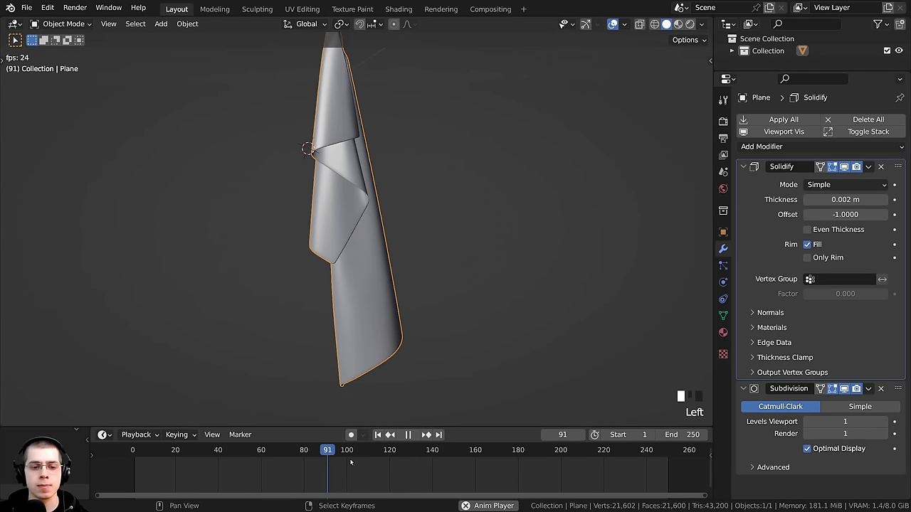
{"action": "middle_click_drag", "start_coordinate": [369, 224], "coordinate": [391, 272]}
{"action": "scroll", "coordinate": [333, 172], "scroll_direction": "up", "scroll_amount": 3}
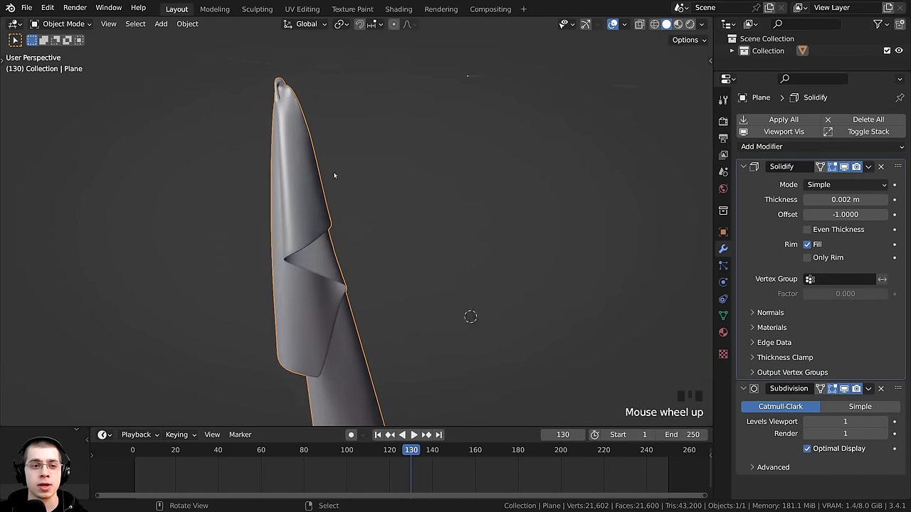
{"action": "key", "text": "Tab"}
{"action": "middle_click_drag", "start_coordinate": [246, 216], "coordinate": [498, 203], "text": "shift"}
{"action": "scroll", "coordinate": [398, 199], "scroll_direction": "up", "scroll_amount": 4}
{"action": "key", "text": "ctrl+z"}
{"action": "key", "text": "ctrl+z"}
{"action": "key", "text": "ctrl+z"}
{"action": "key", "text": "ctrl+z"}
{"action": "key", "text": "ctrl+z"}
{"action": "key", "text": "ctrl+z"}
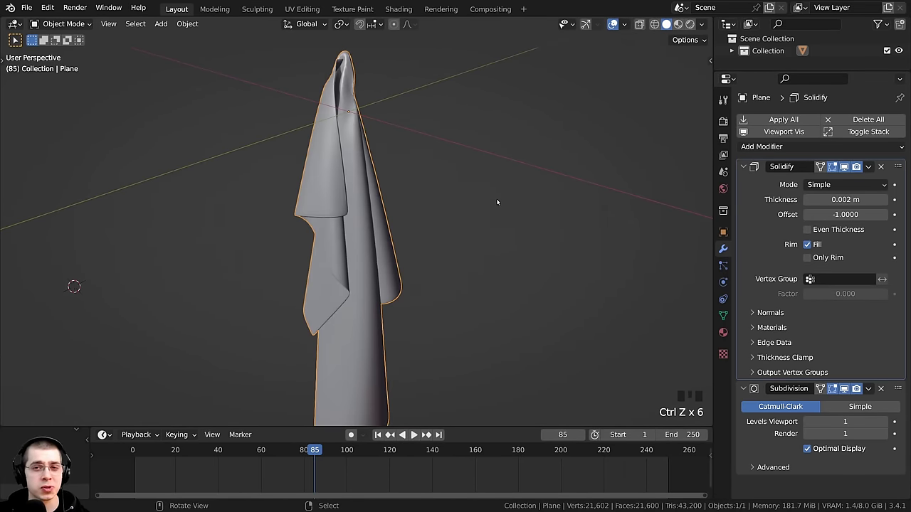
{"action": "key", "text": "ctrl+z"}
{"action": "key", "text": "ctrl+z"}
{"action": "key", "text": "ctrl+z"}
{"action": "key", "text": "ctrl+z"}
{"action": "key", "text": "ctrl+z"}
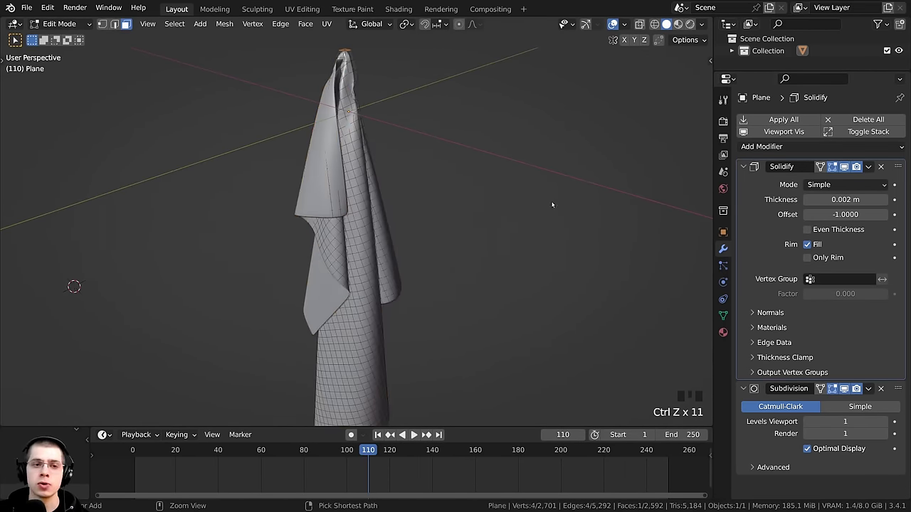
{"action": "key", "text": "ctrl+z"}
{"action": "key", "text": "ctrl+z"}
{"action": "key", "text": "ctrl+z"}
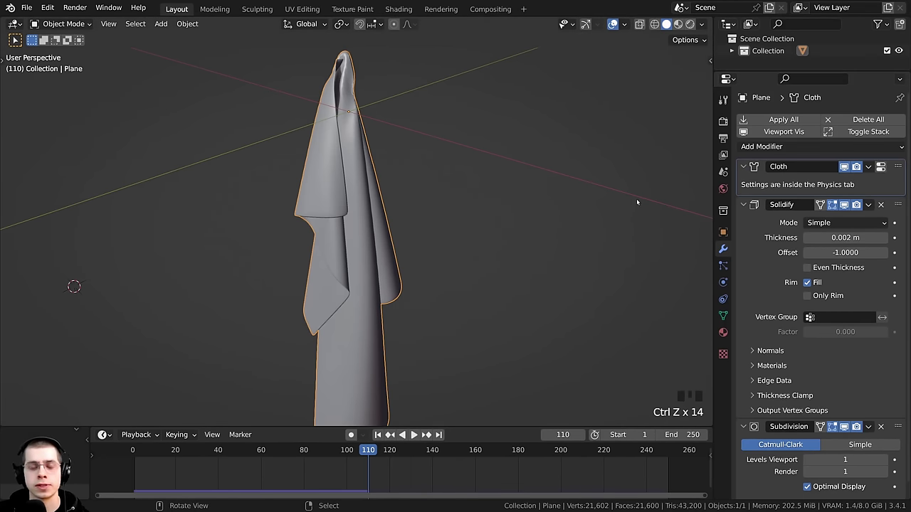
{"action": "left_click_drag", "start_coordinate": [330, 463], "coordinate": [223, 466]}
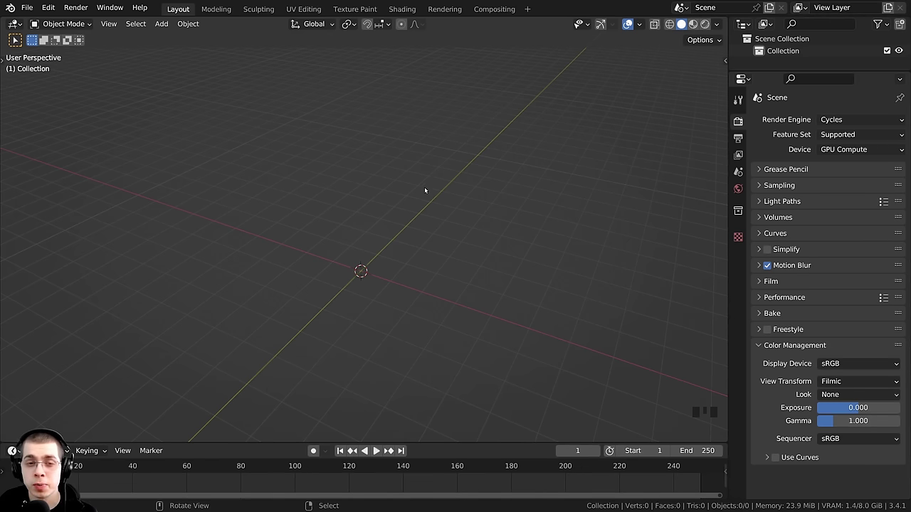
- Add a new plane at the scene origin
{"action": "middle_click_drag", "start_coordinate": [378, 296], "coordinate": [423, 235], "text": "shift"}
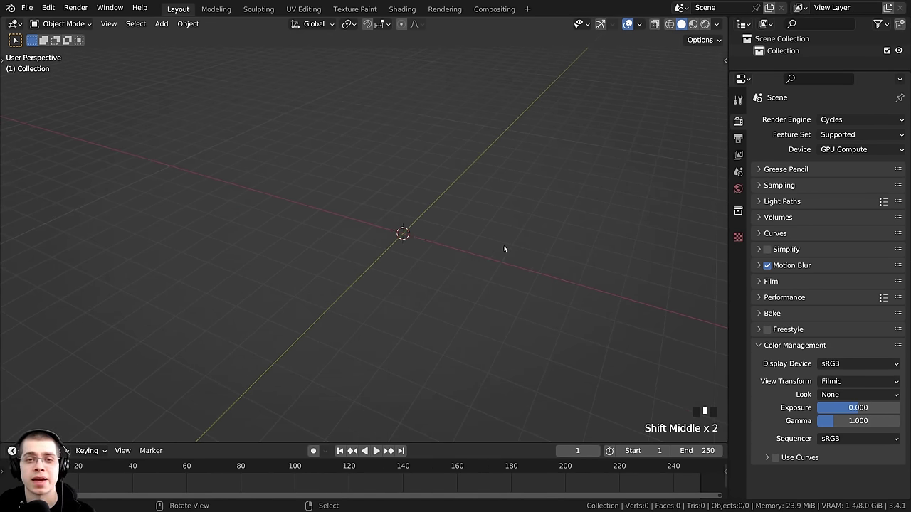
{"action": "middle_click_drag", "start_coordinate": [511, 246], "coordinate": [418, 164]}
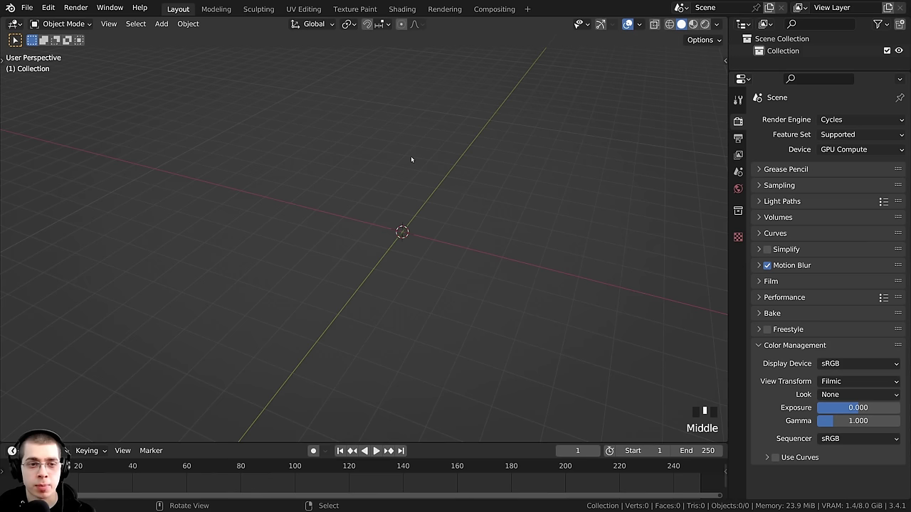
{"action": "key", "text": "shift+a"}
{"action": "mouse_move", "coordinate": [396, 159]}
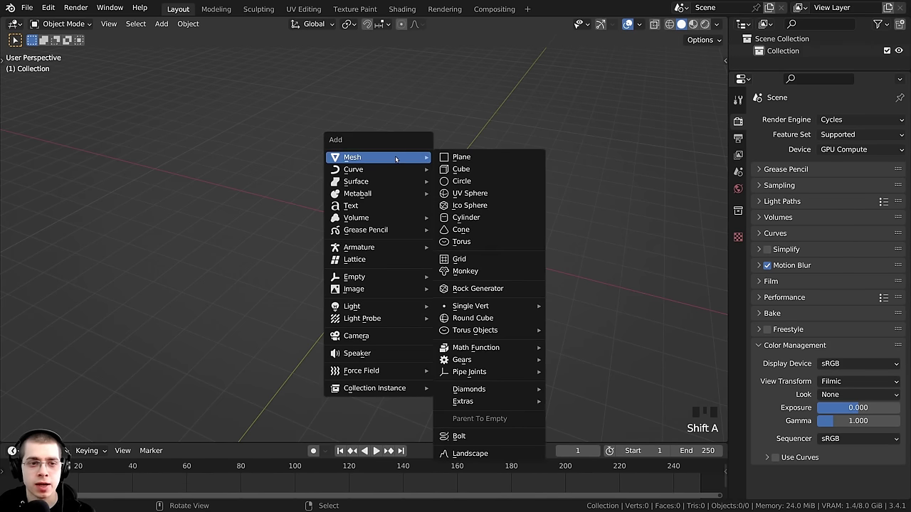
{"action": "left_click", "coordinate": [462, 158]}
{"action": "scroll", "coordinate": [459, 181], "scroll_direction": "up", "scroll_amount": 3}
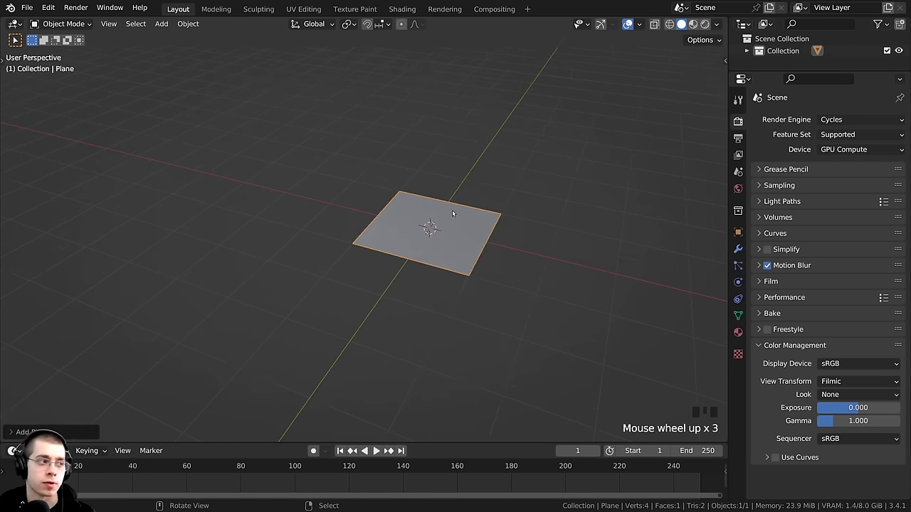
{"action": "scroll", "coordinate": [456, 192], "scroll_direction": "up", "scroll_amount": 1}
{"action": "middle_click_drag", "start_coordinate": [477, 180], "coordinate": [419, 227], "text": "shift"}
- Rotate the plane 90° about X so it stands upright
{"action": "key", "text": "r"}
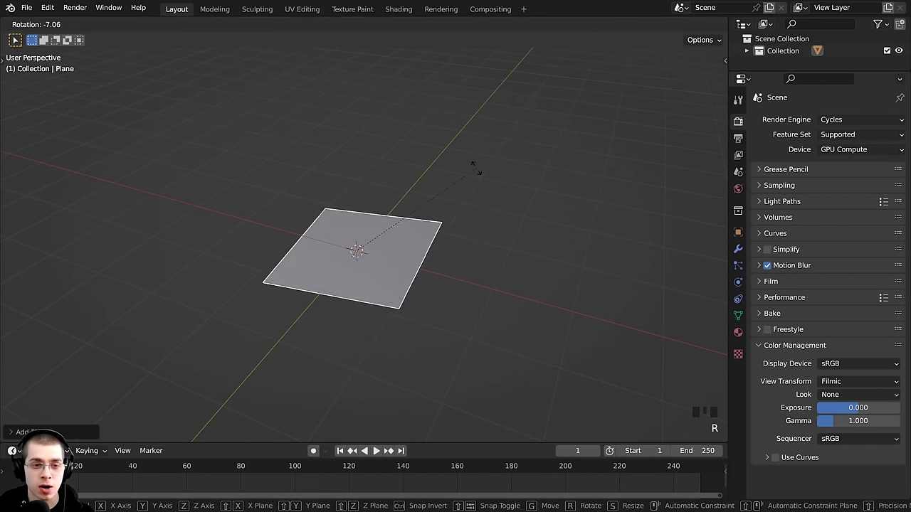
{"action": "key", "text": "x"}
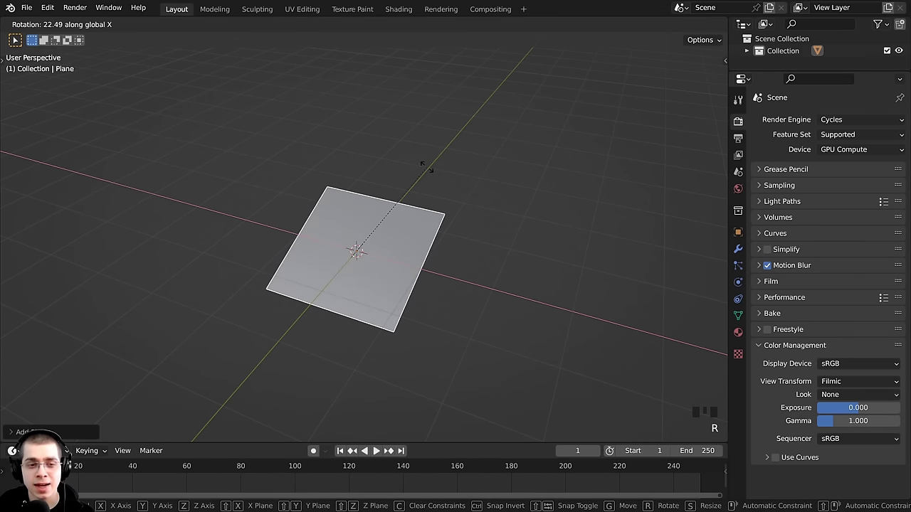
{"action": "type", "text": "90"}
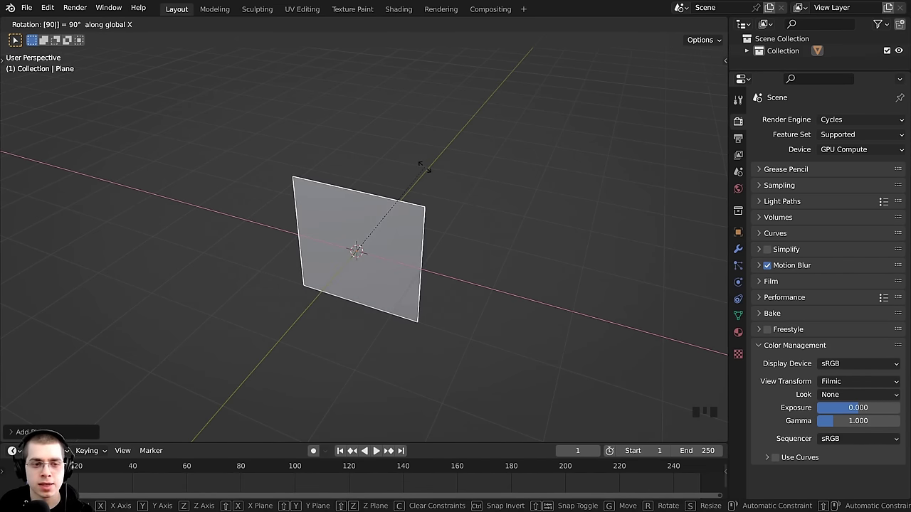
{"action": "key", "text": "Return"}
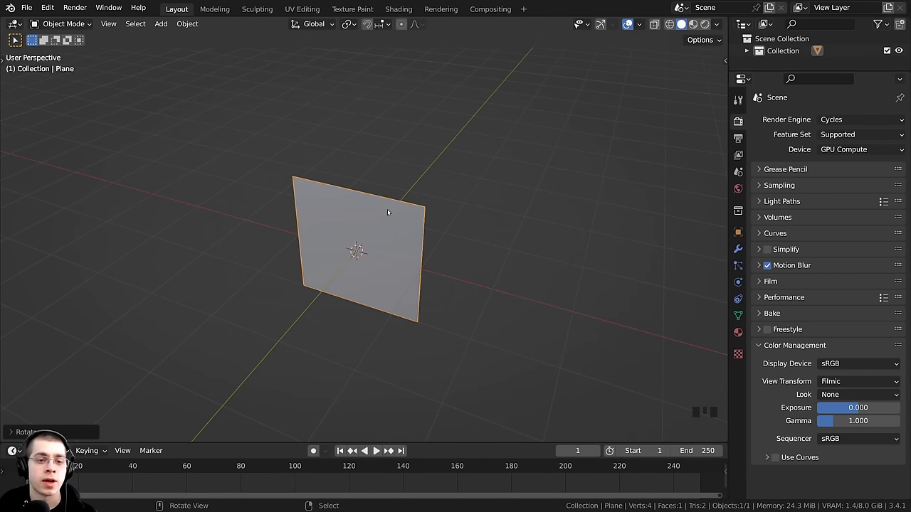
{"action": "middle_click_drag", "start_coordinate": [416, 224], "coordinate": [429, 230]}
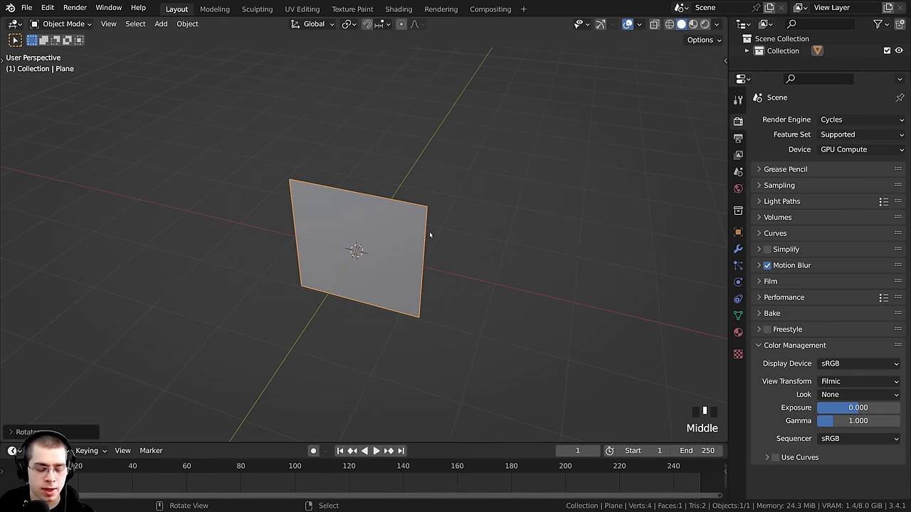
- Scale the plane by 2 along the X axis
{"action": "key", "text": "s"}
{"action": "key", "text": "x"}
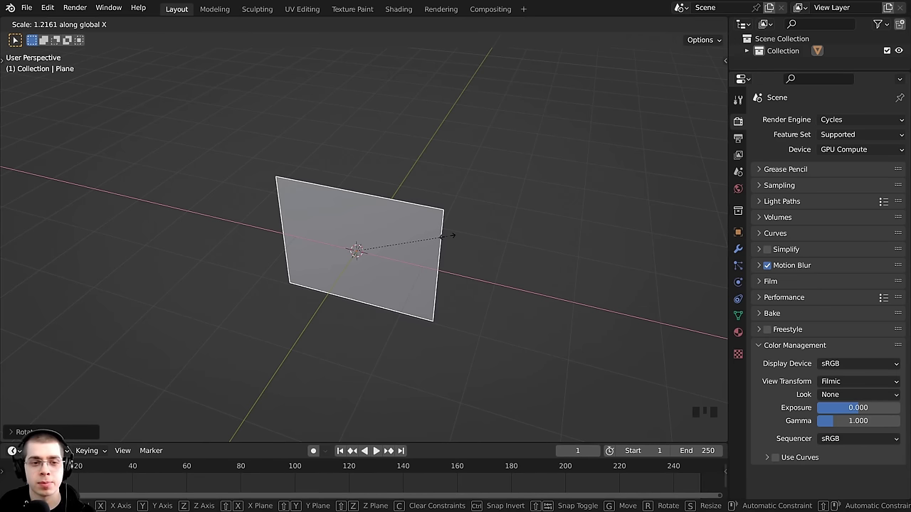
{"action": "type", "text": "2"}
{"action": "key", "text": "Return"}
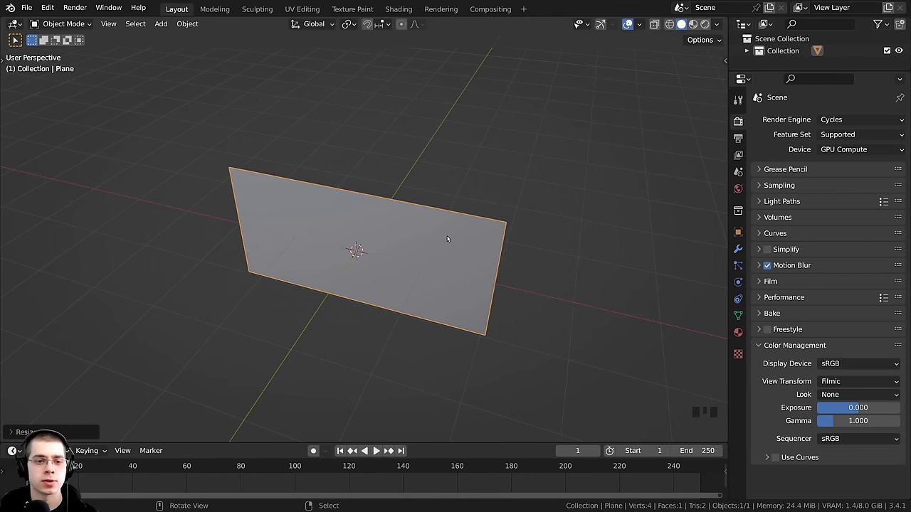
{"action": "middle_click_drag", "start_coordinate": [447, 239], "coordinate": [448, 269]}
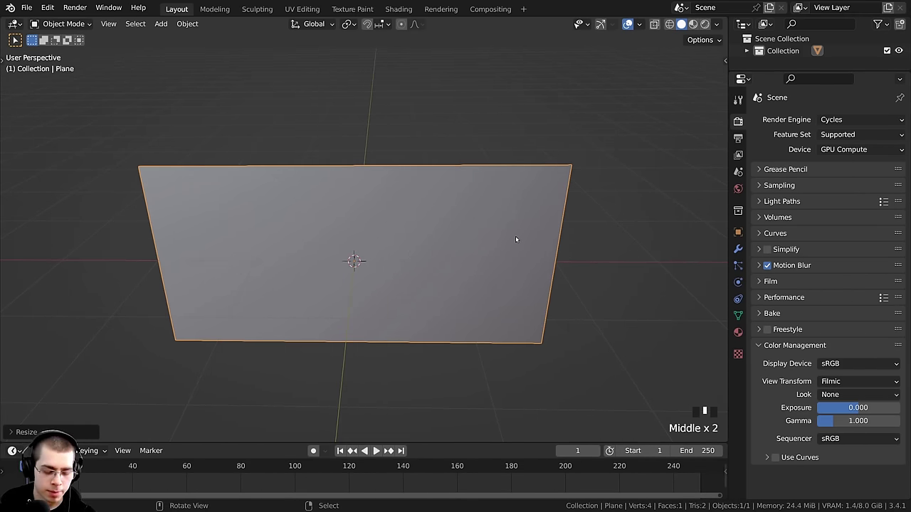
- Scale the whole plane by 0.5 to half its size
{"action": "key", "text": "s"}
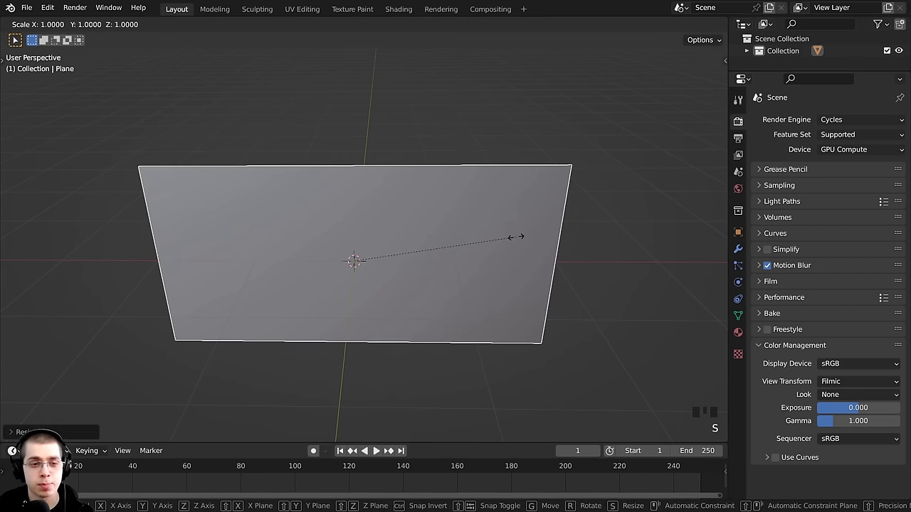
{"action": "type", "text": ".5"}
{"action": "key", "text": "Return"}
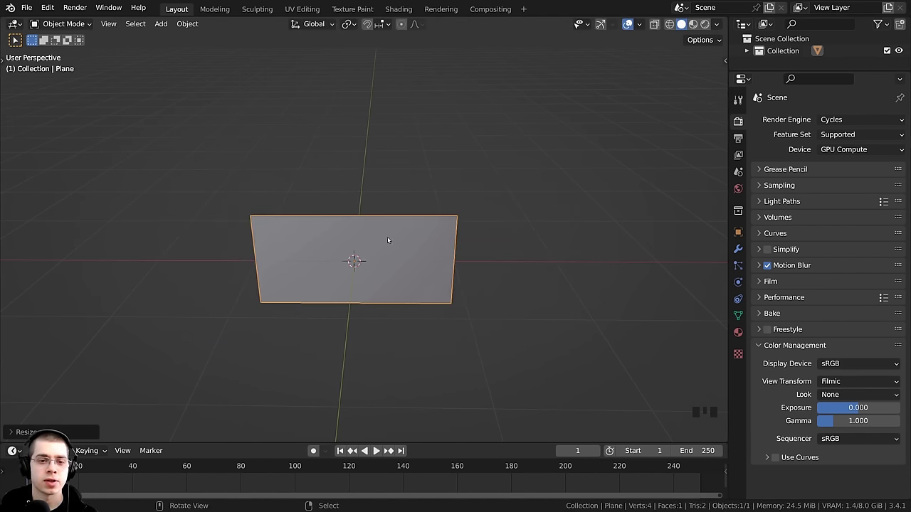
{"action": "middle_click_drag", "start_coordinate": [388, 238], "coordinate": [483, 209]}
{"action": "scroll", "coordinate": [483, 208], "scroll_direction": "up", "scroll_amount": 3}
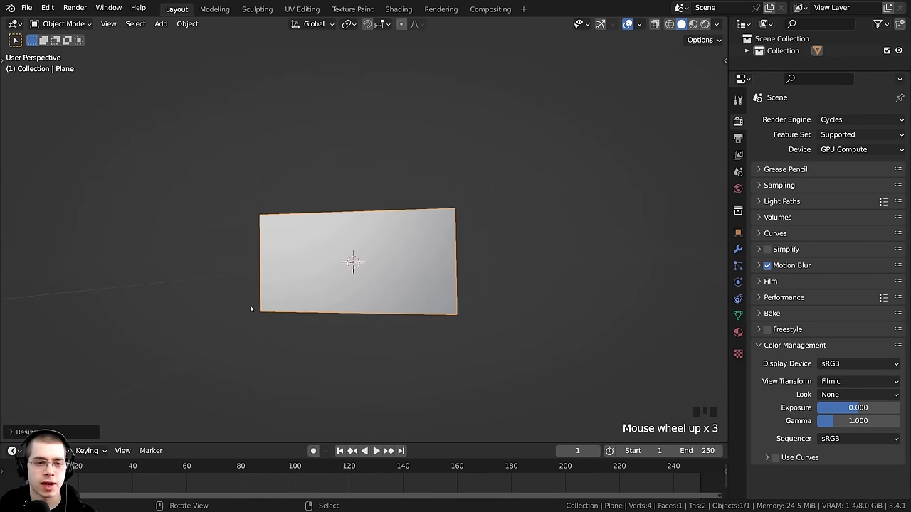
{"action": "middle_click_drag", "start_coordinate": [247, 292], "coordinate": [371, 138]}
{"action": "scroll", "coordinate": [453, 256], "scroll_direction": "up", "scroll_amount": 2}
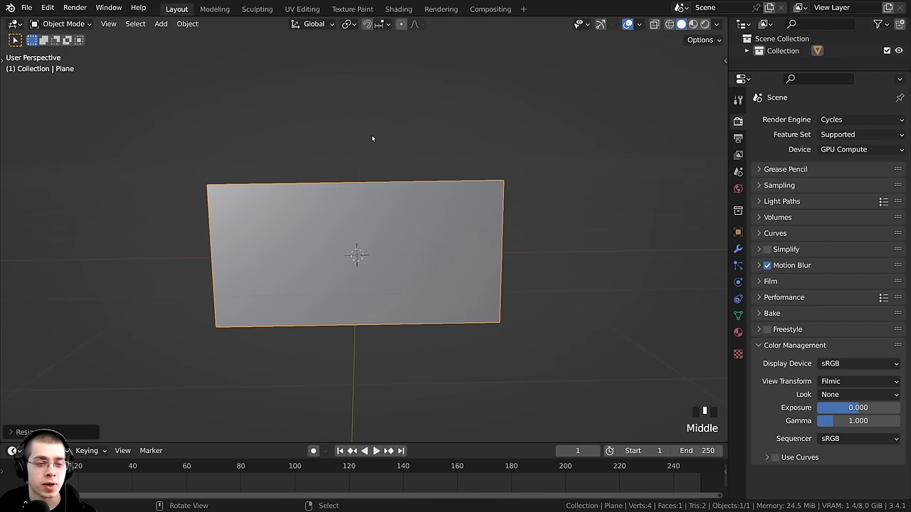
{"action": "key", "text": "ctrl+a"}
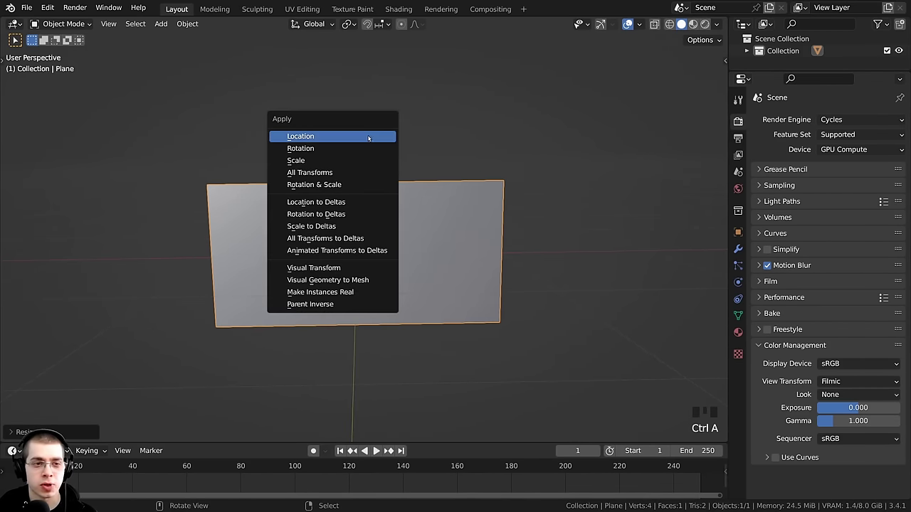
- Apply the plane's scale from the Apply menu and switch it into Edit Mode
{"action": "left_click", "coordinate": [296, 161]}
{"action": "middle_click_drag", "start_coordinate": [474, 239], "coordinate": [372, 173]}
{"action": "key", "text": "Tab"}
{"action": "middle_click_drag", "start_coordinate": [313, 200], "coordinate": [357, 204]}
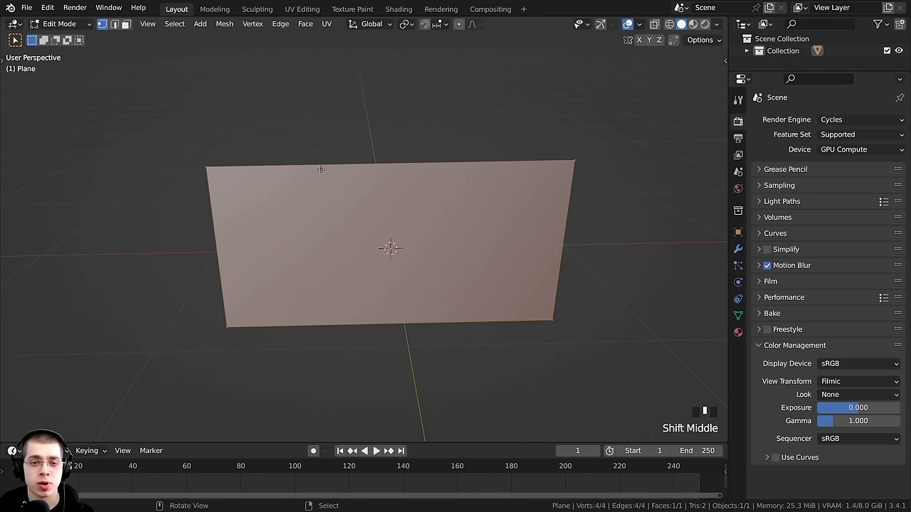
{"action": "middle_click_drag", "start_coordinate": [213, 242], "coordinate": [211, 245], "text": "shift"}
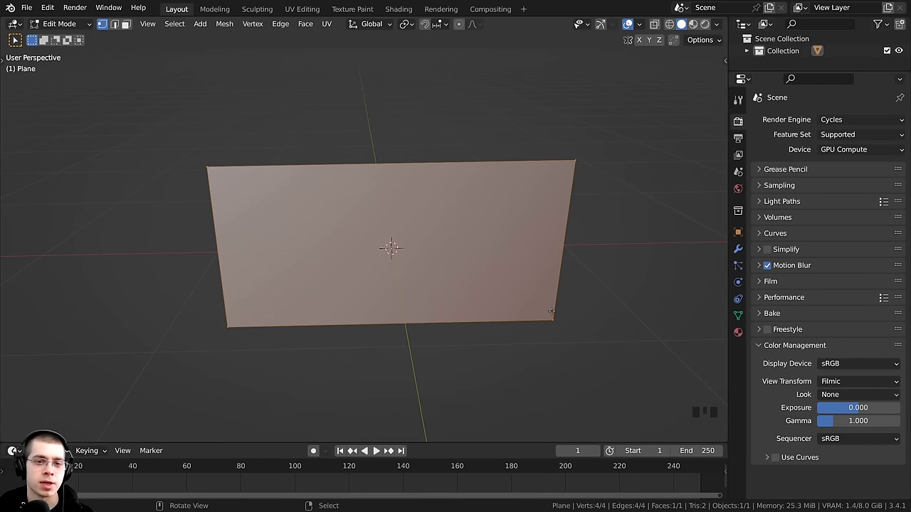
- Add a centred edge loop down the middle of the plane and select the whole mesh
{"action": "key", "text": "ctrl+r"}
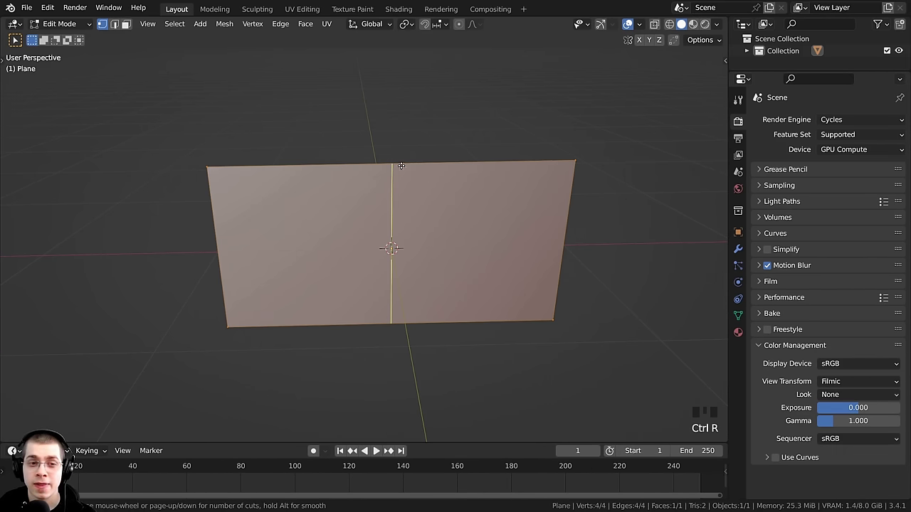
{"action": "left_click", "coordinate": [402, 165]}
{"action": "right_click", "coordinate": [473, 178]}
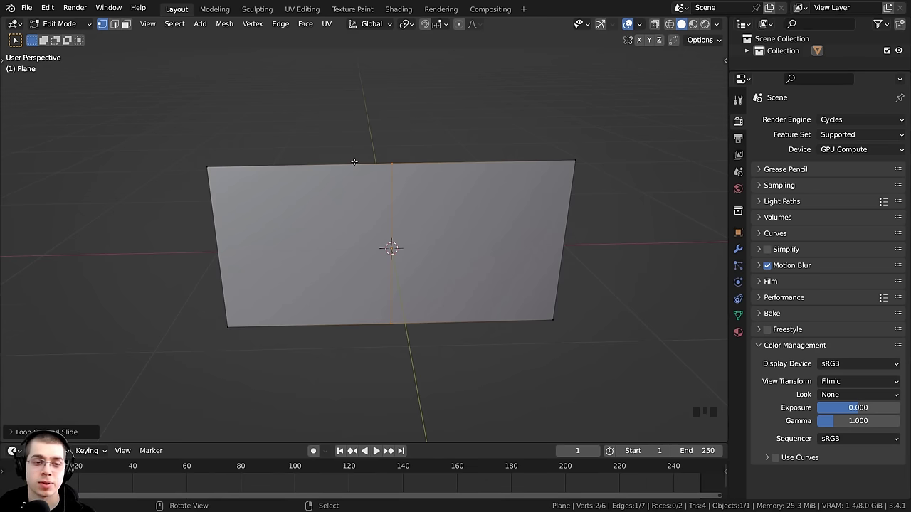
{"action": "key", "text": "a"}
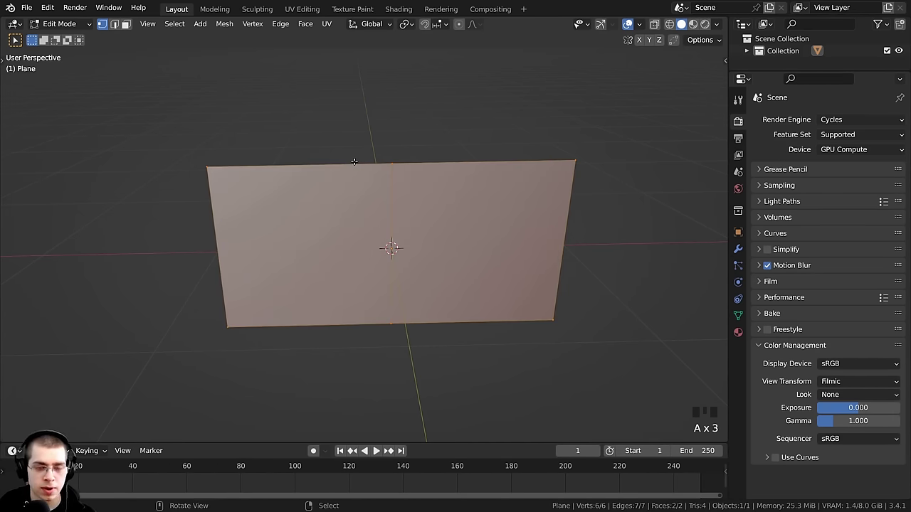
{"action": "scroll", "coordinate": [356, 161], "scroll_direction": "up", "scroll_amount": 1}
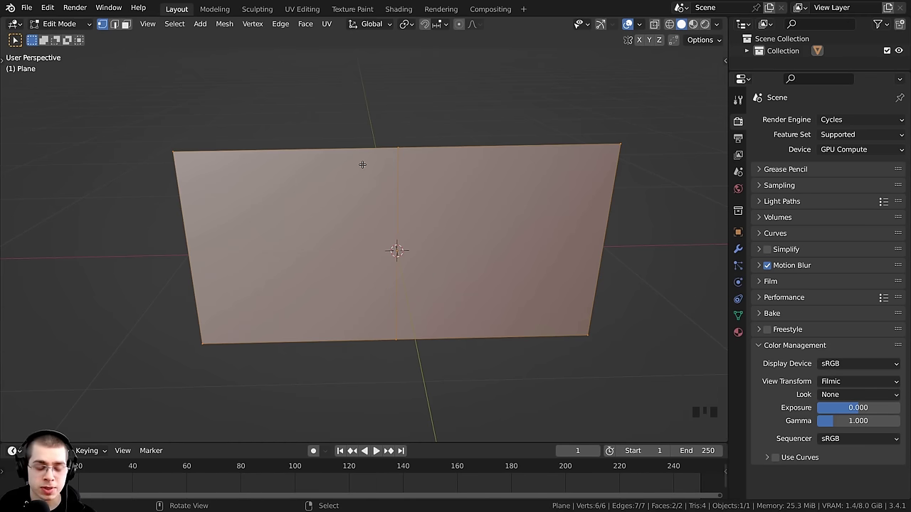
- Subdivide the whole mesh with Number of Cuts set to 30
{"action": "key", "text": "w"}
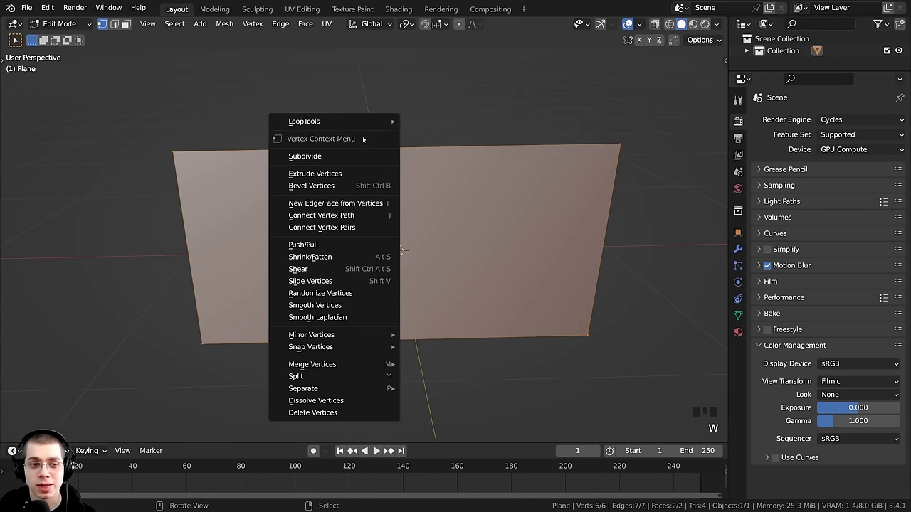
{"action": "left_click", "coordinate": [304, 157]}
{"action": "left_click_drag", "start_coordinate": [155, 441], "coordinate": [86, 429]}
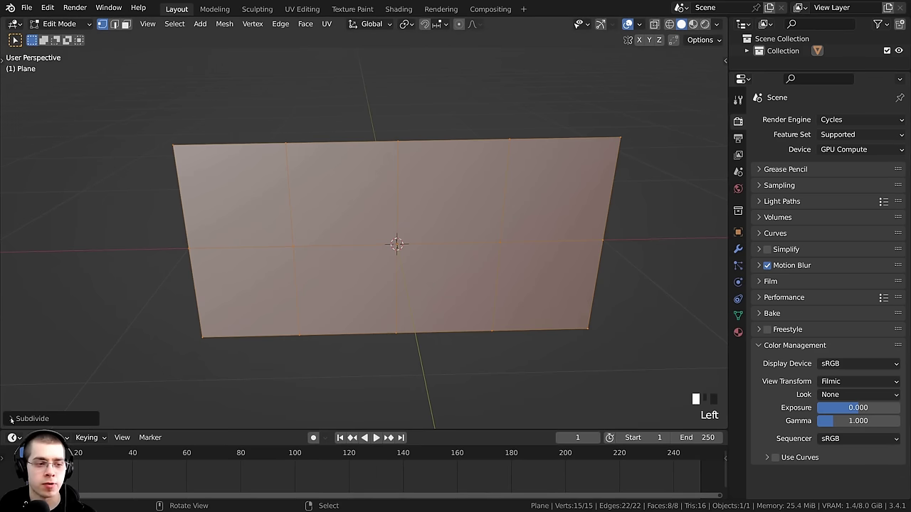
{"action": "left_click", "coordinate": [11, 420]}
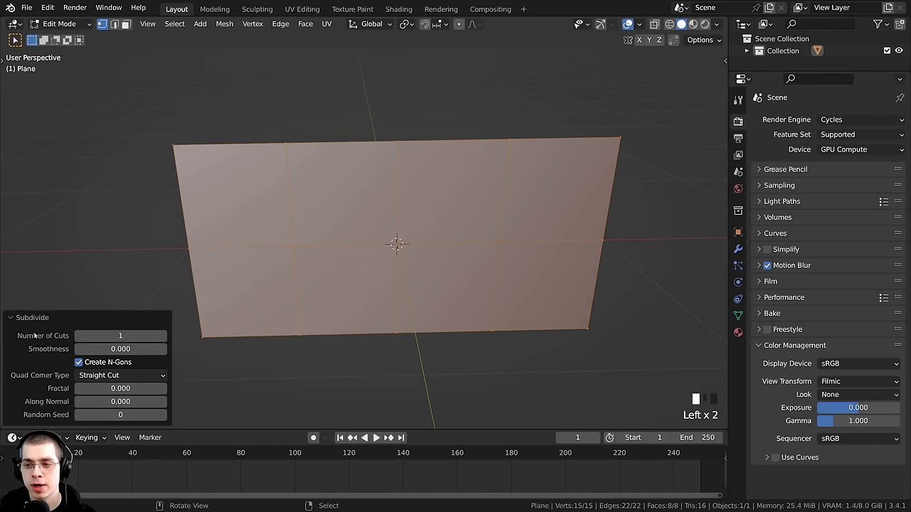
{"action": "left_click_drag", "start_coordinate": [118, 335], "coordinate": [120, 336]}
{"action": "left_click", "coordinate": [120, 335]}
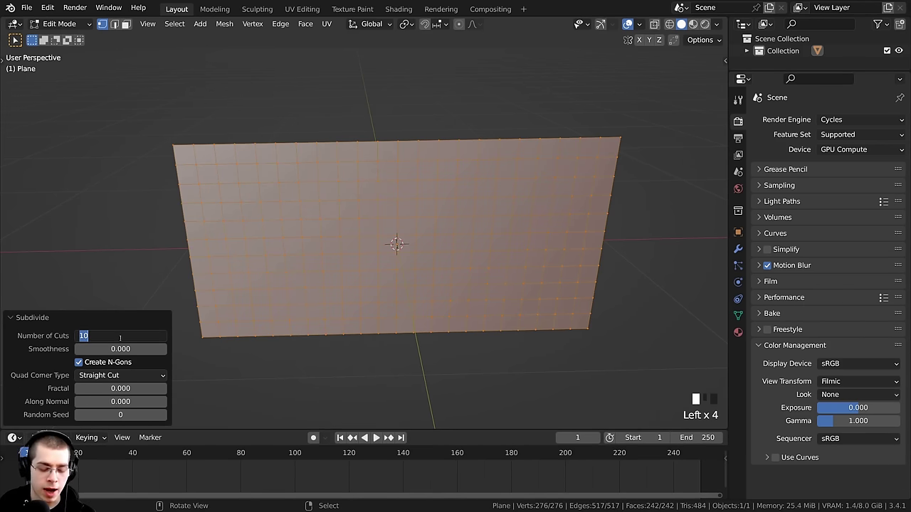
{"action": "type", "text": "30"}
{"action": "key", "text": "Return"}
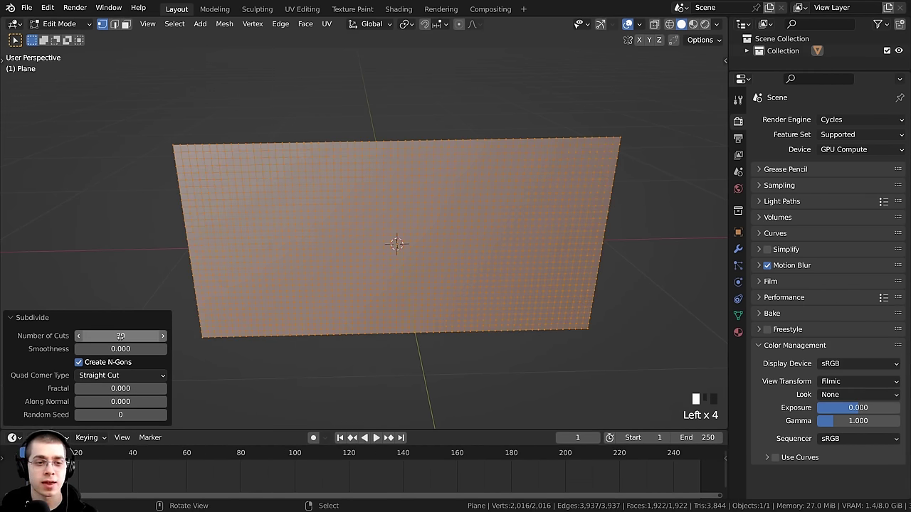
- Collapse the Subdivide settings and return to a near-front view of the dense grid
{"action": "middle_click_drag", "start_coordinate": [199, 264], "coordinate": [230, 237]}
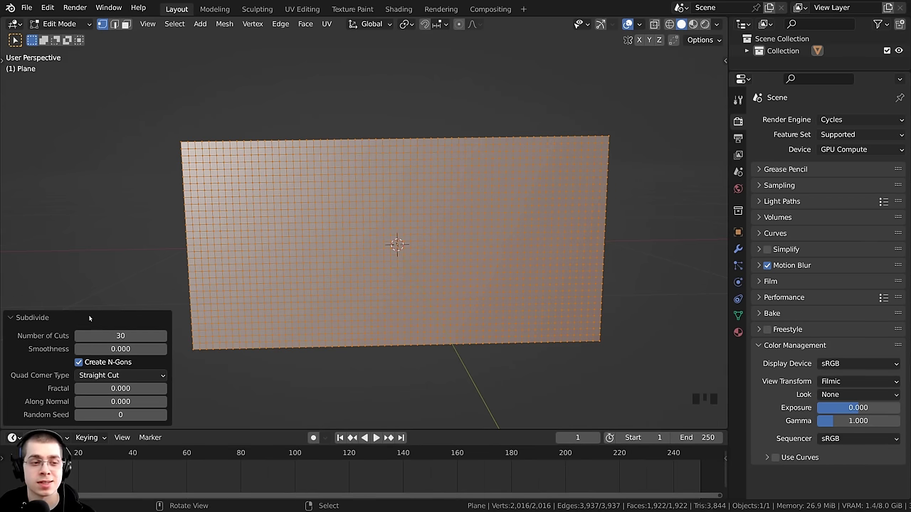
{"action": "left_click", "coordinate": [44, 320]}
{"action": "middle_click_drag", "start_coordinate": [220, 297], "coordinate": [330, 183]}
{"action": "middle_click_drag", "start_coordinate": [377, 251], "coordinate": [366, 130]}
{"action": "scroll", "coordinate": [401, 220], "scroll_direction": "up", "scroll_amount": 1}
{"action": "scroll", "coordinate": [366, 130], "scroll_direction": "up", "scroll_amount": 1}
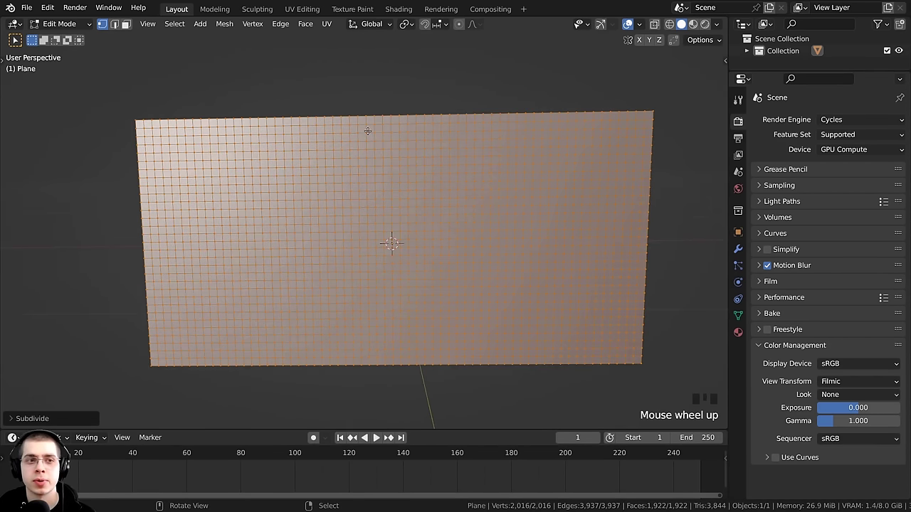
- In the UV Editing workspace, select the entire plane mesh and Unwrap its UVs
{"action": "left_click", "coordinate": [299, 8]}
{"action": "middle_click_drag", "start_coordinate": [604, 319], "coordinate": [600, 267]}
{"action": "scroll", "coordinate": [598, 265], "scroll_direction": "up", "scroll_amount": 8}
{"action": "key", "text": "a"}
{"action": "key", "text": "a"}
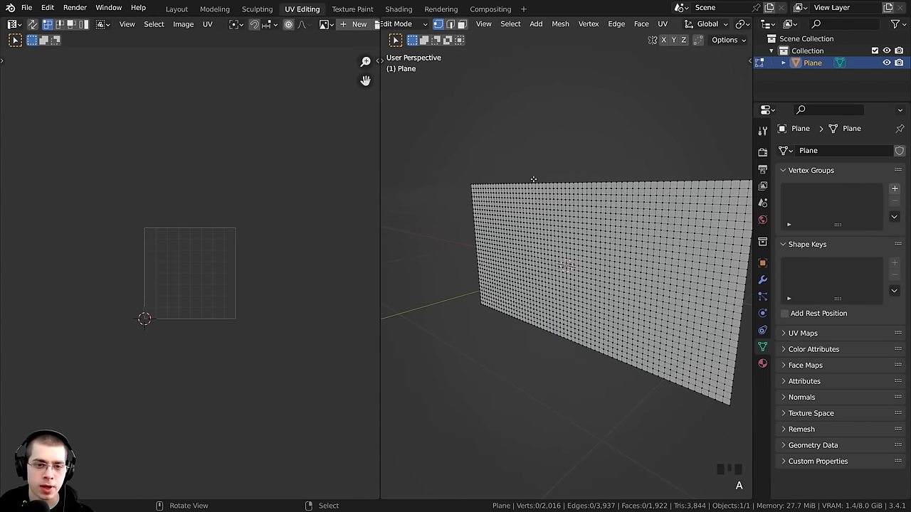
{"action": "key", "text": "a"}
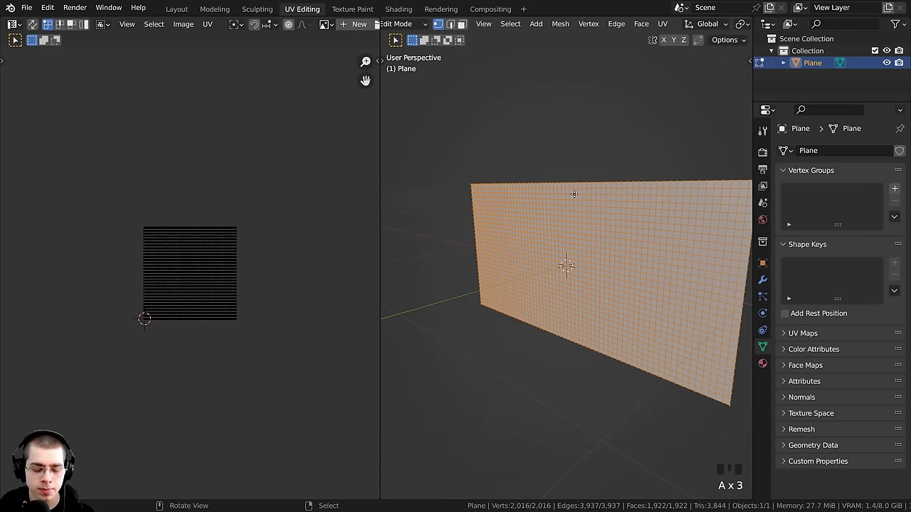
{"action": "key", "text": "u"}
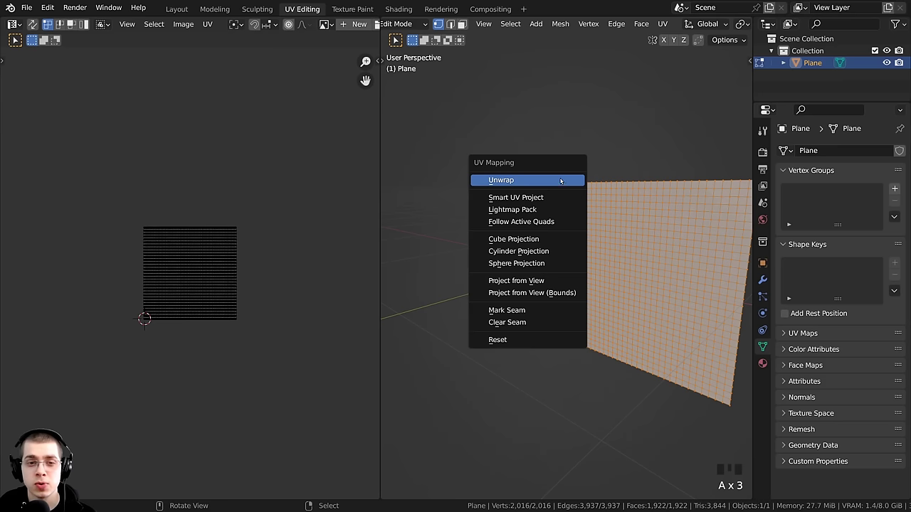
{"action": "left_click", "coordinate": [489, 182]}
- Toggle the UV selection and switch back to the Layout workspace
{"action": "scroll", "coordinate": [107, 158], "scroll_direction": "up", "scroll_amount": 5}
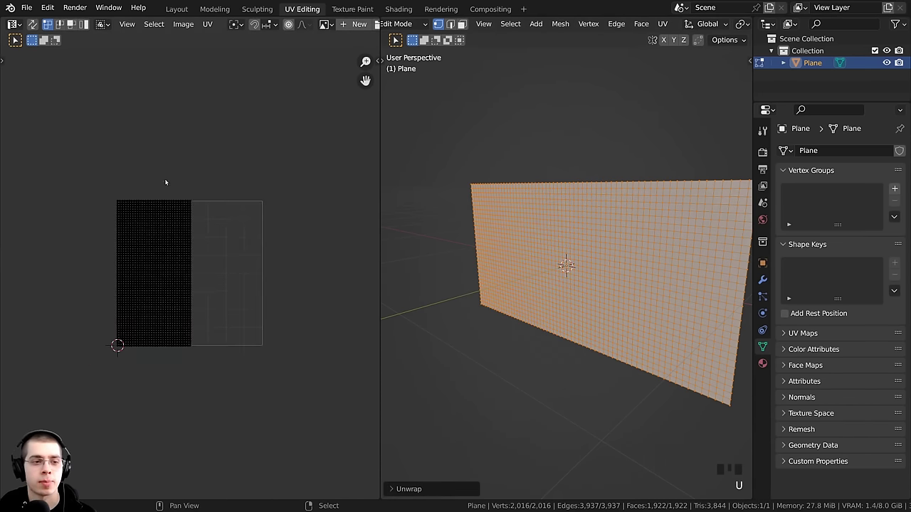
{"action": "key", "text": "a"}
{"action": "key", "text": "a"}
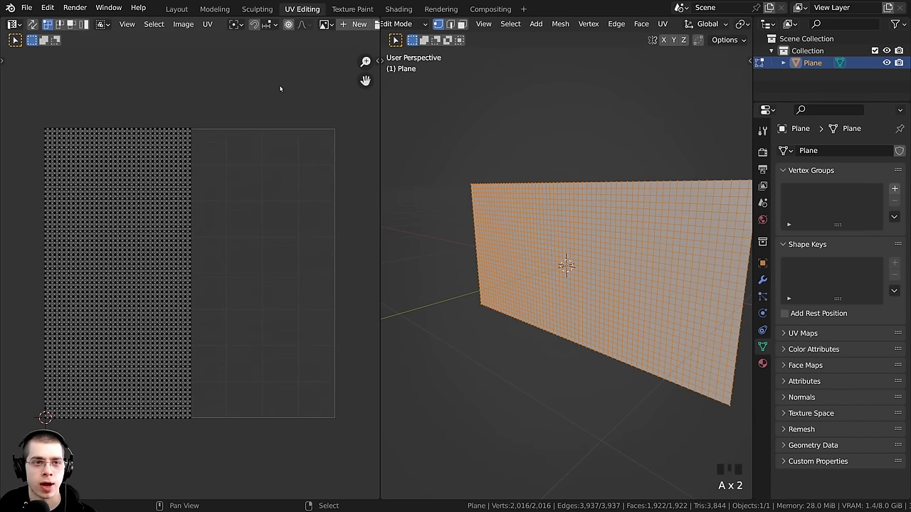
{"action": "left_click", "coordinate": [177, 8]}
{"action": "middle_click_drag", "start_coordinate": [343, 200], "coordinate": [351, 225]}
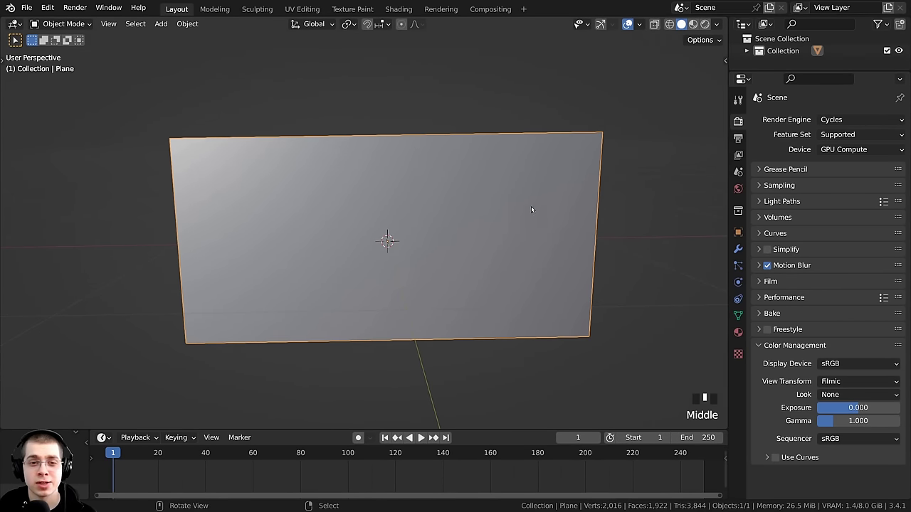
- Add a Cloth modifier to the plane and view its physics settings (Quality Steps 5, Vertex Mass 0.3 kg)
{"action": "middle_click_drag", "start_coordinate": [531, 209], "coordinate": [517, 233]}
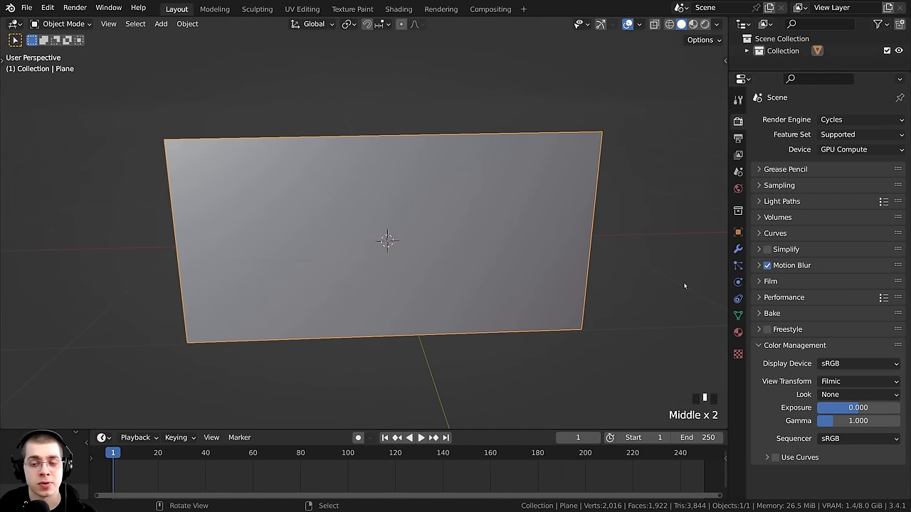
{"action": "left_click", "coordinate": [738, 282]}
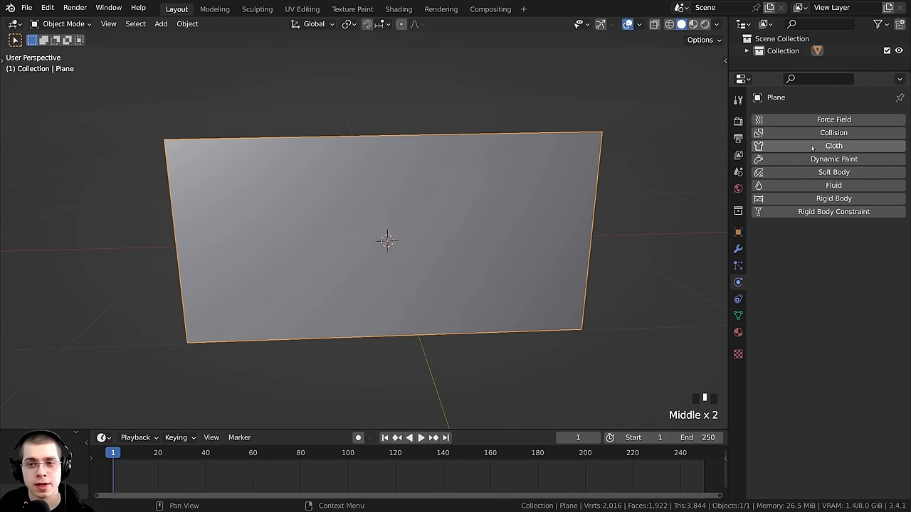
{"action": "left_click", "coordinate": [739, 250]}
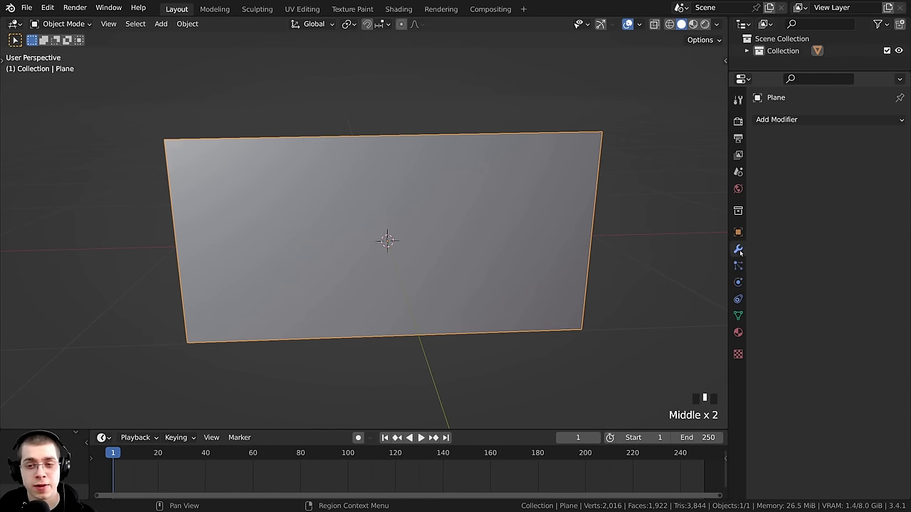
{"action": "left_click", "coordinate": [826, 119]}
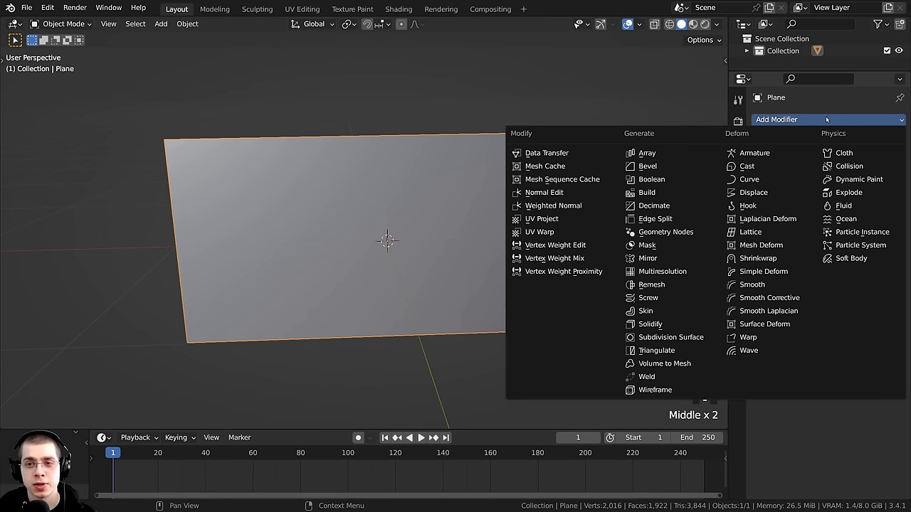
{"action": "left_click", "coordinate": [849, 154]}
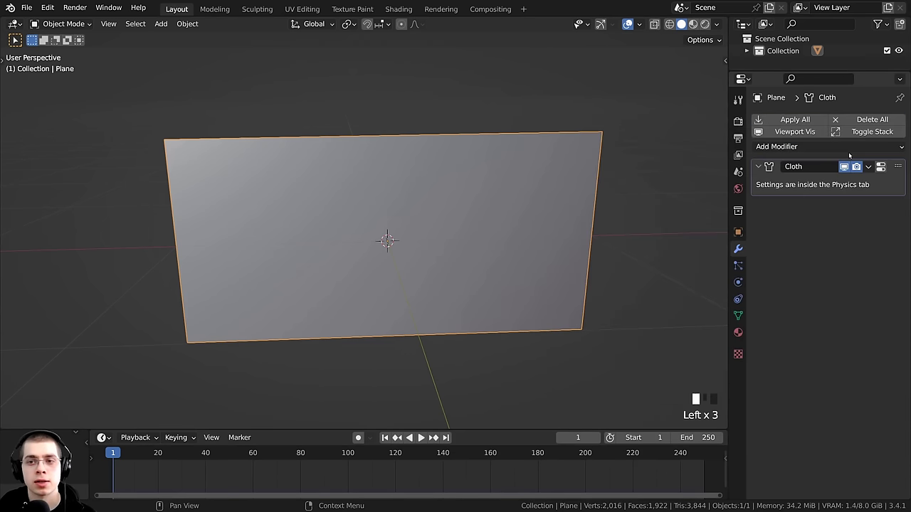
{"action": "left_click", "coordinate": [737, 283]}
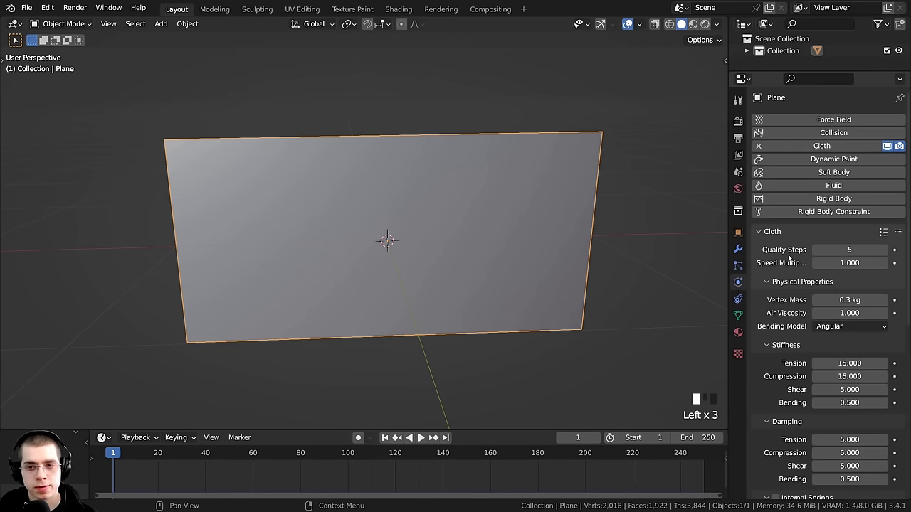
- Play the animation and orbit to watch the cloth plane fall
{"action": "scroll", "coordinate": [343, 276], "scroll_direction": "down", "scroll_amount": 2}
{"action": "middle_click_drag", "start_coordinate": [399, 234], "coordinate": [347, 313]}
{"action": "key", "text": "space"}
{"action": "scroll", "coordinate": [351, 285], "scroll_direction": "down", "scroll_amount": 3}
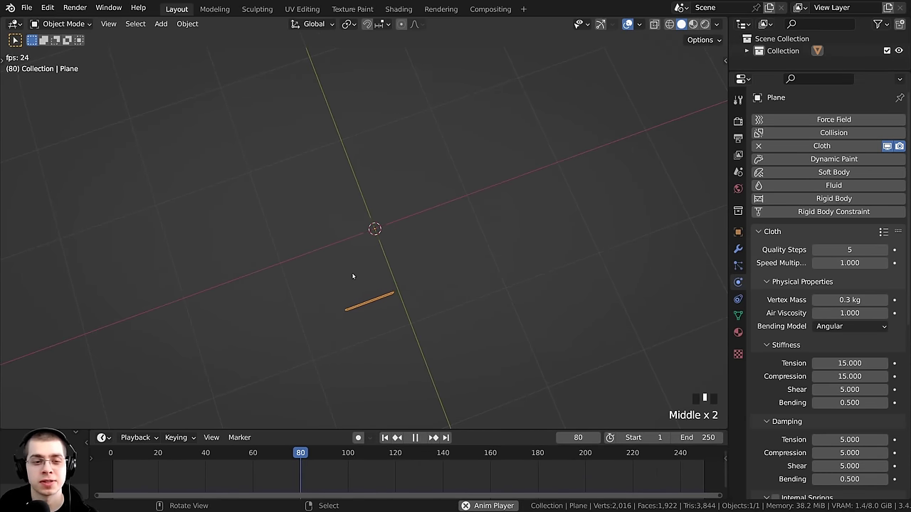
{"action": "middle_click_drag", "start_coordinate": [351, 272], "coordinate": [363, 314]}
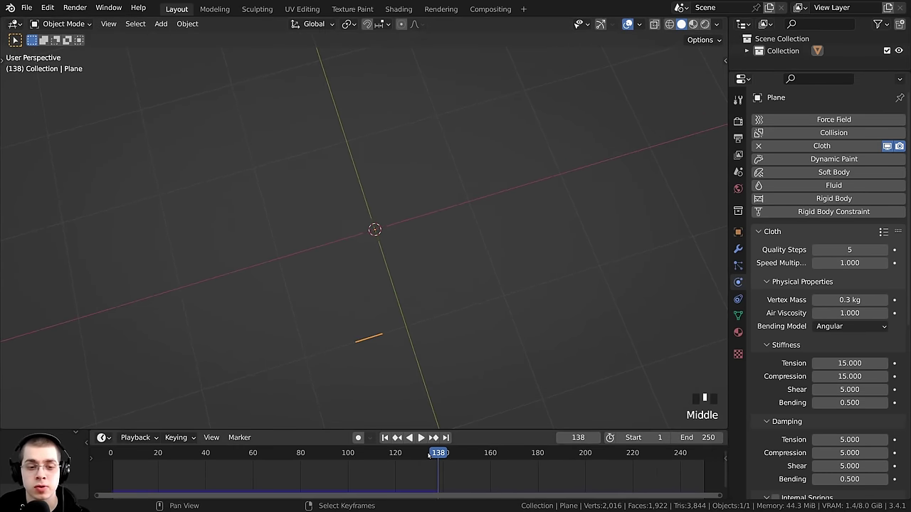
- Scrub the timeline back to frame 0 and zoom in facing the plane
{"action": "left_click", "coordinate": [395, 456]}
{"action": "left_click_drag", "start_coordinate": [394, 455], "coordinate": [110, 455]}
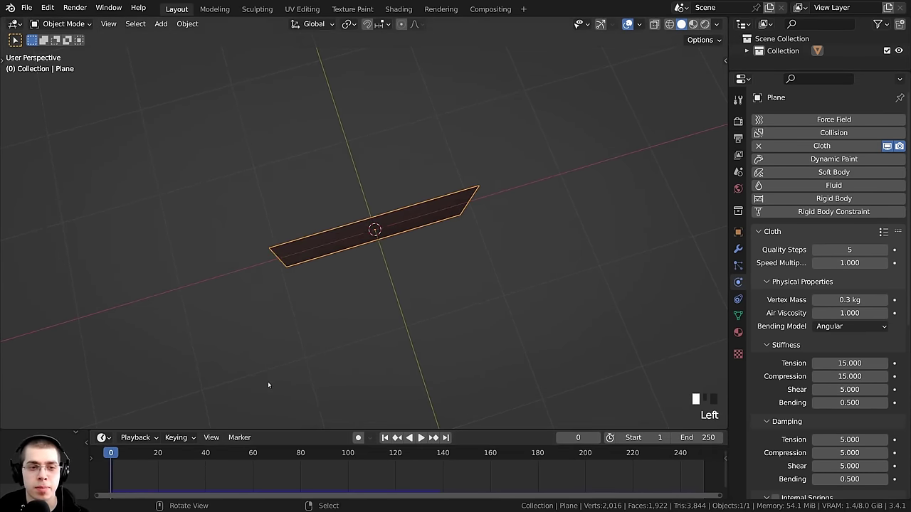
{"action": "scroll", "coordinate": [268, 382], "scroll_direction": "down", "scroll_amount": 3}
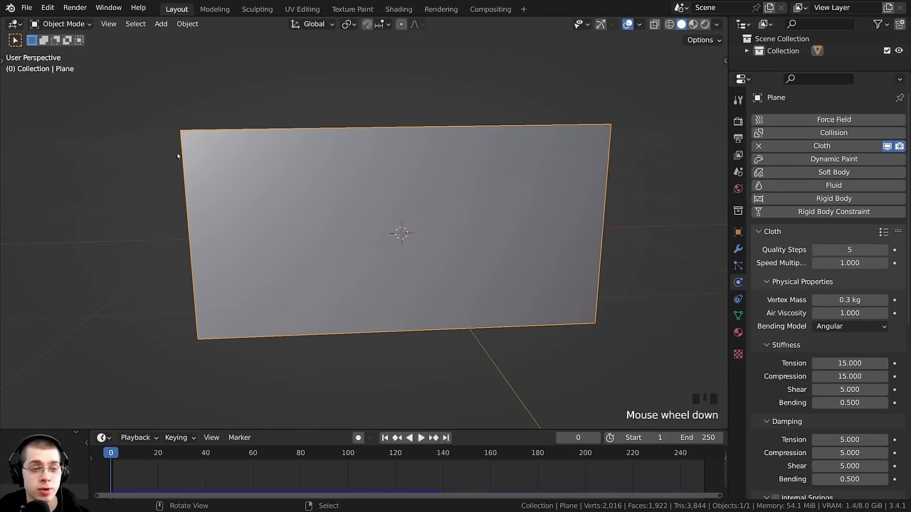
{"action": "scroll", "coordinate": [179, 151], "scroll_direction": "up", "scroll_amount": 2}
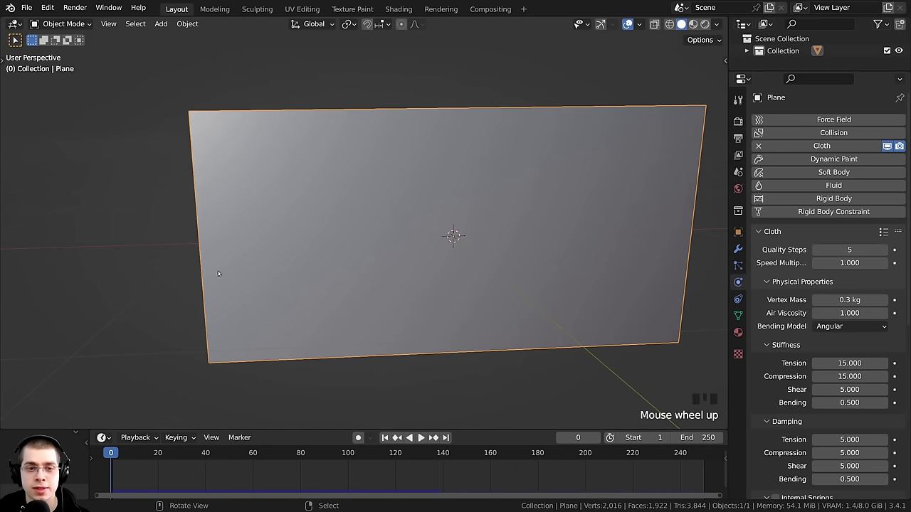
{"action": "middle_click_drag", "start_coordinate": [219, 274], "coordinate": [212, 168]}
- Enter Edit Mode on the plane, clear the selection and zoom to its top-left corner
{"action": "key", "text": "Tab"}
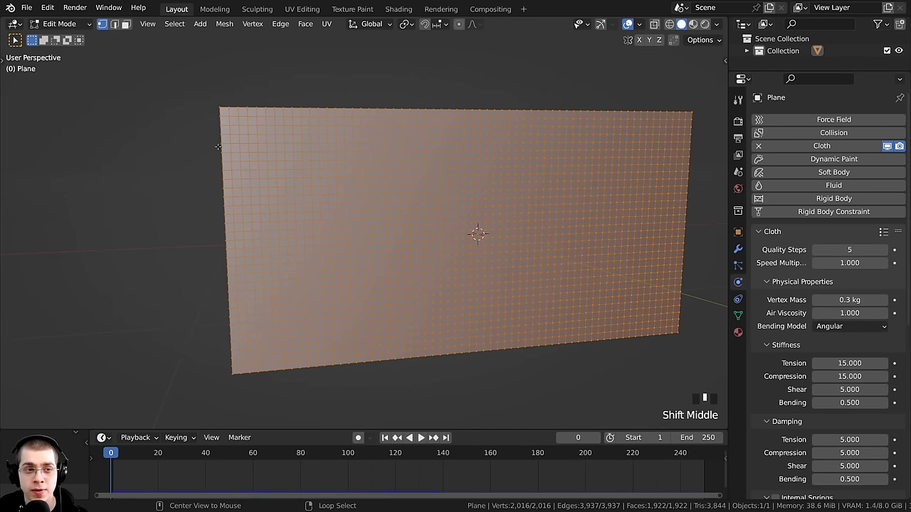
{"action": "right_click", "coordinate": [216, 120], "text": "alt"}
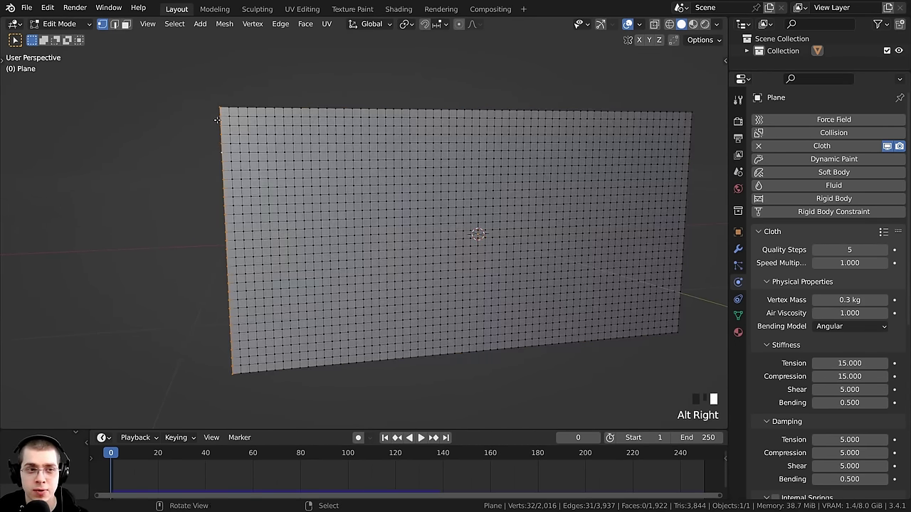
{"action": "middle_click_drag", "start_coordinate": [202, 155], "coordinate": [268, 253]}
{"action": "left_click", "coordinate": [204, 98]}
{"action": "scroll", "coordinate": [243, 86], "scroll_direction": "down", "scroll_amount": 2}
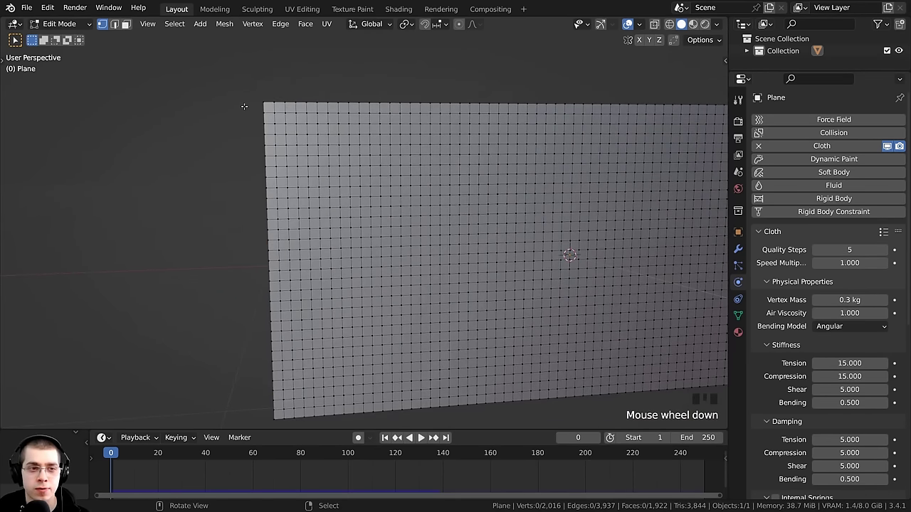
{"action": "middle_click_drag", "start_coordinate": [244, 106], "coordinate": [286, 325], "text": "shift"}
{"action": "scroll", "coordinate": [285, 326], "scroll_direction": "up", "scroll_amount": 2}
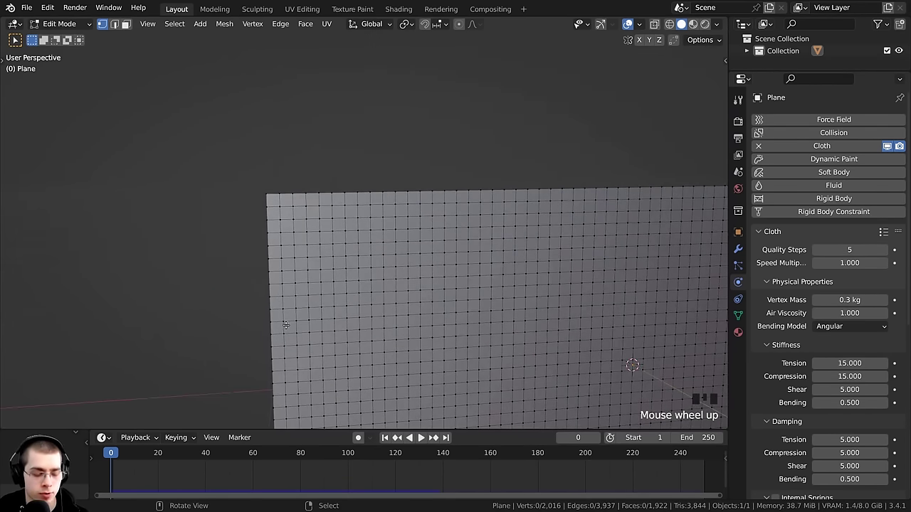
{"action": "scroll", "coordinate": [286, 326], "scroll_direction": "up", "scroll_amount": 2}
{"action": "middle_click_drag", "start_coordinate": [221, 167], "coordinate": [294, 140], "text": "shift"}
- Shift-select the eight vertices running down the plane's left edge
{"action": "right_click", "coordinate": [290, 146], "text": "shift"}
{"action": "right_click", "coordinate": [290, 166], "text": "shift"}
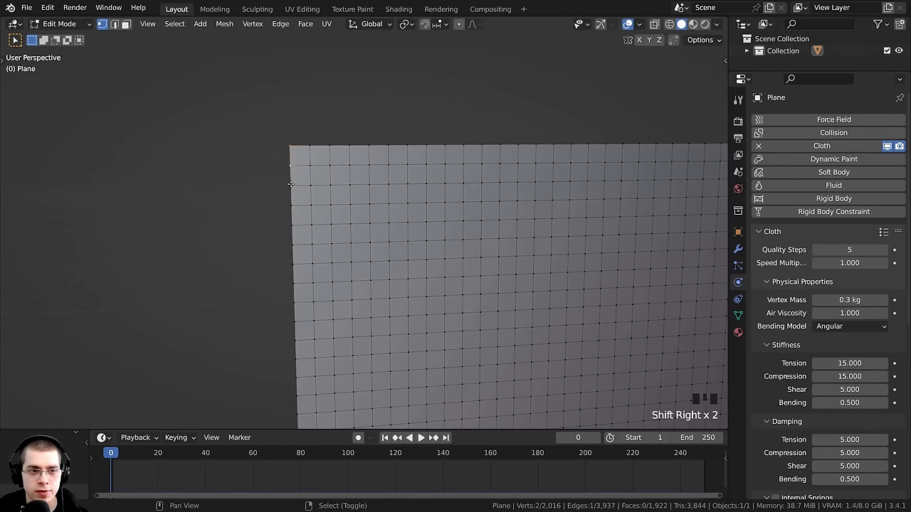
{"action": "right_click", "coordinate": [290, 185], "text": "shift"}
{"action": "right_click", "coordinate": [291, 204], "text": "shift"}
{"action": "scroll", "coordinate": [321, 331], "scroll_direction": "down", "scroll_amount": 2}
{"action": "middle_click_drag", "start_coordinate": [321, 332], "coordinate": [334, 241], "text": "shift"}
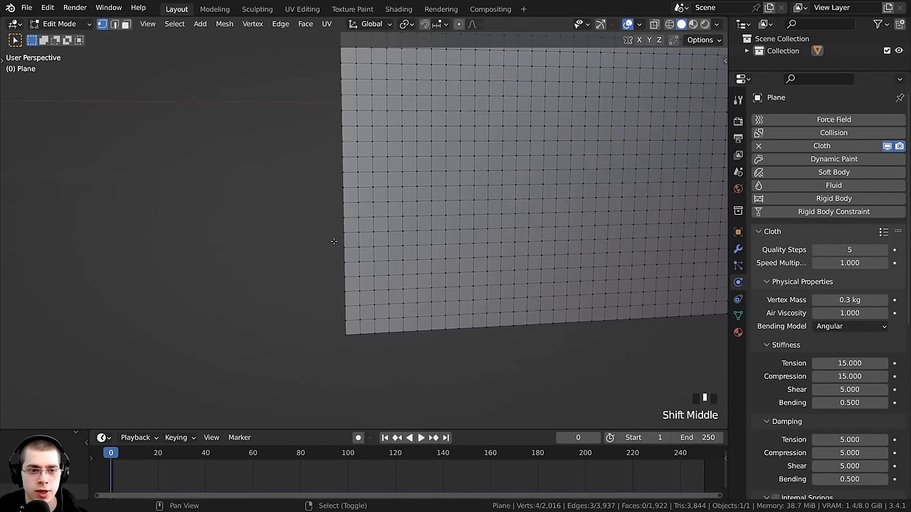
{"action": "right_click", "coordinate": [345, 332], "text": "shift"}
{"action": "right_click", "coordinate": [344, 318], "text": "shift"}
{"action": "right_click", "coordinate": [345, 304], "text": "shift"}
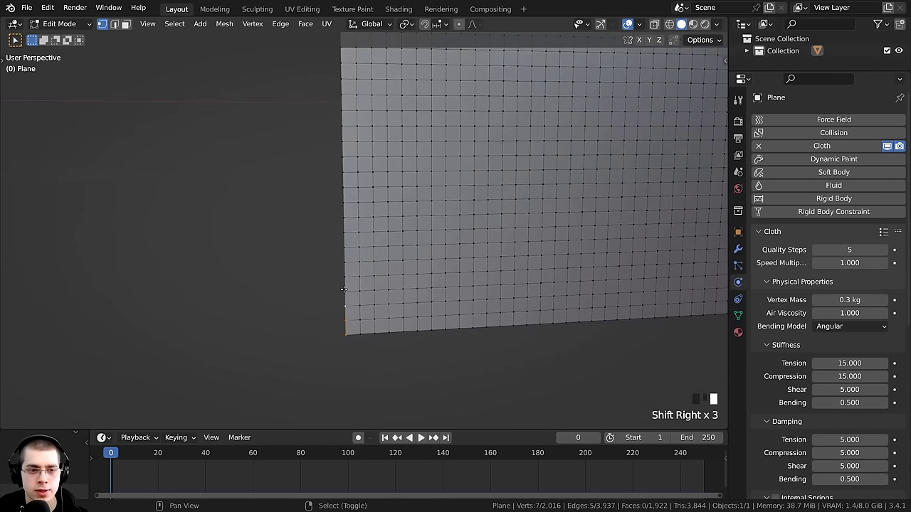
{"action": "right_click", "coordinate": [346, 291], "text": "shift"}
{"action": "middle_click_drag", "start_coordinate": [635, 282], "coordinate": [575, 324], "text": "shift"}
{"action": "scroll", "coordinate": [575, 324], "scroll_direction": "down", "scroll_amount": 2}
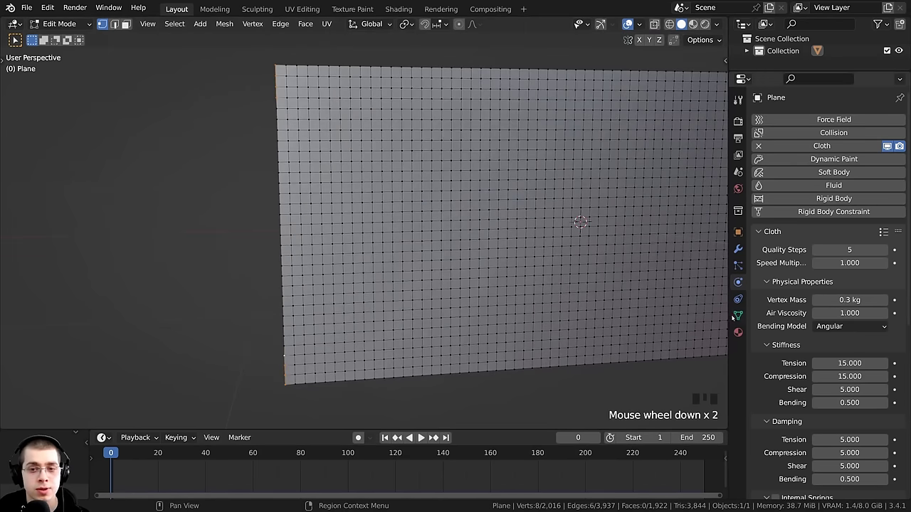
- Add a vertex group named Group and assign the selected left-edge vertices at weight 1.000
{"action": "left_click", "coordinate": [737, 315]}
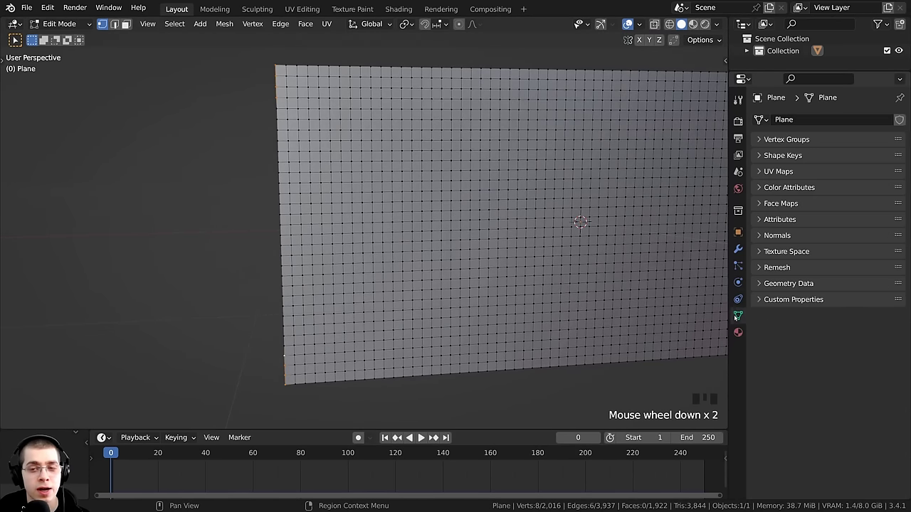
{"action": "left_click", "coordinate": [760, 140]}
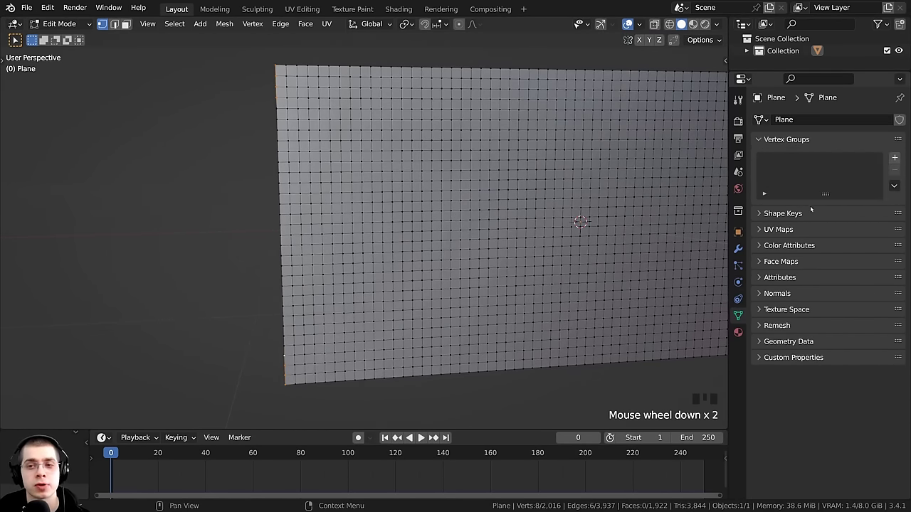
{"action": "left_click", "coordinate": [895, 159]}
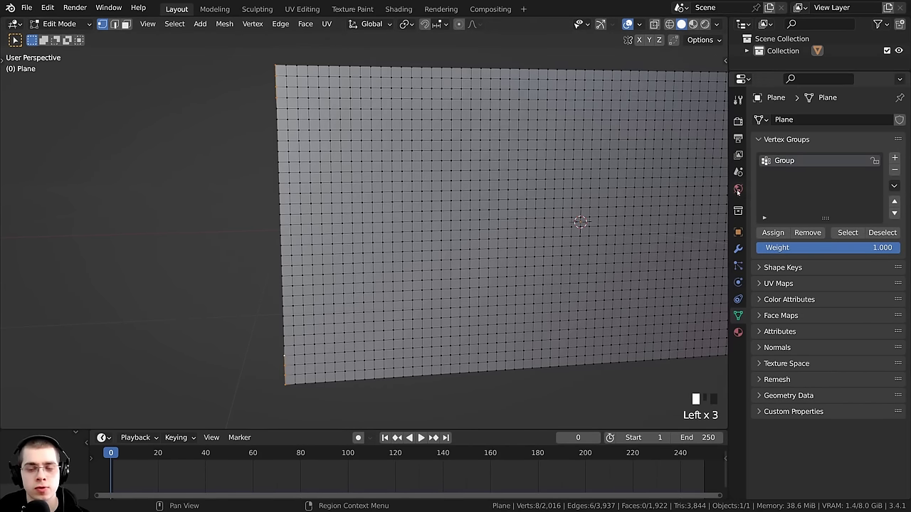
{"action": "left_click", "coordinate": [770, 233]}
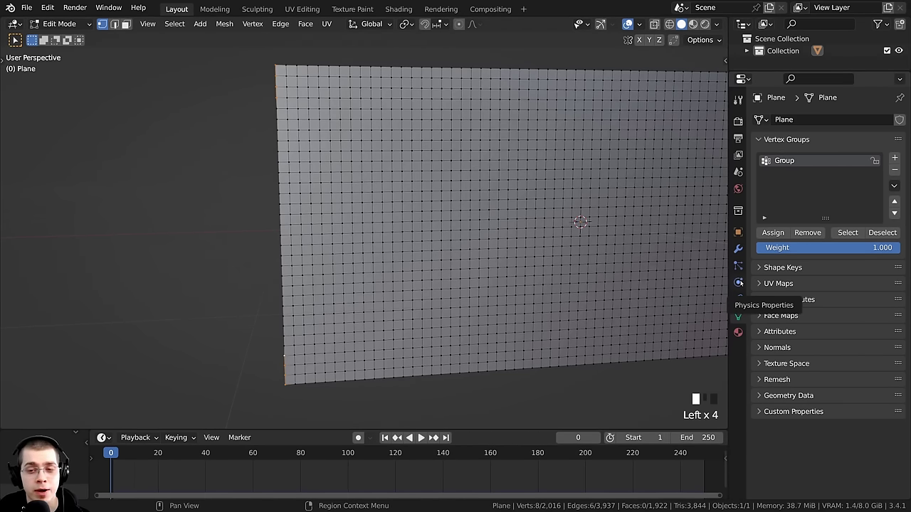
- Set the cloth Shape Pin Group to 'Group' at pin stiffness 1.000, fixing the flag's left edge
{"action": "left_click", "coordinate": [738, 299]}
{"action": "scroll", "coordinate": [784, 281], "scroll_direction": "down", "scroll_amount": 5}
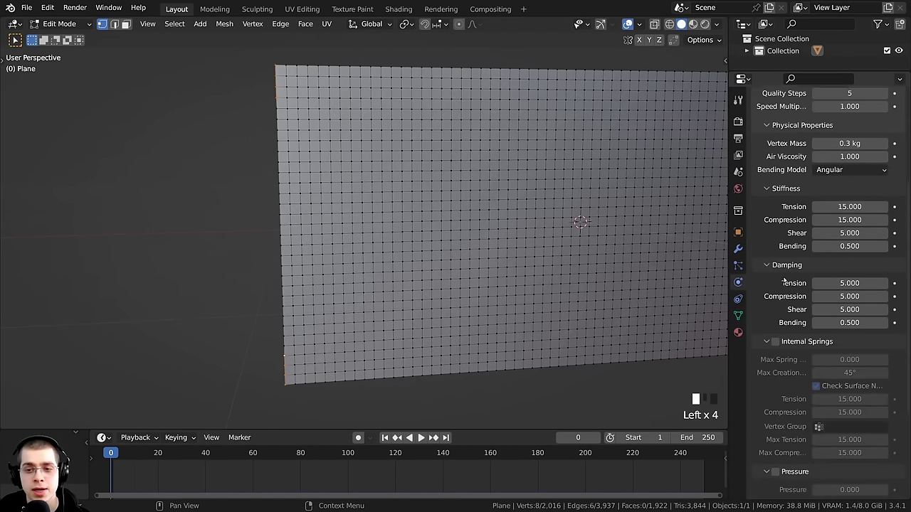
{"action": "scroll", "coordinate": [784, 281], "scroll_direction": "down", "scroll_amount": 5}
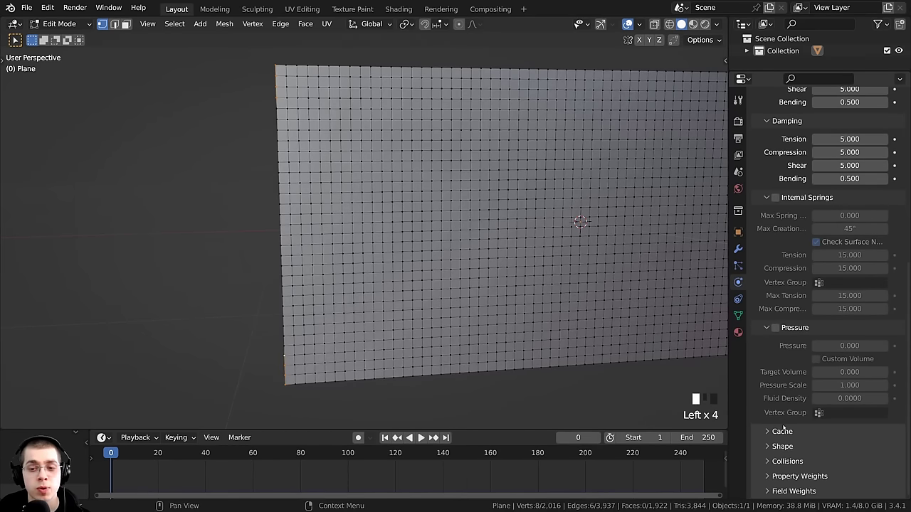
{"action": "left_click", "coordinate": [774, 447]}
{"action": "scroll", "coordinate": [786, 445], "scroll_direction": "down", "scroll_amount": 2}
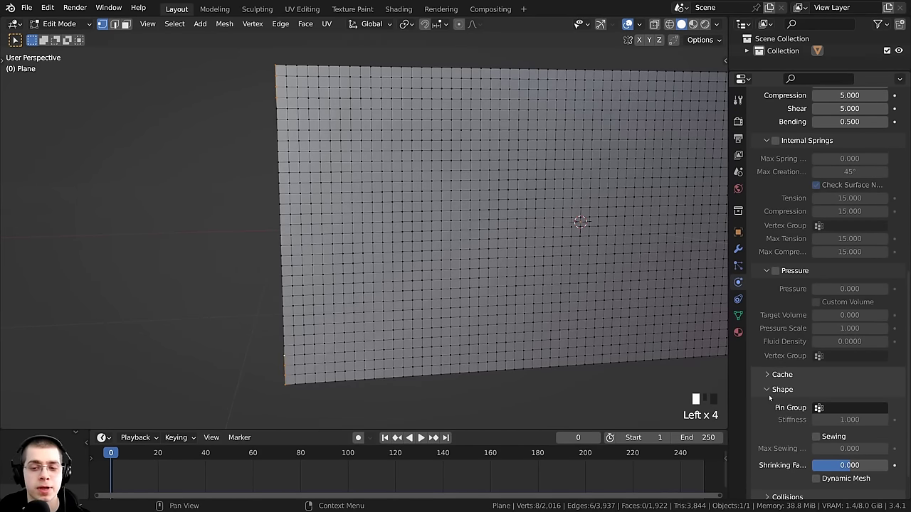
{"action": "left_click", "coordinate": [824, 407]}
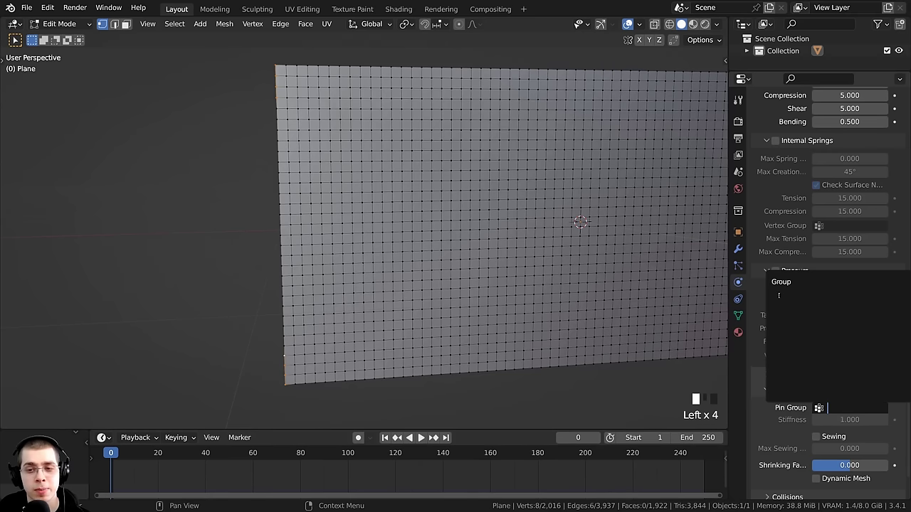
{"action": "left_click", "coordinate": [783, 283]}
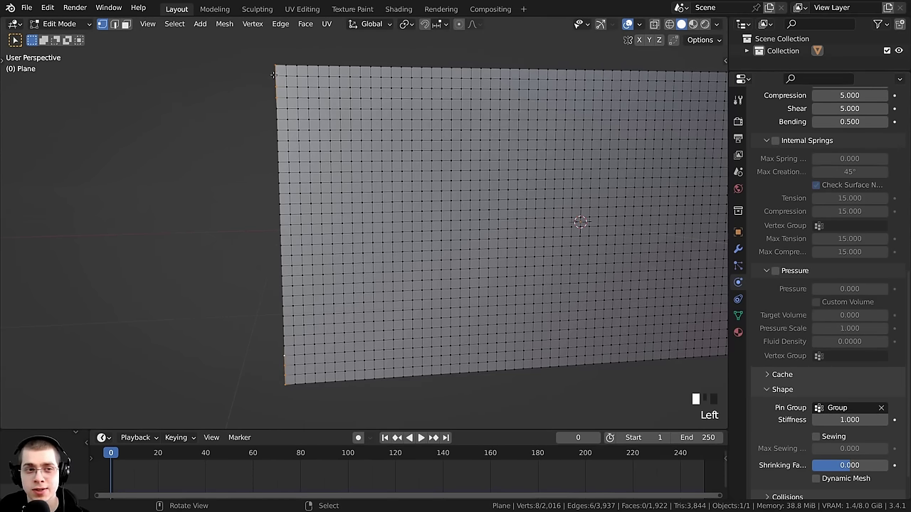
{"action": "scroll", "coordinate": [301, 118], "scroll_direction": "up", "scroll_amount": 1}
{"action": "scroll", "coordinate": [305, 123], "scroll_direction": "down", "scroll_amount": 3}
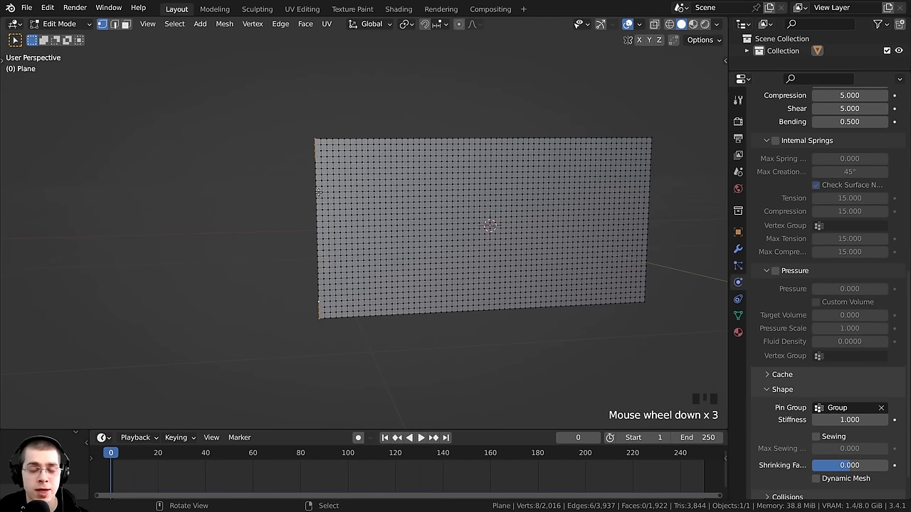
- Return to Object Mode and play the cloth simulation, pausing at frame 143 to inspect the fall
{"action": "middle_click_drag", "start_coordinate": [527, 207], "coordinate": [259, 317]}
{"action": "key", "text": "Tab"}
{"action": "key", "text": "space"}
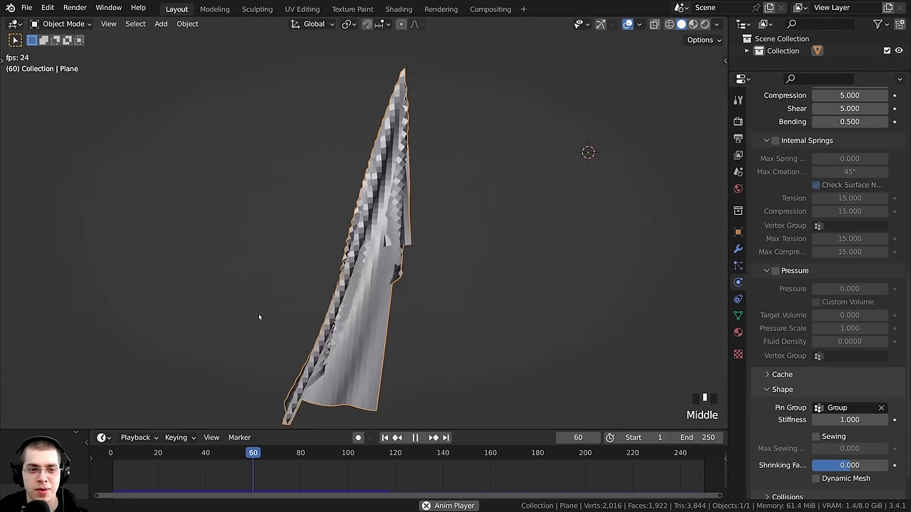
{"action": "middle_click_drag", "start_coordinate": [470, 214], "coordinate": [362, 226]}
{"action": "key", "text": "space"}
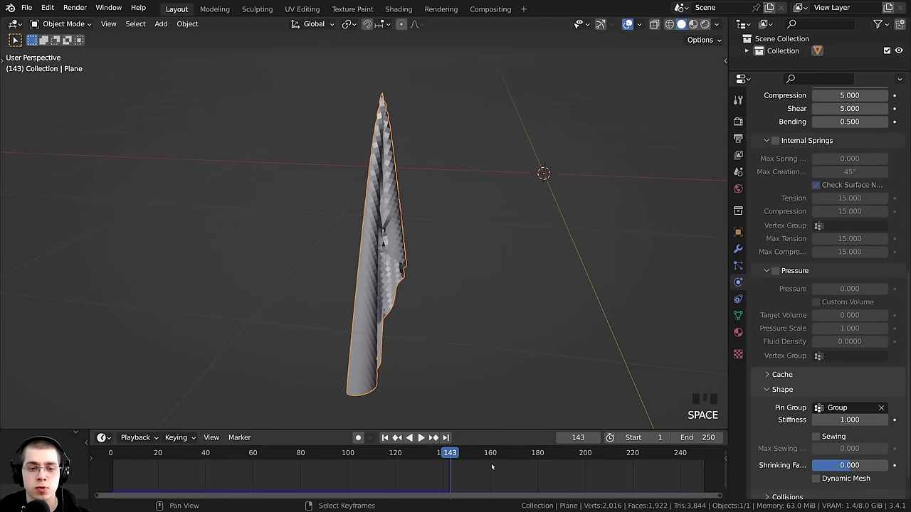
{"action": "left_click_drag", "start_coordinate": [491, 463], "coordinate": [182, 462]}
{"action": "scroll", "coordinate": [399, 262], "scroll_direction": "up", "scroll_amount": 3}
{"action": "mouse_move", "coordinate": [398, 262]}
{"action": "middle_mouse_down"}
{"action": "mouse_move", "coordinate": [388, 257]}
{"action": "mouse_move", "coordinate": [398, 262]}
{"action": "middle_mouse_up"}
- Enable cloth Self Collisions, with friction 5.000 and distance 0.015 m
{"action": "scroll", "coordinate": [399, 262], "scroll_direction": "down", "scroll_amount": 1}
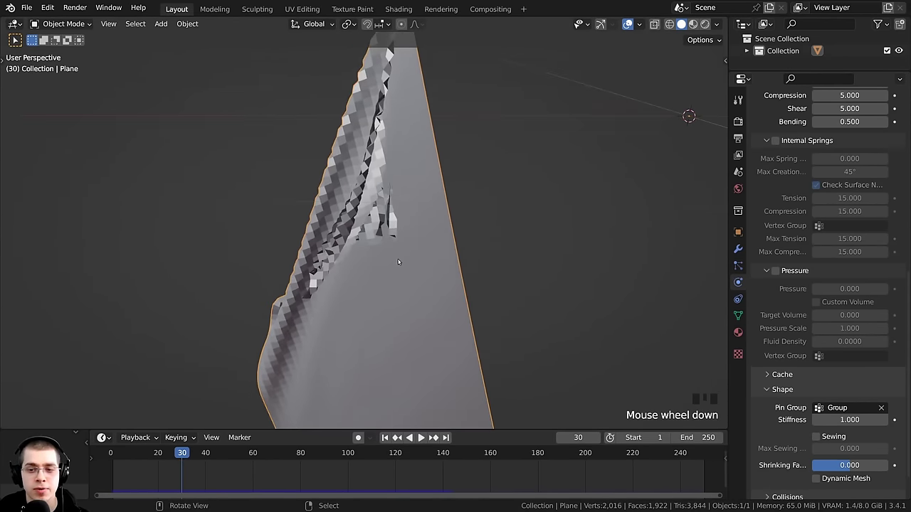
{"action": "scroll", "coordinate": [787, 456], "scroll_direction": "down", "scroll_amount": 1}
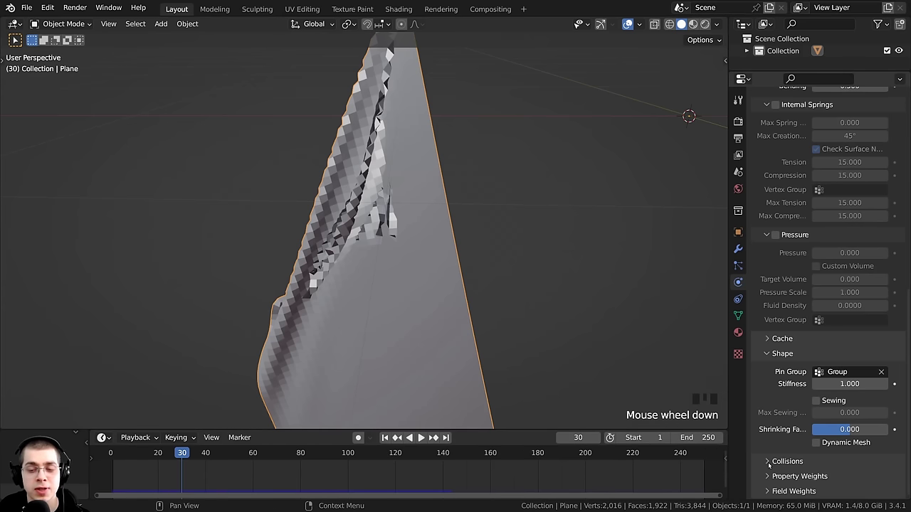
{"action": "left_click", "coordinate": [768, 461]}
{"action": "scroll", "coordinate": [770, 455], "scroll_direction": "down", "scroll_amount": 4}
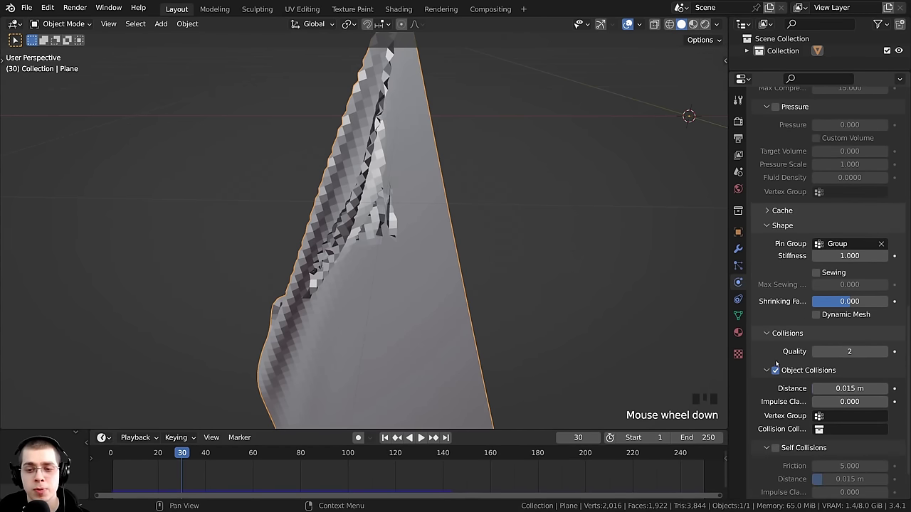
{"action": "scroll", "coordinate": [777, 364], "scroll_direction": "down", "scroll_amount": 1}
{"action": "left_click", "coordinate": [775, 420]}
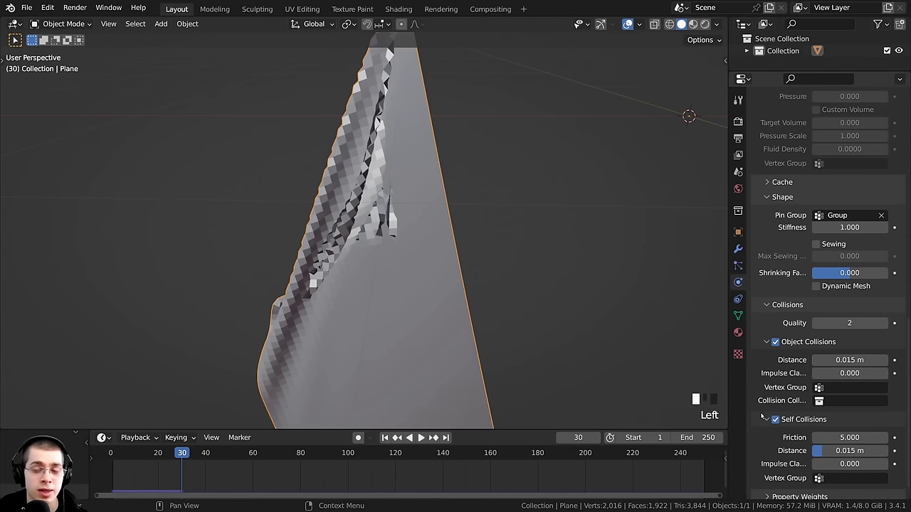
- Rewind to frame 0 and replay the cloth simulation, pausing at frame 65
{"action": "left_click_drag", "start_coordinate": [142, 458], "coordinate": [112, 459]}
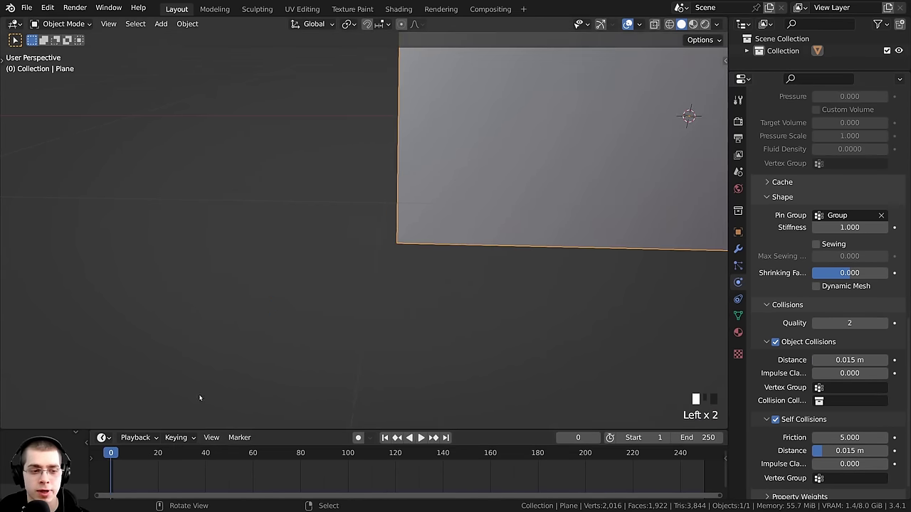
{"action": "scroll", "coordinate": [521, 262], "scroll_direction": "down", "scroll_amount": 4}
{"action": "key", "text": "space"}
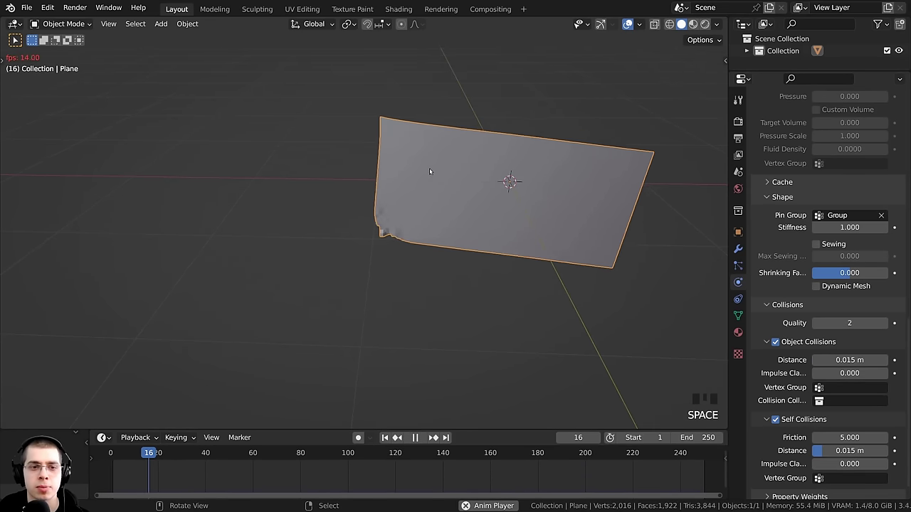
{"action": "middle_click_drag", "start_coordinate": [439, 208], "coordinate": [498, 299], "text": "shift"}
{"action": "scroll", "coordinate": [401, 205], "scroll_direction": "up", "scroll_amount": 2}
{"action": "scroll", "coordinate": [375, 205], "scroll_direction": "up", "scroll_amount": 2}
{"action": "scroll", "coordinate": [376, 203], "scroll_direction": "up", "scroll_amount": 1}
{"action": "key", "text": "space"}
{"action": "scroll", "coordinate": [470, 263], "scroll_direction": "up", "scroll_amount": 1}
{"action": "scroll", "coordinate": [478, 250], "scroll_direction": "down", "scroll_amount": 1}
{"action": "scroll", "coordinate": [831, 436], "scroll_direction": "down", "scroll_amount": 1}
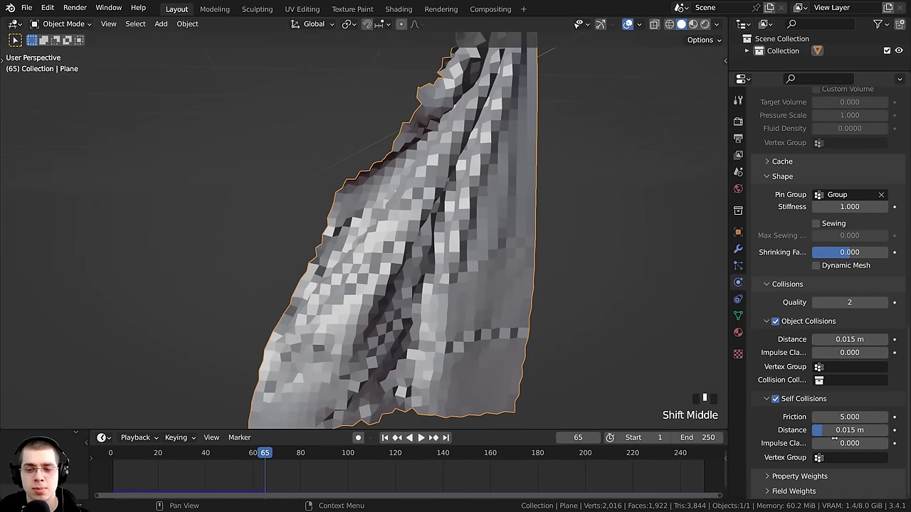
- Change the self-collision distance to 0.005 m
{"action": "left_click", "coordinate": [831, 431]}
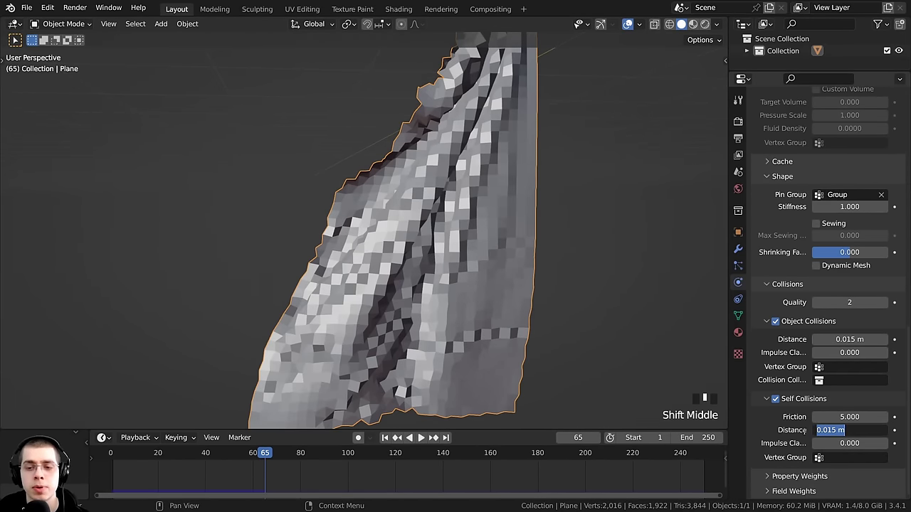
{"action": "left_click", "coordinate": [832, 430]}
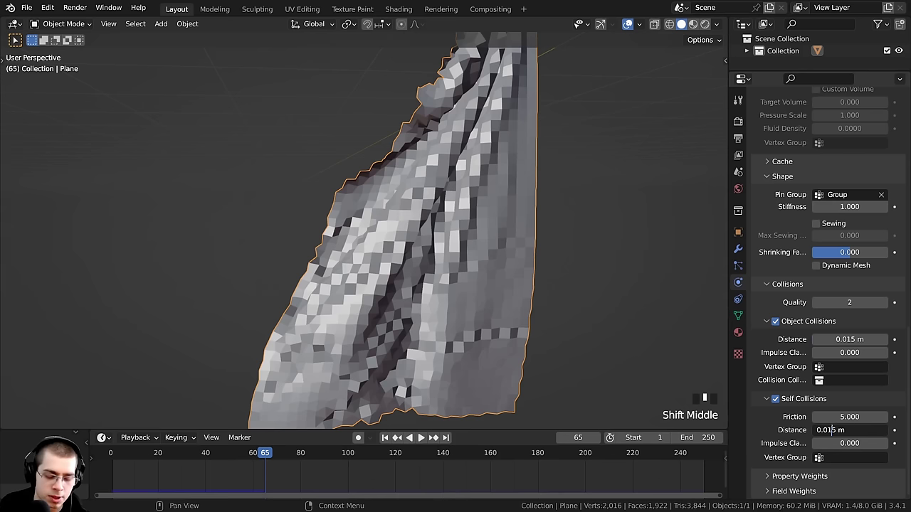
{"action": "key", "text": "BackSpace"}
{"action": "type", "text": "0"}
{"action": "key", "text": "Return"}
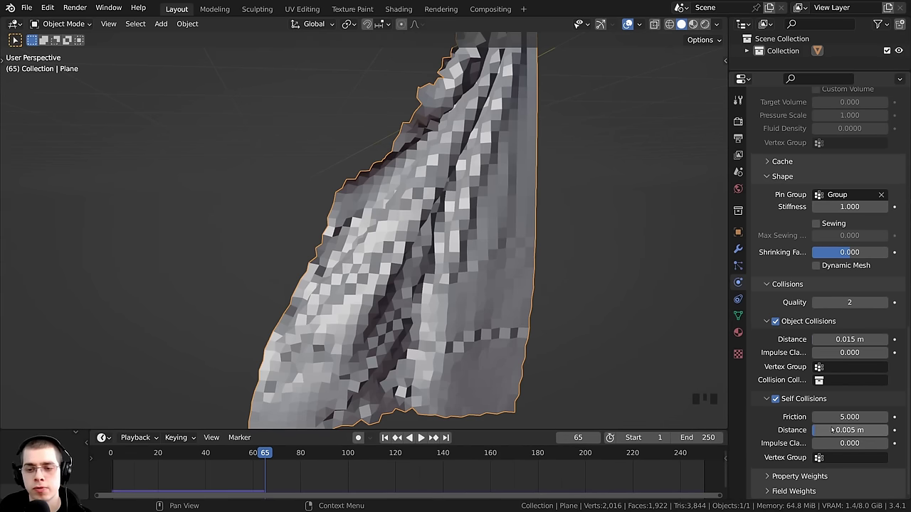
{"action": "scroll", "coordinate": [295, 456], "scroll_direction": "down", "scroll_amount": 2}
- Rewind to frame 0 and replay the simulation with the new collision distance
{"action": "left_click_drag", "start_coordinate": [295, 453], "coordinate": [157, 453]}
{"action": "scroll", "coordinate": [527, 193], "scroll_direction": "down", "scroll_amount": 6}
{"action": "middle_click_drag", "start_coordinate": [531, 188], "coordinate": [369, 301], "text": "shift"}
{"action": "key", "text": "space"}
{"action": "scroll", "coordinate": [369, 301], "scroll_direction": "up", "scroll_amount": 3}
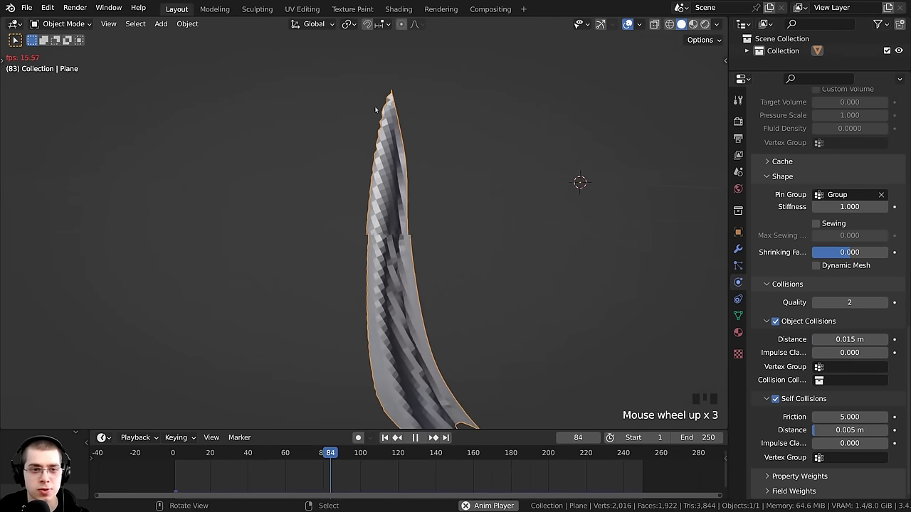
- Apply Shade Smooth to the flag and pause at frame 69 to inspect its folds
{"action": "key", "text": "w"}
{"action": "left_click", "coordinate": [308, 108]}
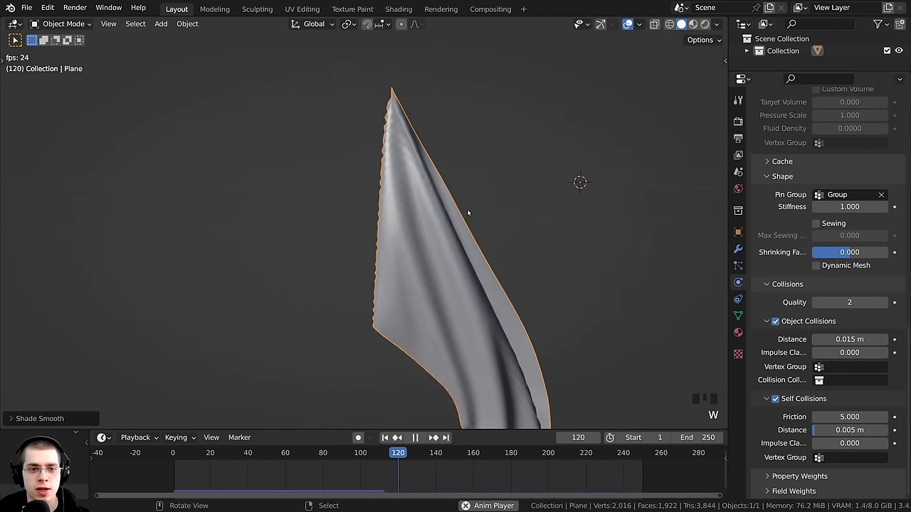
{"action": "middle_click_drag", "start_coordinate": [468, 212], "coordinate": [448, 347]}
{"action": "scroll", "coordinate": [356, 214], "scroll_direction": "down", "scroll_amount": 2}
{"action": "scroll", "coordinate": [447, 348], "scroll_direction": "up", "scroll_amount": 1}
{"action": "scroll", "coordinate": [447, 347], "scroll_direction": "up", "scroll_amount": 2}
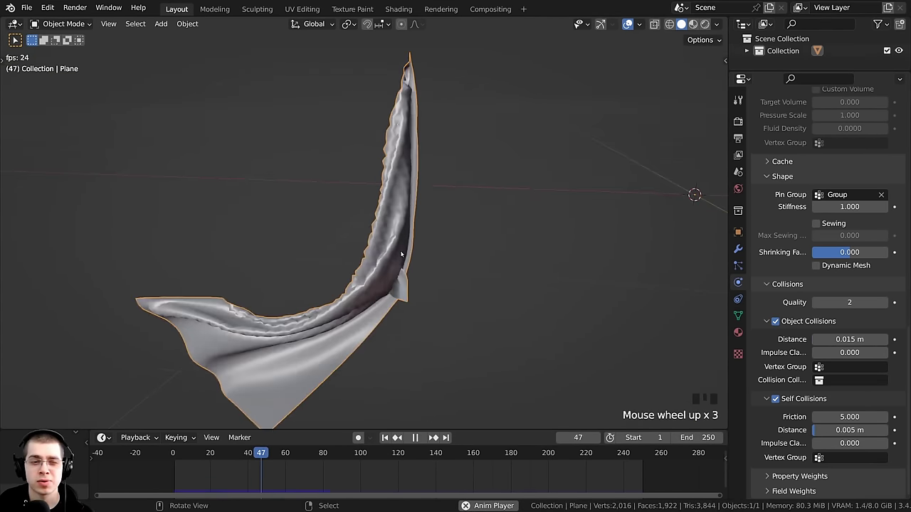
{"action": "middle_click_drag", "start_coordinate": [447, 348], "coordinate": [511, 267]}
{"action": "key", "text": "space"}
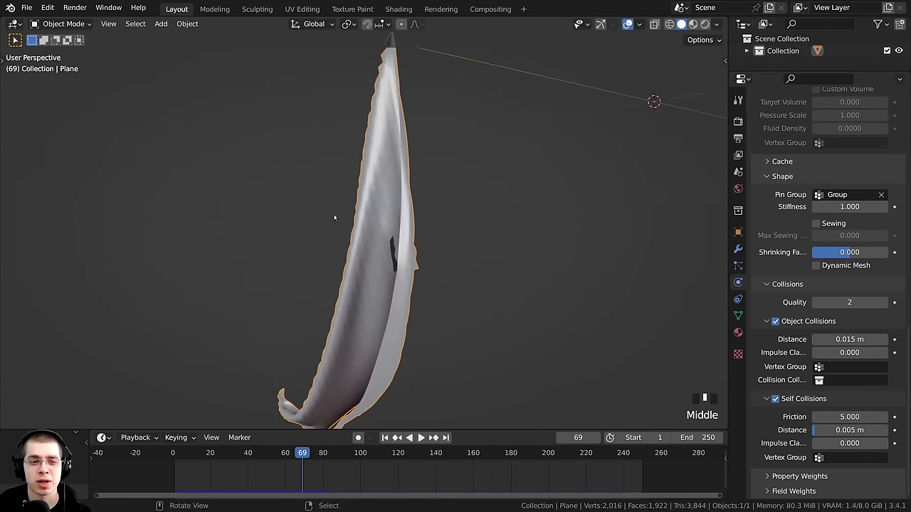
{"action": "scroll", "coordinate": [334, 217], "scroll_direction": "up", "scroll_amount": 2}
{"action": "scroll", "coordinate": [394, 240], "scroll_direction": "down", "scroll_amount": 5}
{"action": "scroll", "coordinate": [439, 221], "scroll_direction": "up", "scroll_amount": 2}
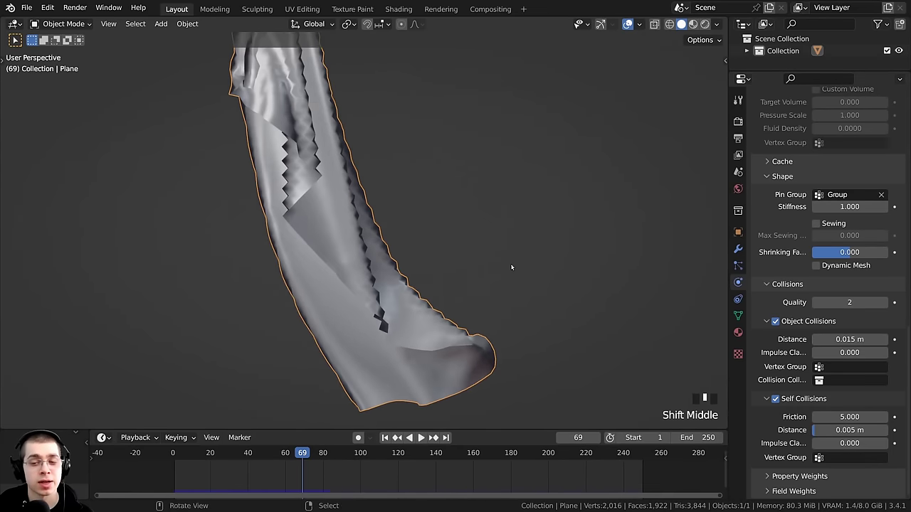
{"action": "middle_click_drag", "start_coordinate": [453, 316], "coordinate": [541, 295]}
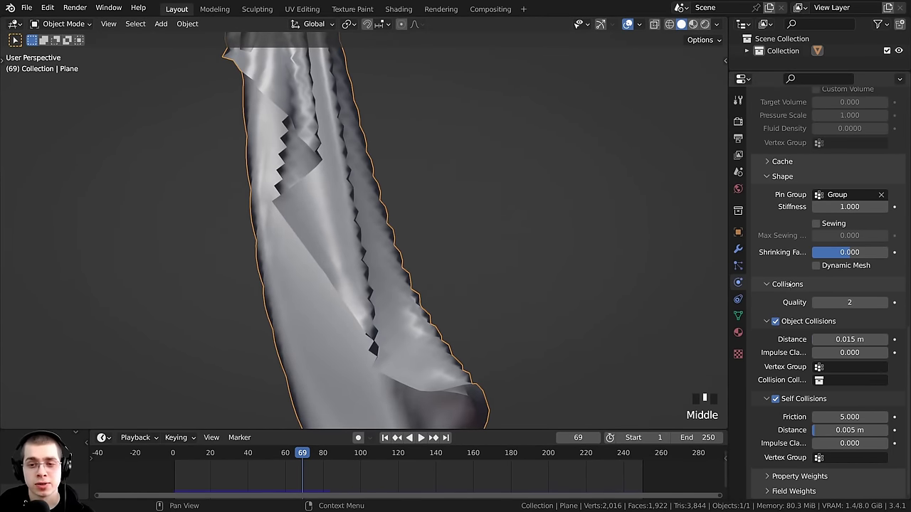
- Set the cloth collision quality to 10
{"action": "left_click", "coordinate": [859, 305]}
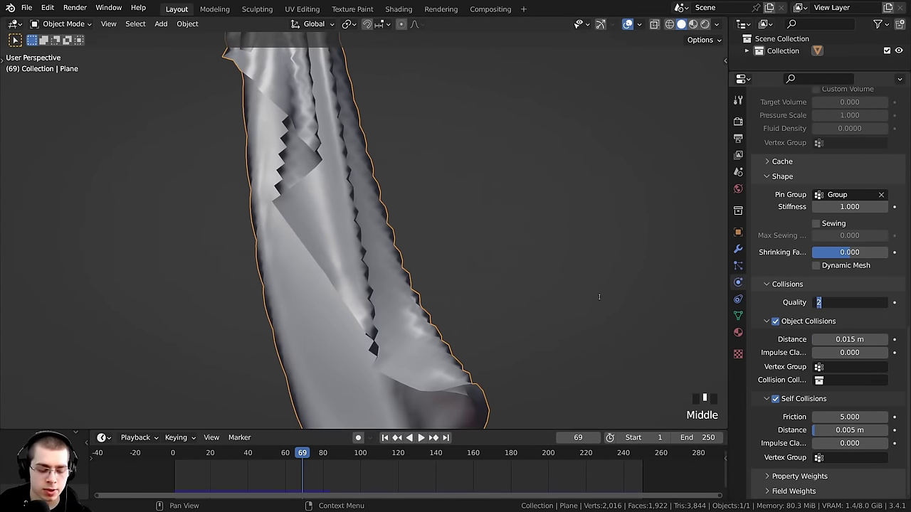
{"action": "type", "text": "10"}
{"action": "key", "text": "Return"}
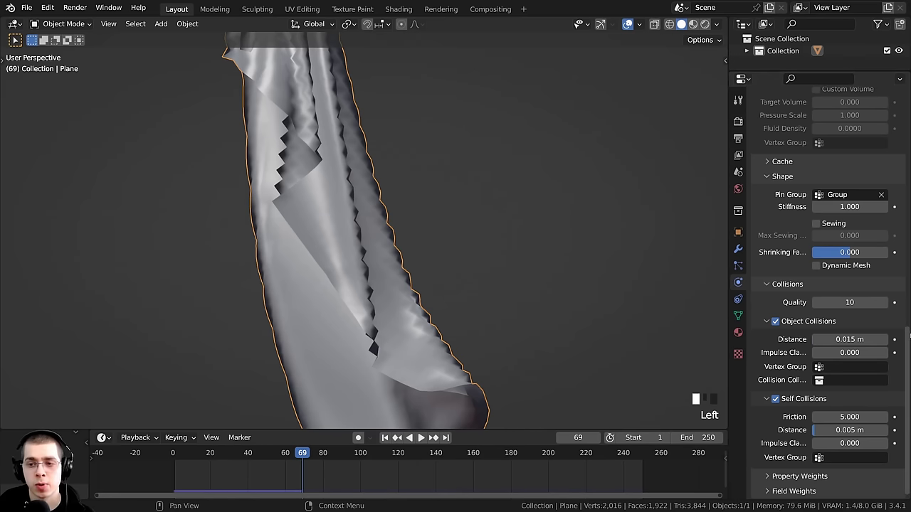
{"action": "scroll", "coordinate": [825, 285], "scroll_direction": "up", "scroll_amount": 15}
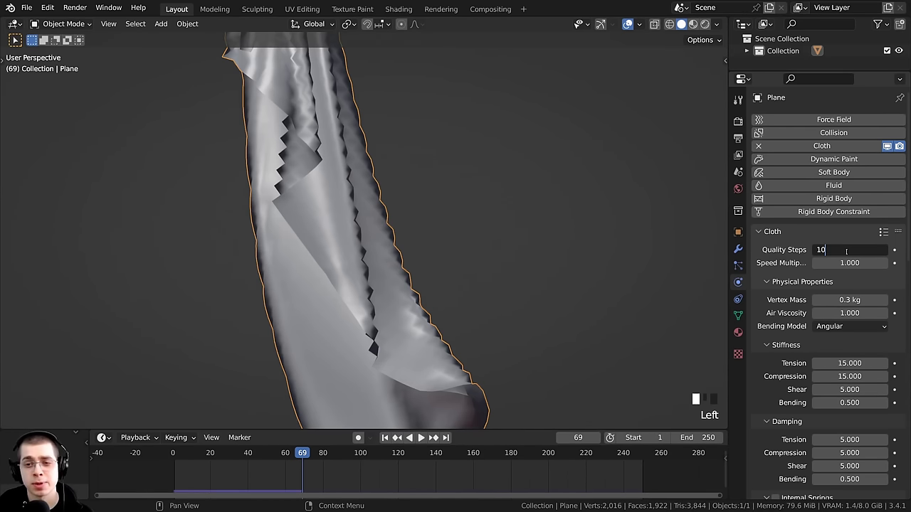
{"action": "left_click", "coordinate": [847, 250]}
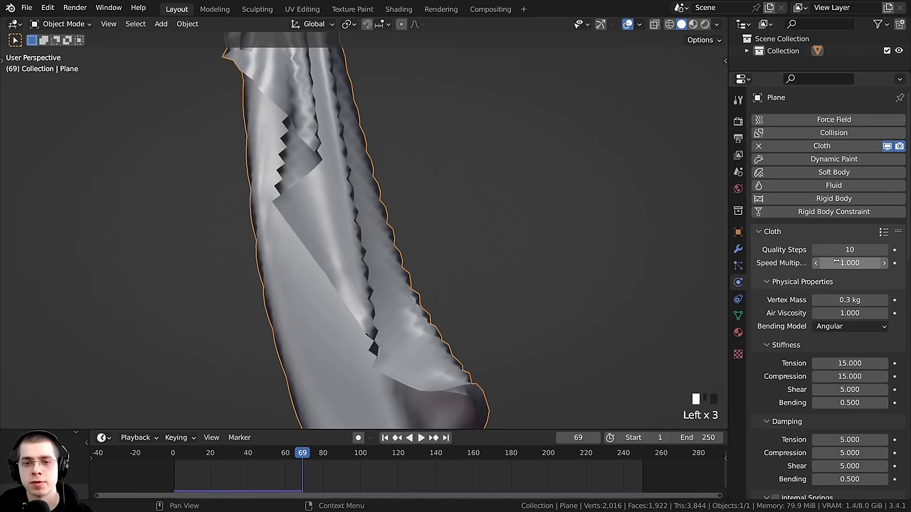
- Rewind to frame 0 and play the cloth simulation, stopping at frame 63
{"action": "left_click", "coordinate": [296, 483]}
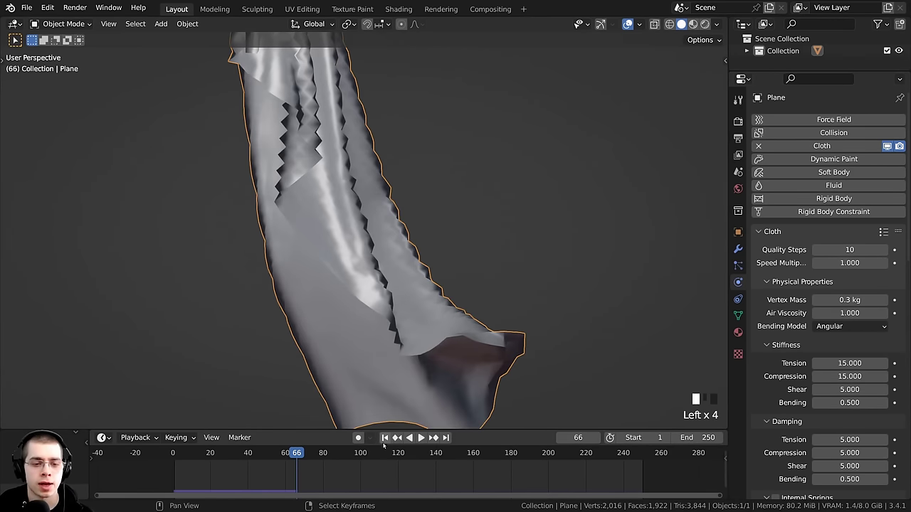
{"action": "left_click_drag", "start_coordinate": [339, 455], "coordinate": [136, 455]}
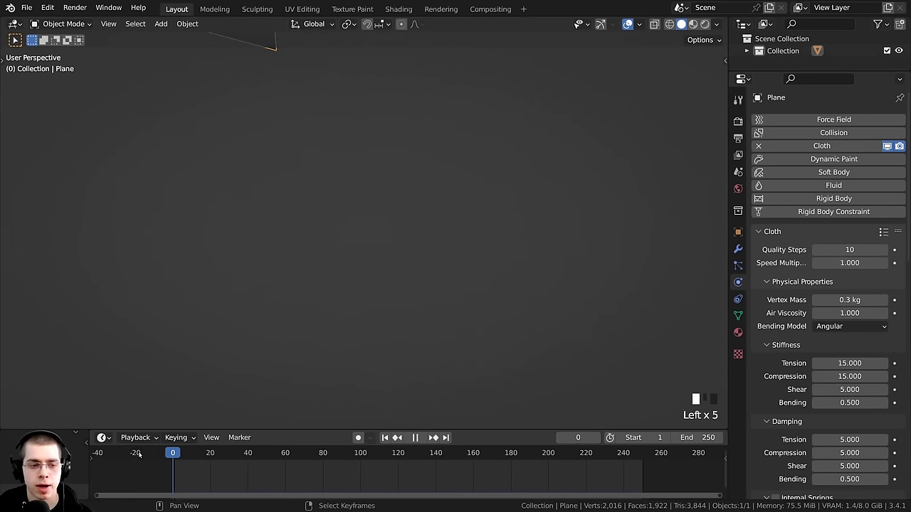
{"action": "scroll", "coordinate": [411, 212], "scroll_direction": "down", "scroll_amount": 8}
{"action": "middle_click_drag", "start_coordinate": [411, 211], "coordinate": [285, 228]}
{"action": "key", "text": "space"}
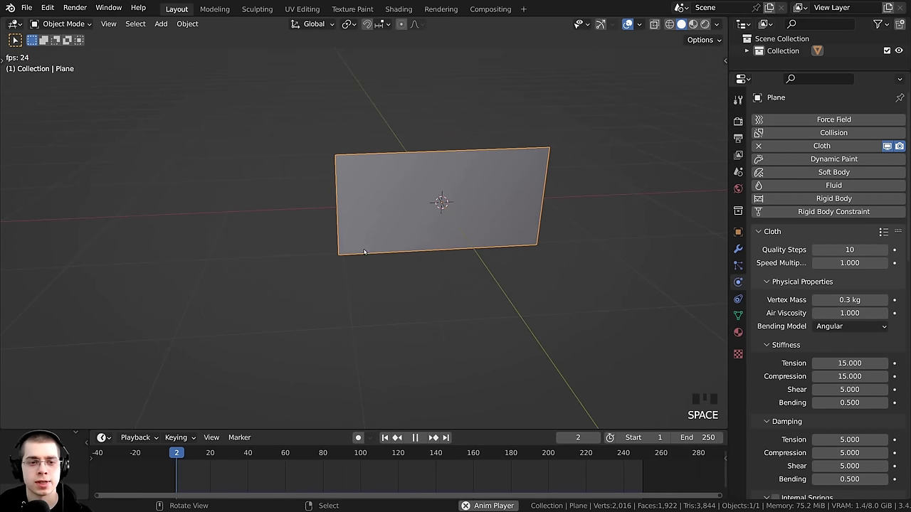
{"action": "middle_click_drag", "start_coordinate": [366, 249], "coordinate": [340, 204]}
{"action": "scroll", "coordinate": [347, 171], "scroll_direction": "up", "scroll_amount": 2}
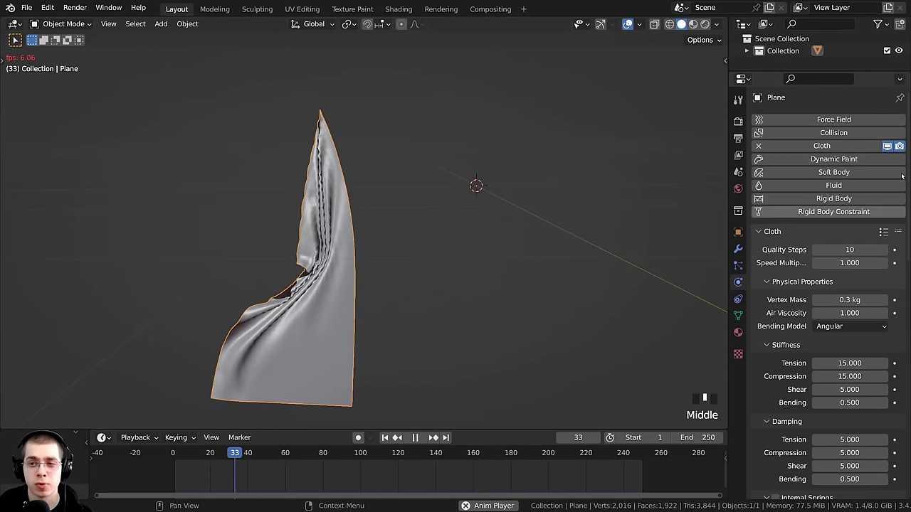
{"action": "left_click", "coordinate": [894, 278]}
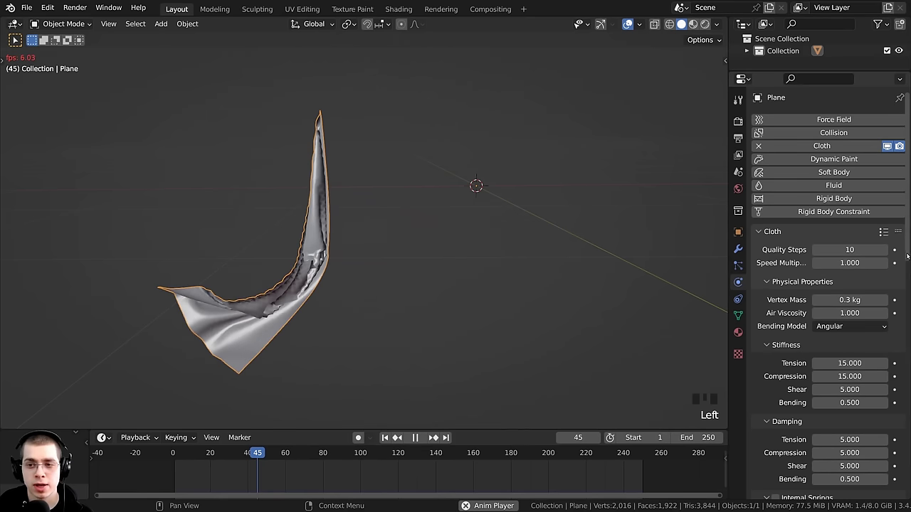
{"action": "left_click_drag", "start_coordinate": [906, 178], "coordinate": [906, 391]}
{"action": "key", "text": "space"}
- Expand the simulation Cache settings, scrub back, and replay the cloth from the start
{"action": "left_click", "coordinate": [767, 161]}
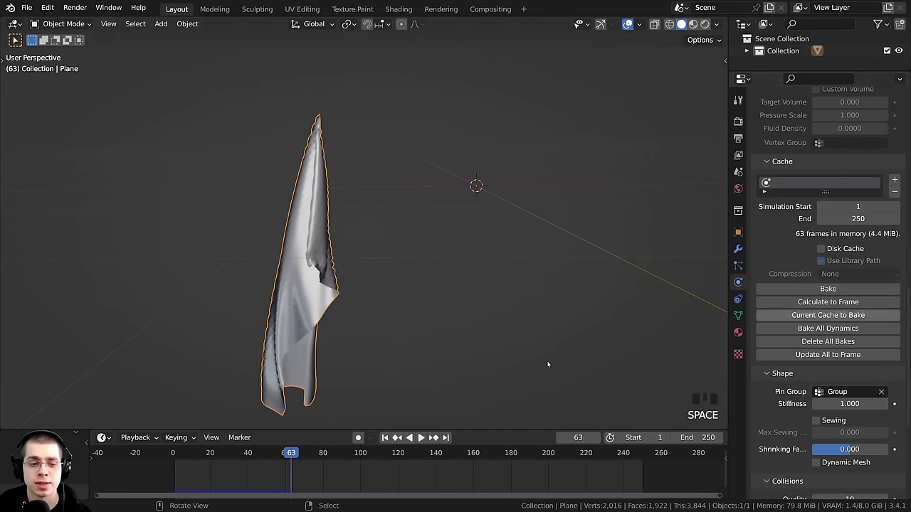
{"action": "left_click", "coordinate": [295, 456]}
{"action": "left_click_drag", "start_coordinate": [296, 456], "coordinate": [171, 455]}
{"action": "key", "text": "space"}
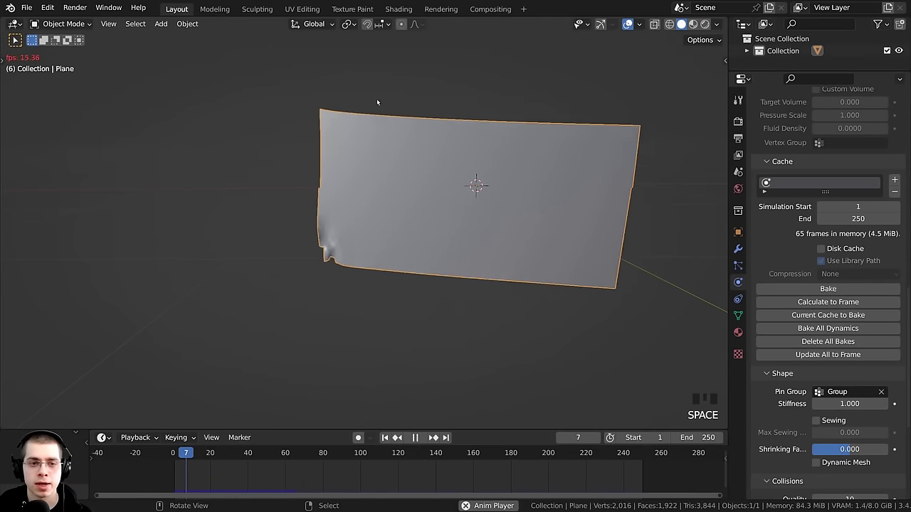
{"action": "middle_click_drag", "start_coordinate": [376, 98], "coordinate": [400, 220]}
{"action": "scroll", "coordinate": [383, 218], "scroll_direction": "up", "scroll_amount": 2}
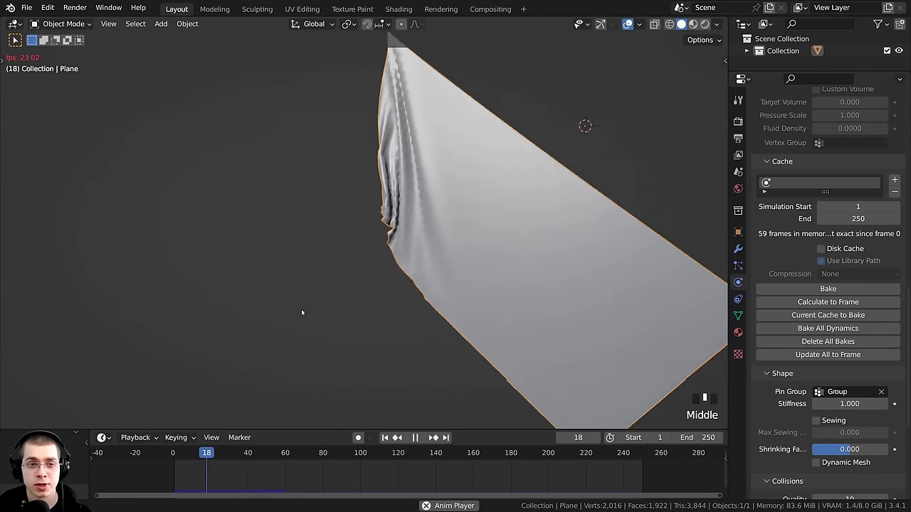
{"action": "middle_click_drag", "start_coordinate": [301, 309], "coordinate": [328, 262]}
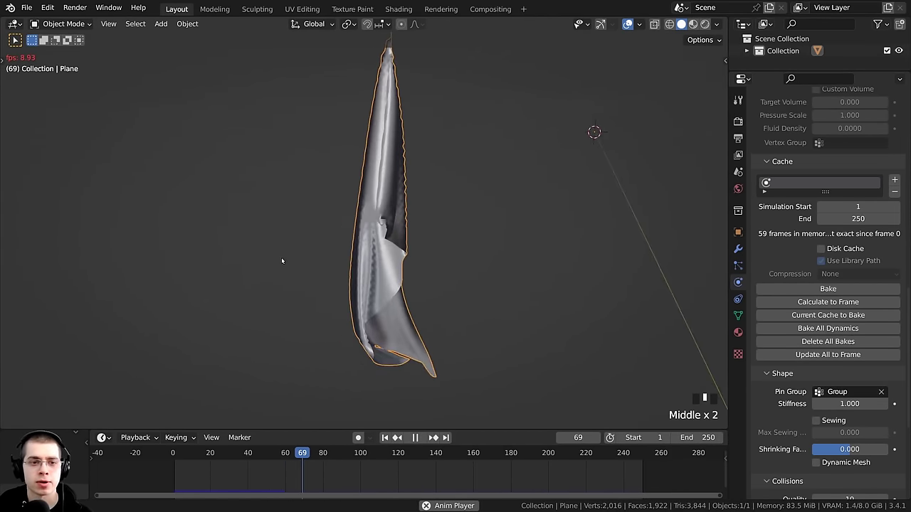
- Rebuild the simulation, stop at frame 23, and bring up the Add menu
{"action": "key", "text": "space"}
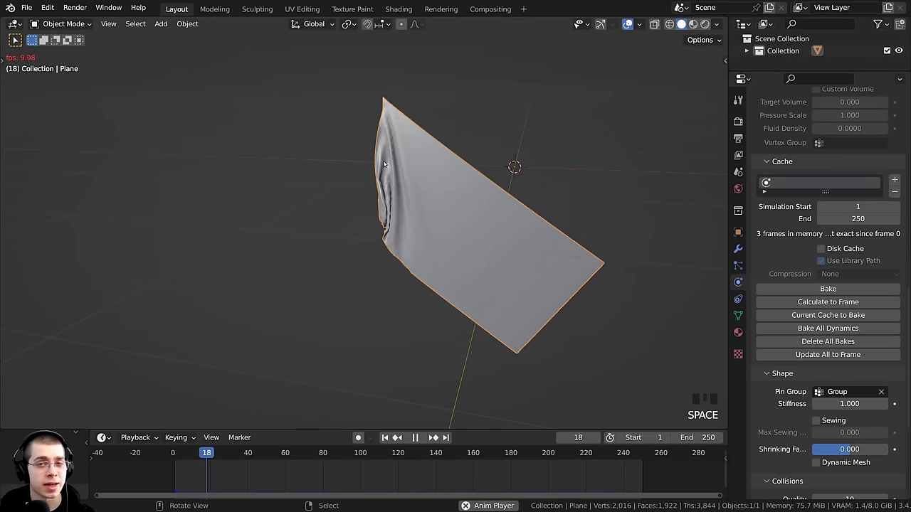
{"action": "key", "text": "space"}
{"action": "middle_click_drag", "start_coordinate": [390, 129], "coordinate": [341, 112]}
{"action": "scroll", "coordinate": [363, 120], "scroll_direction": "down", "scroll_amount": 2}
{"action": "scroll", "coordinate": [366, 114], "scroll_direction": "up", "scroll_amount": 2}
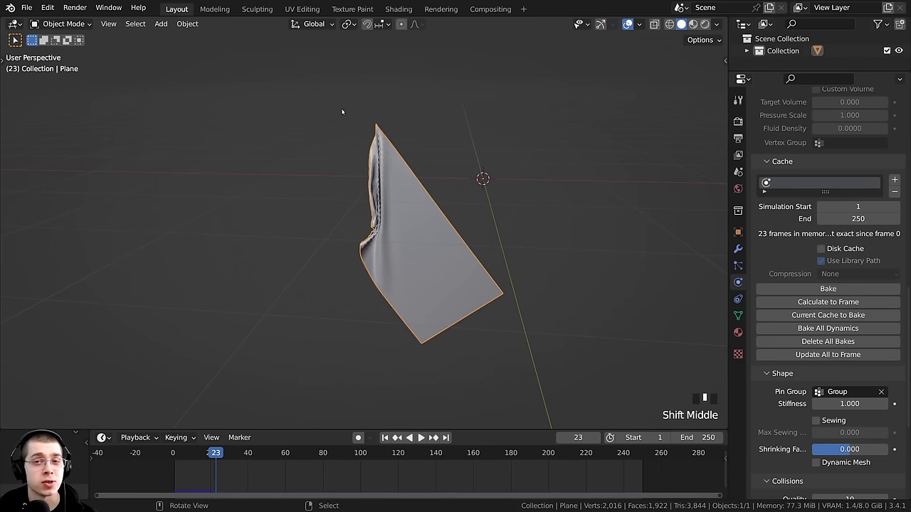
{"action": "key", "text": "shift+a"}
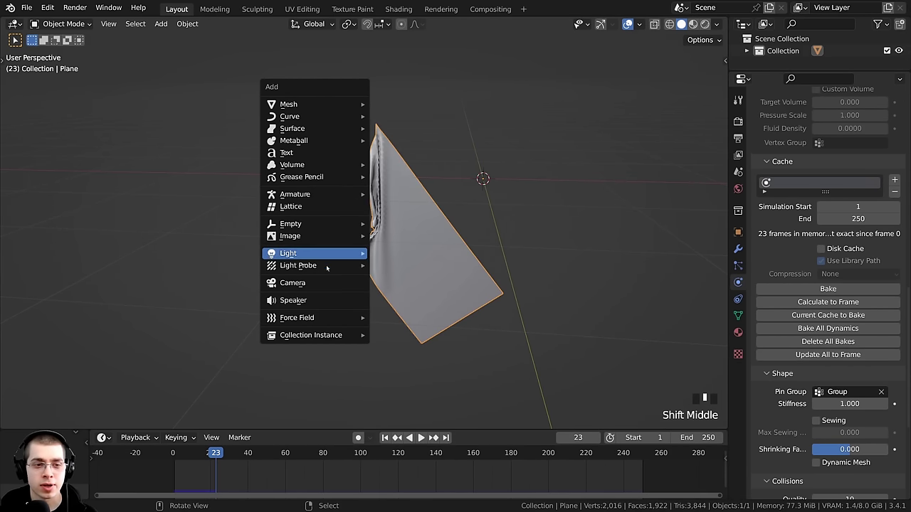
- Add a Wind force field and rotate it 90° to face the cloth
{"action": "mouse_move", "coordinate": [313, 324]}
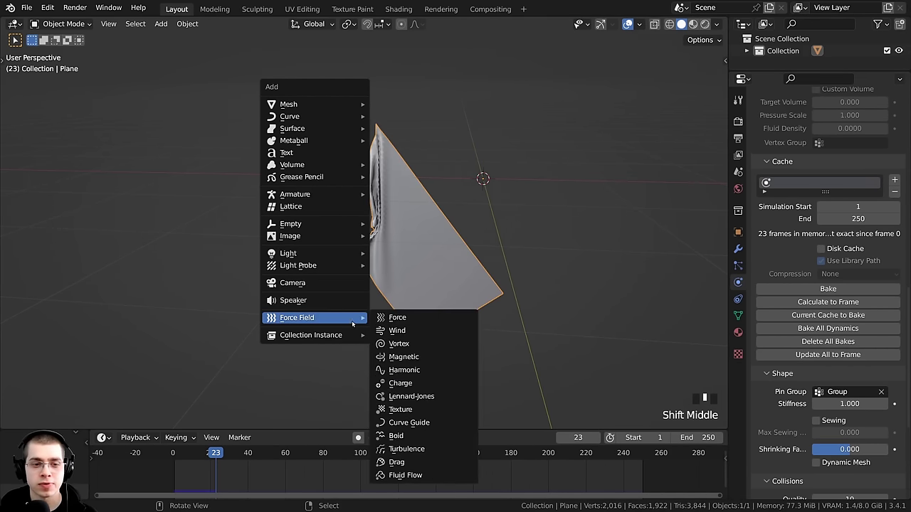
{"action": "left_click", "coordinate": [399, 332]}
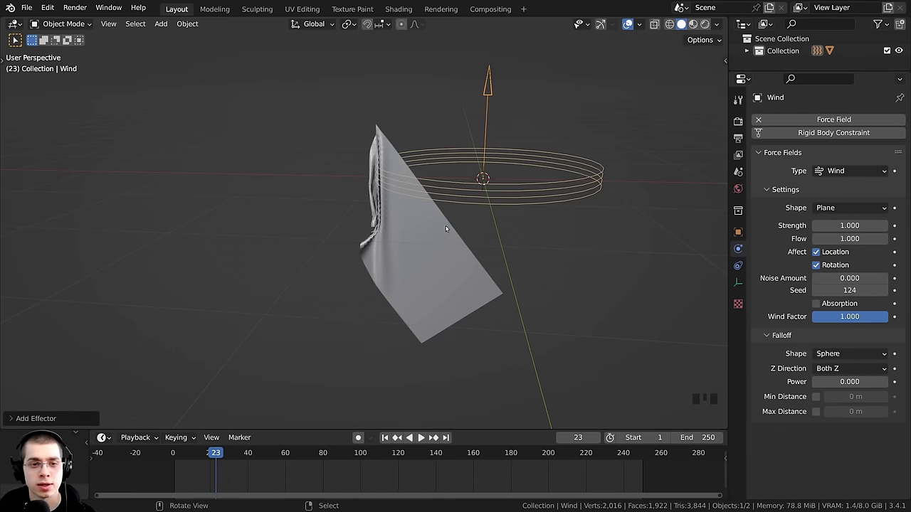
{"action": "scroll", "coordinate": [471, 137], "scroll_direction": "up", "scroll_amount": 2}
{"action": "key", "text": "r"}
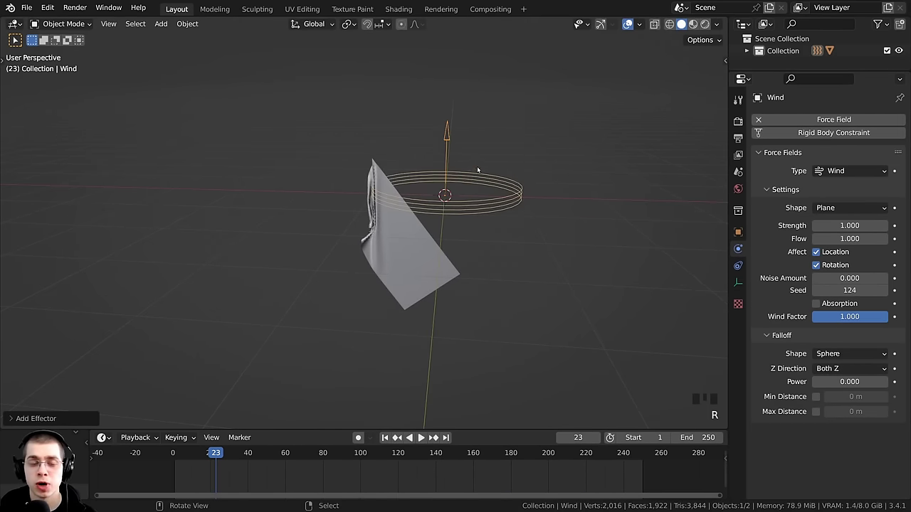
{"action": "middle_click_drag", "start_coordinate": [519, 167], "coordinate": [525, 129]}
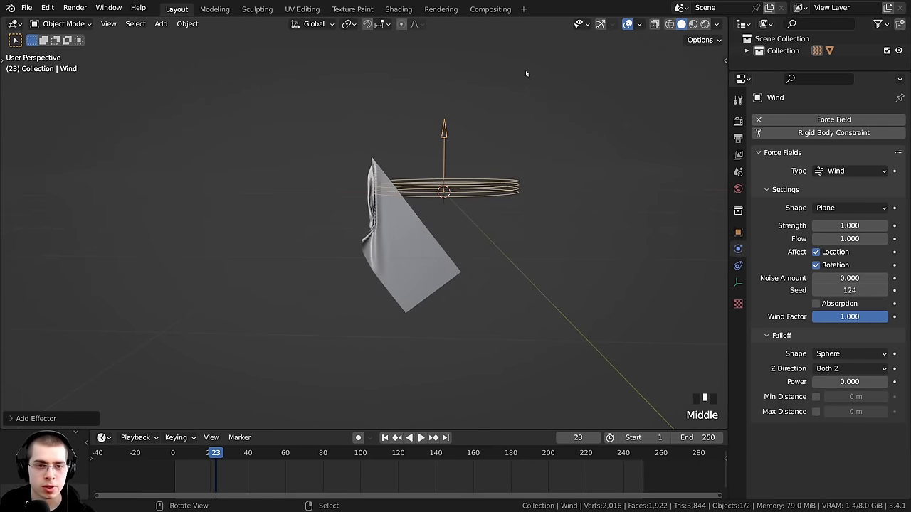
{"action": "key", "text": "r"}
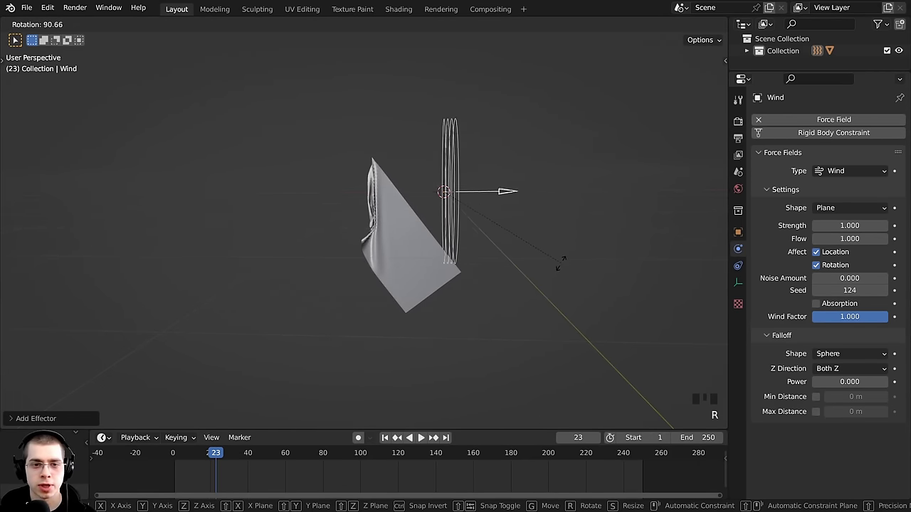
{"action": "left_click", "coordinate": [560, 262]}
- Move the wind field to the left of the cloth
{"action": "key", "text": "g"}
{"action": "left_click", "coordinate": [368, 168]}
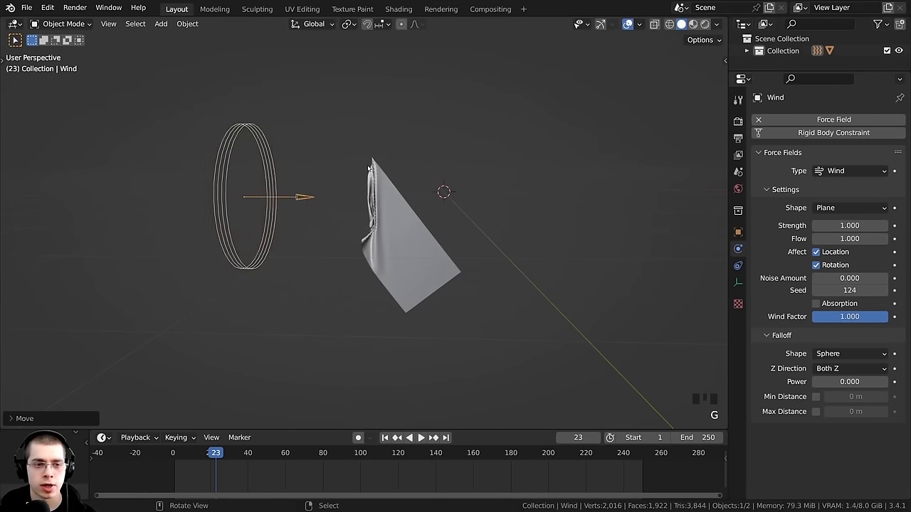
{"action": "middle_click_drag", "start_coordinate": [369, 168], "coordinate": [338, 253]}
{"action": "key", "text": "Escape"}
{"action": "scroll", "coordinate": [408, 193], "scroll_direction": "down", "scroll_amount": 3}
{"action": "scroll", "coordinate": [380, 200], "scroll_direction": "up", "scroll_amount": 1}
{"action": "key", "text": "g"}
{"action": "left_click", "coordinate": [576, 151]}
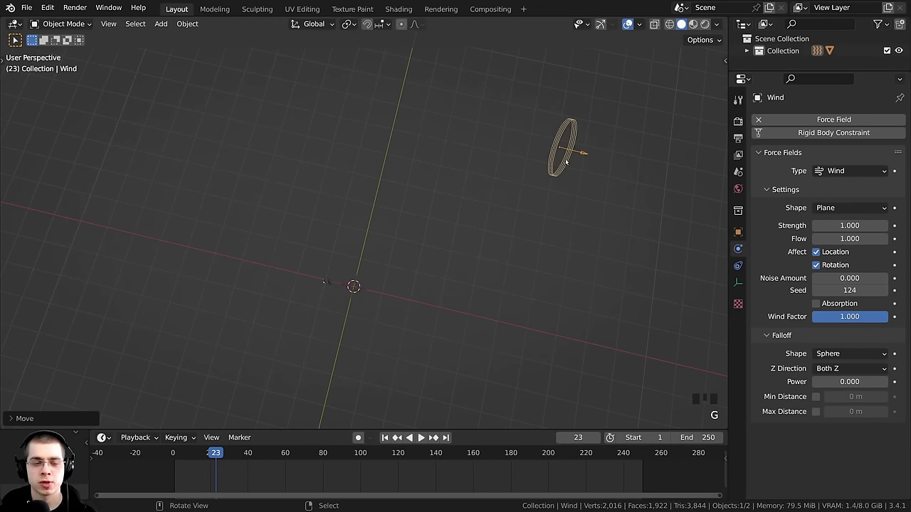
{"action": "scroll", "coordinate": [565, 162], "scroll_direction": "down", "scroll_amount": 2}
{"action": "middle_click_drag", "start_coordinate": [565, 162], "coordinate": [140, 203]}
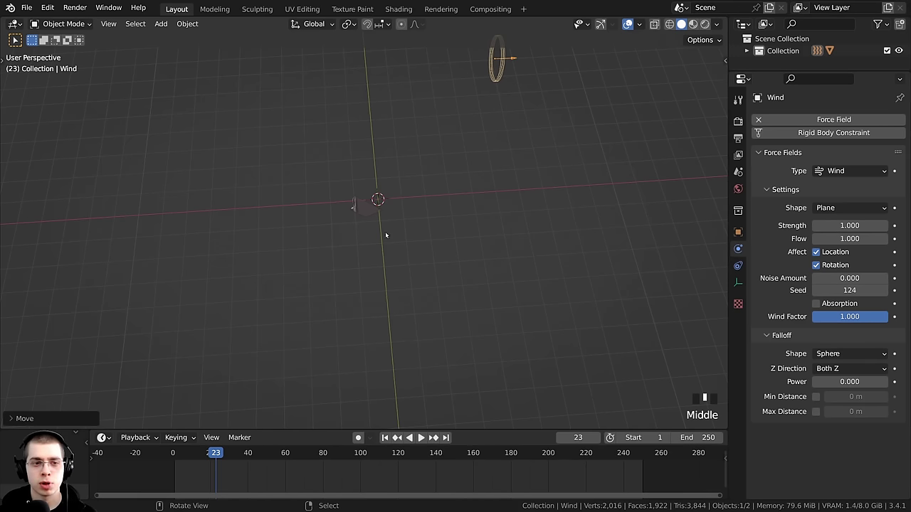
{"action": "scroll", "coordinate": [256, 245], "scroll_direction": "down", "scroll_amount": 2}
{"action": "scroll", "coordinate": [489, 205], "scroll_direction": "up", "scroll_amount": 1}
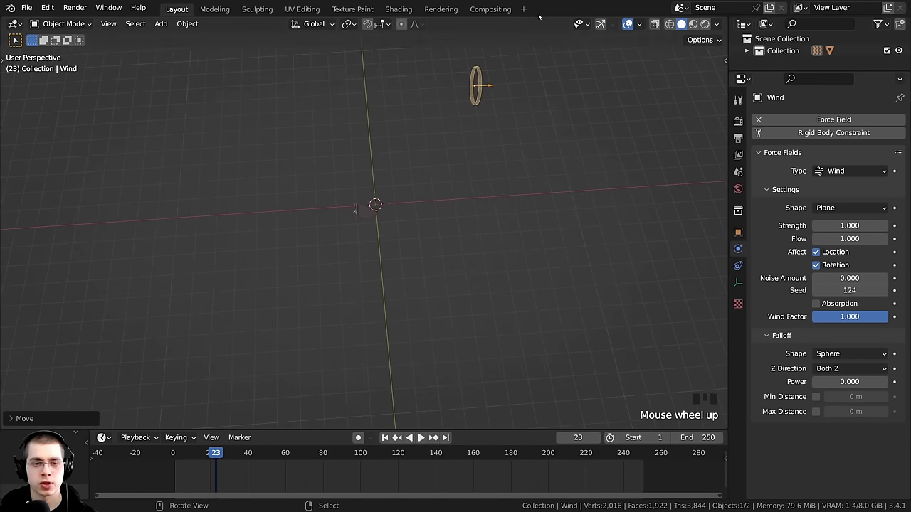
{"action": "middle_click_drag", "start_coordinate": [490, 205], "coordinate": [581, 125]}
{"action": "middle_click_drag", "start_coordinate": [326, 144], "coordinate": [410, 174]}
- Tilt the wind field so its arrow points at the flag
{"action": "key", "text": "r"}
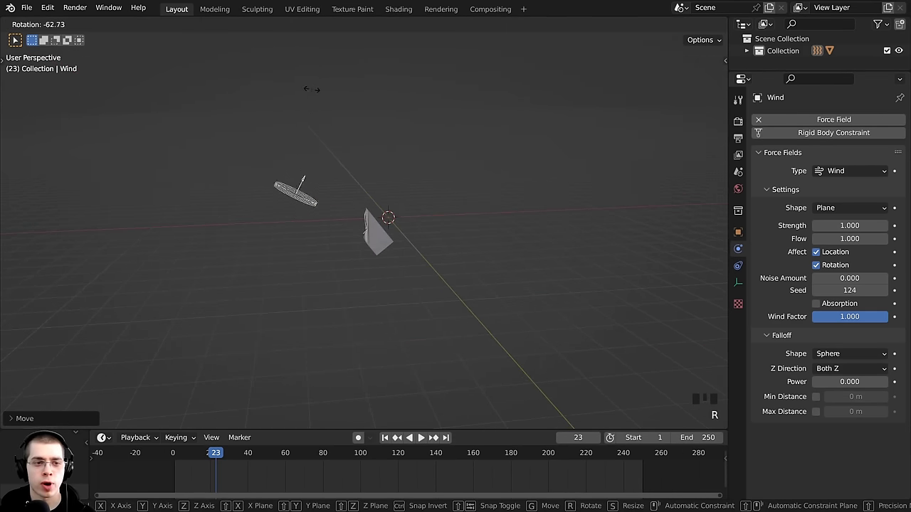
{"action": "left_click", "coordinate": [346, 205]}
{"action": "middle_click_drag", "start_coordinate": [346, 206], "coordinate": [338, 152]}
{"action": "key", "text": "r"}
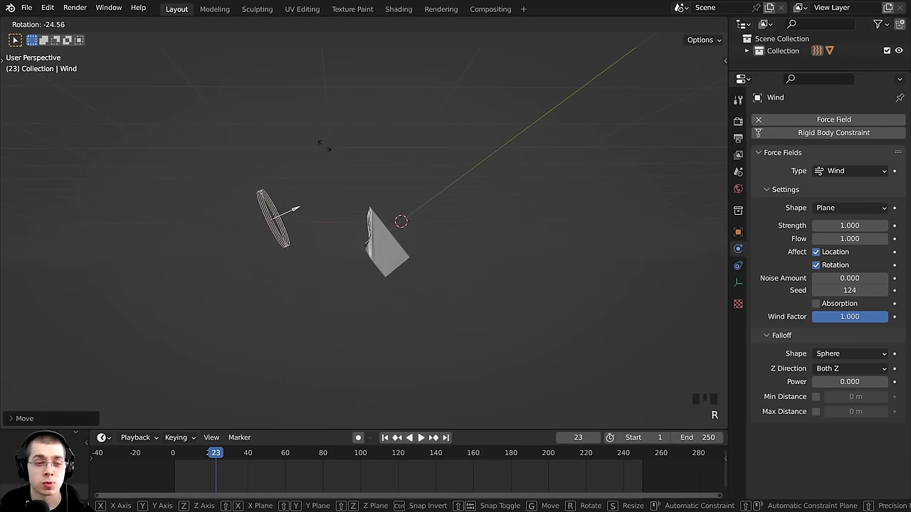
{"action": "right_click", "coordinate": [313, 220]}
{"action": "scroll", "coordinate": [320, 227], "scroll_direction": "up", "scroll_amount": 2}
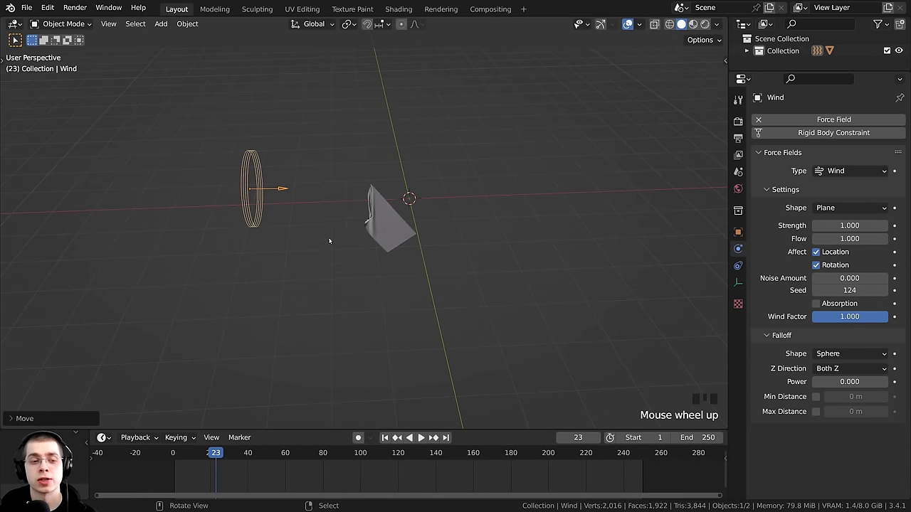
{"action": "middle_click_drag", "start_coordinate": [328, 237], "coordinate": [469, 186], "text": "shift"}
- Reposition the wind field and rewind the animation to the start
{"action": "key", "text": "g"}
{"action": "right_click", "coordinate": [305, 232]}
{"action": "key", "text": "g"}
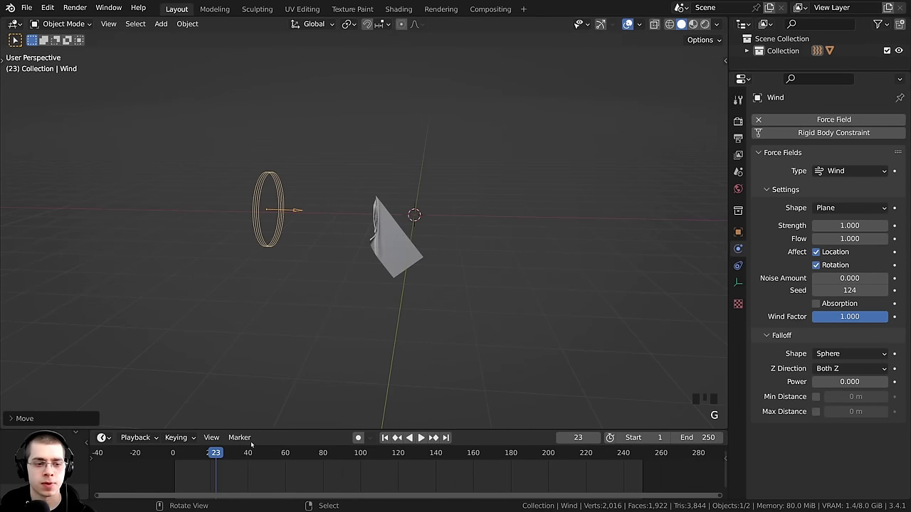
{"action": "left_click_drag", "start_coordinate": [195, 457], "coordinate": [175, 456]}
{"action": "scroll", "coordinate": [345, 260], "scroll_direction": "up", "scroll_amount": 4}
- Play the wind-blown cloth simulation and stop it at frame 38
{"action": "key", "text": "space"}
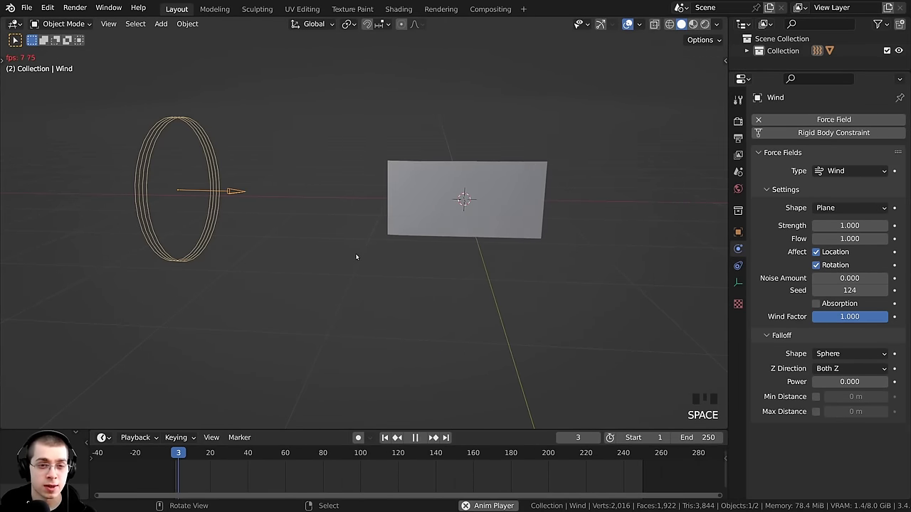
{"action": "middle_click_drag", "start_coordinate": [356, 254], "coordinate": [344, 246], "text": "shift"}
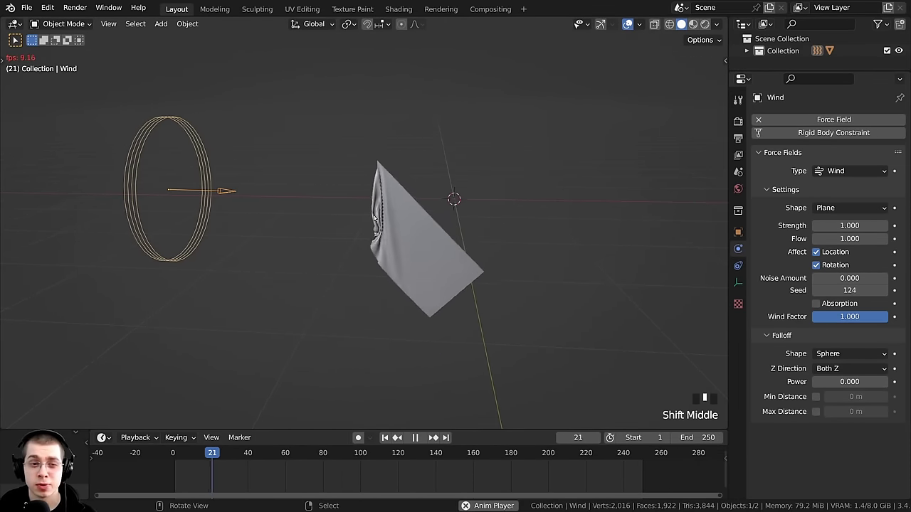
{"action": "middle_click_drag", "start_coordinate": [371, 219], "coordinate": [243, 163]}
{"action": "key", "text": "space"}
{"action": "scroll", "coordinate": [243, 163], "scroll_direction": "up", "scroll_amount": 2}
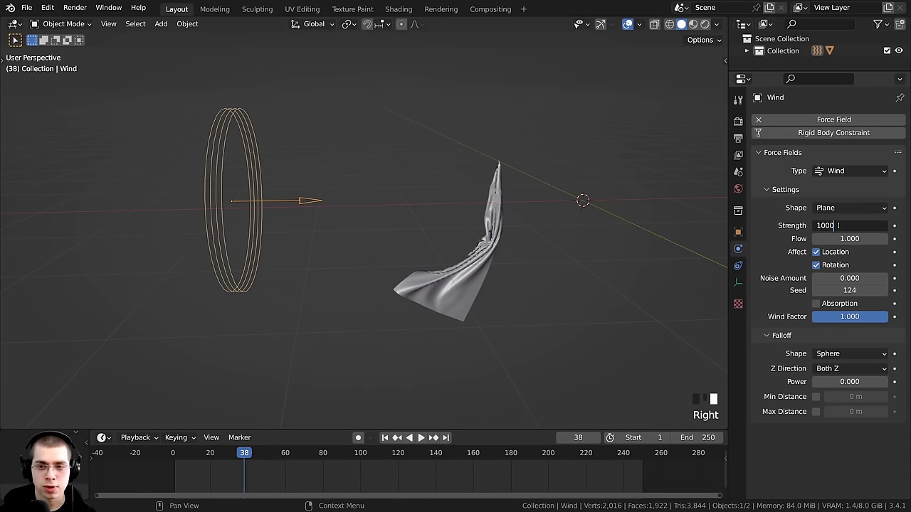
- Set the wind Strength to 1000 and centre the cloth and wind field in view
{"action": "key", "text": "Return"}
{"action": "scroll", "coordinate": [590, 288], "scroll_direction": "down", "scroll_amount": 10}
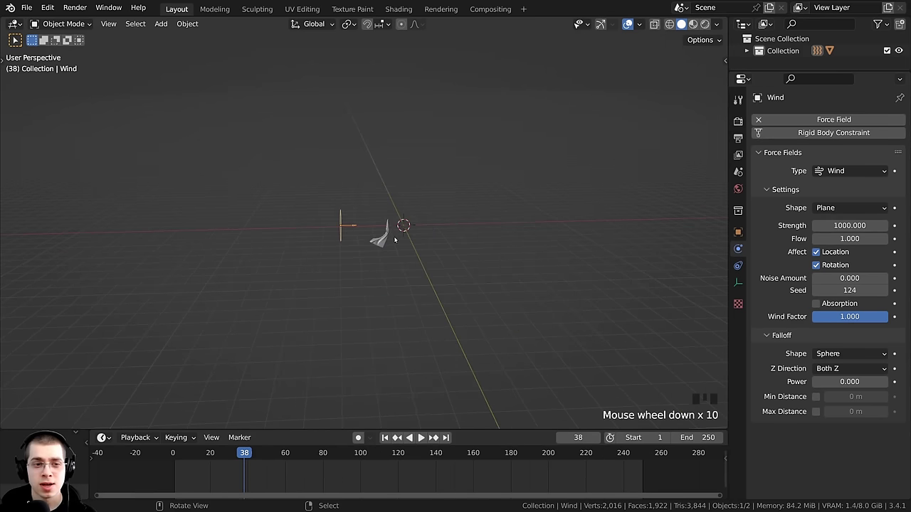
{"action": "middle_click_drag", "start_coordinate": [394, 240], "coordinate": [439, 244]}
{"action": "scroll", "coordinate": [384, 244], "scroll_direction": "down", "scroll_amount": 3}
{"action": "middle_click_drag", "start_coordinate": [384, 244], "coordinate": [331, 254], "text": "shift"}
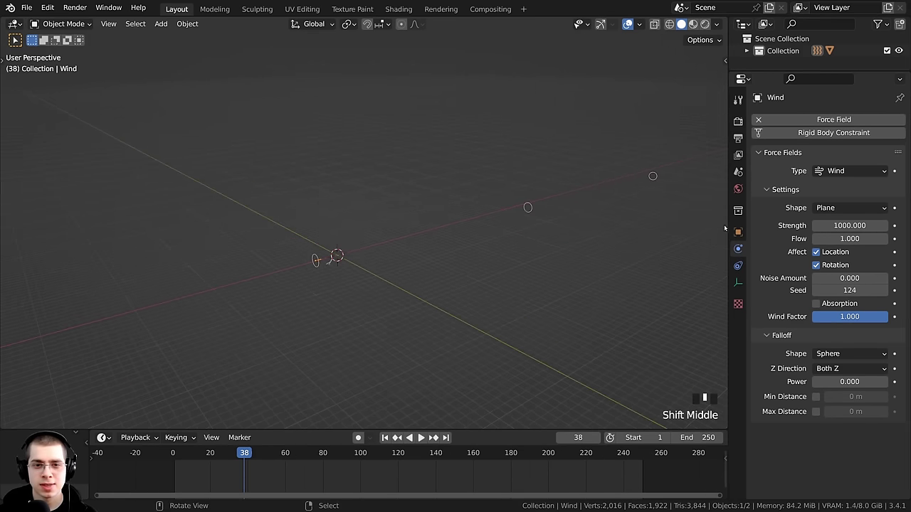
{"action": "left_click_drag", "start_coordinate": [849, 225], "coordinate": [857, 224], "text": "shift"}
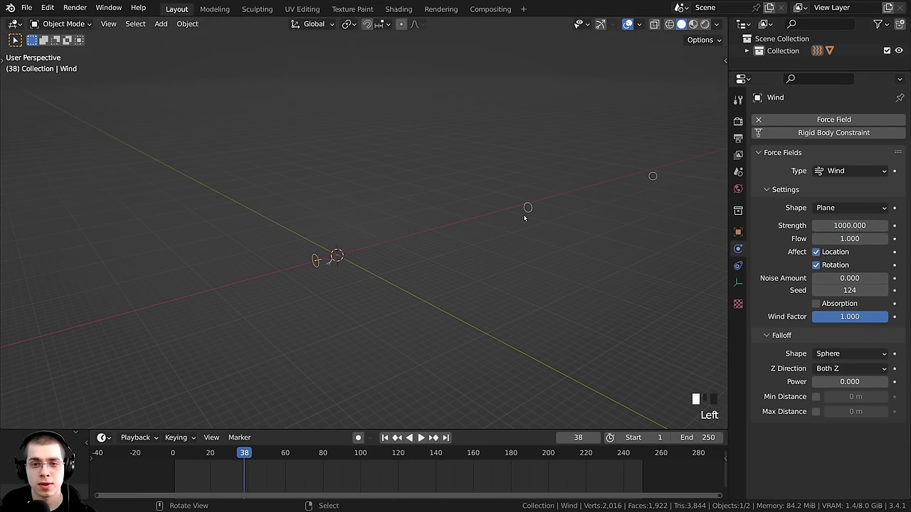
{"action": "middle_click_drag", "start_coordinate": [523, 214], "coordinate": [671, 252]}
{"action": "scroll", "coordinate": [451, 276], "scroll_direction": "up", "scroll_amount": 3}
{"action": "middle_click_drag", "start_coordinate": [451, 277], "coordinate": [245, 410], "text": "shift"}
- Replay the cloth from frame 0, framing the selected plane, and stop at frame 50
{"action": "left_click_drag", "start_coordinate": [244, 453], "coordinate": [171, 453]}
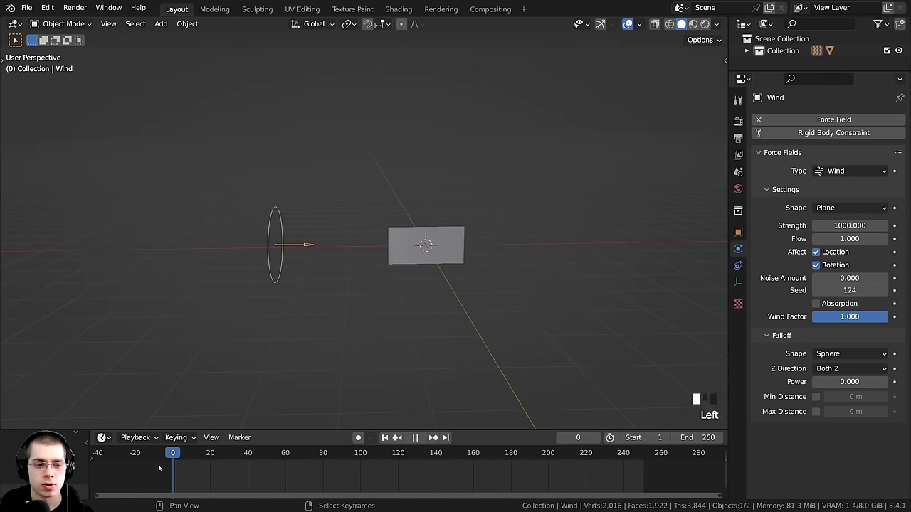
{"action": "scroll", "coordinate": [373, 321], "scroll_direction": "up", "scroll_amount": 6}
{"action": "key", "text": "space"}
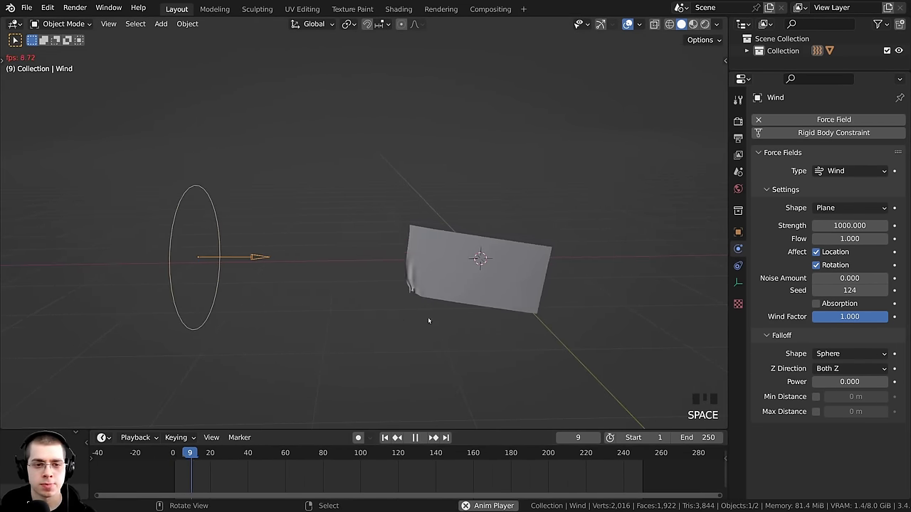
{"action": "middle_click_drag", "start_coordinate": [429, 321], "coordinate": [441, 341]}
{"action": "right_click", "coordinate": [441, 341]}
{"action": "key", "text": "KP_Decimal"}
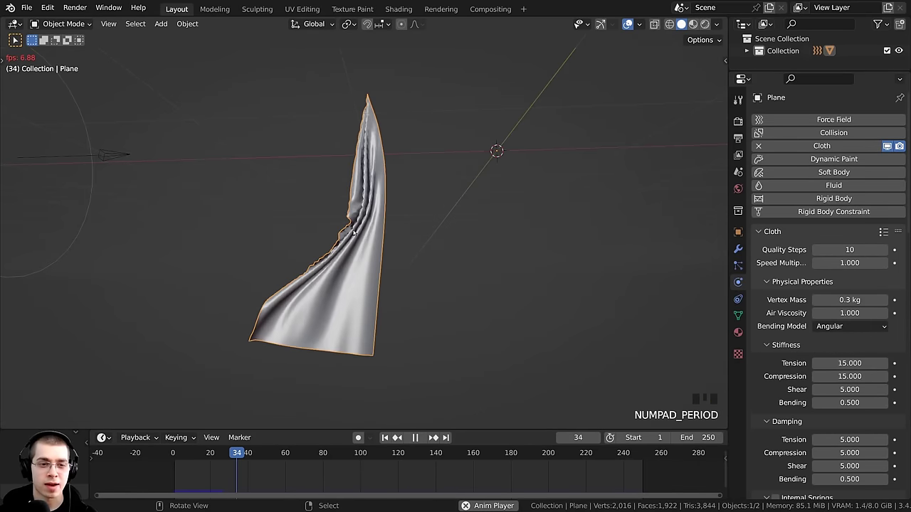
{"action": "scroll", "coordinate": [323, 230], "scroll_direction": "down", "scroll_amount": 2}
{"action": "middle_click_drag", "start_coordinate": [323, 230], "coordinate": [348, 210]}
{"action": "key", "text": "space"}
- Raise the wind Strength to 100000 and replay from the start frame
{"action": "double_click", "coordinate": [838, 226]}
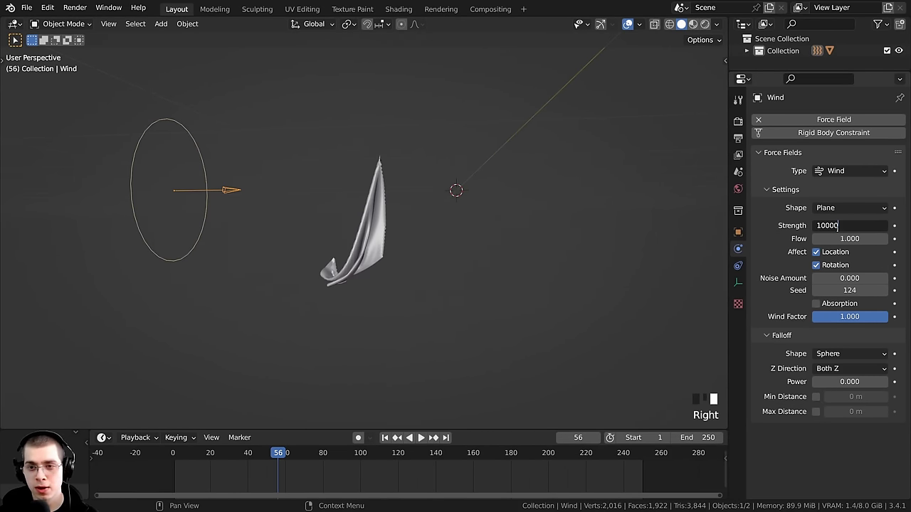
{"action": "type", "text": "100000.000"}
{"action": "key", "text": "Return"}
{"action": "key", "text": "shift+Left"}
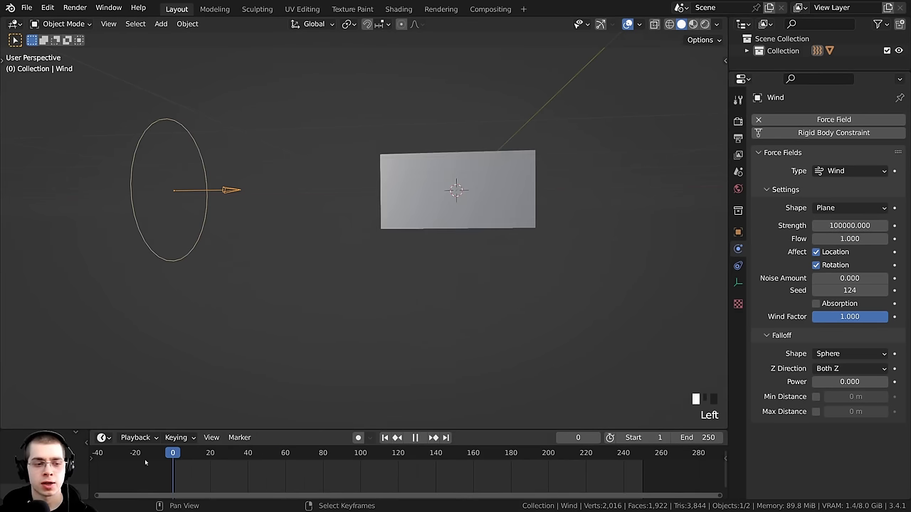
{"action": "key", "text": "space"}
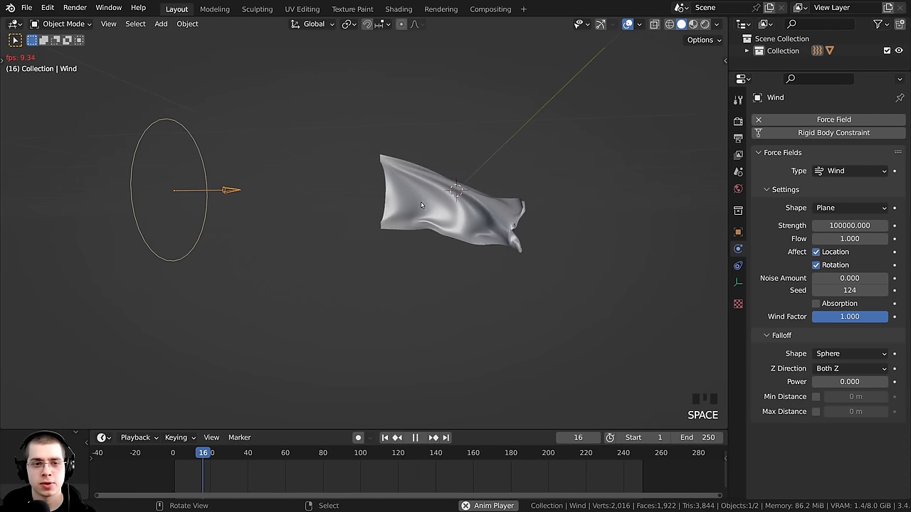
- Rewind and replay the stronger-wind flag animation, then stop playback
{"action": "middle_click_drag", "start_coordinate": [434, 214], "coordinate": [388, 228]}
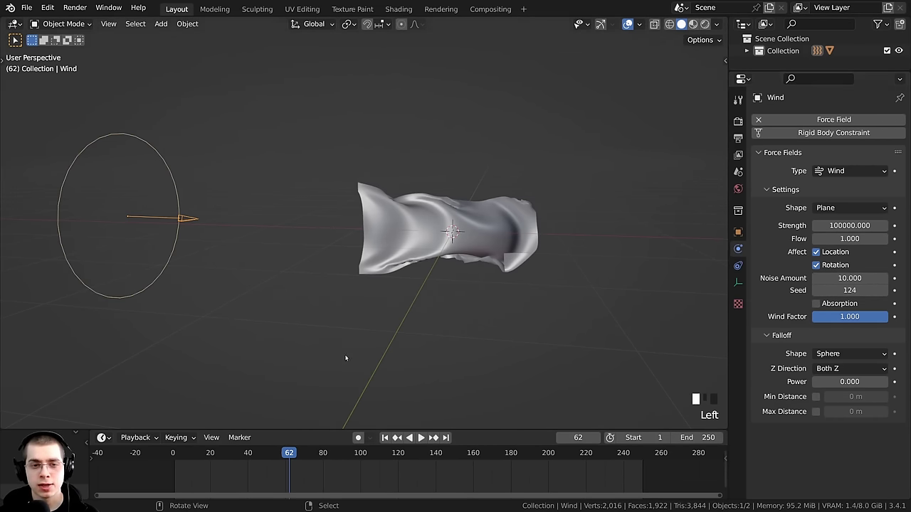
{"action": "key", "text": "Left"}
{"action": "key", "text": "space"}
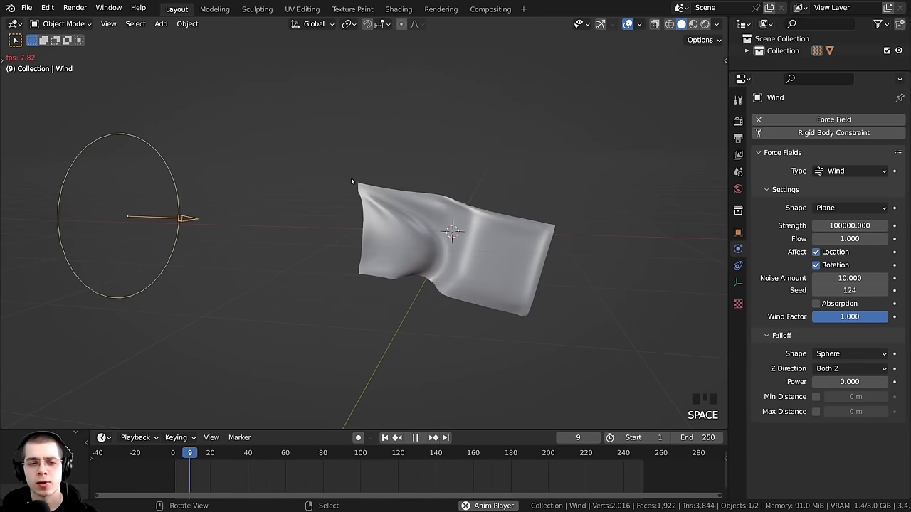
{"action": "mouse_move", "coordinate": [394, 219]}
{"action": "middle_mouse_down", "text": "shift"}
{"action": "mouse_move", "coordinate": [366, 234]}
{"action": "mouse_move", "coordinate": [394, 232]}
{"action": "middle_mouse_up", "text": "shift"}
{"action": "scroll", "coordinate": [282, 242], "scroll_direction": "up", "scroll_amount": 2}
{"action": "key", "text": "space"}
{"action": "scroll", "coordinate": [384, 239], "scroll_direction": "up", "scroll_amount": 2}
- Reselect the cloth flag and widen the Properties editor to show its cloth settings
{"action": "right_click", "coordinate": [394, 232]}
{"action": "scroll", "coordinate": [435, 251], "scroll_direction": "up", "scroll_amount": 1}
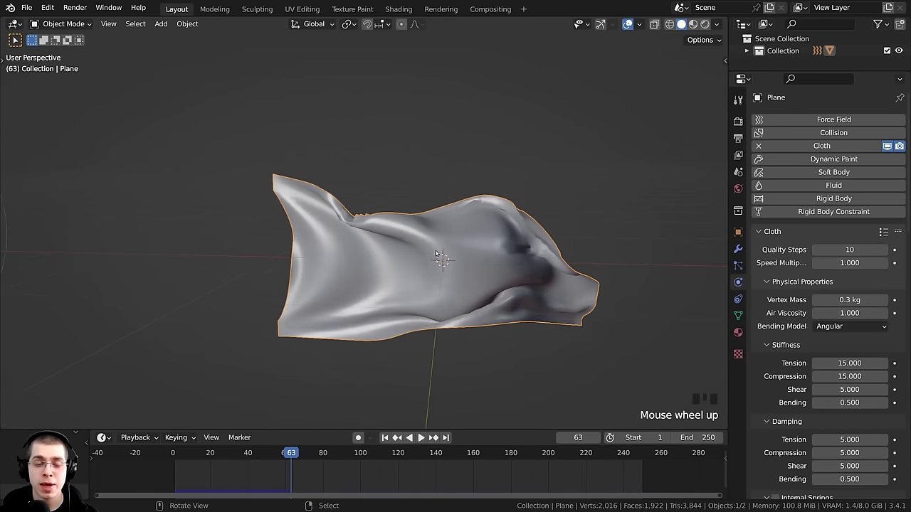
{"action": "scroll", "coordinate": [390, 263], "scroll_direction": "down", "scroll_amount": 4}
{"action": "right_click", "coordinate": [166, 237]}
{"action": "scroll", "coordinate": [207, 233], "scroll_direction": "up", "scroll_amount": 1}
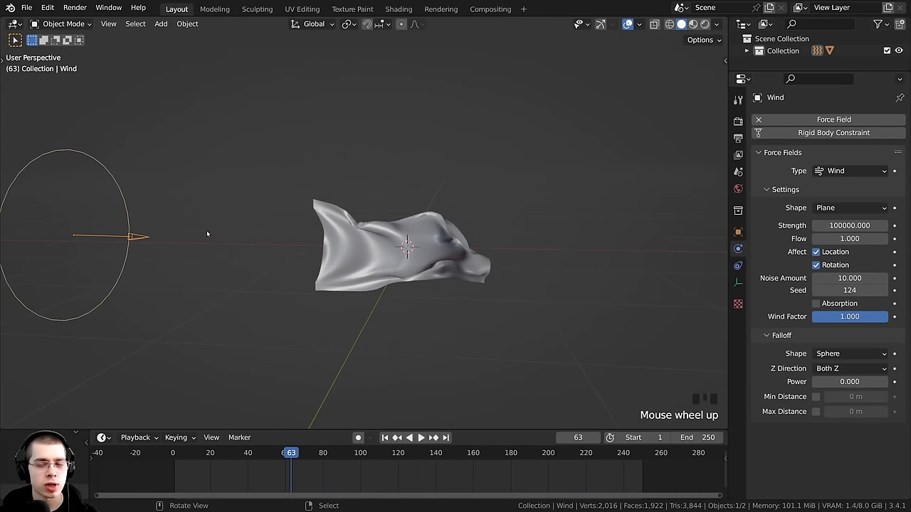
{"action": "right_click", "coordinate": [388, 260]}
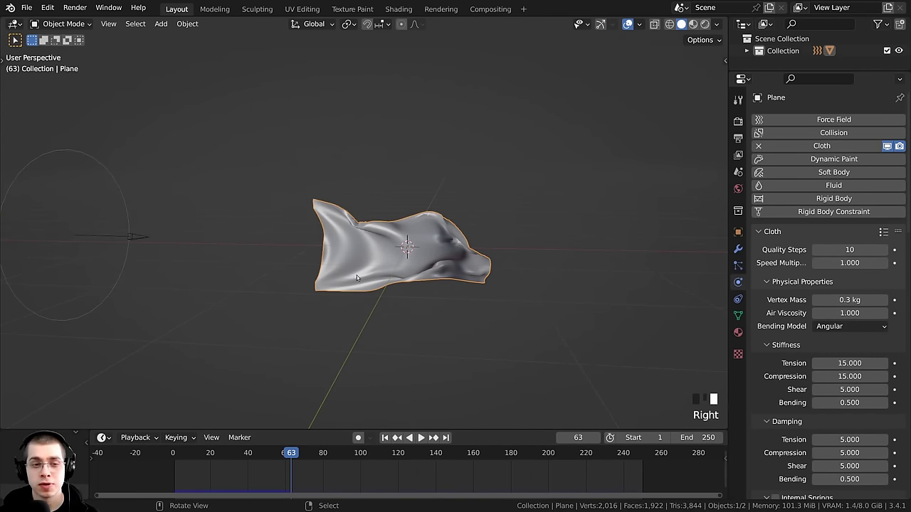
{"action": "left_click_drag", "start_coordinate": [727, 269], "coordinate": [680, 281]}
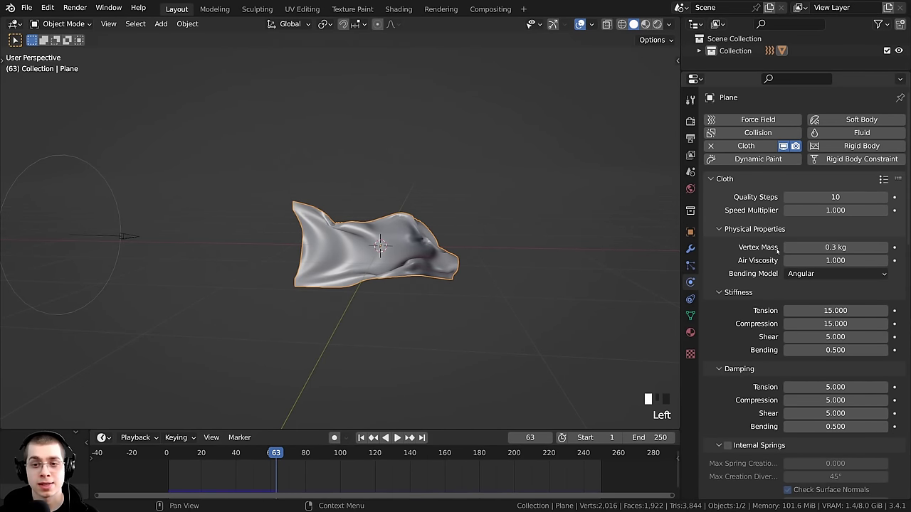
- Set the cloth Vertex Mass to 0.05 kg and replay the simulation from the start
{"action": "left_click", "coordinate": [824, 249]}
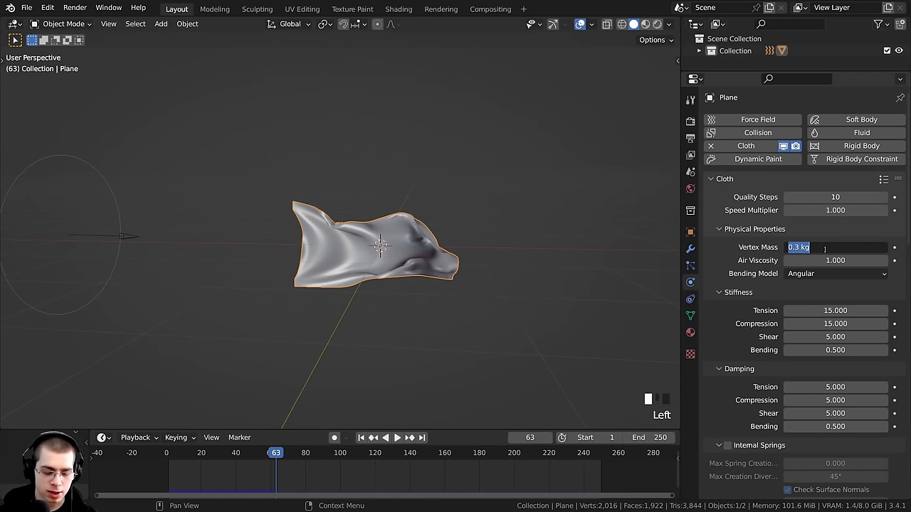
{"action": "left_click", "coordinate": [824, 248]}
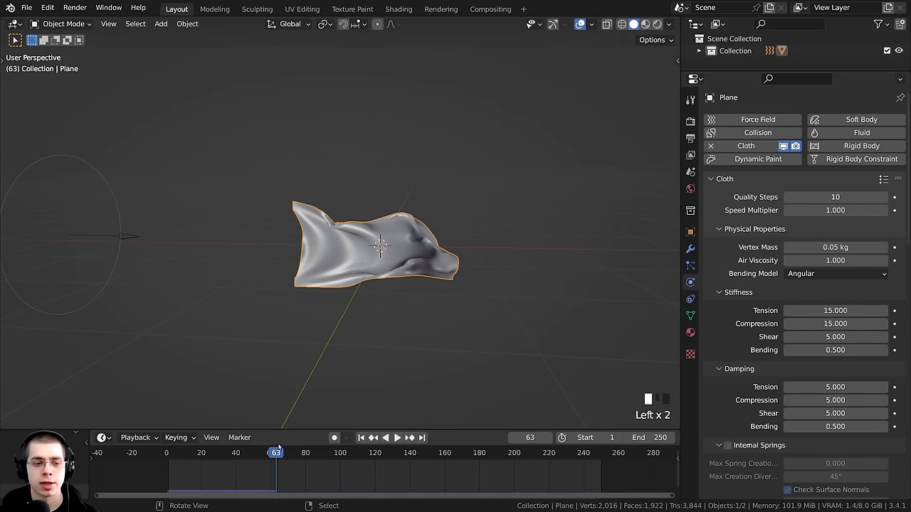
{"action": "left_click_drag", "start_coordinate": [276, 452], "coordinate": [169, 453]}
{"action": "key", "text": "space"}
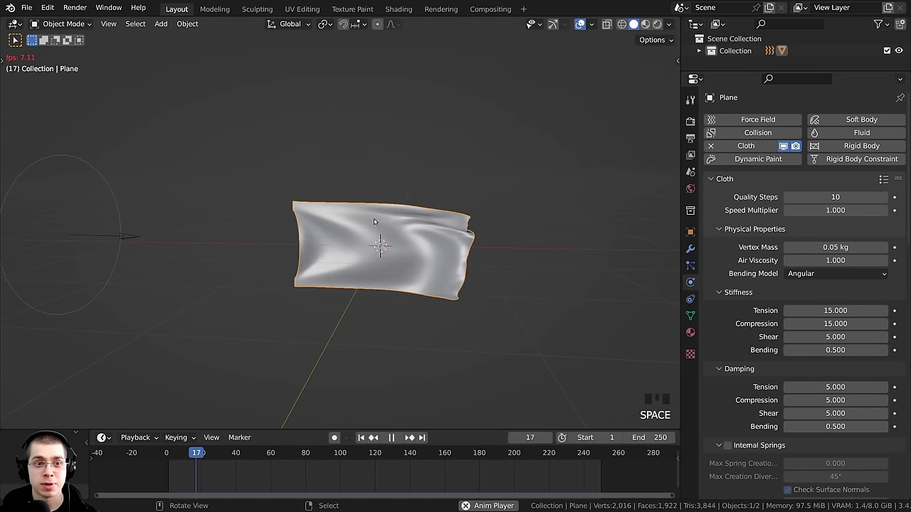
{"action": "key", "text": "space"}
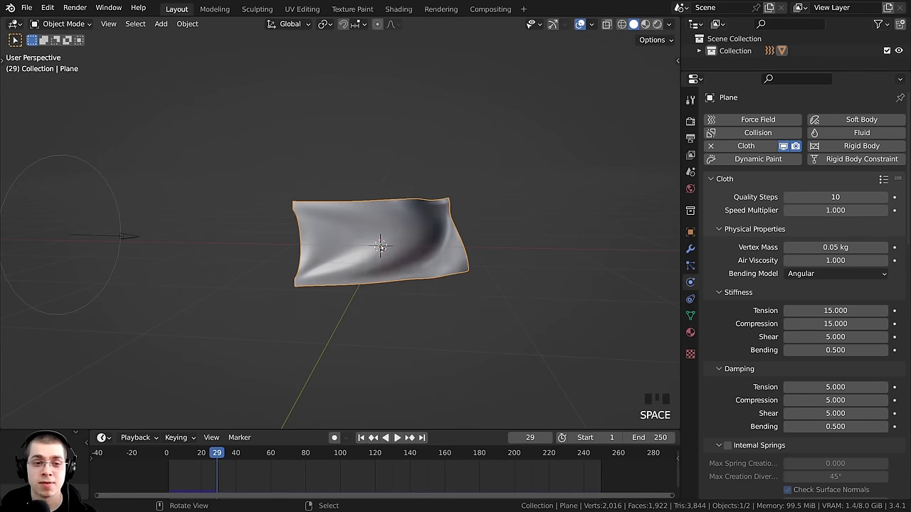
- Lower the Wind field's Strength to 10000 and replay to watch the flag flap
{"action": "middle_click_drag", "start_coordinate": [118, 230], "coordinate": [218, 227], "text": "shift"}
{"action": "right_click", "coordinate": [168, 240]}
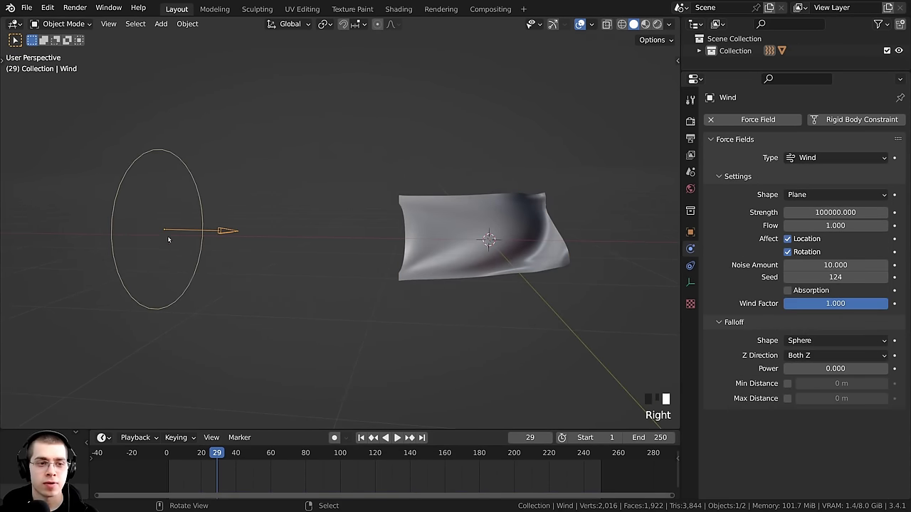
{"action": "left_click", "coordinate": [835, 213]}
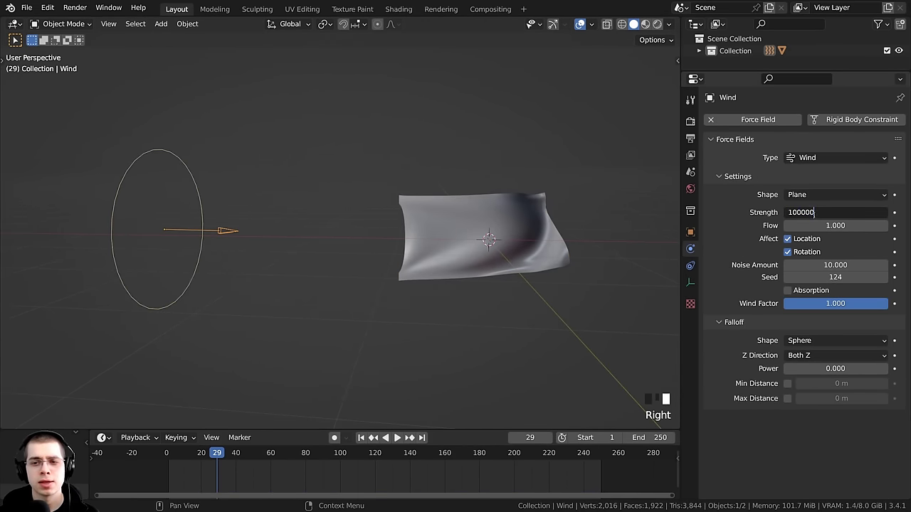
{"action": "key", "text": "Return"}
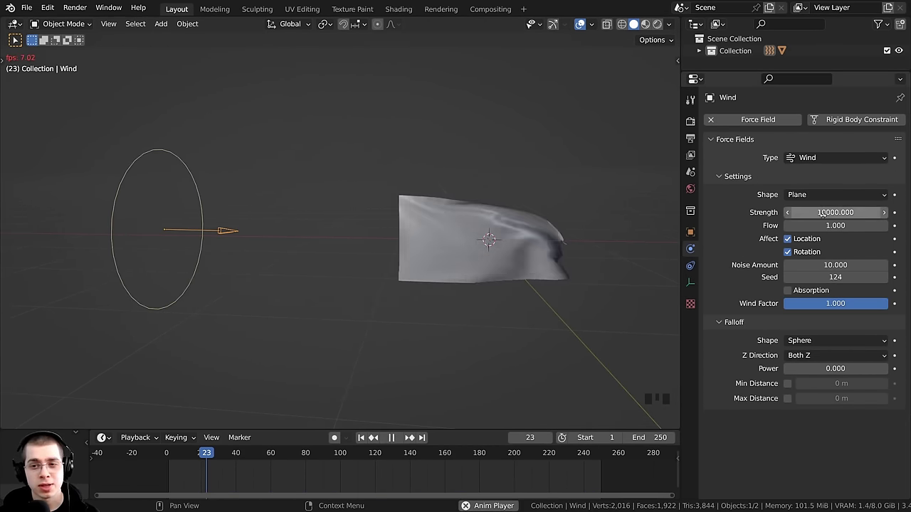
{"action": "key", "text": "space"}
{"action": "middle_click_drag", "start_coordinate": [581, 244], "coordinate": [514, 232]}
{"action": "scroll", "coordinate": [442, 240], "scroll_direction": "up", "scroll_amount": 2}
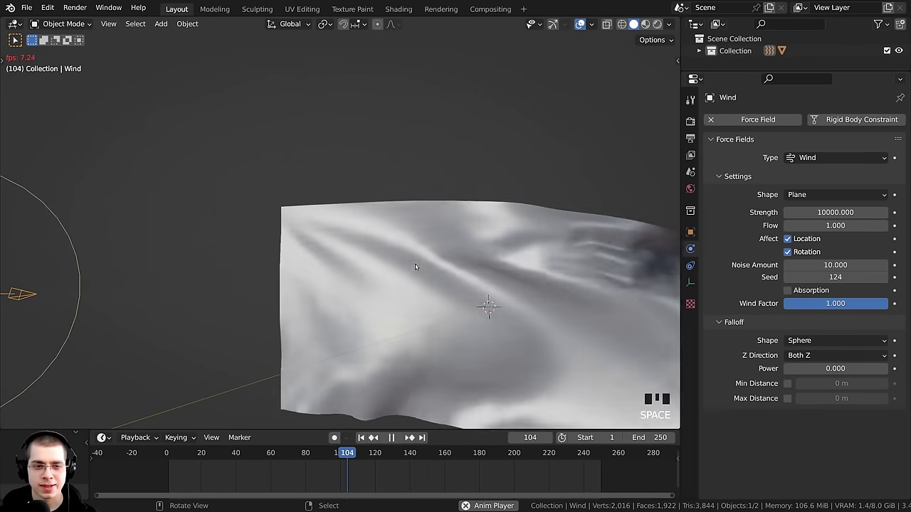
{"action": "scroll", "coordinate": [439, 261], "scroll_direction": "down", "scroll_amount": 1}
{"action": "middle_click_drag", "start_coordinate": [439, 261], "coordinate": [375, 245], "text": "shift"}
{"action": "middle_click_drag", "start_coordinate": [383, 314], "coordinate": [392, 311]}
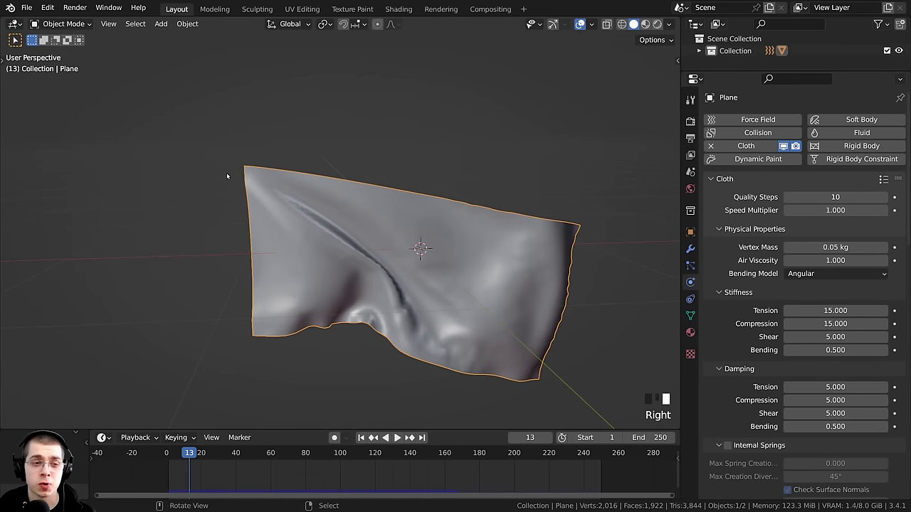
- Move the flag plane with G, retrying once before dropping it in place
{"action": "scroll", "coordinate": [243, 214], "scroll_direction": "down", "scroll_amount": 2}
{"action": "key", "text": "g"}
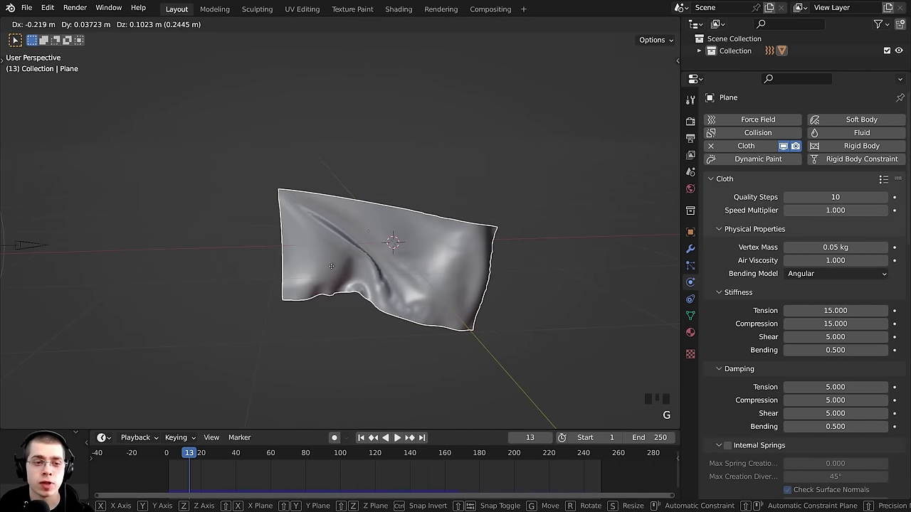
{"action": "right_click", "coordinate": [313, 269]}
{"action": "key", "text": "g"}
{"action": "left_click", "coordinate": [296, 243]}
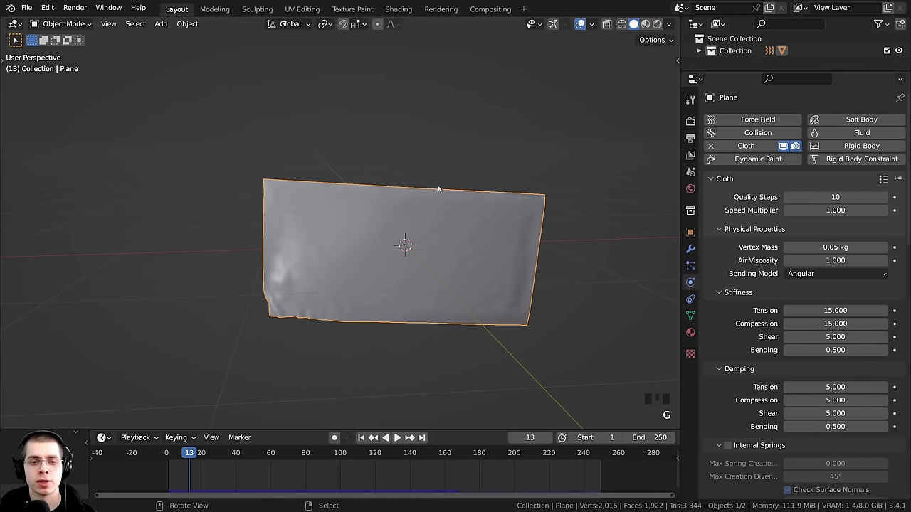
- Return to frame 0 and play, cancelling an attempted move during playback
{"action": "left_click", "coordinate": [146, 468]}
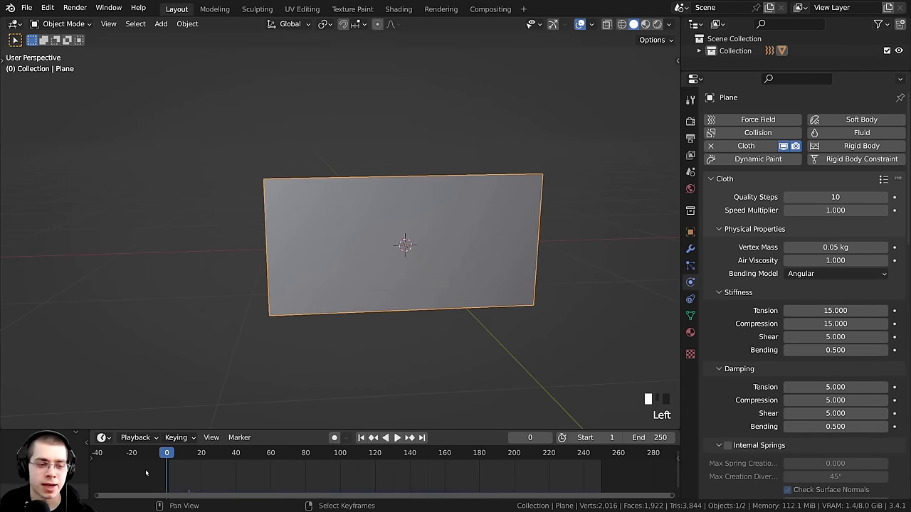
{"action": "middle_click_drag", "start_coordinate": [271, 365], "coordinate": [242, 299]}
{"action": "key", "text": "space"}
{"action": "key", "text": "g"}
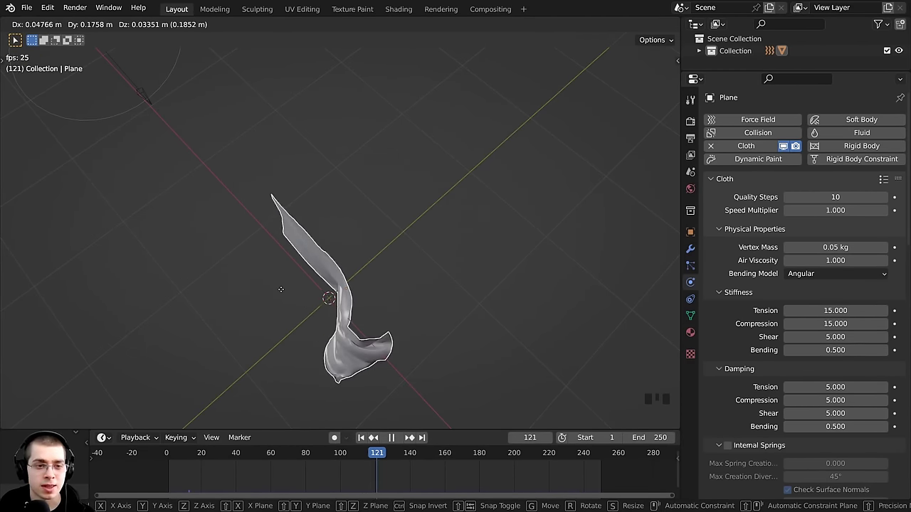
{"action": "key", "text": "Escape"}
{"action": "key", "text": "Escape"}
{"action": "key", "text": "Escape"}
- Grab the flat cloth plane at frame 0 and place it at a new position
{"action": "middle_click_drag", "start_coordinate": [300, 334], "coordinate": [346, 301]}
{"action": "key", "text": "g"}
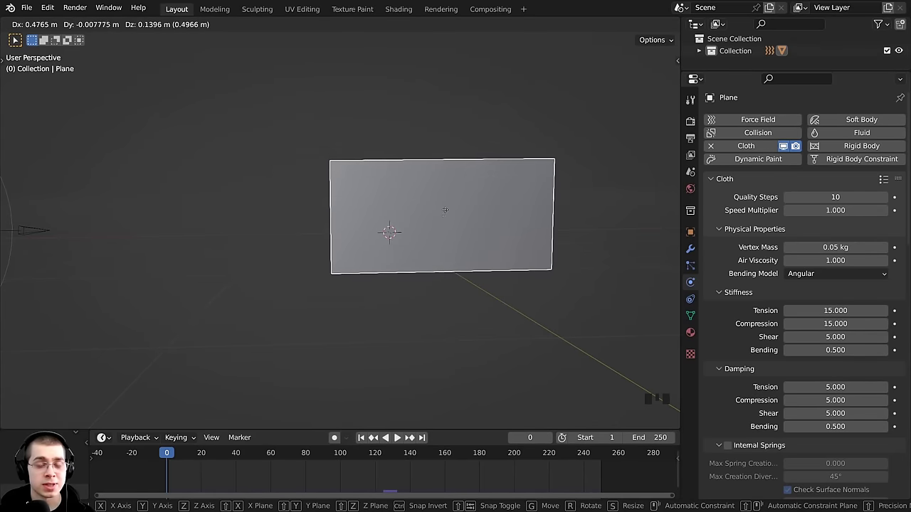
{"action": "left_click", "coordinate": [391, 223]}
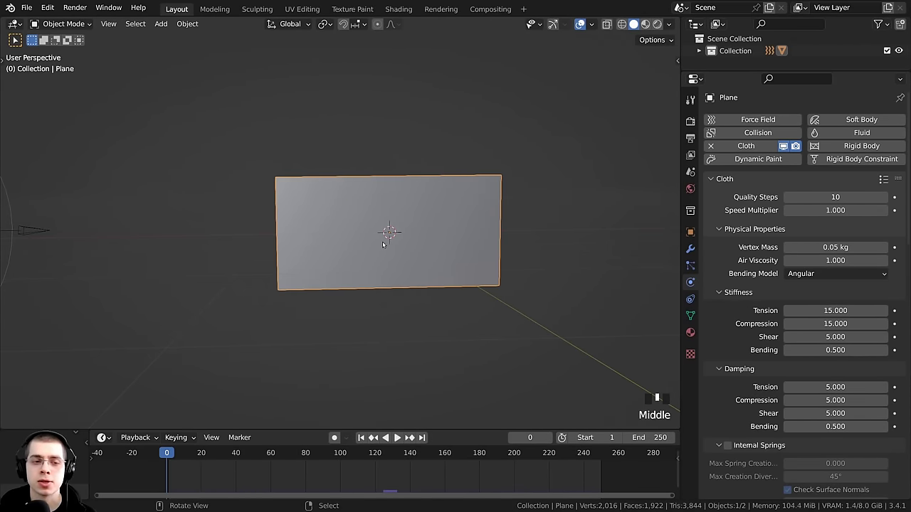
{"action": "middle_click_drag", "start_coordinate": [382, 244], "coordinate": [398, 198], "text": "shift"}
{"action": "scroll", "coordinate": [393, 122], "scroll_direction": "down", "scroll_amount": 1}
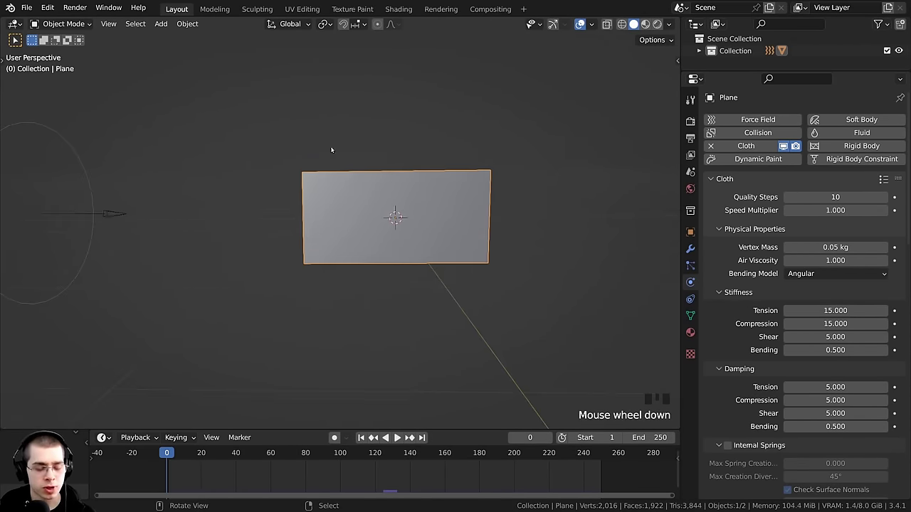
{"action": "middle_click_drag", "start_coordinate": [403, 137], "coordinate": [400, 80]}
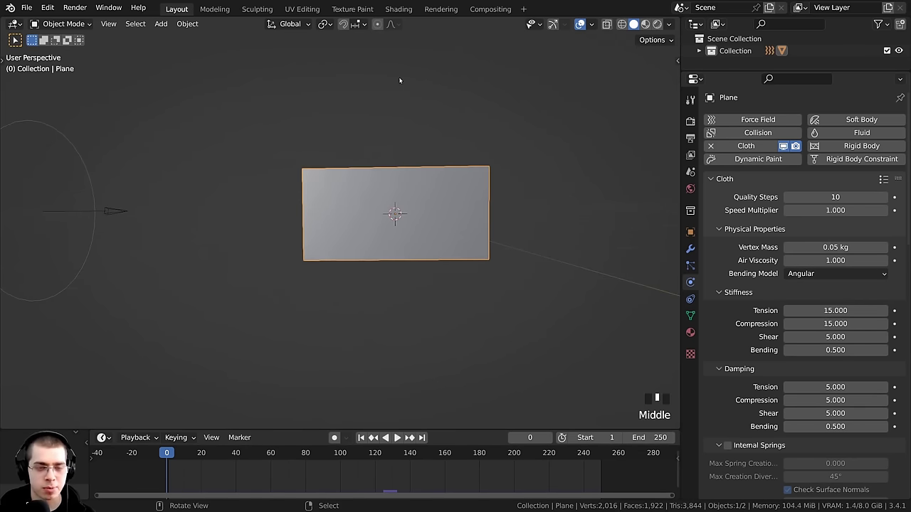
{"action": "key", "text": "shift+a"}
- Add a cylinder, scale it thinner, and stretch it along Z into a tall pole
{"action": "mouse_move", "coordinate": [380, 35]}
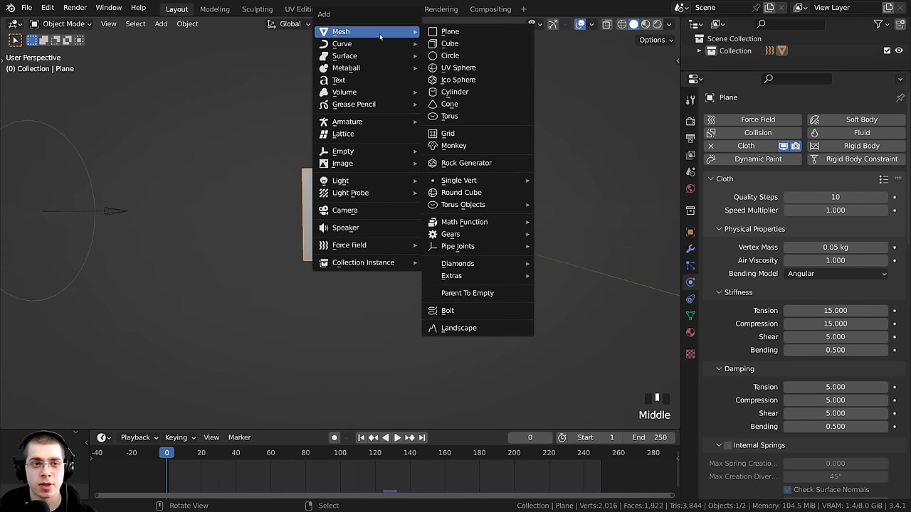
{"action": "left_click", "coordinate": [465, 93]}
{"action": "middle_click_drag", "start_coordinate": [465, 101], "coordinate": [528, 198]}
{"action": "key", "text": "s"}
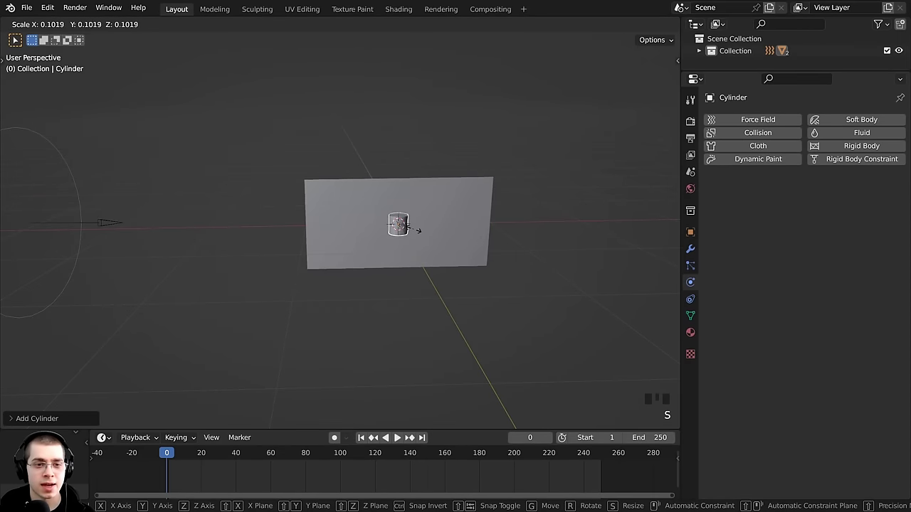
{"action": "left_click", "coordinate": [411, 231]}
{"action": "key", "text": "s"}
{"action": "key", "text": "z"}
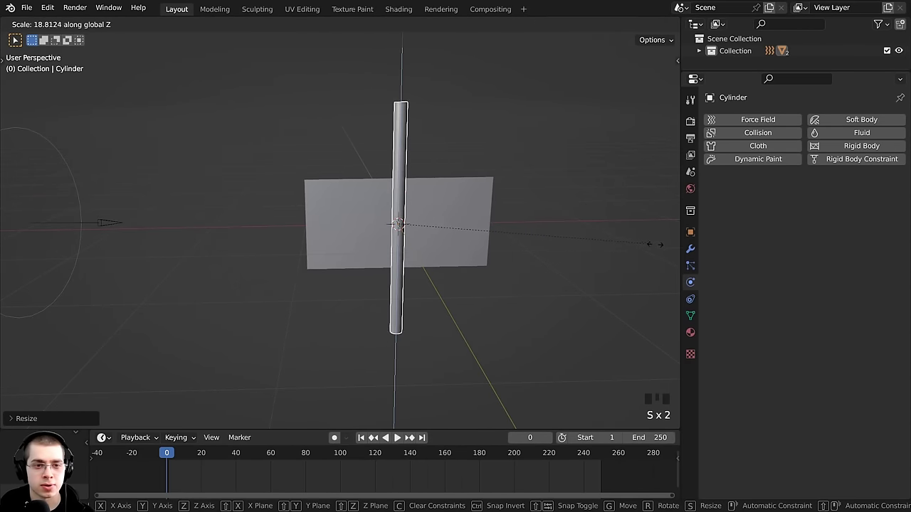
{"action": "left_click", "coordinate": [64, 248]}
- Apply smooth shading to the cylinder pole
{"action": "middle_click_drag", "start_coordinate": [75, 254], "coordinate": [439, 209]}
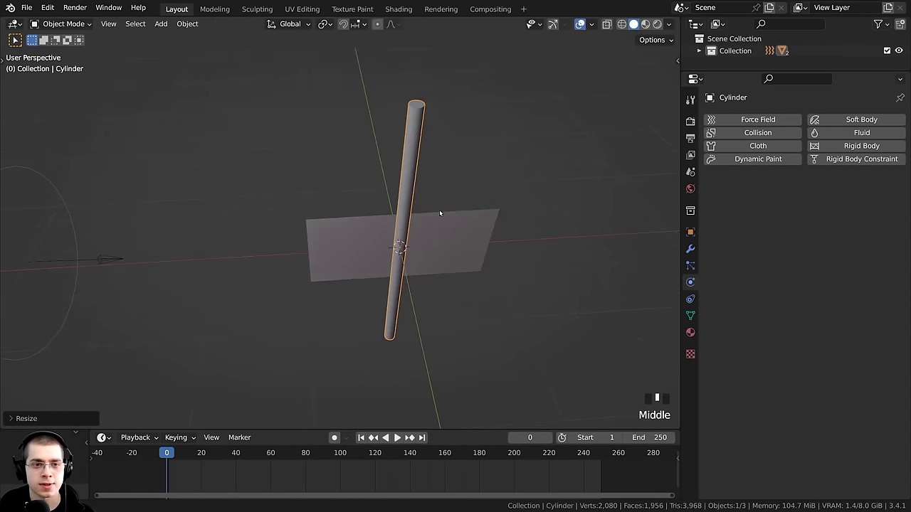
{"action": "scroll", "coordinate": [417, 129], "scroll_direction": "up", "scroll_amount": 4}
{"action": "middle_click_drag", "start_coordinate": [489, 137], "coordinate": [413, 178], "text": "shift"}
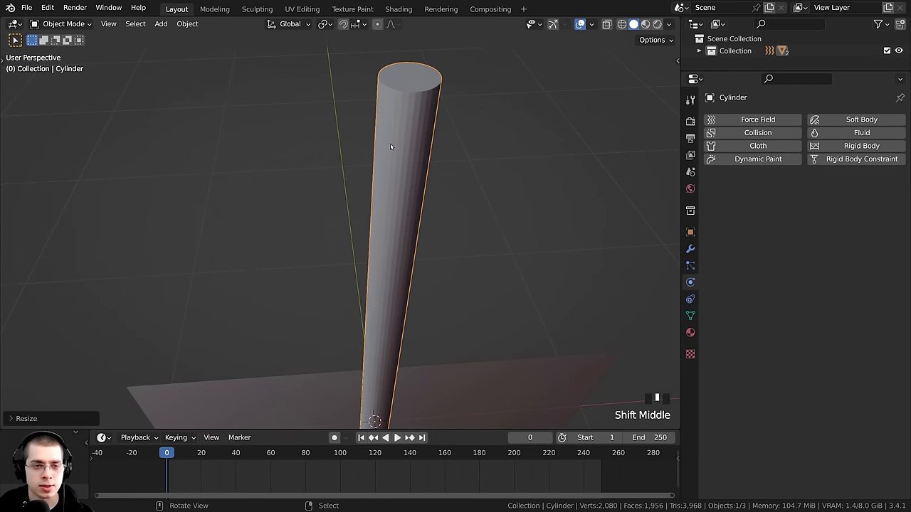
{"action": "right_click", "coordinate": [391, 146]}
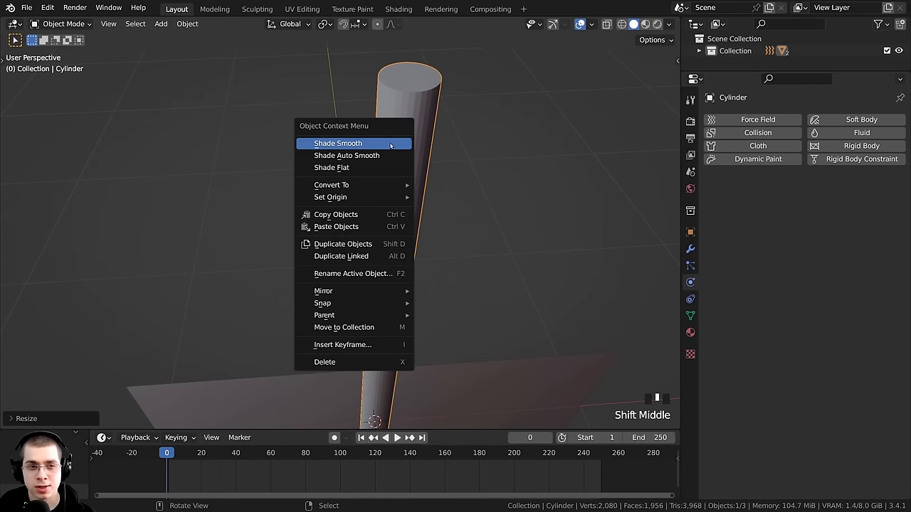
{"action": "left_click", "coordinate": [347, 155]}
{"action": "key", "text": "w"}
{"action": "scroll", "coordinate": [408, 241], "scroll_direction": "down", "scroll_amount": 2}
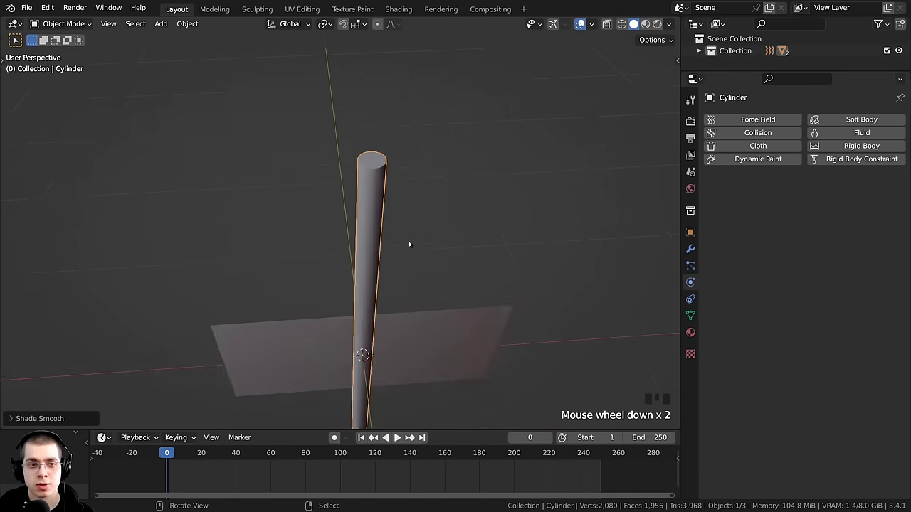
{"action": "middle_click_drag", "start_coordinate": [408, 240], "coordinate": [397, 191]}
{"action": "scroll", "coordinate": [422, 159], "scroll_direction": "down", "scroll_amount": 3}
- Move the pole along X and down along Z, then scale it to about 0.7
{"action": "key", "text": "g"}
{"action": "key", "text": "x"}
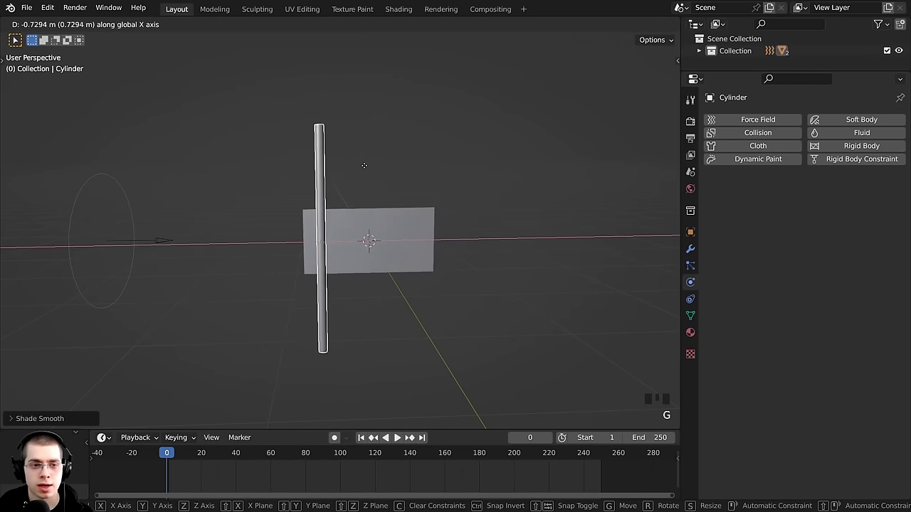
{"action": "left_click", "coordinate": [349, 168]}
{"action": "key", "text": "g"}
{"action": "key", "text": "z"}
{"action": "left_click", "coordinate": [427, 172]}
{"action": "key", "text": "s"}
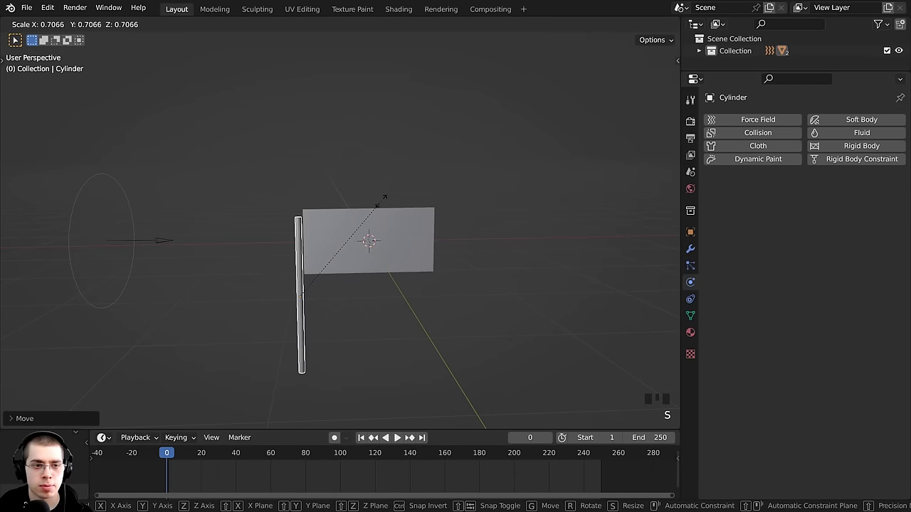
{"action": "left_click", "coordinate": [351, 211]}
- Nudge the pole along Z and X until it stands at the flag's left edge
{"action": "scroll", "coordinate": [352, 211], "scroll_direction": "up", "scroll_amount": 4}
{"action": "key", "text": "g"}
{"action": "key", "text": "x"}
{"action": "key", "text": "g"}
{"action": "key", "text": "z"}
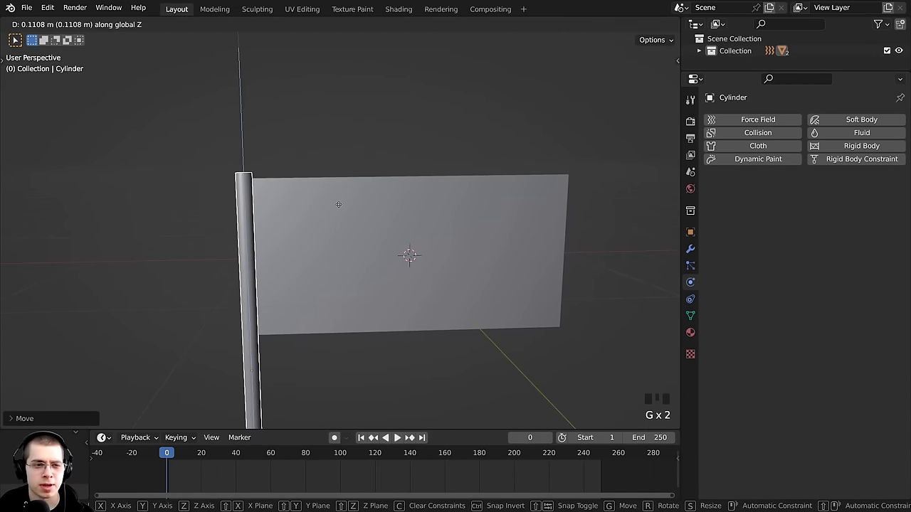
{"action": "left_click", "coordinate": [337, 204]}
{"action": "key", "text": "g"}
{"action": "key", "text": "x"}
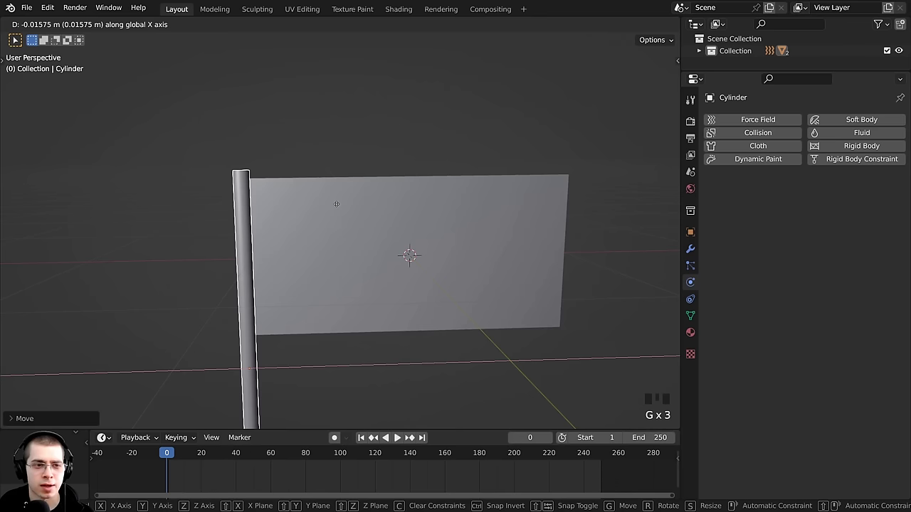
{"action": "left_click", "coordinate": [336, 204]}
{"action": "scroll", "coordinate": [344, 174], "scroll_direction": "up", "scroll_amount": 2}
- Parent the cloth flag to the pole with Object (Keep Transform)
{"action": "right_click", "coordinate": [338, 171]}
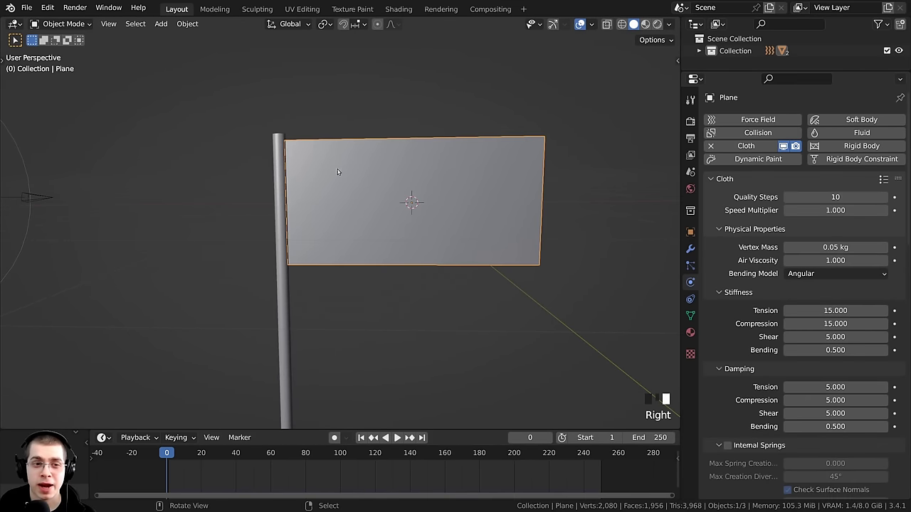
{"action": "right_click", "coordinate": [278, 145]}
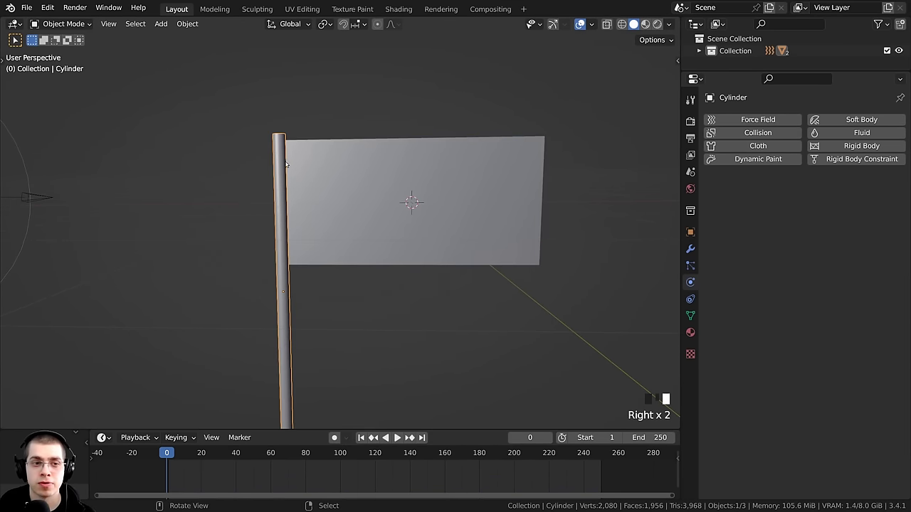
{"action": "right_click", "coordinate": [357, 162]}
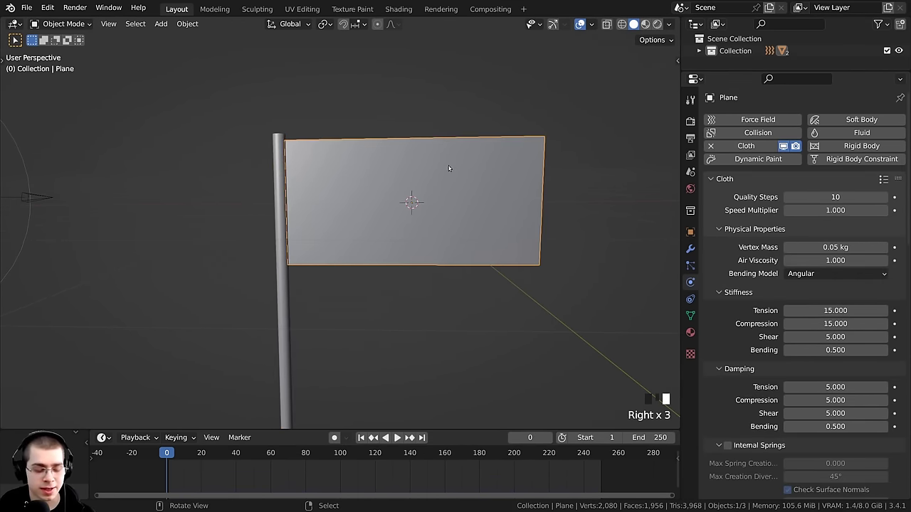
{"action": "right_click", "coordinate": [277, 145], "text": "shift"}
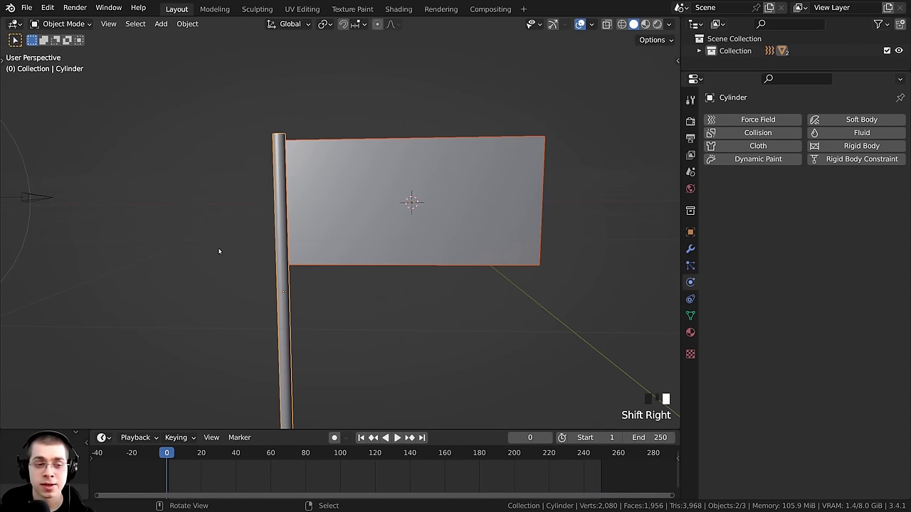
{"action": "key", "text": "ctrl+p"}
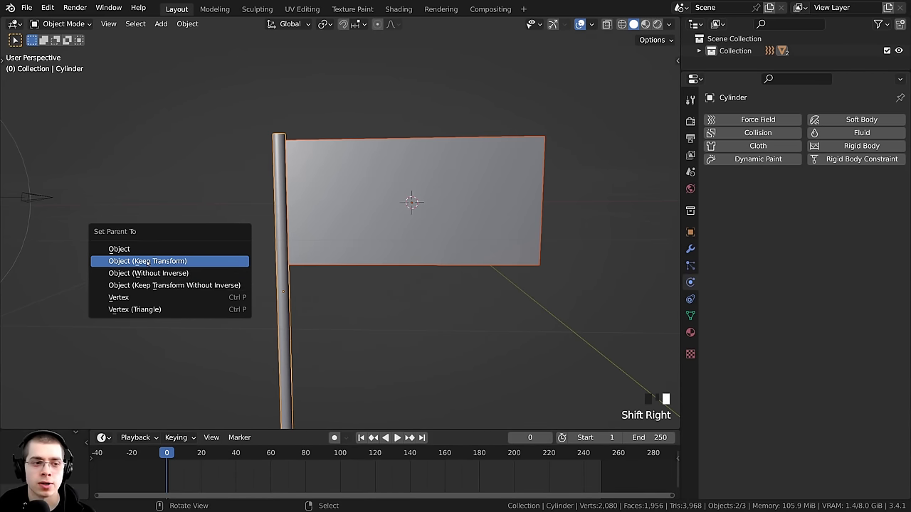
{"action": "left_click", "coordinate": [154, 262]}
- Test-move and test-rotate the pole to confirm the flag follows, cancelling both
{"action": "left_click", "coordinate": [277, 304]}
{"action": "scroll", "coordinate": [322, 296], "scroll_direction": "down", "scroll_amount": 2}
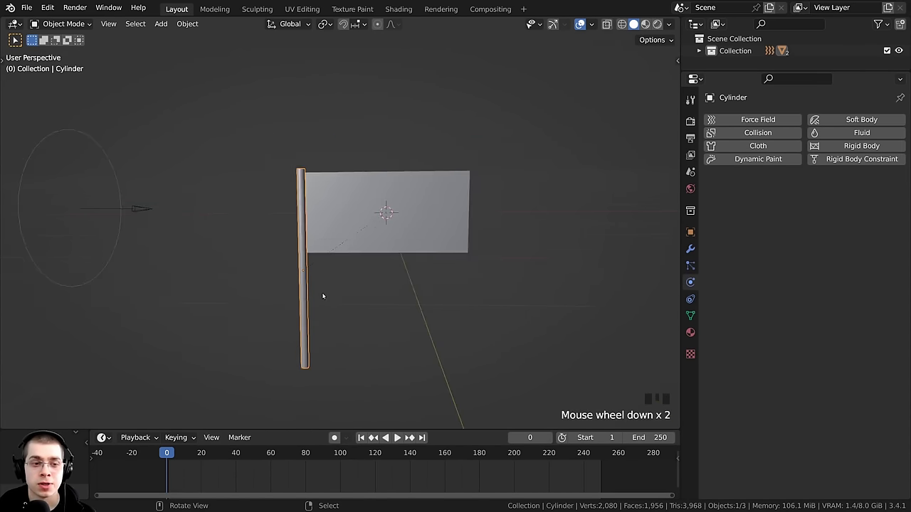
{"action": "key", "text": "g"}
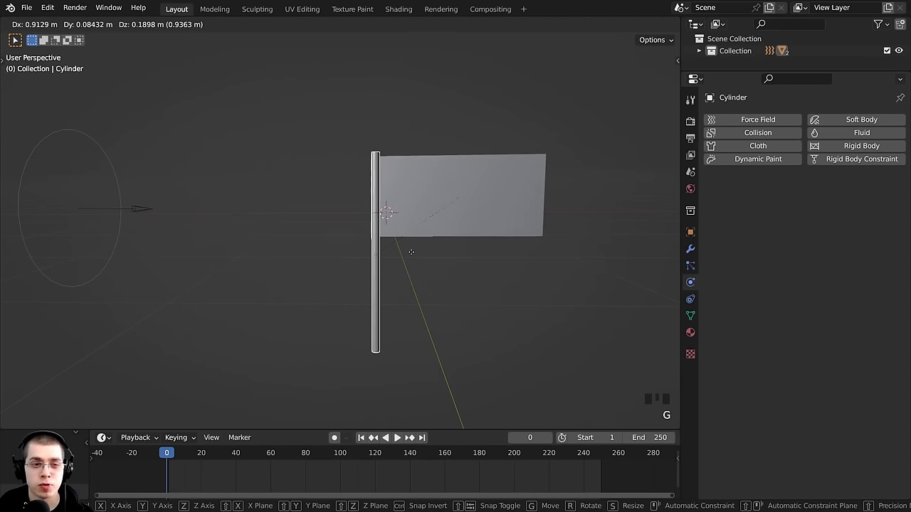
{"action": "right_click", "coordinate": [443, 257]}
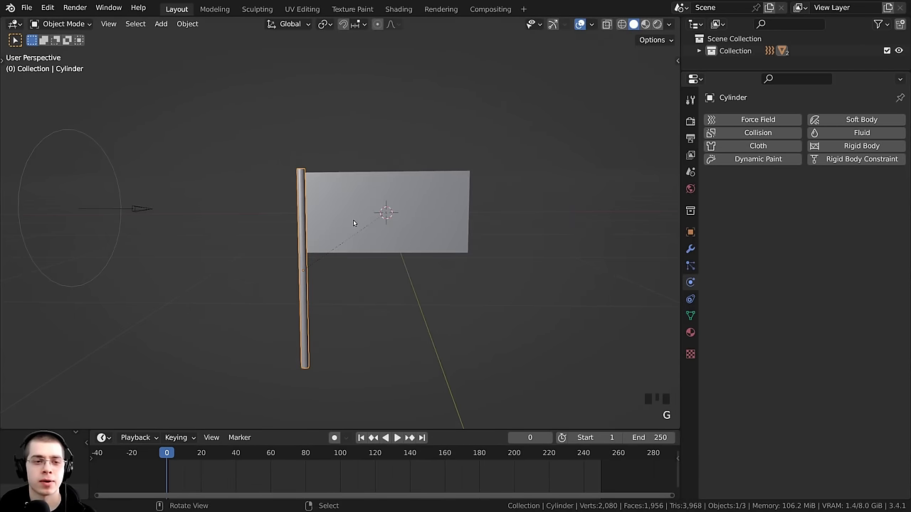
{"action": "key", "text": "r"}
{"action": "right_click", "coordinate": [280, 207]}
{"action": "mouse_move", "coordinate": [281, 208]}
{"action": "middle_mouse_down", "text": "shift"}
{"action": "mouse_move", "coordinate": [282, 186]}
{"action": "mouse_move", "coordinate": [292, 203]}
{"action": "middle_mouse_up", "text": "shift"}
- Go to frame 1 and switch on Auto Keying recording
{"action": "left_click", "coordinate": [168, 461]}
{"action": "scroll", "coordinate": [346, 294], "scroll_direction": "down", "scroll_amount": 3}
{"action": "scroll", "coordinate": [354, 268], "scroll_direction": "down", "scroll_amount": 1}
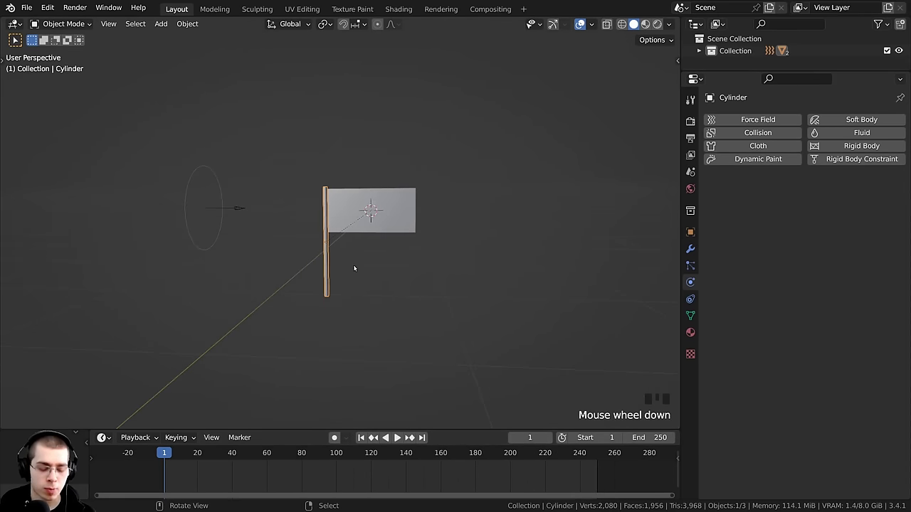
{"action": "middle_click_drag", "start_coordinate": [354, 268], "coordinate": [386, 250]}
{"action": "scroll", "coordinate": [386, 259], "scroll_direction": "up", "scroll_amount": 2}
{"action": "scroll", "coordinate": [355, 390], "scroll_direction": "up", "scroll_amount": 1}
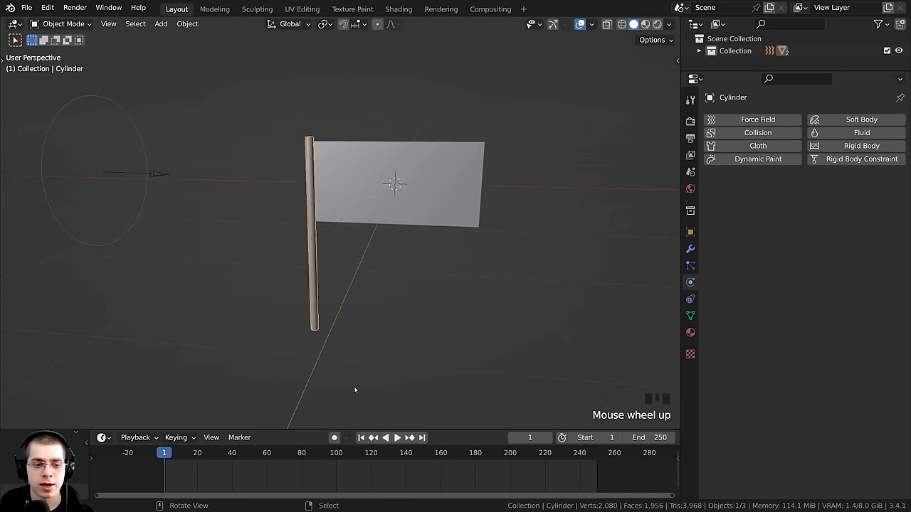
{"action": "left_click", "coordinate": [334, 439]}
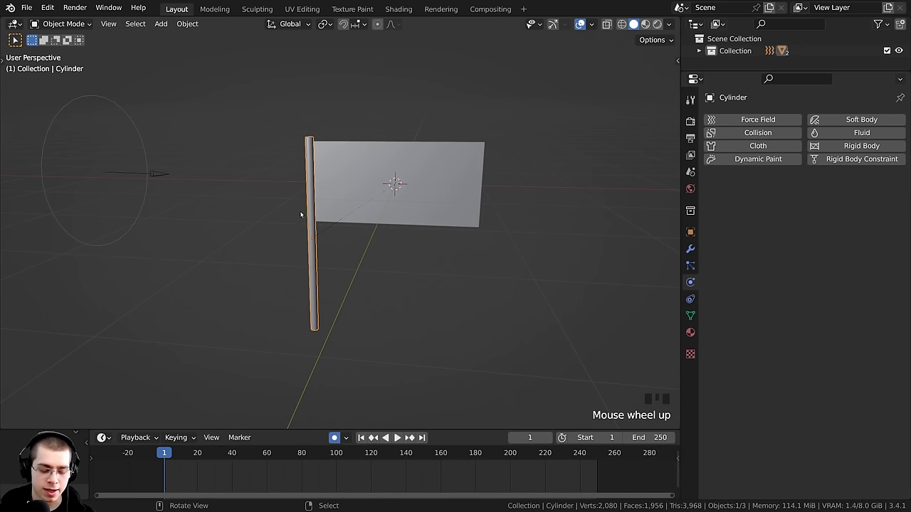
- Keyframe the pole's location and rotation at frame 1
{"action": "key", "text": "i"}
{"action": "left_click", "coordinate": [299, 140]}
{"action": "key", "text": "i"}
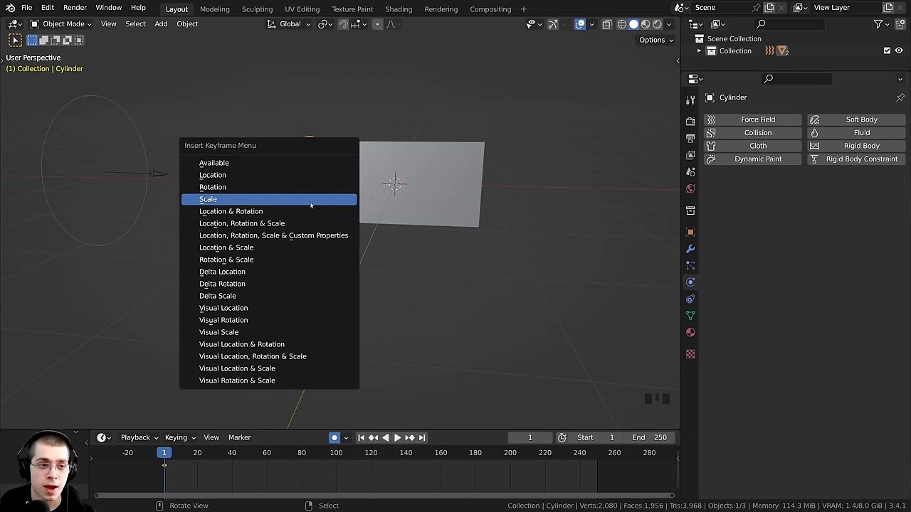
{"action": "left_click", "coordinate": [224, 213]}
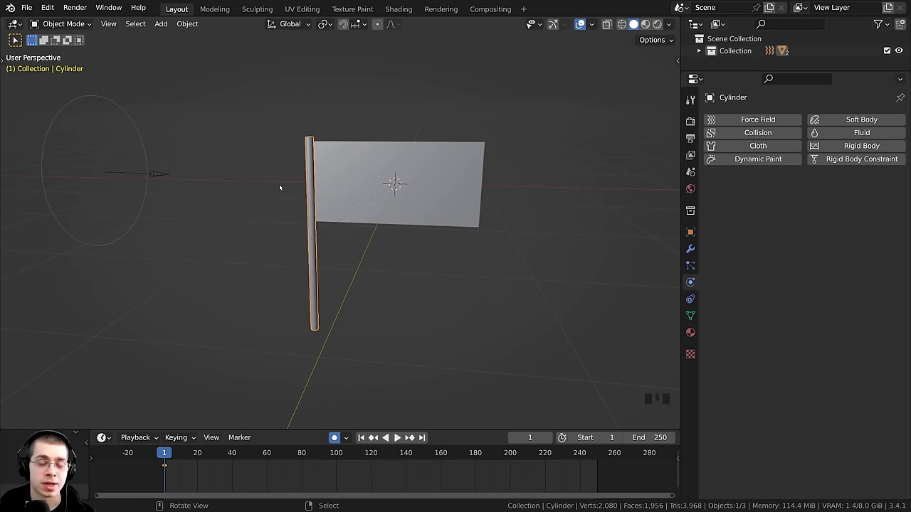
- Advance the timeline to frame 50 while watching the cloth simulate
{"action": "middle_click_drag", "start_coordinate": [358, 188], "coordinate": [385, 187]}
{"action": "scroll", "coordinate": [384, 187], "scroll_direction": "up", "scroll_amount": 2}
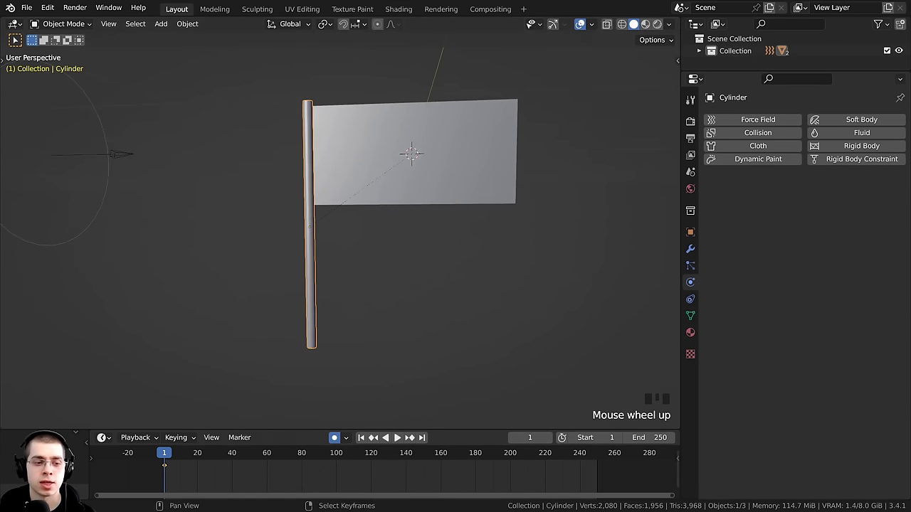
{"action": "scroll", "coordinate": [179, 459], "scroll_direction": "down", "scroll_amount": 1}
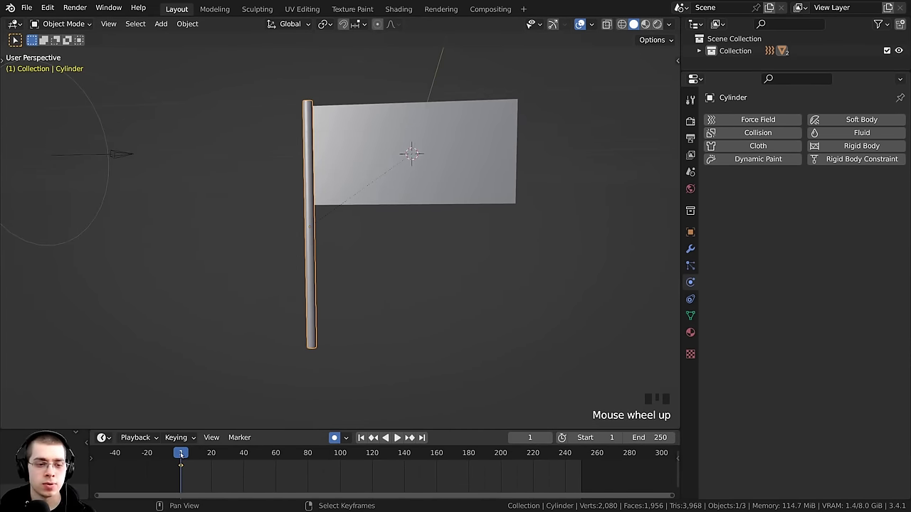
{"action": "left_click_drag", "start_coordinate": [181, 456], "coordinate": [260, 463]}
{"action": "middle_click_drag", "start_coordinate": [434, 318], "coordinate": [377, 264]}
{"action": "scroll", "coordinate": [377, 264], "scroll_direction": "down", "scroll_amount": 2}
- Tilt and shift the pole to a new pose at frame 50
{"action": "key", "text": "r"}
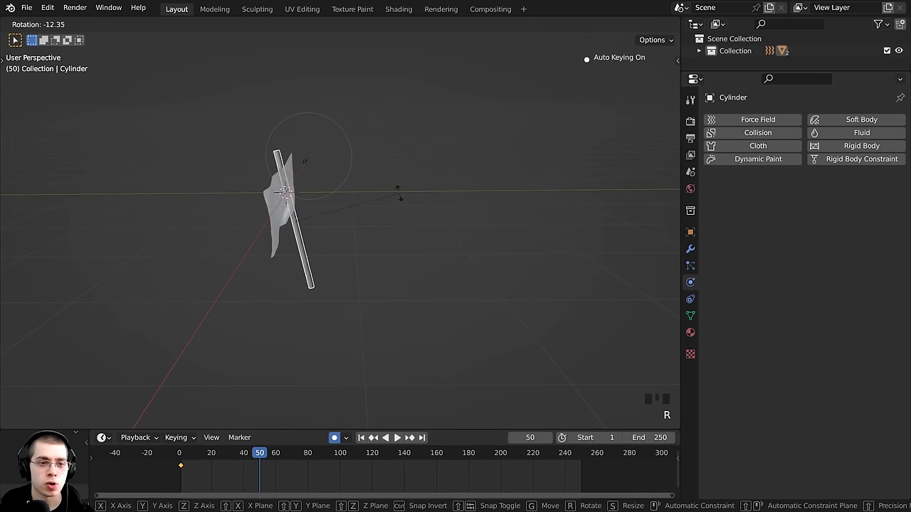
{"action": "left_click", "coordinate": [360, 231]}
{"action": "middle_click_drag", "start_coordinate": [359, 232], "coordinate": [322, 139], "text": "shift"}
{"action": "key", "text": "g"}
{"action": "left_click", "coordinate": [345, 222]}
- Rewind to the start and play the animation to preview the swinging flag
{"action": "scroll", "coordinate": [322, 139], "scroll_direction": "up", "scroll_amount": 2}
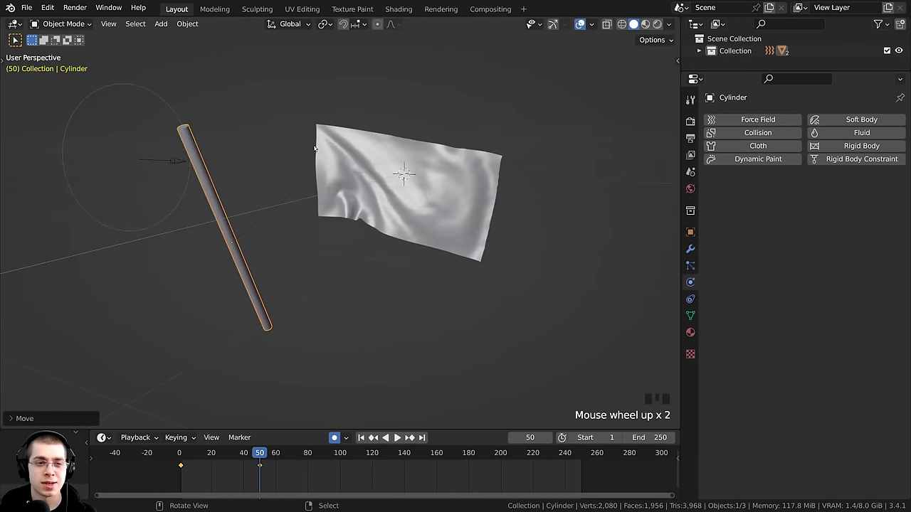
{"action": "left_click_drag", "start_coordinate": [258, 461], "coordinate": [180, 460]}
{"action": "middle_click_drag", "start_coordinate": [152, 416], "coordinate": [255, 368]}
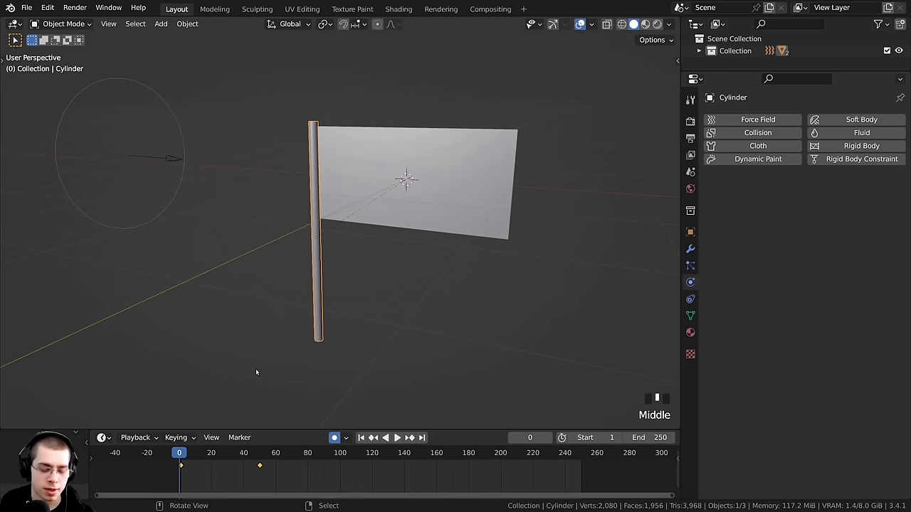
{"action": "key", "text": "space"}
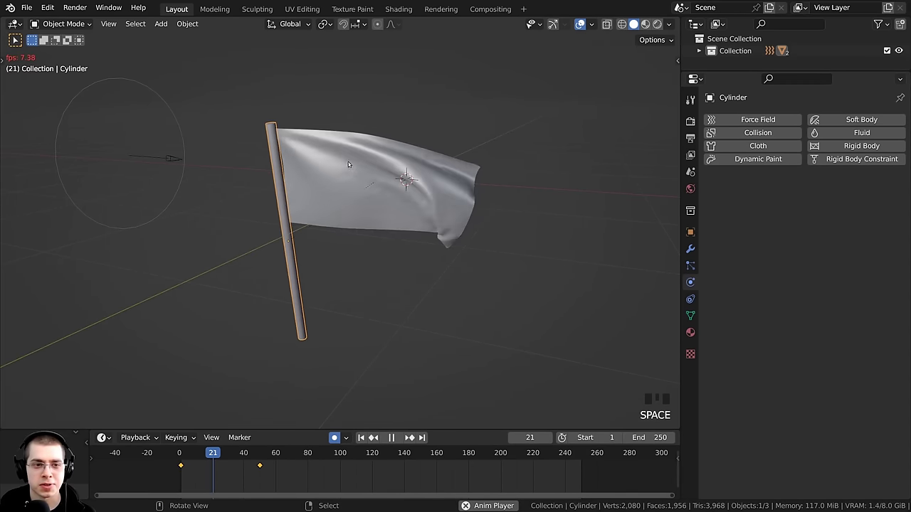
- Stop playback, go to about frame 100, and rotate and move the pole
{"action": "key", "text": "space"}
{"action": "left_click_drag", "start_coordinate": [205, 463], "coordinate": [340, 464]}
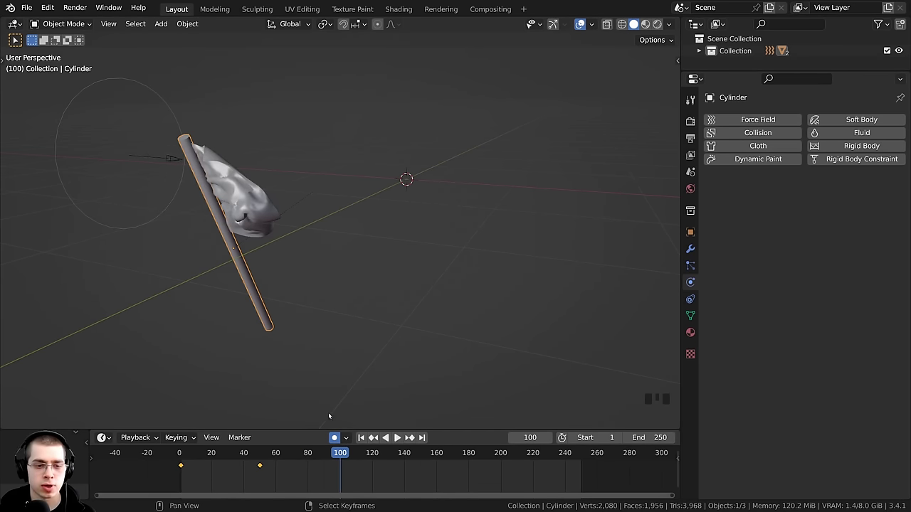
{"action": "middle_click_drag", "start_coordinate": [329, 416], "coordinate": [279, 275]}
{"action": "scroll", "coordinate": [199, 475], "scroll_direction": "up", "scroll_amount": 1}
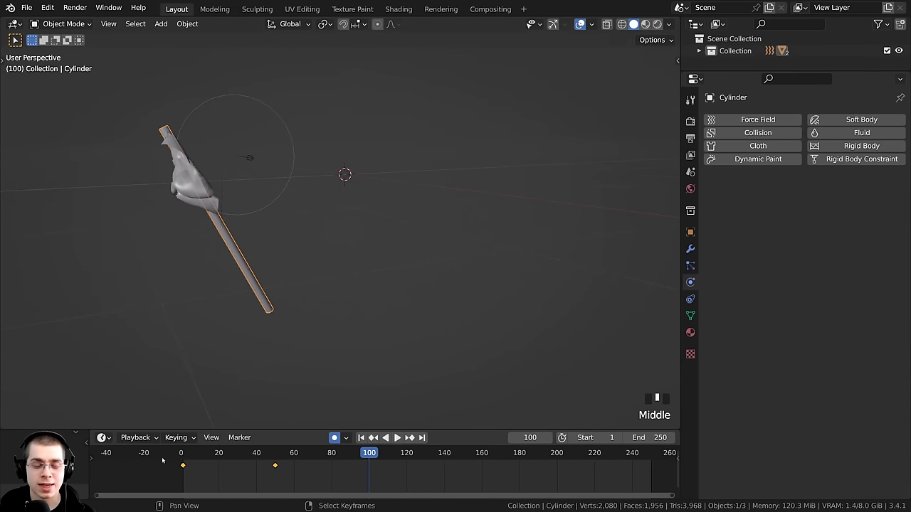
{"action": "middle_click_drag", "start_coordinate": [384, 344], "coordinate": [311, 246]}
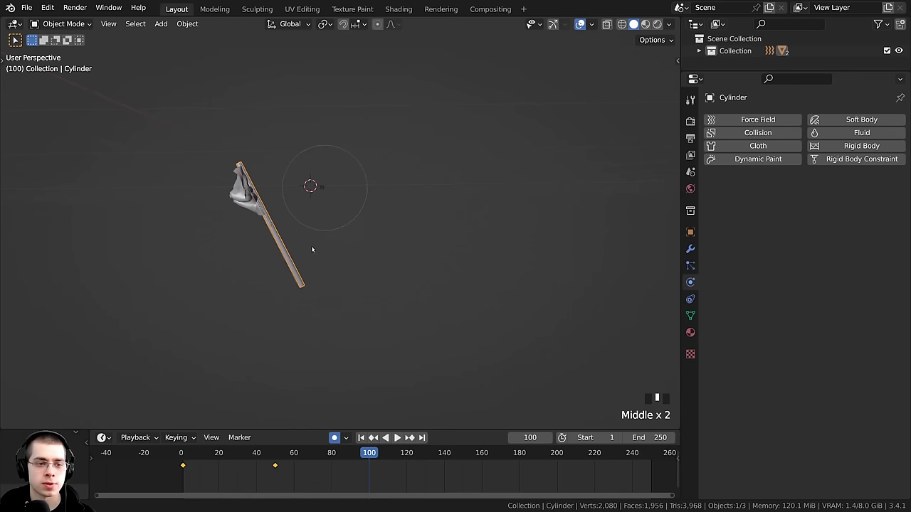
{"action": "key", "text": "r"}
{"action": "left_click", "coordinate": [338, 296]}
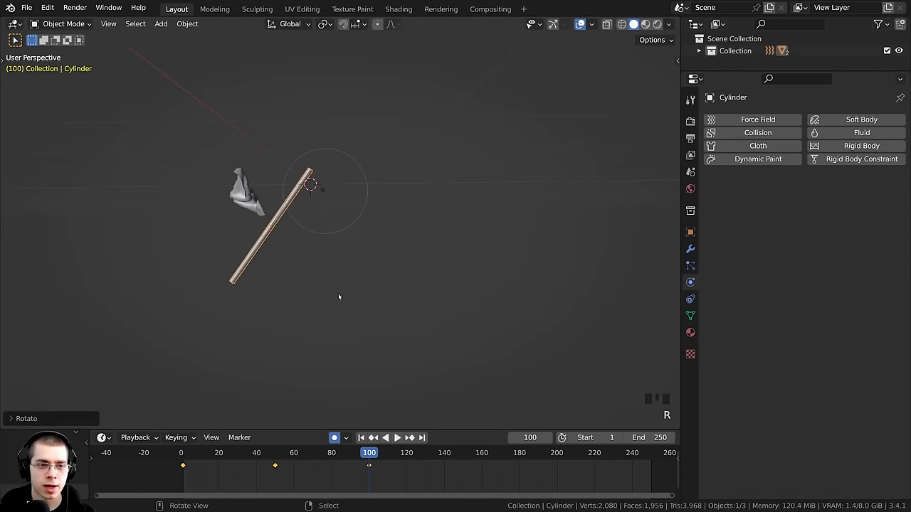
{"action": "key", "text": "g"}
{"action": "left_click", "coordinate": [460, 264]}
{"action": "key", "text": "g"}
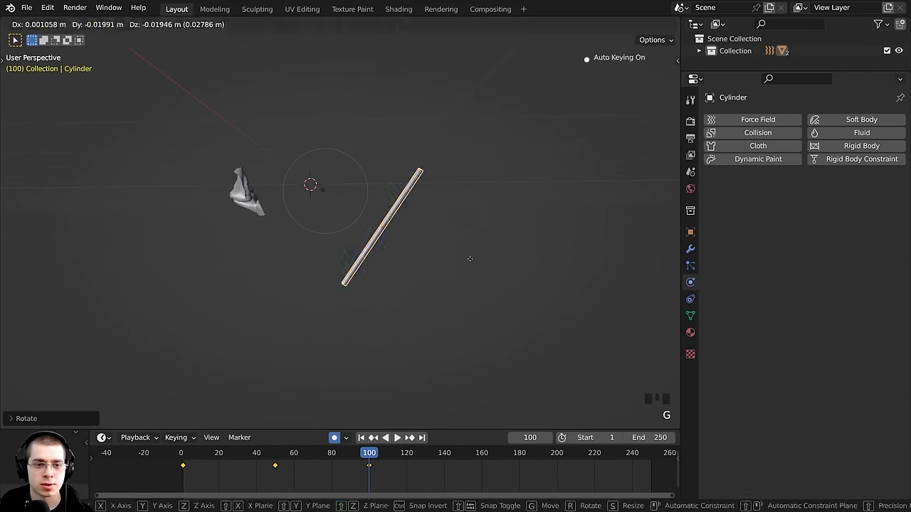
{"action": "left_click", "coordinate": [470, 258]}
- Rotate and shift the pole further to finish its frame 100 pose
{"action": "middle_click_drag", "start_coordinate": [469, 259], "coordinate": [516, 259]}
{"action": "key", "text": "r"}
{"action": "left_click", "coordinate": [517, 297]}
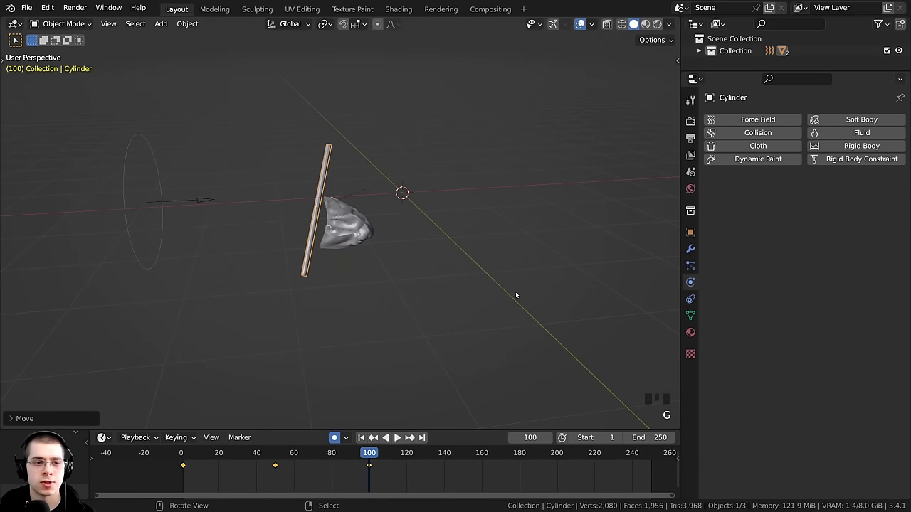
{"action": "key", "text": "g"}
{"action": "left_click", "coordinate": [519, 313]}
{"action": "middle_click_drag", "start_coordinate": [519, 313], "coordinate": [492, 301]}
{"action": "middle_click_drag", "start_coordinate": [427, 362], "coordinate": [356, 285]}
- Tilt the pole and move it sideways at frame 150
{"action": "left_click_drag", "start_coordinate": [371, 492], "coordinate": [464, 484]}
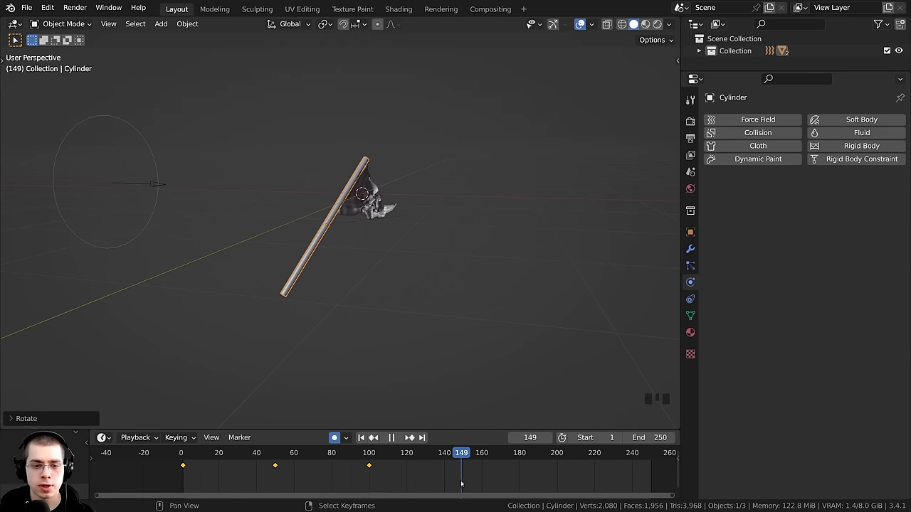
{"action": "key", "text": "r"}
{"action": "left_click", "coordinate": [387, 133]}
{"action": "key", "text": "g"}
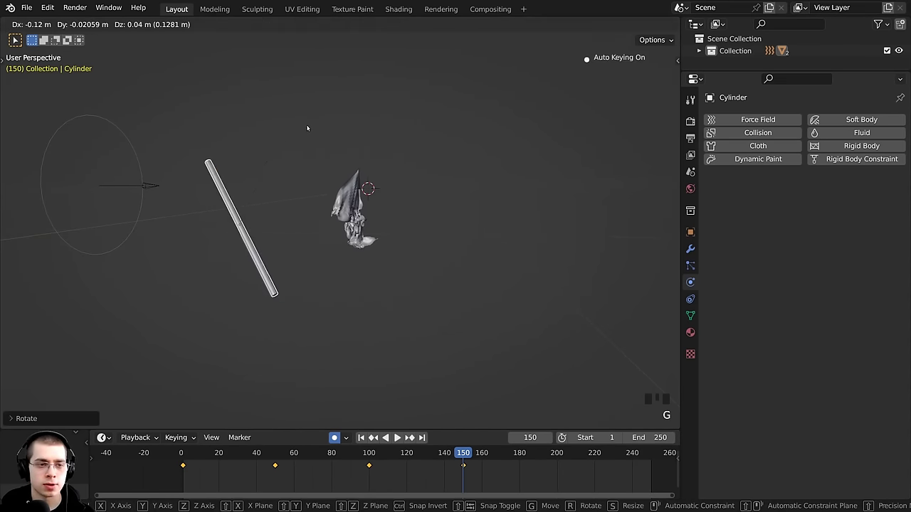
{"action": "left_click", "coordinate": [306, 128]}
- Rotate and reposition the pole at frame 200, then rewind to around frame 61
{"action": "left_click_drag", "start_coordinate": [474, 452], "coordinate": [556, 465]}
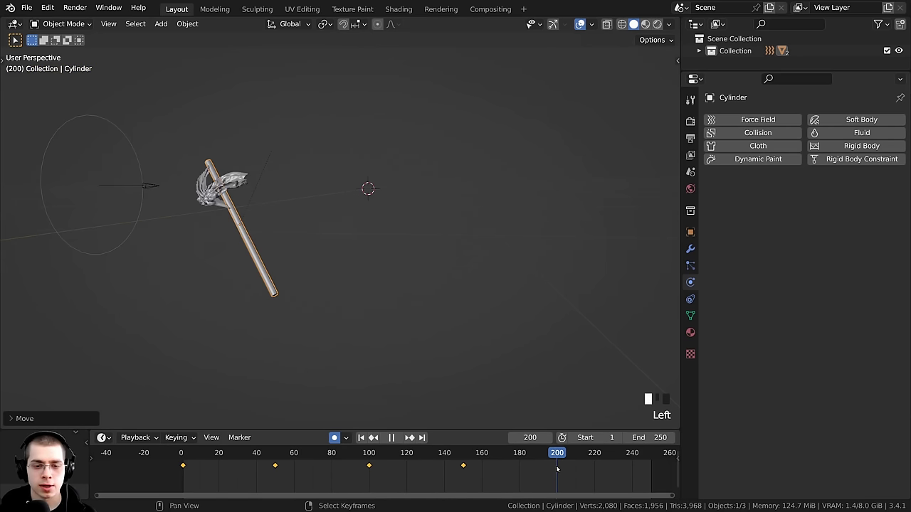
{"action": "key", "text": "r"}
{"action": "key", "text": "g"}
{"action": "left_click", "coordinate": [425, 315]}
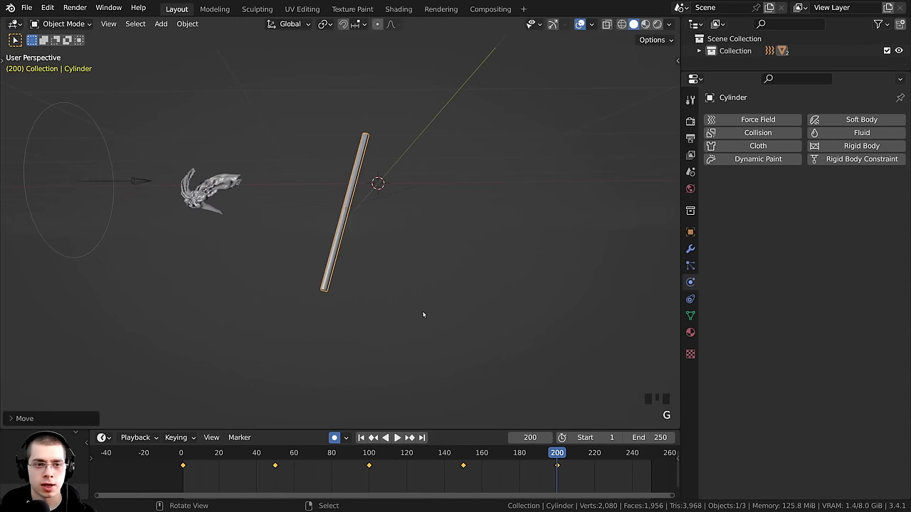
{"action": "key", "text": "r"}
{"action": "left_click", "coordinate": [394, 323]}
{"action": "key", "text": "alt+r"}
{"action": "key", "text": "g"}
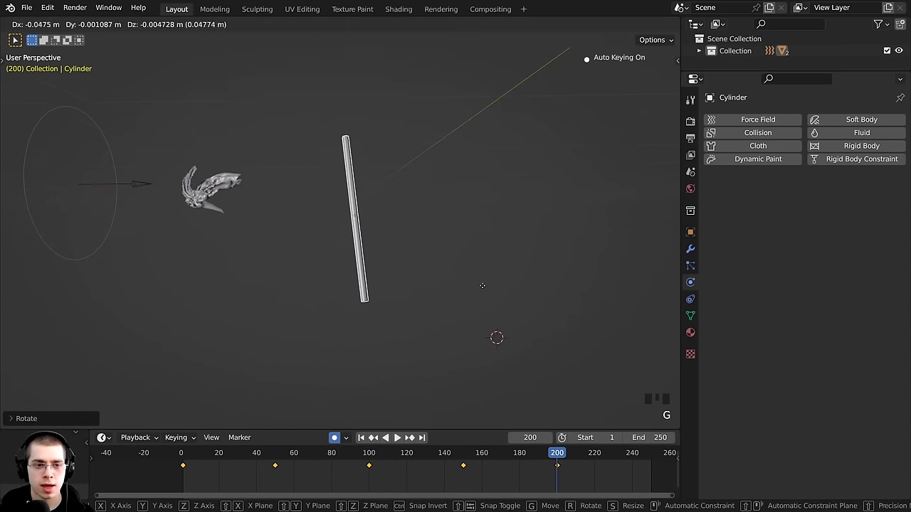
{"action": "key", "text": "r"}
{"action": "left_click", "coordinate": [477, 298]}
{"action": "left_click_drag", "start_coordinate": [557, 469], "coordinate": [182, 469]}
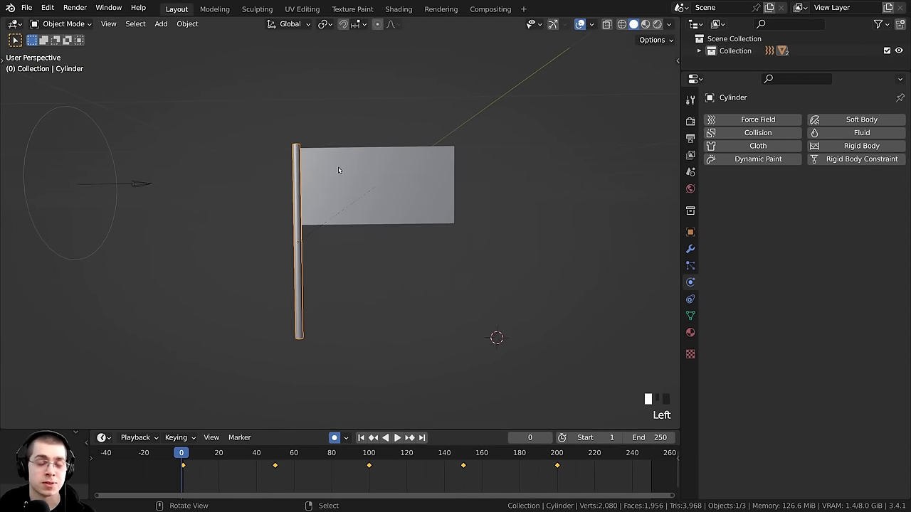
- Select the flag plane and bake its cloth cache for all 250 frames
{"action": "right_click", "coordinate": [338, 218]}
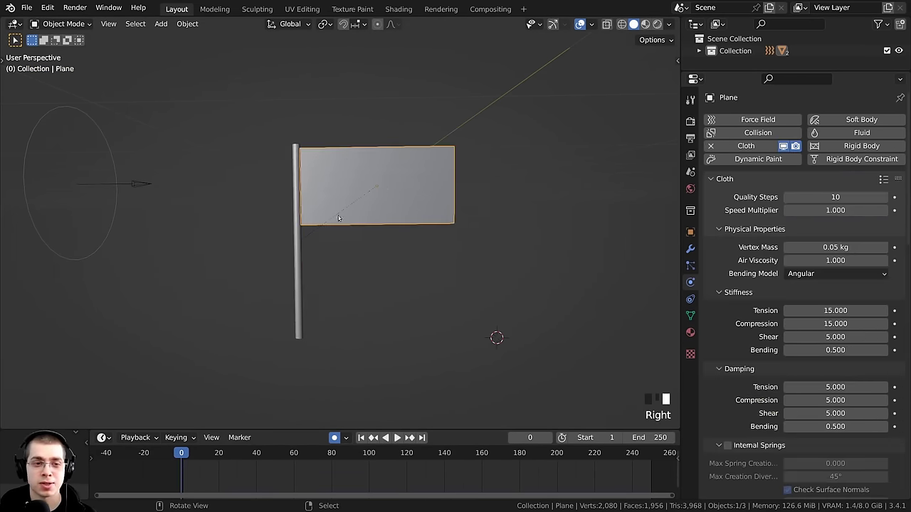
{"action": "scroll", "coordinate": [891, 320], "scroll_direction": "down", "scroll_amount": 15}
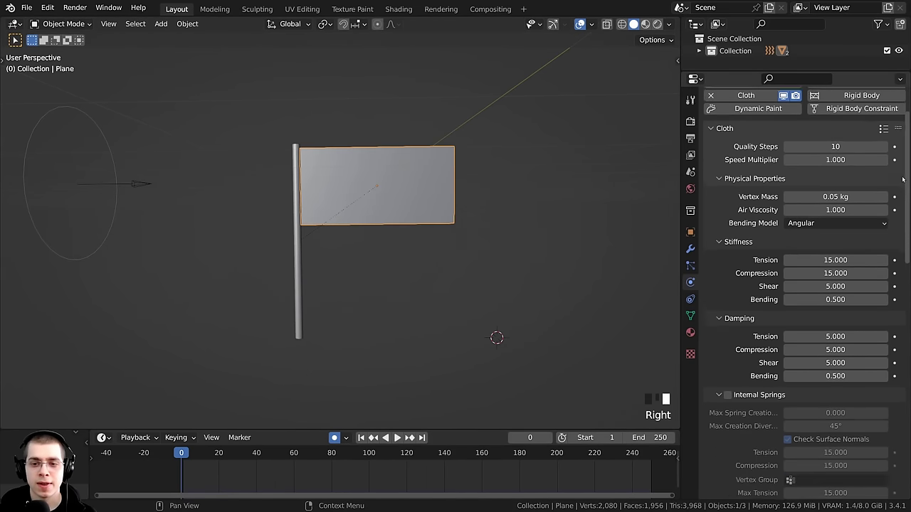
{"action": "scroll", "coordinate": [891, 320], "scroll_direction": "down", "scroll_amount": 2}
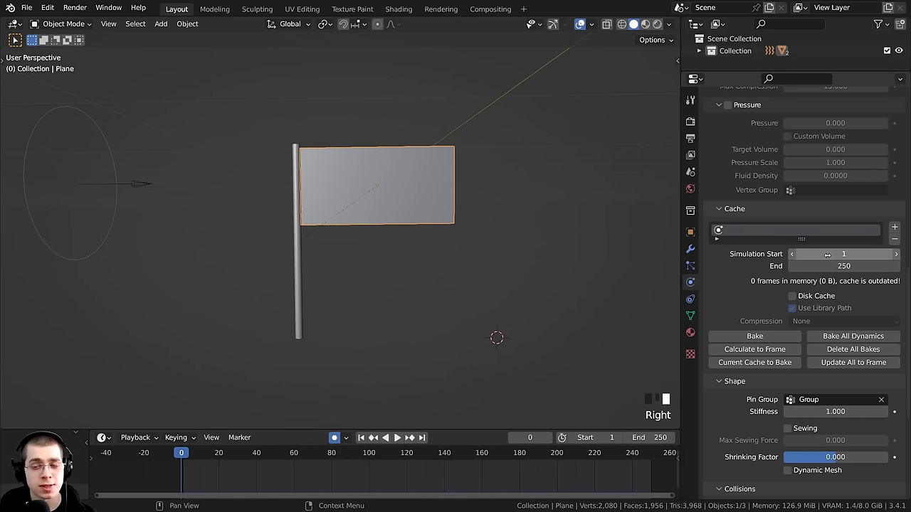
{"action": "scroll", "coordinate": [819, 283], "scroll_direction": "down", "scroll_amount": 1}
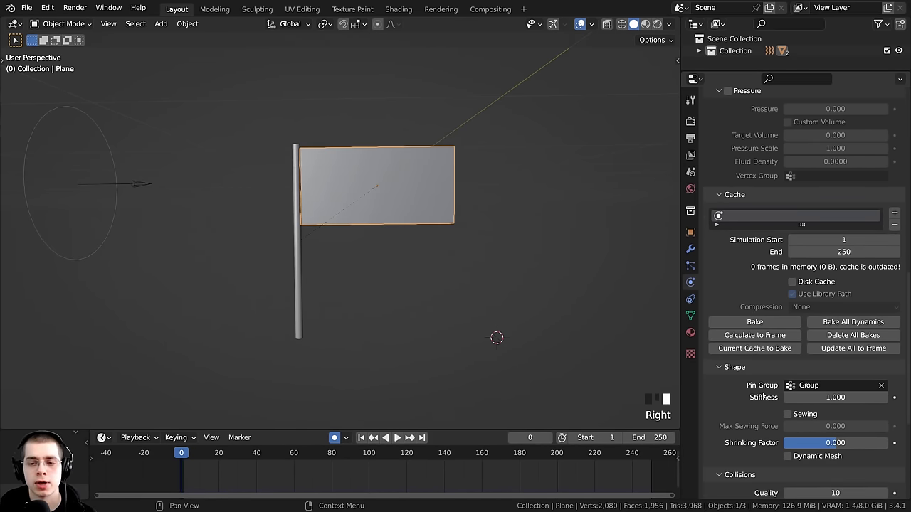
{"action": "left_click", "coordinate": [754, 321]}
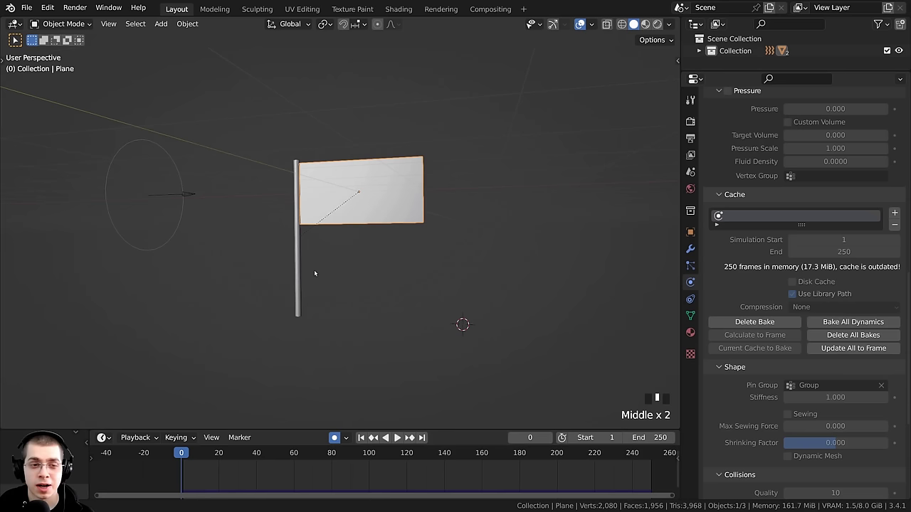
- Play back the baked flag animation and select the Wind force field
{"action": "middle_click_drag", "start_coordinate": [314, 270], "coordinate": [402, 292]}
{"action": "key", "text": "space"}
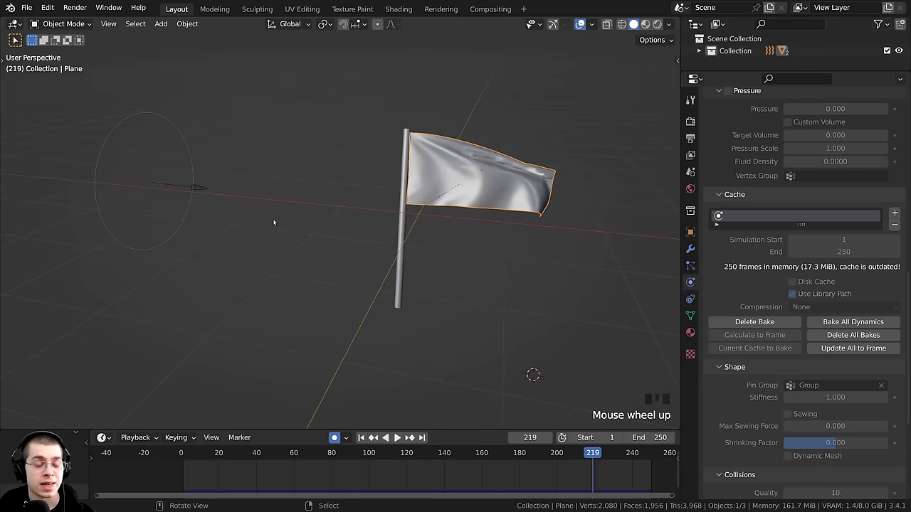
{"action": "scroll", "coordinate": [239, 193], "scroll_direction": "down", "scroll_amount": 2}
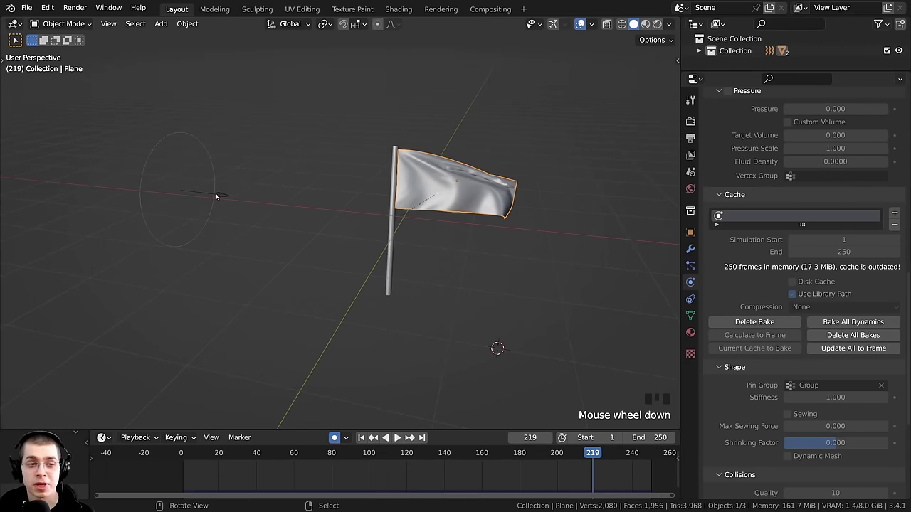
{"action": "right_click", "coordinate": [217, 197]}
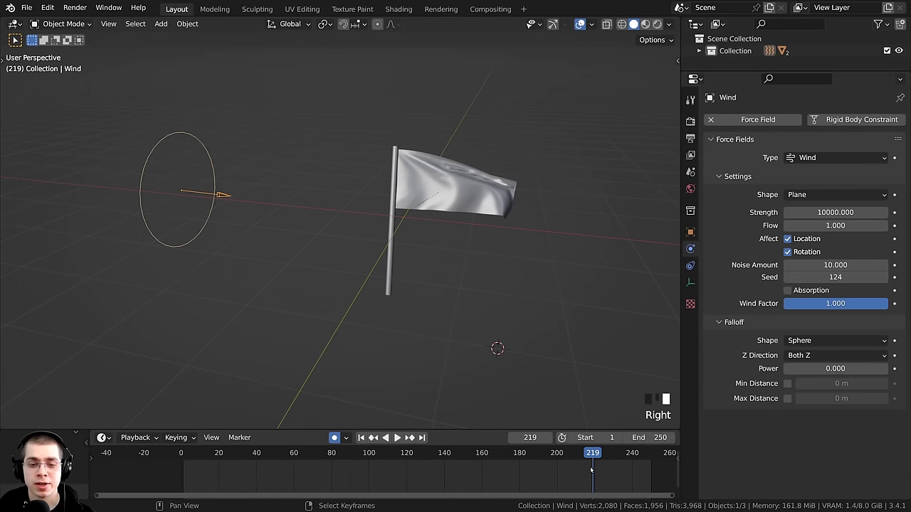
- Keyframe the Wind strength at 10000 on frame 150
{"action": "left_click_drag", "start_coordinate": [590, 466], "coordinate": [464, 471]}
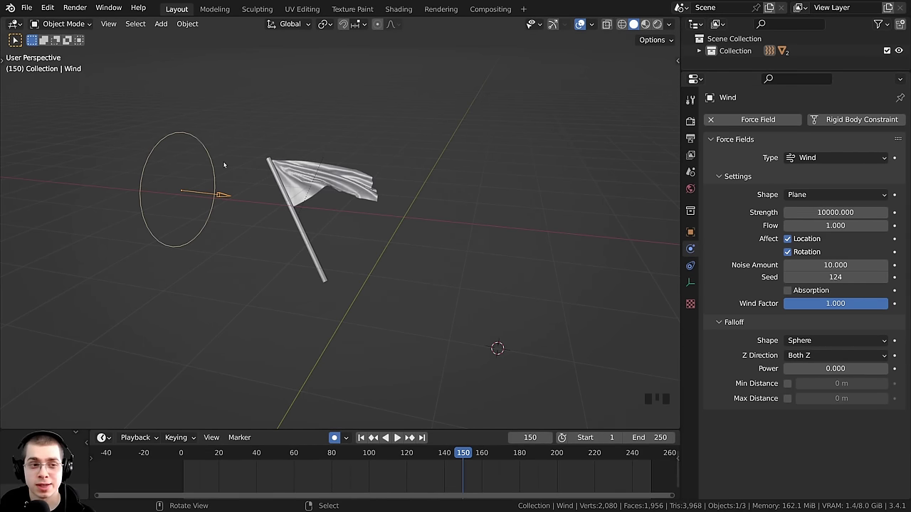
{"action": "middle_click_drag", "start_coordinate": [223, 160], "coordinate": [227, 161]}
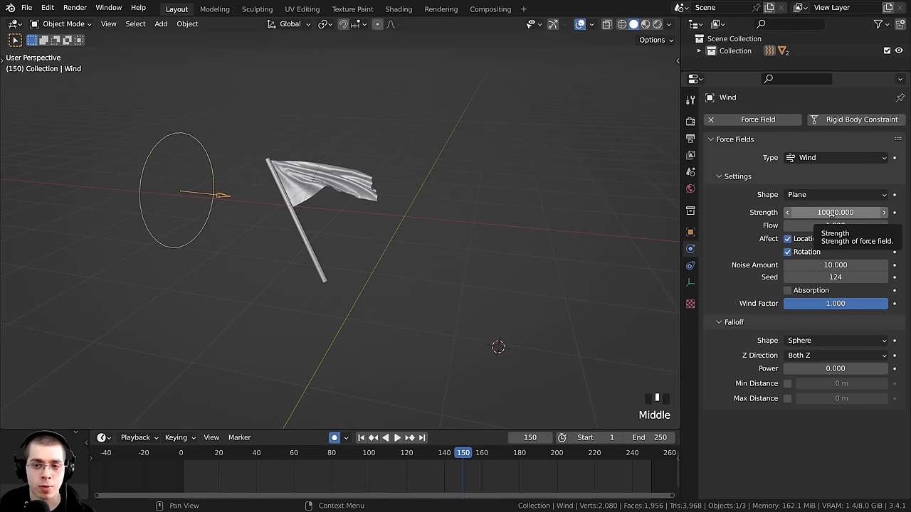
{"action": "key", "text": "ctrl+w"}
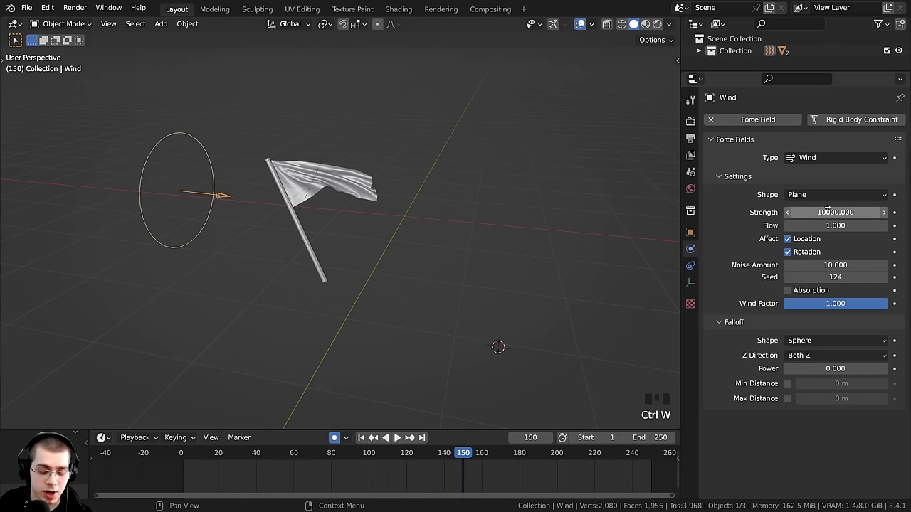
{"action": "key", "text": "i"}
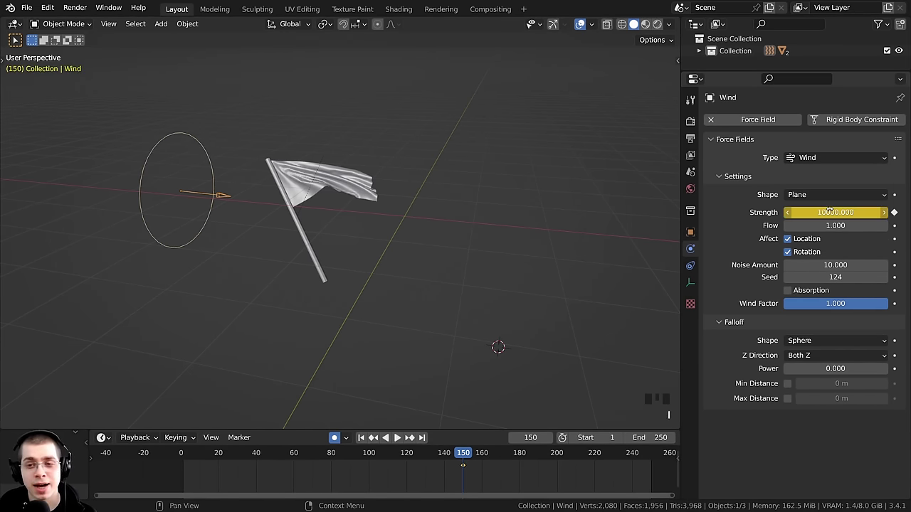
- Set the Wind strength to 0 at frame 200
{"action": "left_click_drag", "start_coordinate": [464, 459], "coordinate": [558, 453]}
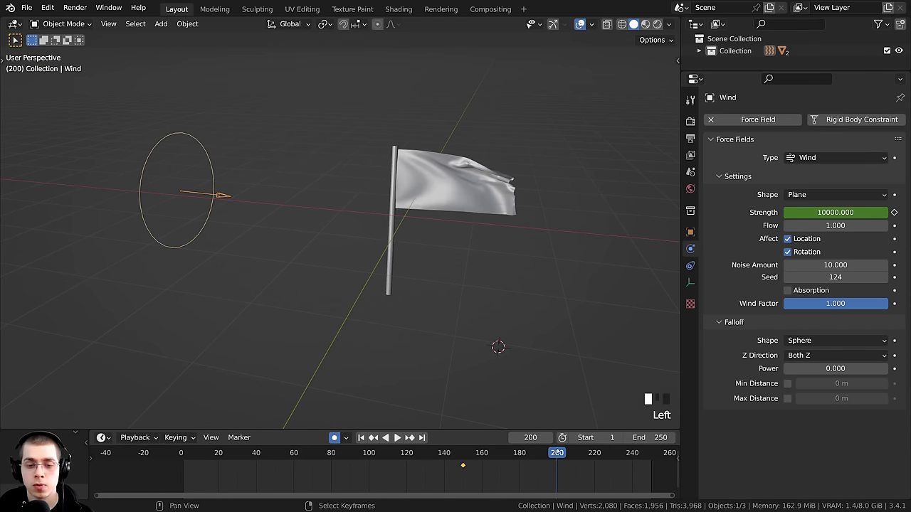
{"action": "left_click", "coordinate": [837, 212]}
{"action": "type", "text": "0"}
{"action": "key", "text": "Return"}
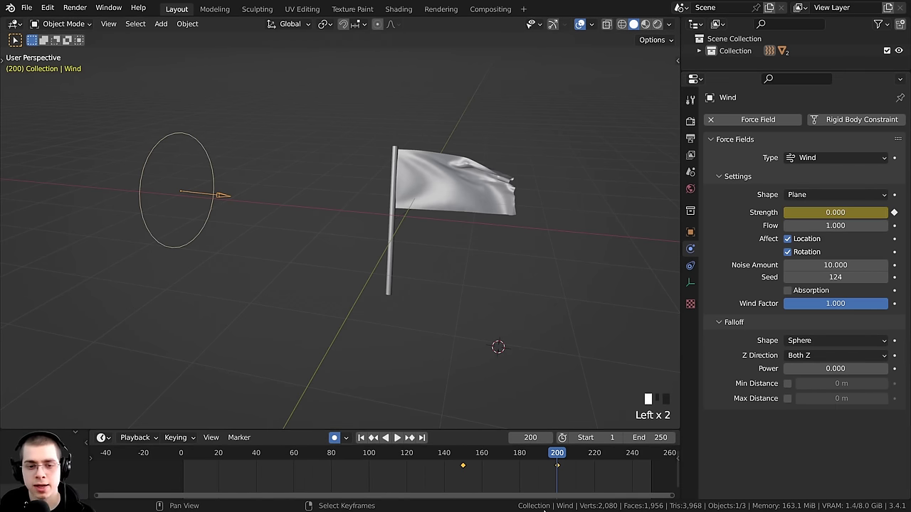
- Scrub back to frame 171 and orbit to check the reduced wind strength
{"action": "left_click_drag", "start_coordinate": [554, 465], "coordinate": [502, 465]}
{"action": "scroll", "coordinate": [358, 158], "scroll_direction": "up", "scroll_amount": 3}
{"action": "middle_click_drag", "start_coordinate": [358, 158], "coordinate": [420, 126]}
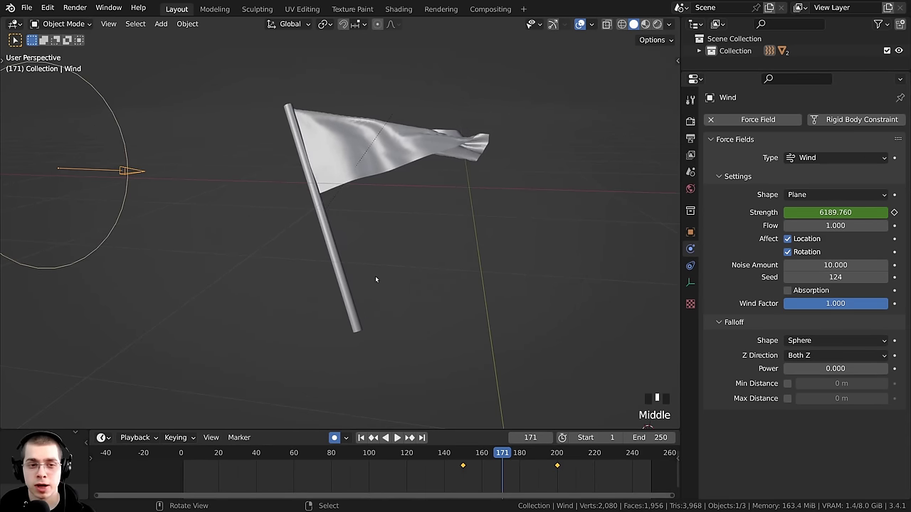
{"action": "middle_click_drag", "start_coordinate": [375, 279], "coordinate": [374, 250]}
{"action": "scroll", "coordinate": [352, 220], "scroll_direction": "down", "scroll_amount": 4}
{"action": "middle_click_drag", "start_coordinate": [352, 221], "coordinate": [385, 256]}
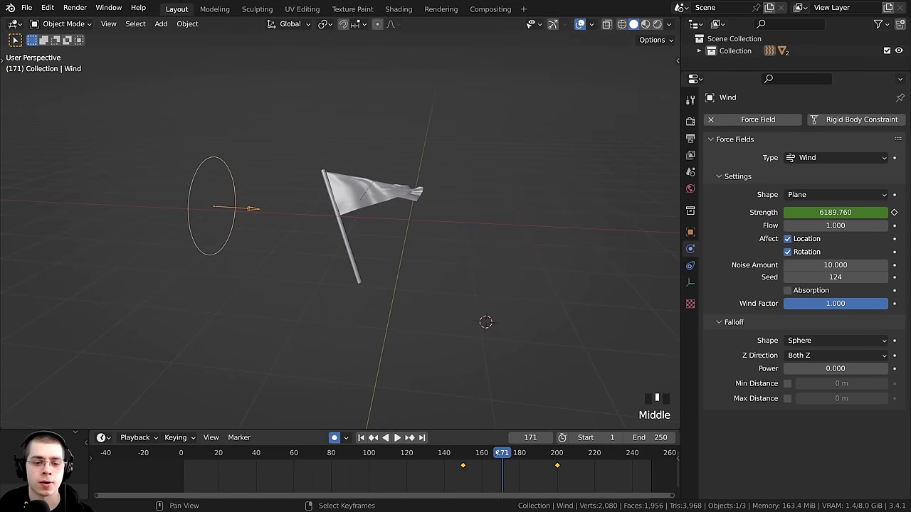
- Rewind to frame 0, switch to top view, and play through to frame 101
{"action": "left_click_drag", "start_coordinate": [498, 453], "coordinate": [299, 463]}
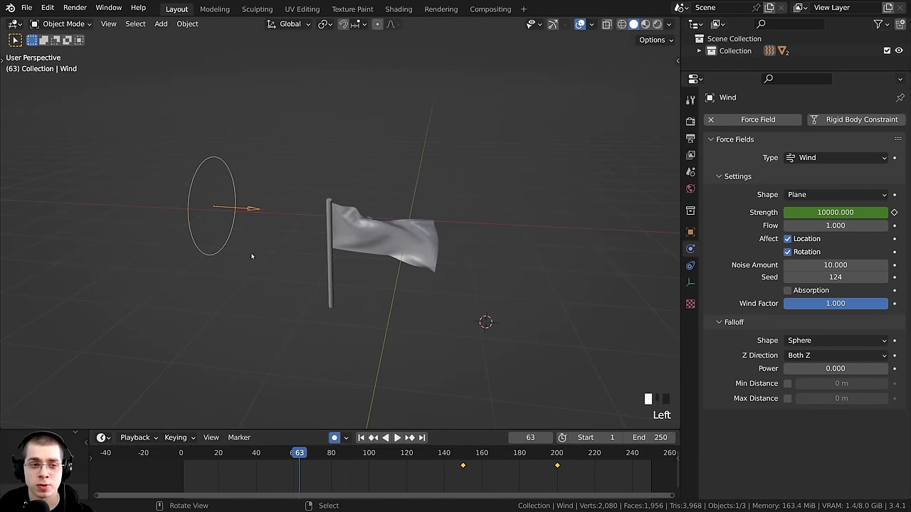
{"action": "middle_click_drag", "start_coordinate": [251, 256], "coordinate": [272, 299]}
{"action": "key", "text": "t"}
{"action": "key", "text": "t"}
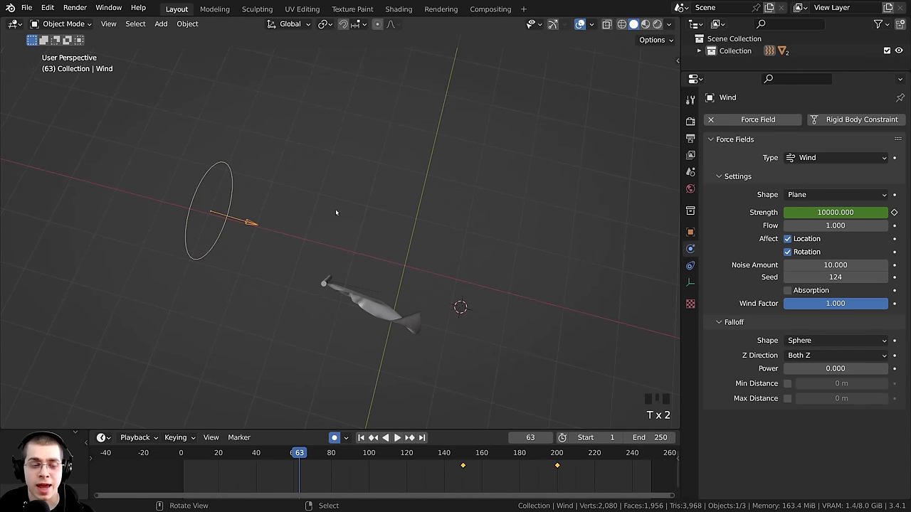
{"action": "key", "text": "r"}
{"action": "right_click", "coordinate": [317, 146]}
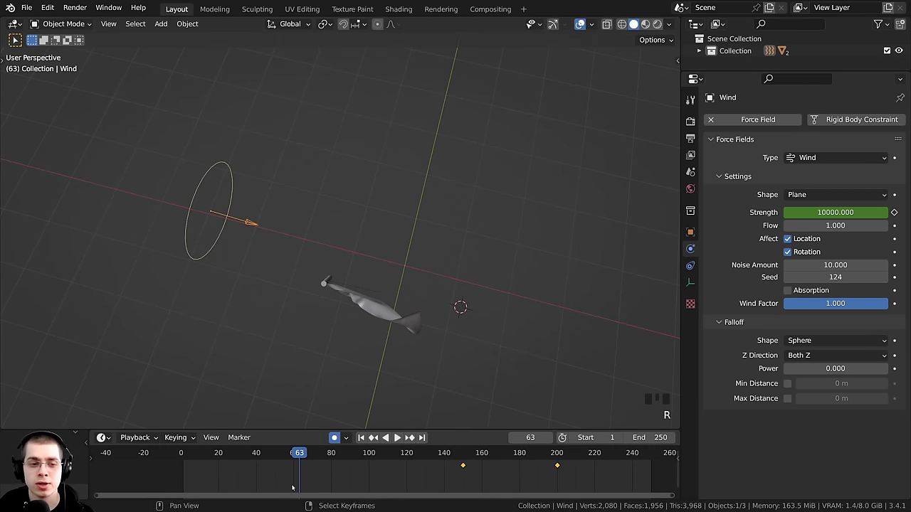
{"action": "left_click_drag", "start_coordinate": [292, 488], "coordinate": [181, 488]}
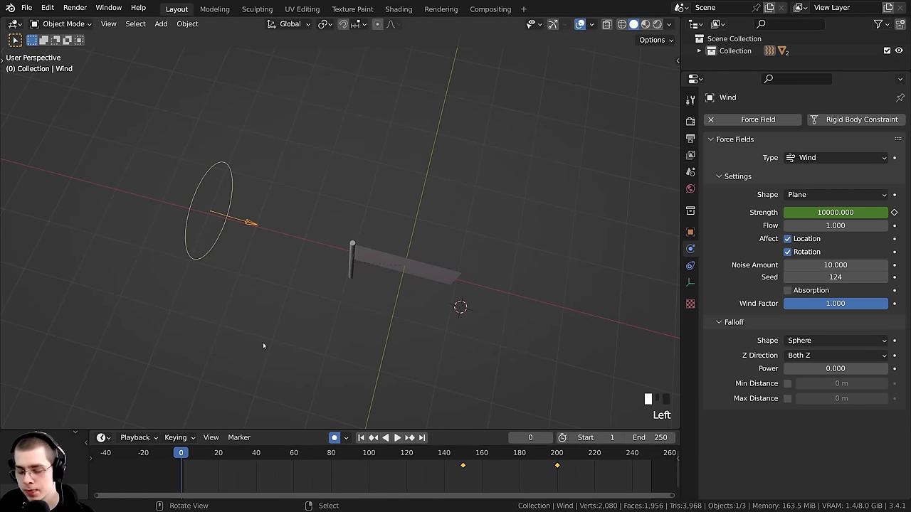
{"action": "key", "text": "KP_7"}
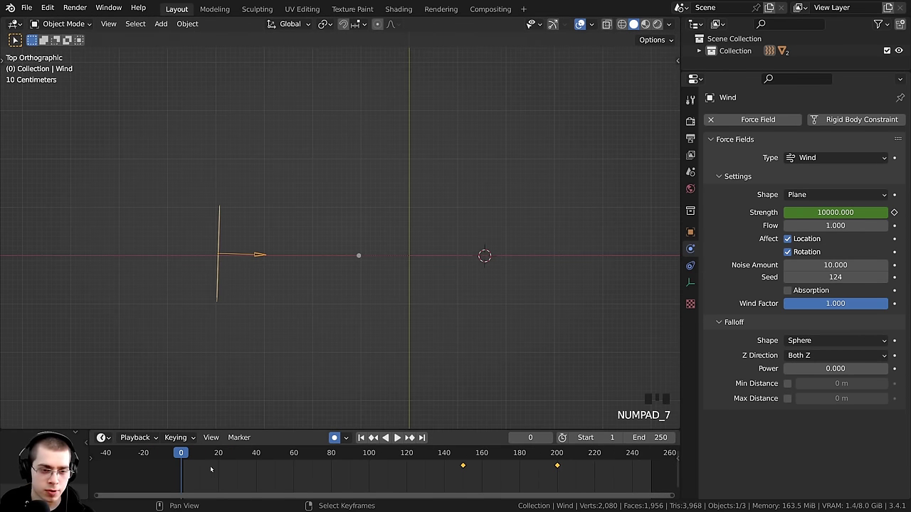
{"action": "left_click_drag", "start_coordinate": [210, 467], "coordinate": [368, 466]}
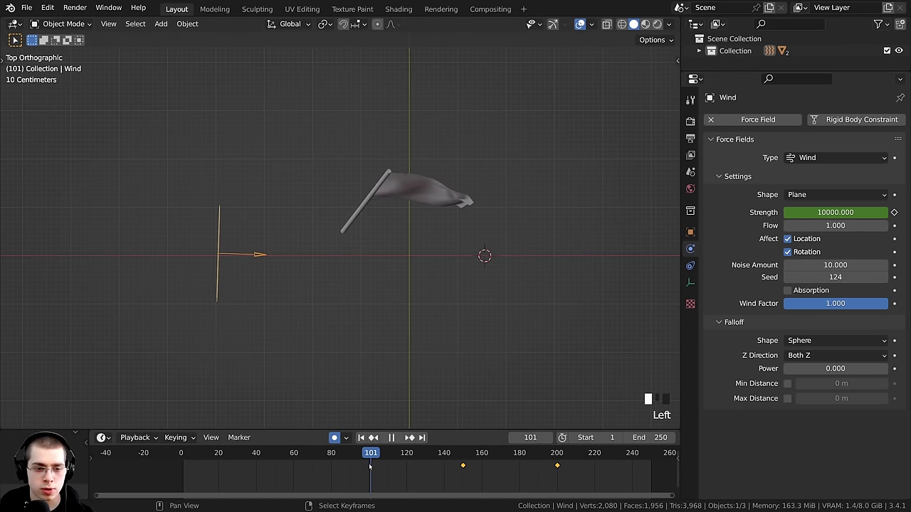
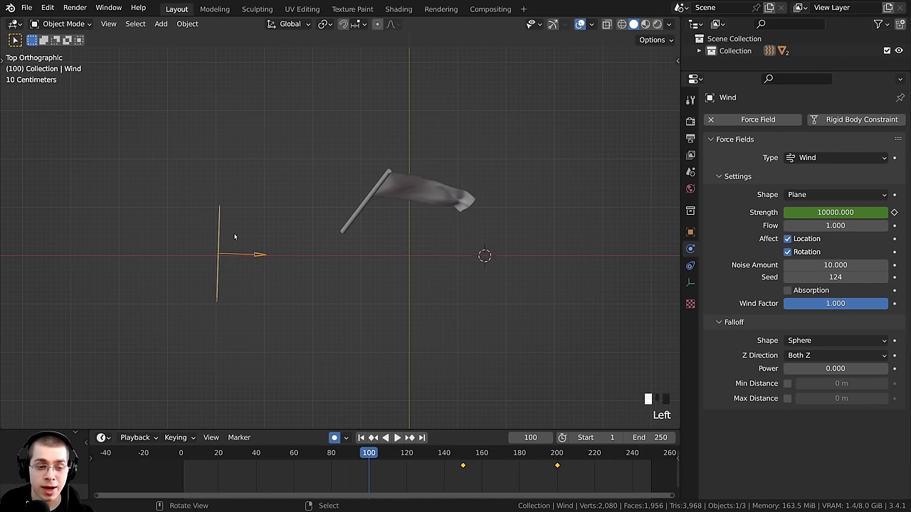
- Keyframe the Wind field's rotation, then turn it to a new angle at frame 125
{"action": "key", "text": "i"}
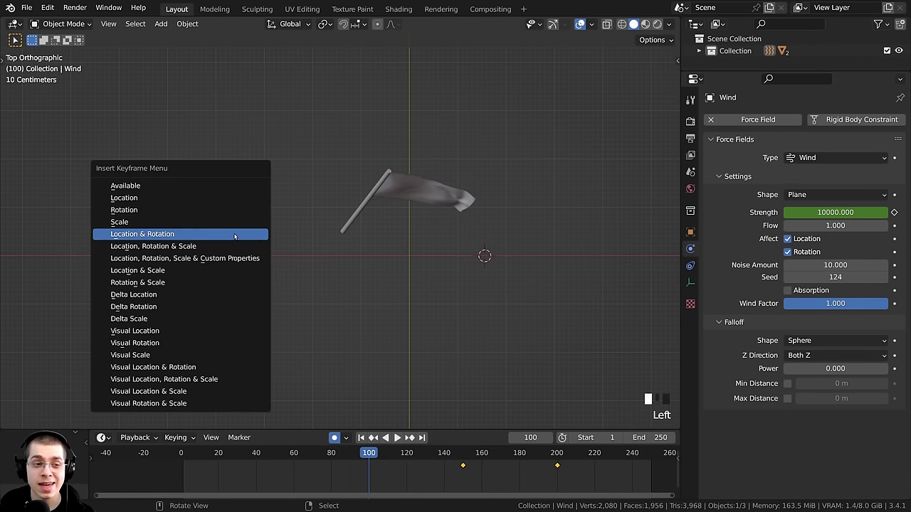
{"action": "left_click", "coordinate": [174, 210]}
{"action": "left_click", "coordinate": [397, 438]}
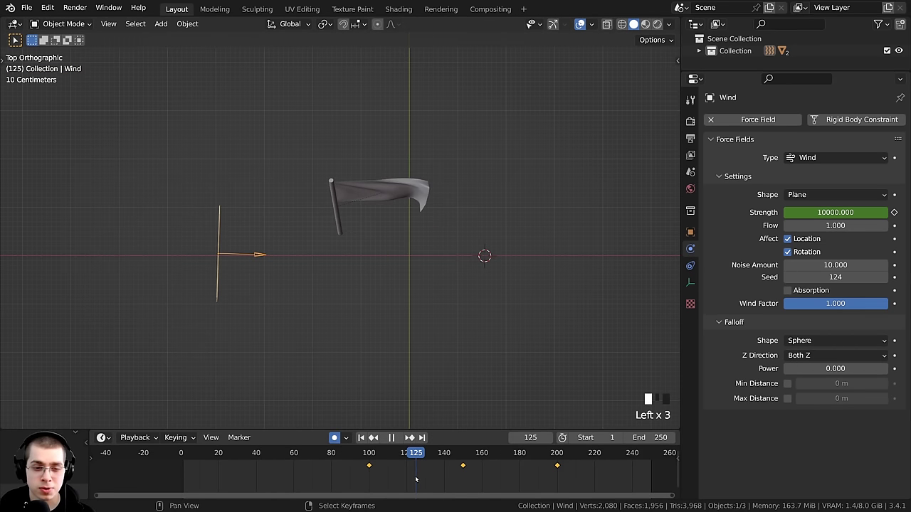
{"action": "key", "text": "Escape"}
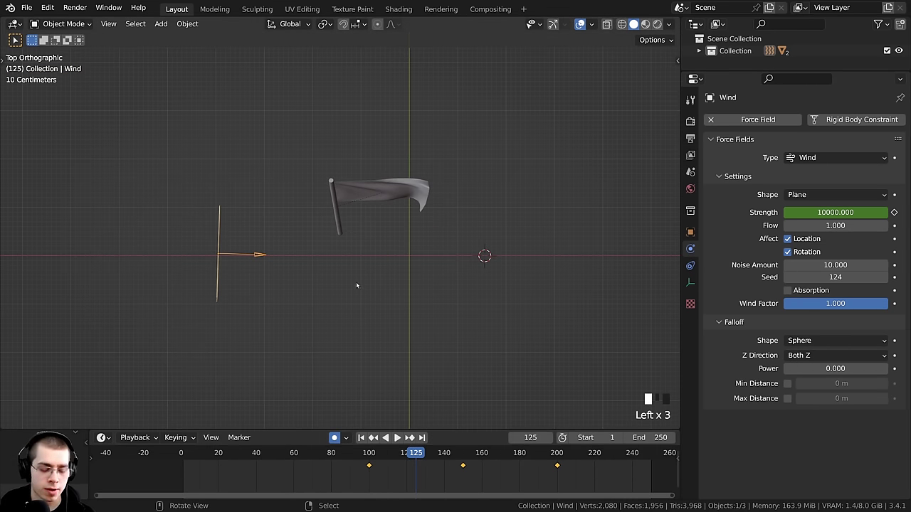
{"action": "key", "text": "r"}
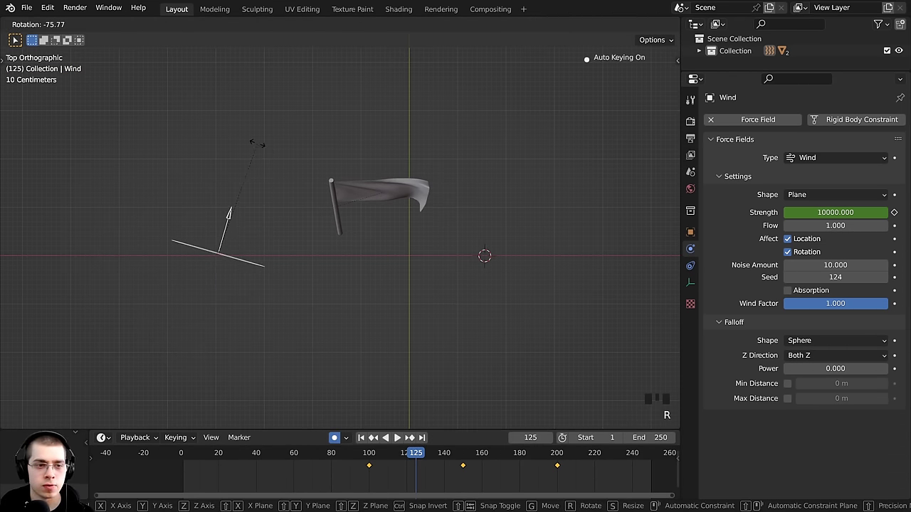
{"action": "left_click", "coordinate": [255, 142]}
{"action": "key", "text": "r"}
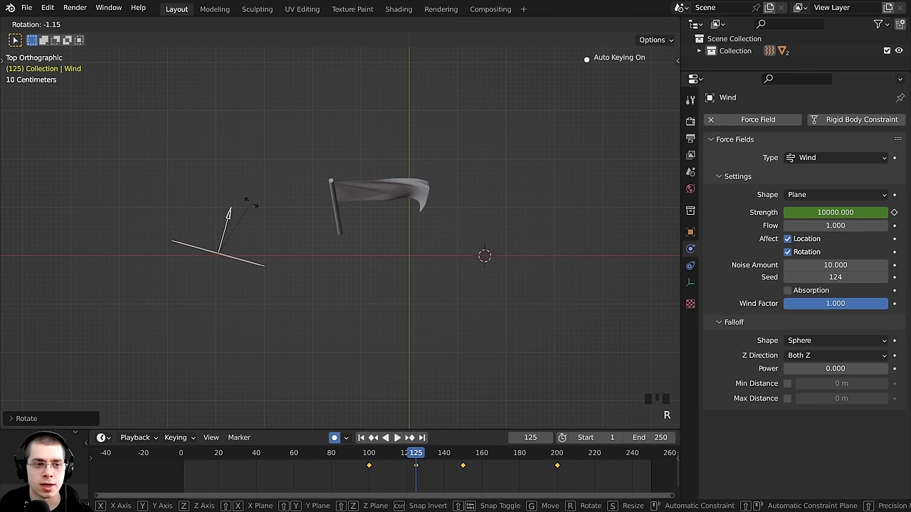
{"action": "key", "text": "Escape"}
- Rotate the Wind field to a new direction at frame 100
{"action": "left_click_drag", "start_coordinate": [417, 472], "coordinate": [369, 470]}
{"action": "scroll", "coordinate": [368, 470], "scroll_direction": "up", "scroll_amount": 2}
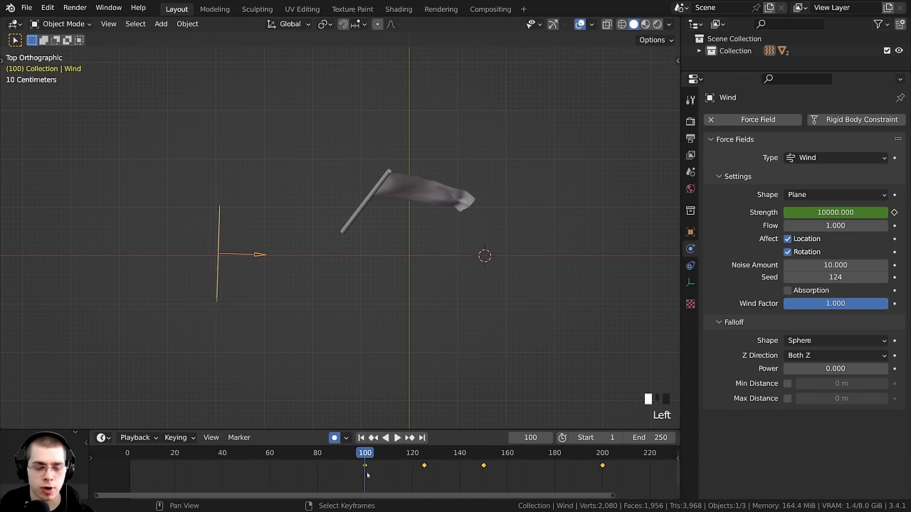
{"action": "key", "text": "r"}
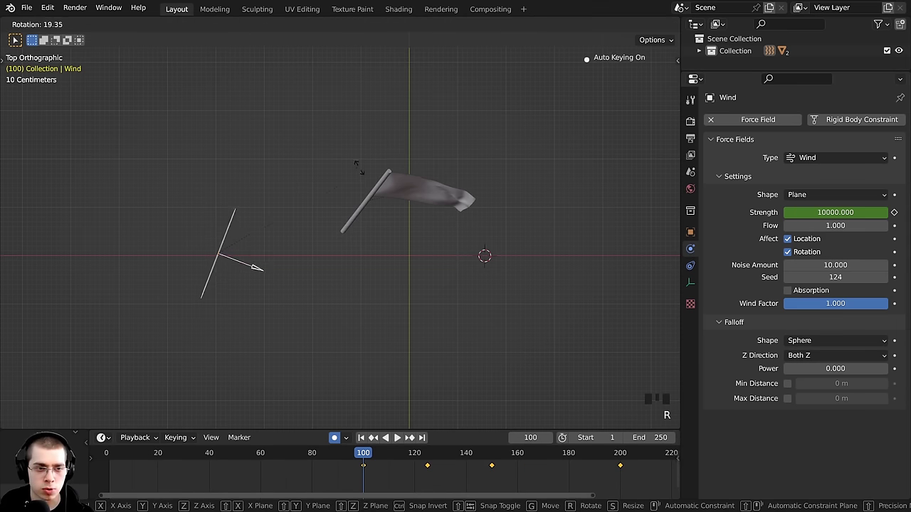
{"action": "left_click", "coordinate": [366, 210]}
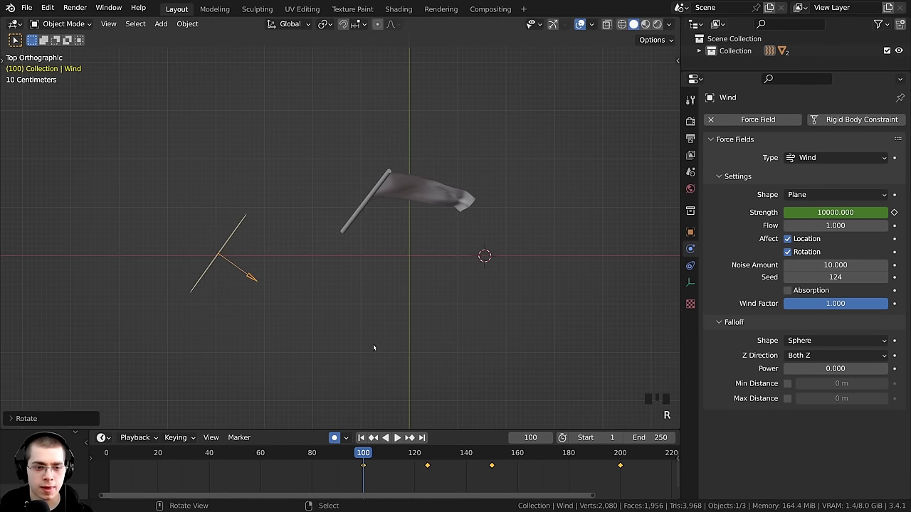
- Aim the wind at the flag at frame 75, then select the cloth flag
{"action": "key", "text": "space"}
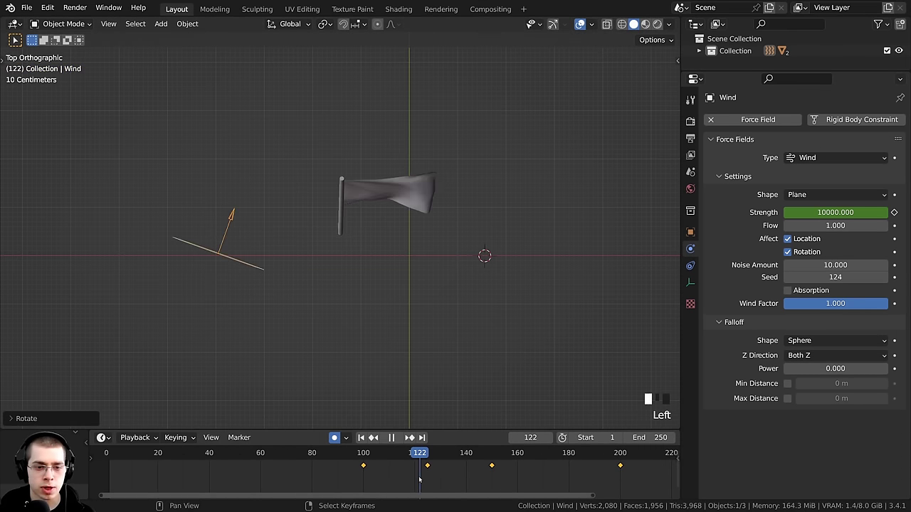
{"action": "left_click", "coordinate": [286, 472]}
{"action": "left_click_drag", "start_coordinate": [287, 473], "coordinate": [299, 475]}
{"action": "key", "text": "space"}
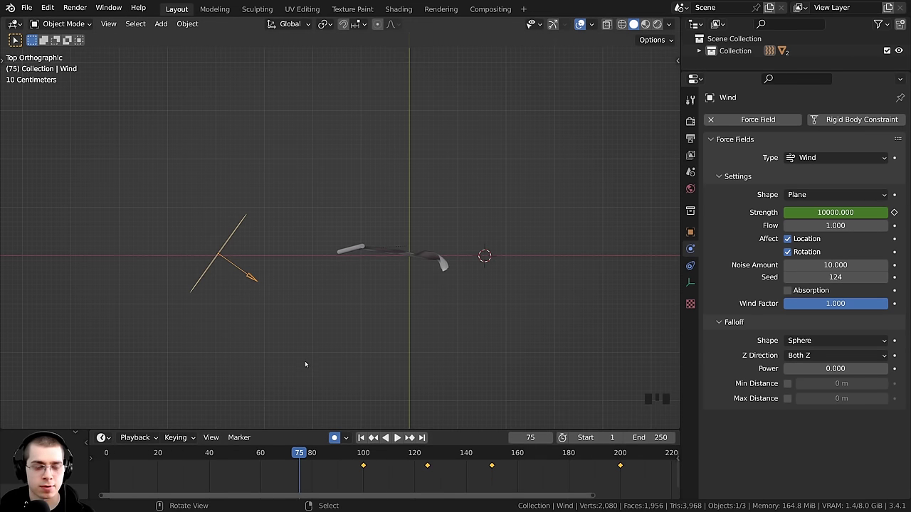
{"action": "key", "text": "r"}
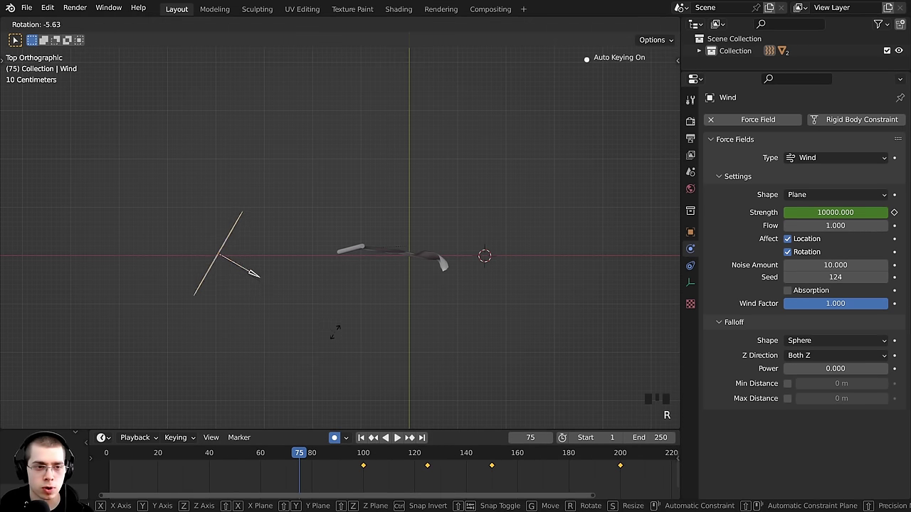
{"action": "left_click", "coordinate": [341, 264]}
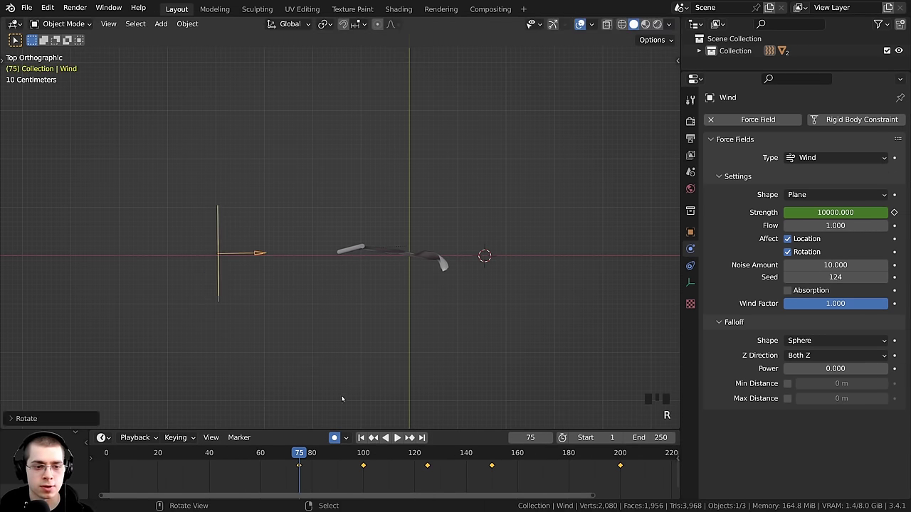
{"action": "middle_click_drag", "start_coordinate": [343, 400], "coordinate": [309, 236]}
{"action": "left_click", "coordinate": [393, 207]}
{"action": "key", "text": "Right"}
{"action": "key", "text": "Right"}
{"action": "key", "text": "Right"}
{"action": "key", "text": "Right"}
{"action": "key", "text": "Right"}
{"action": "key", "text": "Right"}
{"action": "key", "text": "Right"}
{"action": "key", "text": "Right"}
{"action": "key", "text": "Right"}
{"action": "key", "text": "Right"}
{"action": "key", "text": "Right"}
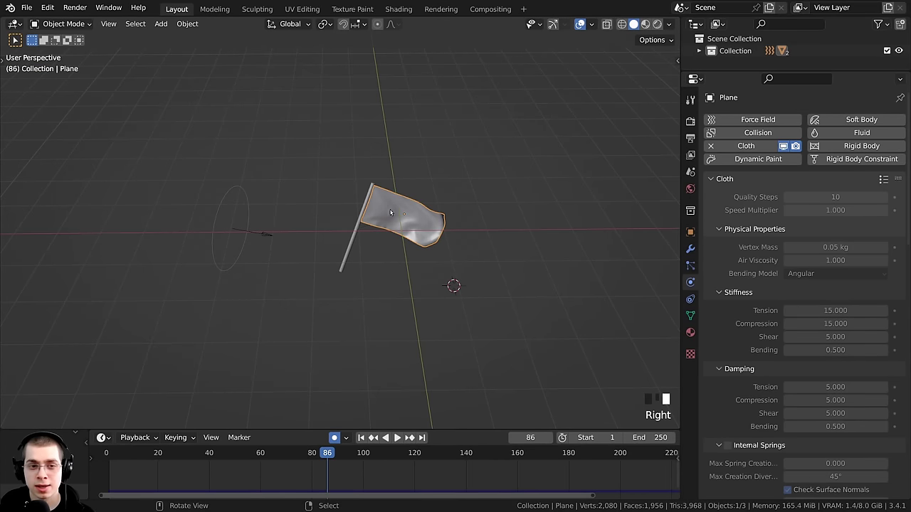
- Delete the old cloth bake and bake the flag's simulation again
{"action": "scroll", "coordinate": [904, 165], "scroll_direction": "down", "scroll_amount": 1}
{"action": "scroll", "coordinate": [909, 161], "scroll_direction": "down", "scroll_amount": 15}
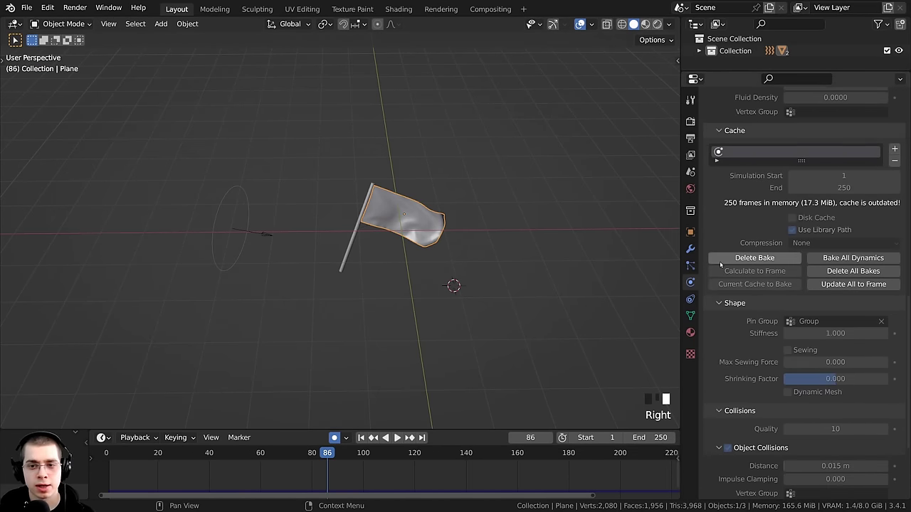
{"action": "left_click", "coordinate": [719, 261]}
{"action": "left_click", "coordinate": [749, 257]}
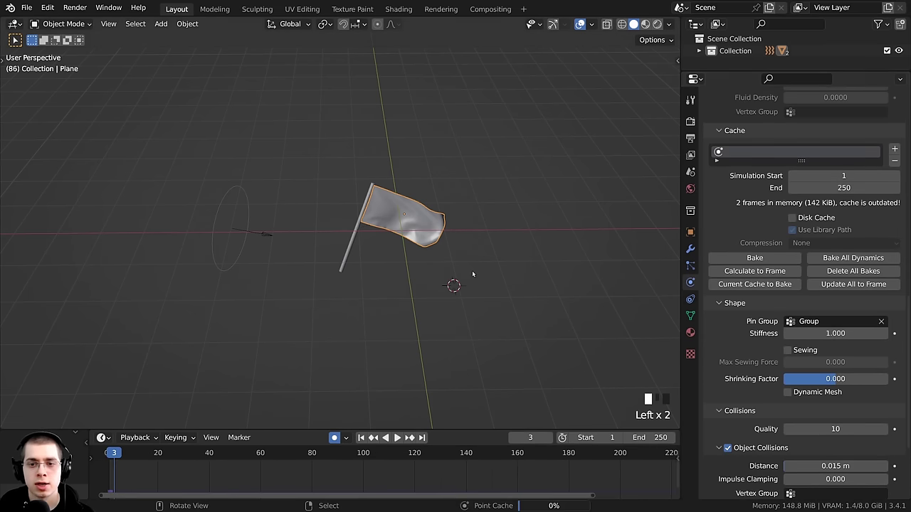
- Play the rebaked cloth up to frame 101 while orbiting around the flag
{"action": "key", "text": "space"}
{"action": "middle_click_drag", "start_coordinate": [467, 273], "coordinate": [305, 266]}
{"action": "key", "text": "space"}
{"action": "key", "text": "space"}
{"action": "key", "text": "space"}
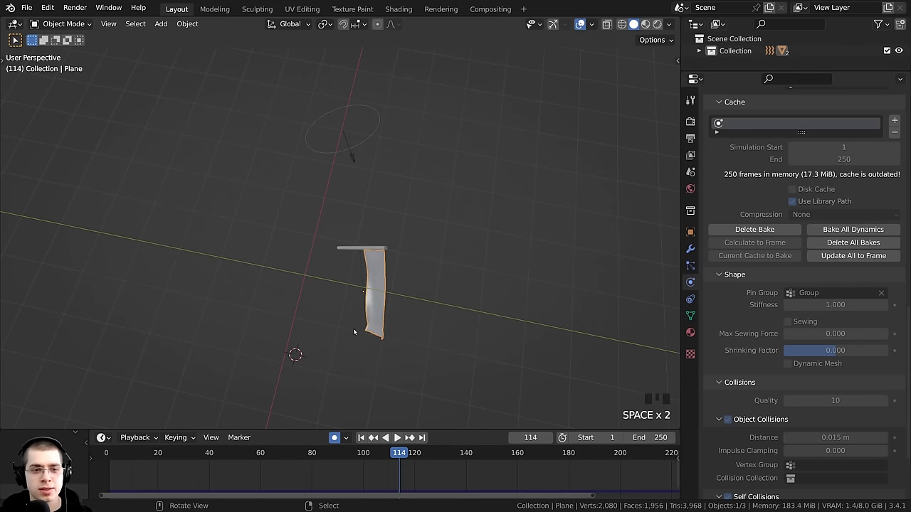
{"action": "middle_click_drag", "start_coordinate": [368, 223], "coordinate": [407, 174]}
{"action": "key", "text": "space"}
{"action": "key", "text": "space"}
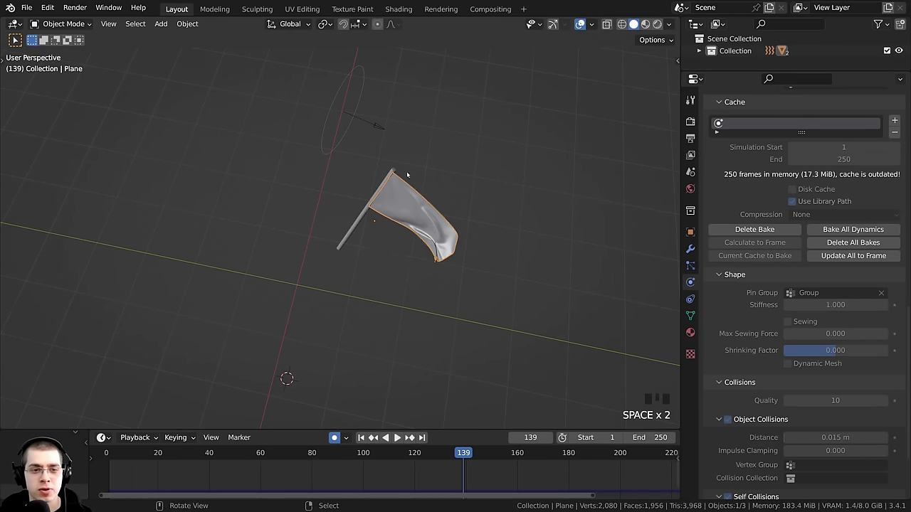
{"action": "key", "text": "space"}
- Replay the later frames from about 190 to 232, orbiting to watch the flag swing
{"action": "middle_click_drag", "start_coordinate": [555, 473], "coordinate": [351, 473]}
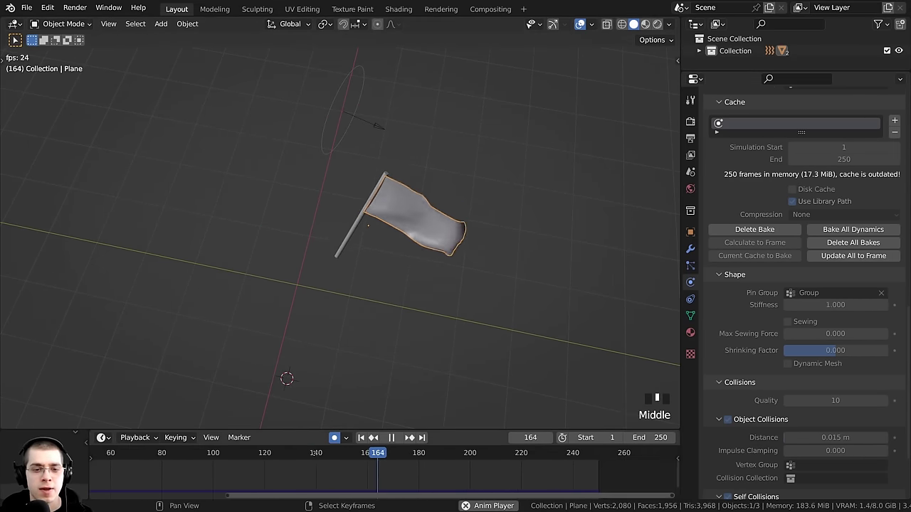
{"action": "middle_click_drag", "start_coordinate": [411, 275], "coordinate": [429, 179]}
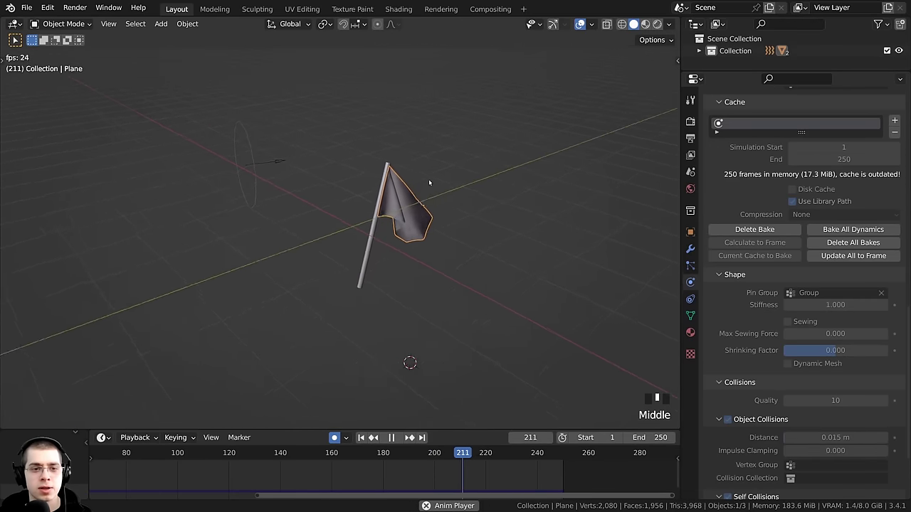
{"action": "scroll", "coordinate": [407, 177], "scroll_direction": "up", "scroll_amount": 2}
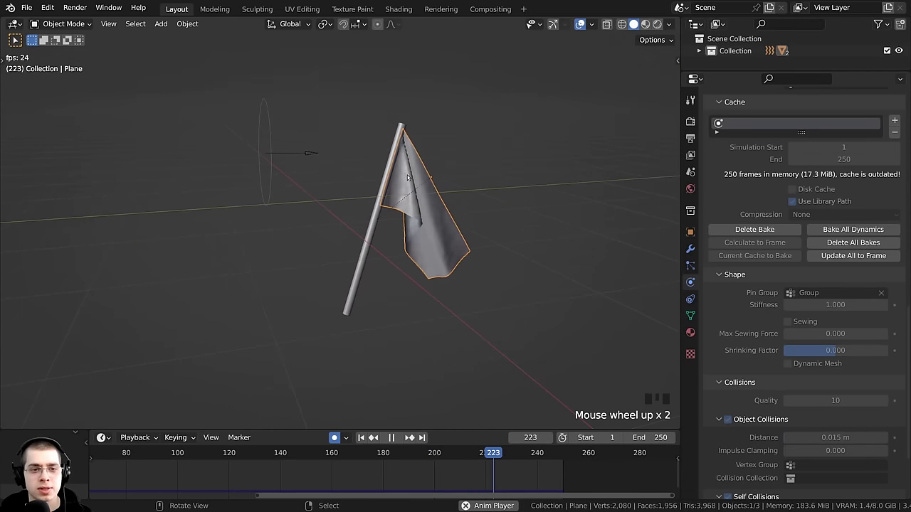
{"action": "left_click", "coordinate": [395, 468]}
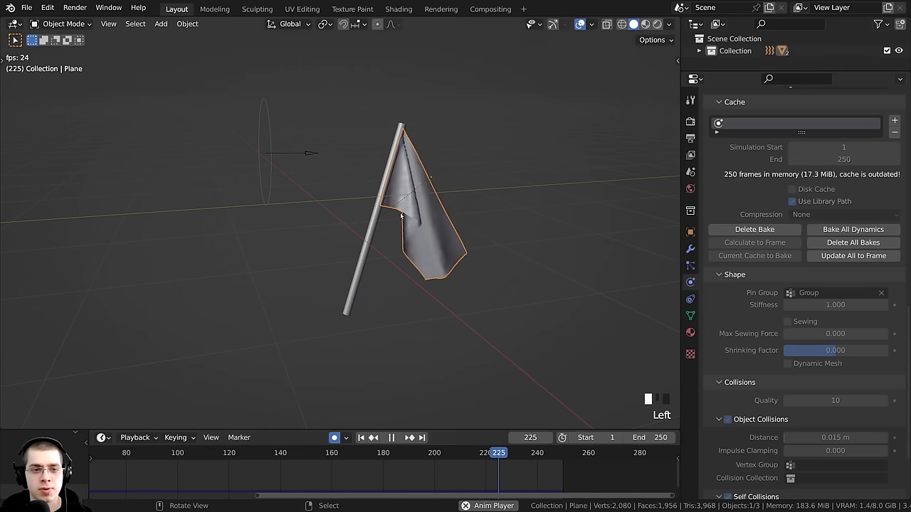
{"action": "middle_click_drag", "start_coordinate": [398, 288], "coordinate": [401, 122]}
{"action": "key", "text": "space"}
{"action": "left_click", "coordinate": [407, 469]}
{"action": "key", "text": "space"}
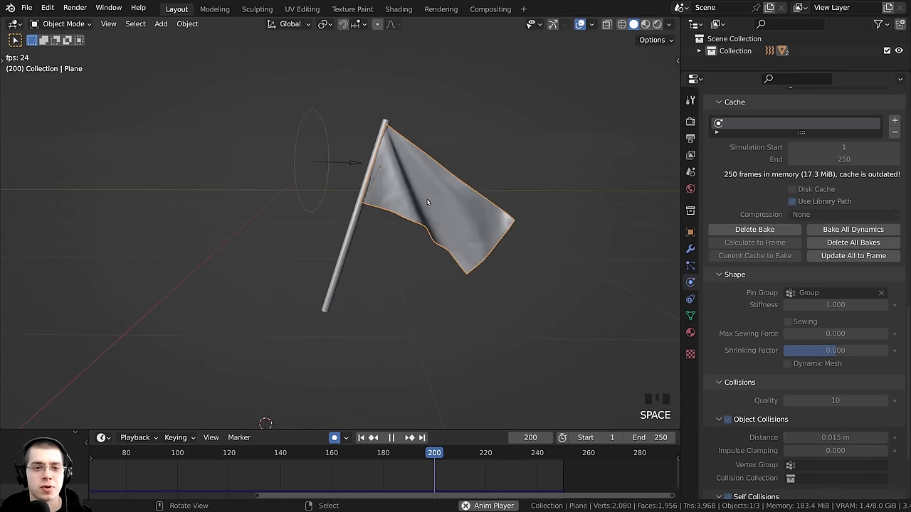
{"action": "middle_click_drag", "start_coordinate": [444, 331], "coordinate": [567, 237]}
{"action": "key", "text": "space"}
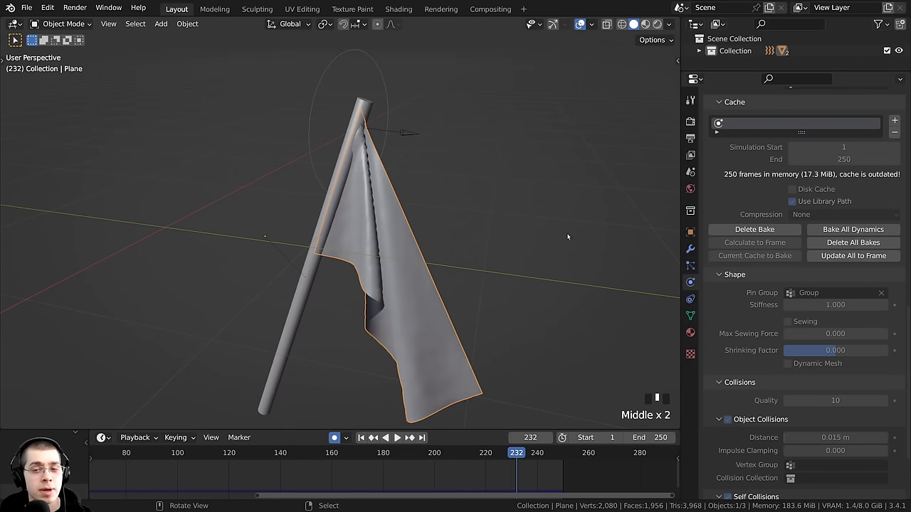
- Add a Solidify modifier to the cloth flag
{"action": "left_click", "coordinate": [689, 249]}
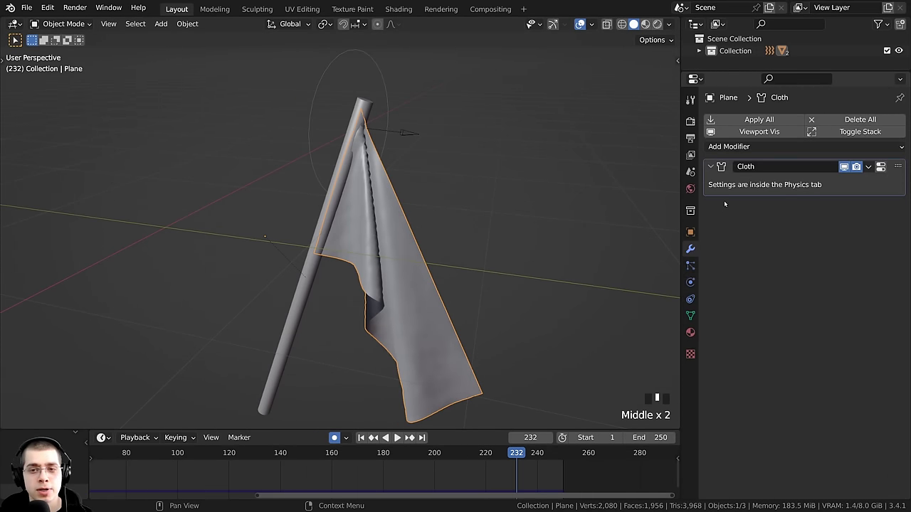
{"action": "left_click", "coordinate": [721, 147]}
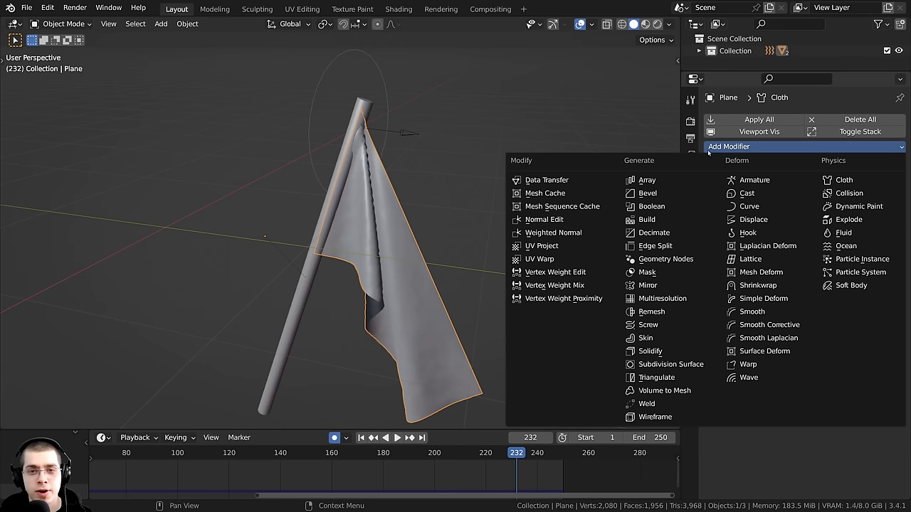
{"action": "left_click", "coordinate": [652, 351]}
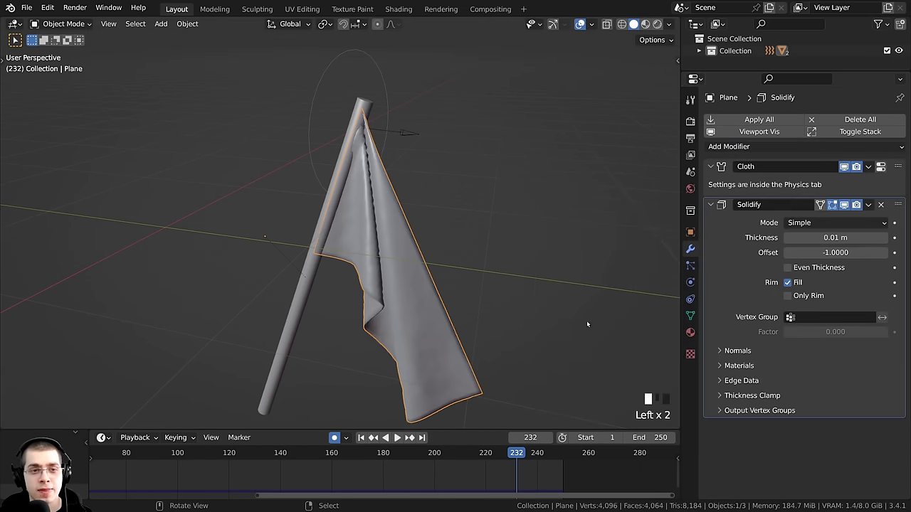
{"action": "scroll", "coordinate": [405, 317], "scroll_direction": "up", "scroll_amount": 5}
{"action": "scroll", "coordinate": [311, 253], "scroll_direction": "up", "scroll_amount": 1}
{"action": "middle_click_drag", "start_coordinate": [311, 254], "coordinate": [388, 249], "text": "shift"}
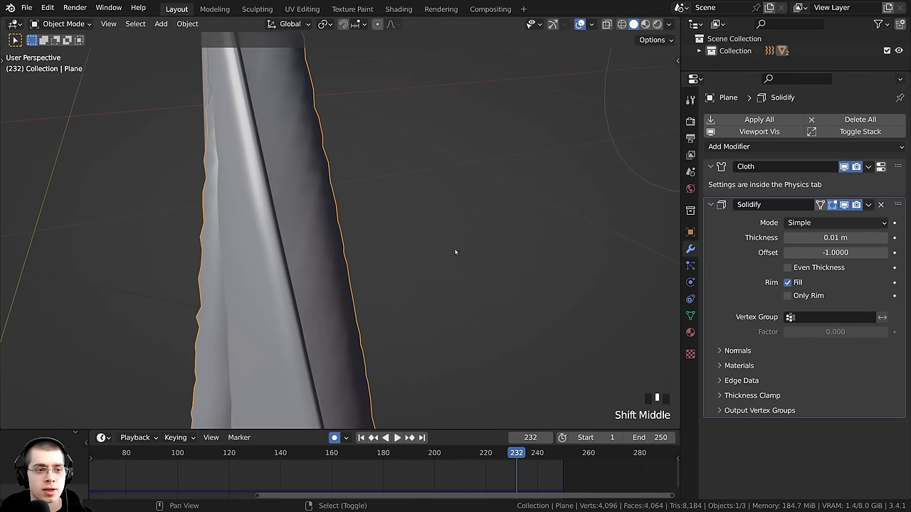
- Set the Solidify thickness to 0.004 m and reopen the modifier list
{"action": "mouse_move", "coordinate": [835, 237]}
{"action": "left_mouse_down", "text": "shift"}
{"action": "mouse_move", "coordinate": [812, 237]}
{"action": "mouse_move", "coordinate": [824, 238]}
{"action": "left_mouse_up", "text": "shift"}
{"action": "middle_click_drag", "start_coordinate": [426, 226], "coordinate": [488, 234]}
{"action": "scroll", "coordinate": [481, 257], "scroll_direction": "up", "scroll_amount": 3}
{"action": "scroll", "coordinate": [481, 256], "scroll_direction": "up", "scroll_amount": 2}
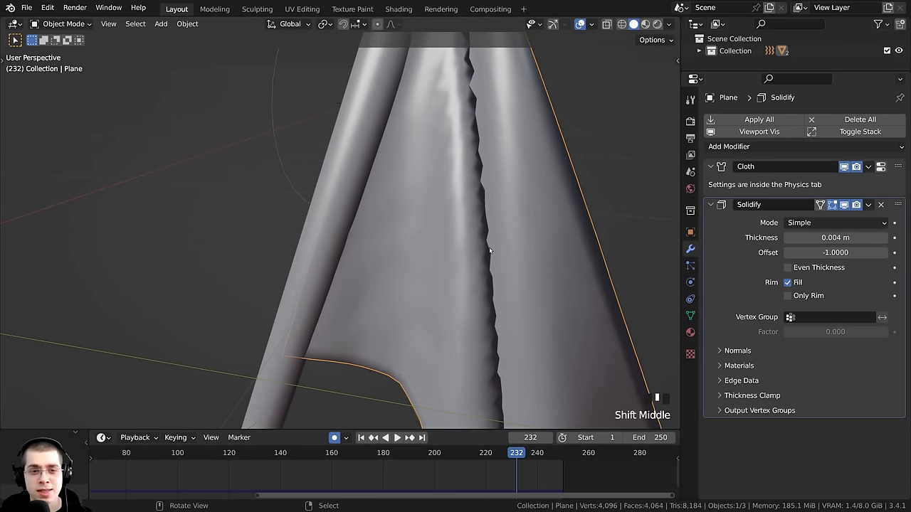
{"action": "left_click", "coordinate": [735, 147]}
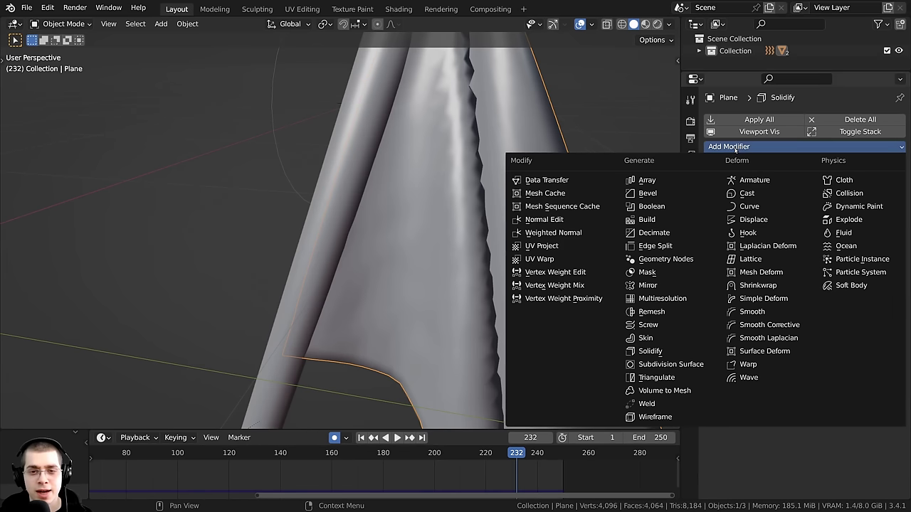
- Add a Subdivision Surface modifier to the flag with render levels set to 1
{"action": "left_click", "coordinate": [650, 364]}
{"action": "scroll", "coordinate": [667, 394], "scroll_direction": "down", "scroll_amount": 3}
{"action": "scroll", "coordinate": [782, 436], "scroll_direction": "down", "scroll_amount": 1}
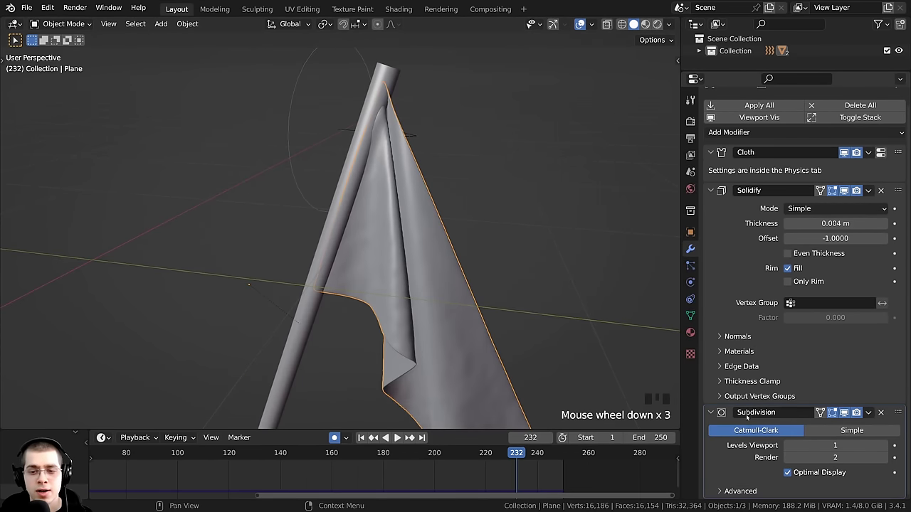
{"action": "left_click", "coordinate": [790, 457]}
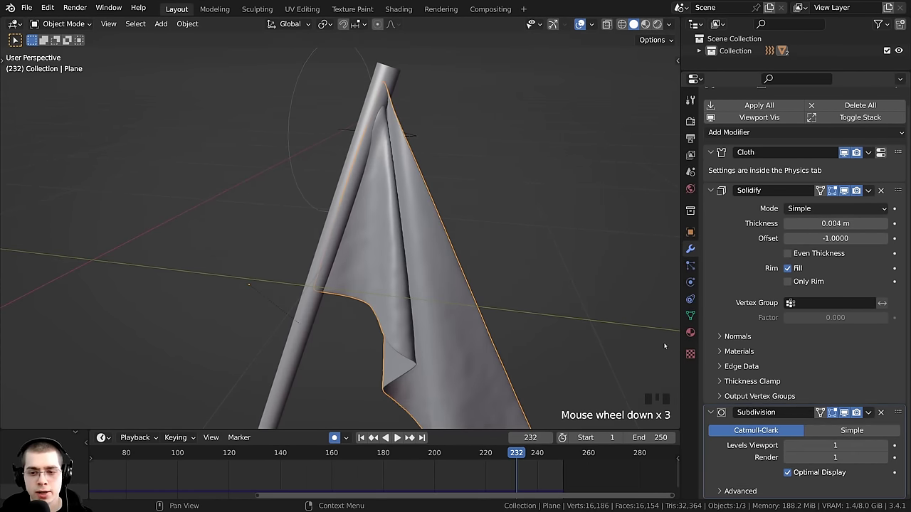
{"action": "middle_click_drag", "start_coordinate": [455, 257], "coordinate": [399, 299]}
{"action": "scroll", "coordinate": [391, 190], "scroll_direction": "up", "scroll_amount": 2}
{"action": "middle_click_drag", "start_coordinate": [818, 449], "coordinate": [758, 238]}
- Review the Cloth, Solidify and Subdivision entries in the flag's modifier stack
{"action": "left_click", "coordinate": [726, 263]}
{"action": "left_click", "coordinate": [742, 448]}
{"action": "left_click", "coordinate": [746, 211]}
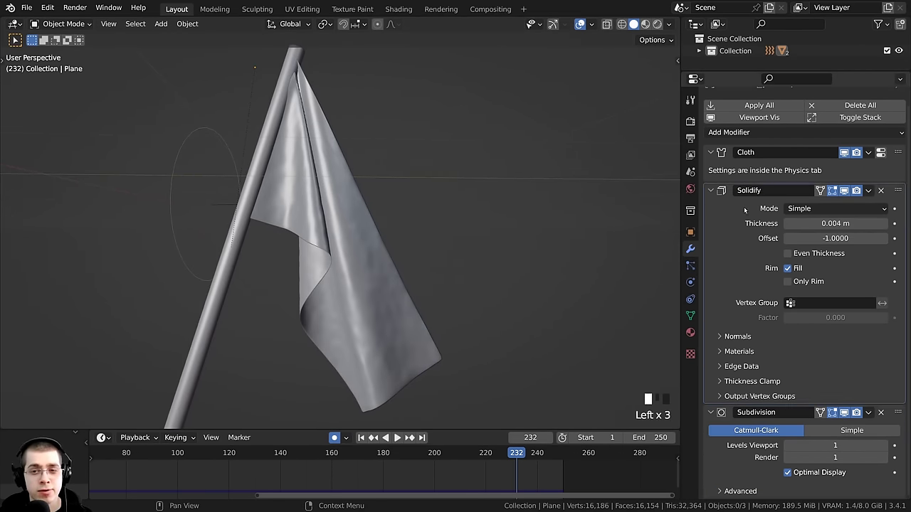
{"action": "left_click", "coordinate": [755, 162]}
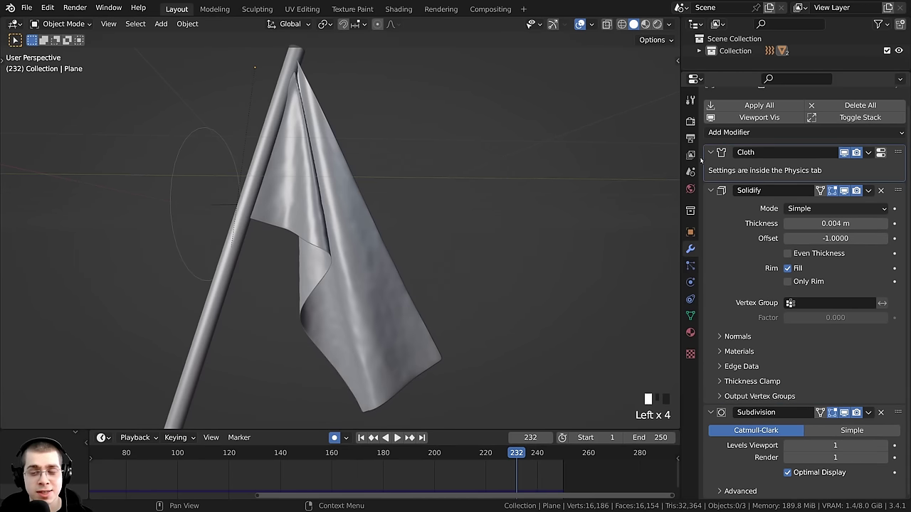
{"action": "left_click", "coordinate": [731, 237]}
{"action": "left_click", "coordinate": [725, 481]}
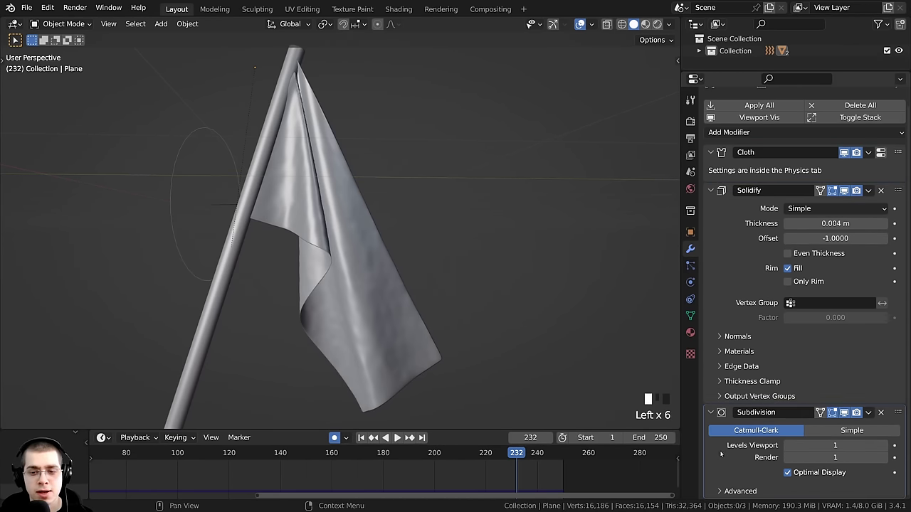
{"action": "scroll", "coordinate": [426, 297], "scroll_direction": "down", "scroll_amount": 2}
{"action": "middle_click_drag", "start_coordinate": [426, 297], "coordinate": [462, 313]}
- Play the flag animation, scrubbing back to about frame 130 and orbiting around it
{"action": "left_click", "coordinate": [432, 465]}
{"action": "left_click_drag", "start_coordinate": [431, 466], "coordinate": [259, 403]}
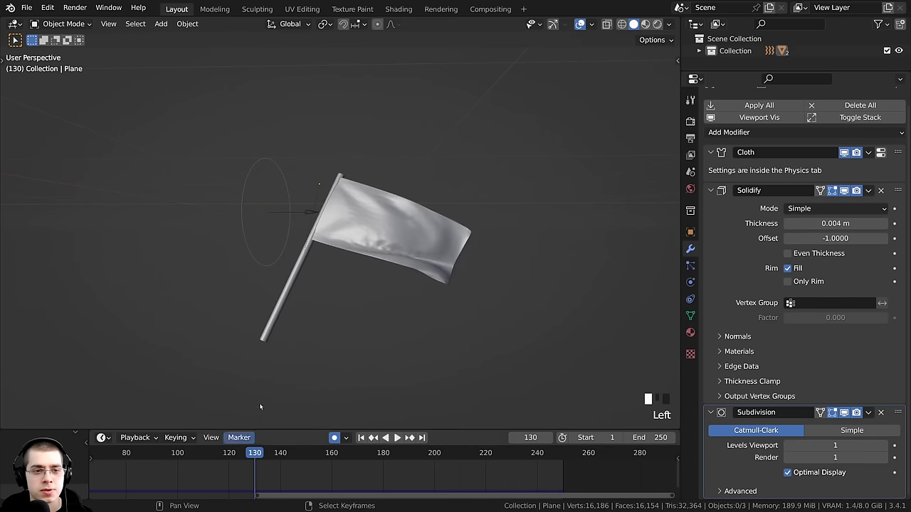
{"action": "middle_click_drag", "start_coordinate": [259, 403], "coordinate": [318, 327]}
{"action": "scroll", "coordinate": [319, 327], "scroll_direction": "up", "scroll_amount": 2}
{"action": "scroll", "coordinate": [318, 326], "scroll_direction": "up", "scroll_amount": 1}
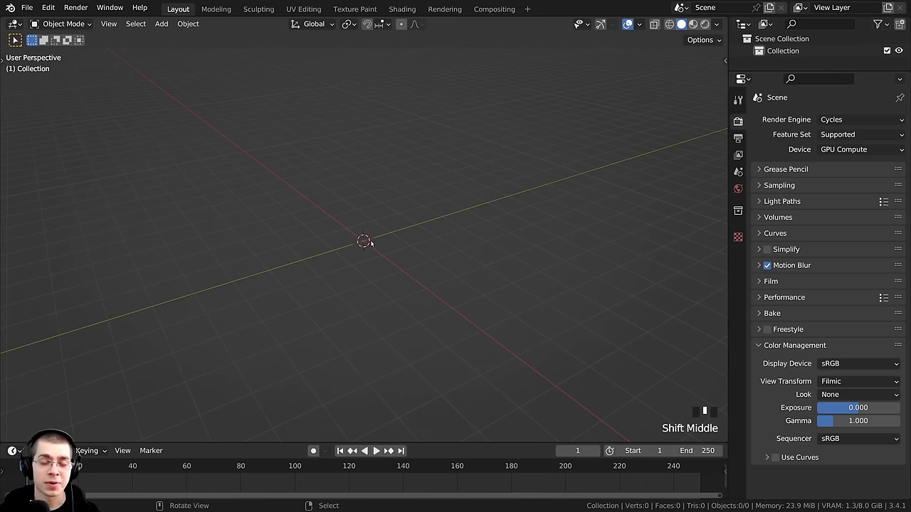
{"action": "middle_click_drag", "start_coordinate": [370, 243], "coordinate": [384, 193], "text": "shift"}
- Add a Suzanne monkey mesh at the scene origin
{"action": "scroll", "coordinate": [370, 163], "scroll_direction": "up", "scroll_amount": 2}
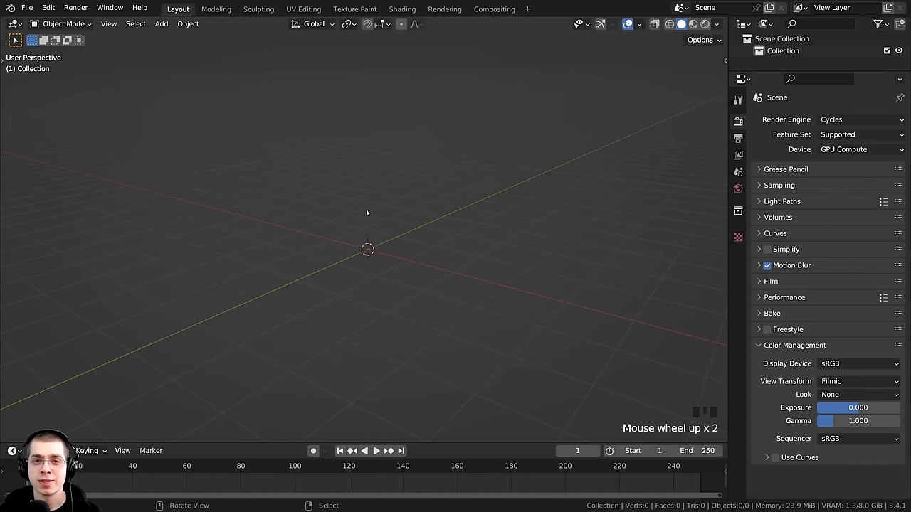
{"action": "middle_click_drag", "start_coordinate": [416, 150], "coordinate": [404, 227]}
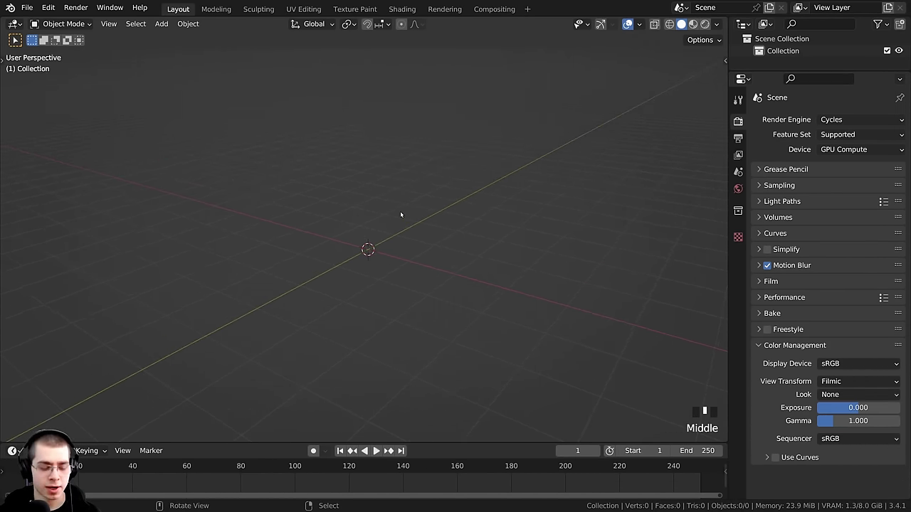
{"action": "key", "text": "shift+a"}
{"action": "mouse_move", "coordinate": [375, 188]}
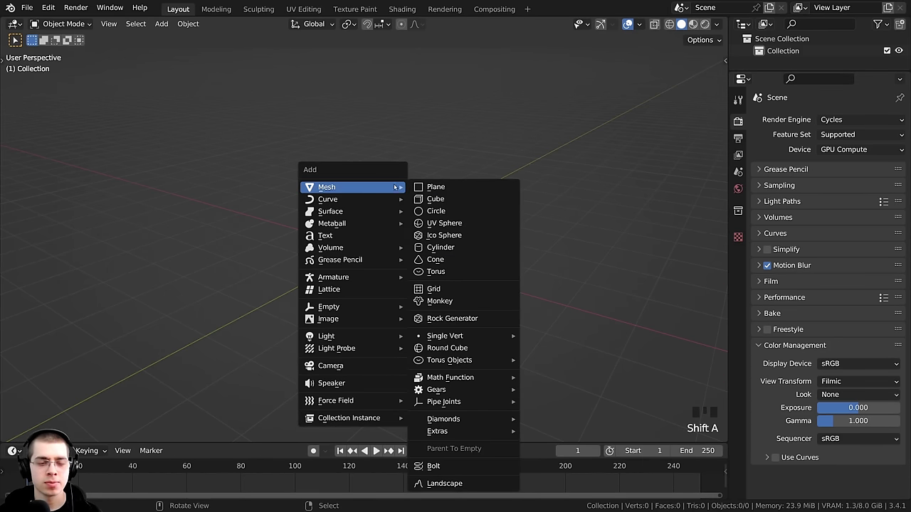
{"action": "left_click", "coordinate": [440, 301]}
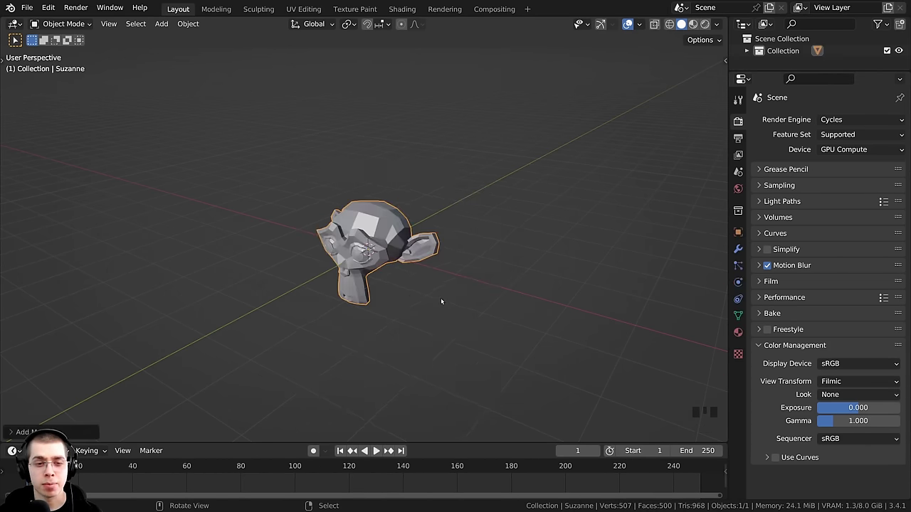
{"action": "scroll", "coordinate": [441, 302], "scroll_direction": "up", "scroll_amount": 3}
{"action": "scroll", "coordinate": [441, 302], "scroll_direction": "down", "scroll_amount": 1}
{"action": "middle_click_drag", "start_coordinate": [441, 301], "coordinate": [463, 228]}
{"action": "scroll", "coordinate": [407, 313], "scroll_direction": "down", "scroll_amount": 1}
{"action": "scroll", "coordinate": [474, 213], "scroll_direction": "up", "scroll_amount": 1}
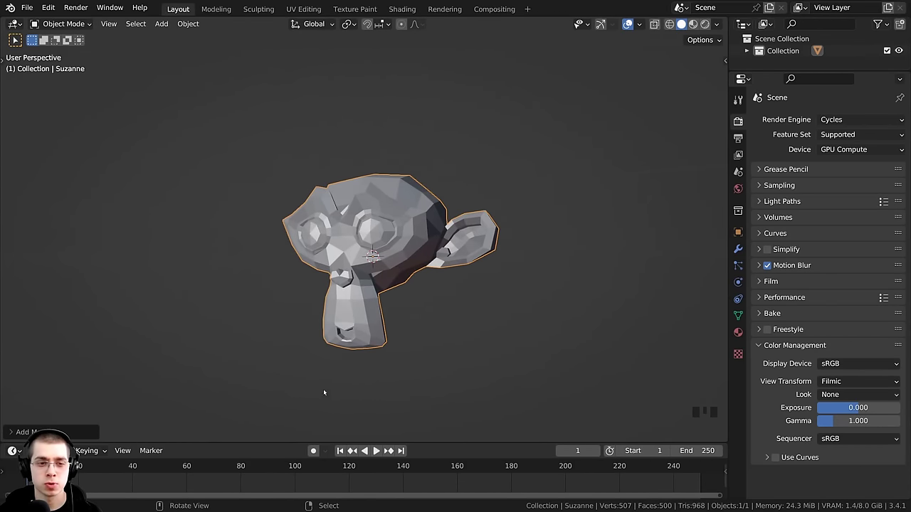
{"action": "middle_click_drag", "start_coordinate": [518, 170], "coordinate": [395, 251]}
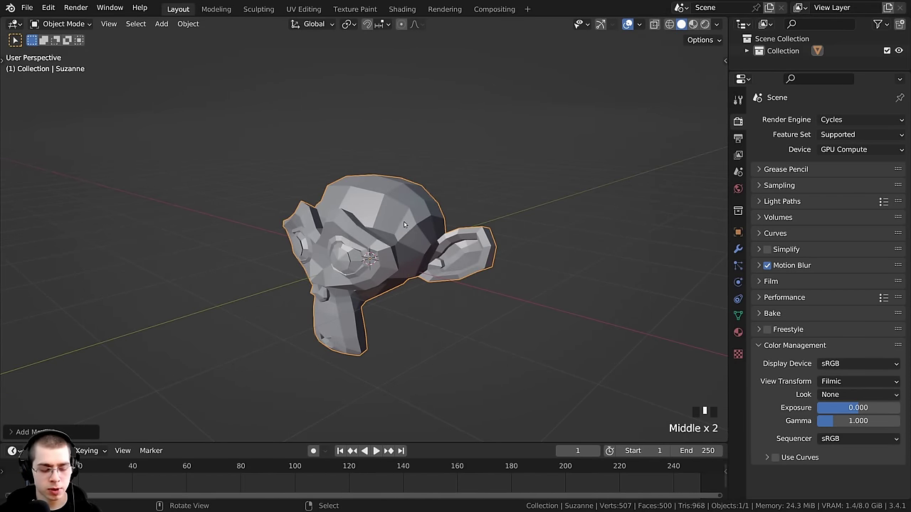
- Give Suzanne level-2 subdivision with Ctrl+2 and shade her smooth
{"action": "key", "text": "ctrl+1"}
{"action": "key", "text": "ctrl+2"}
{"action": "scroll", "coordinate": [365, 192], "scroll_direction": "up", "scroll_amount": 2}
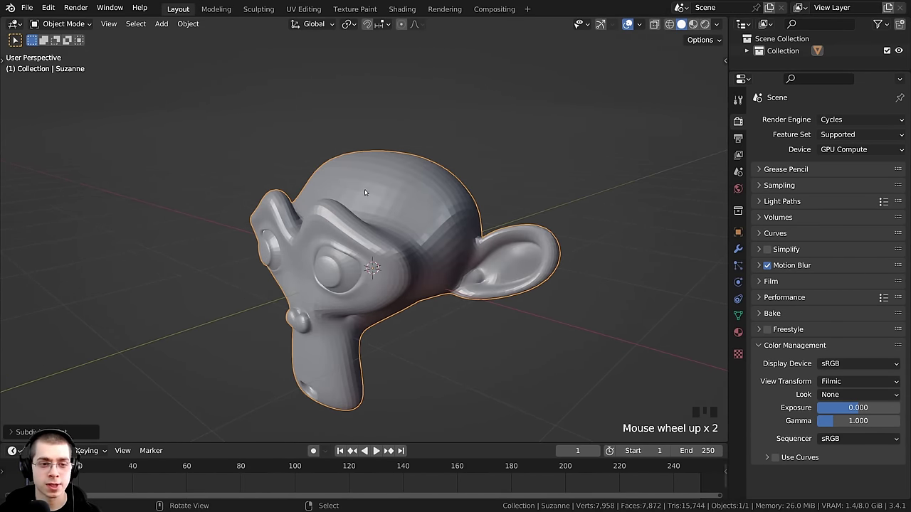
{"action": "key", "text": "w"}
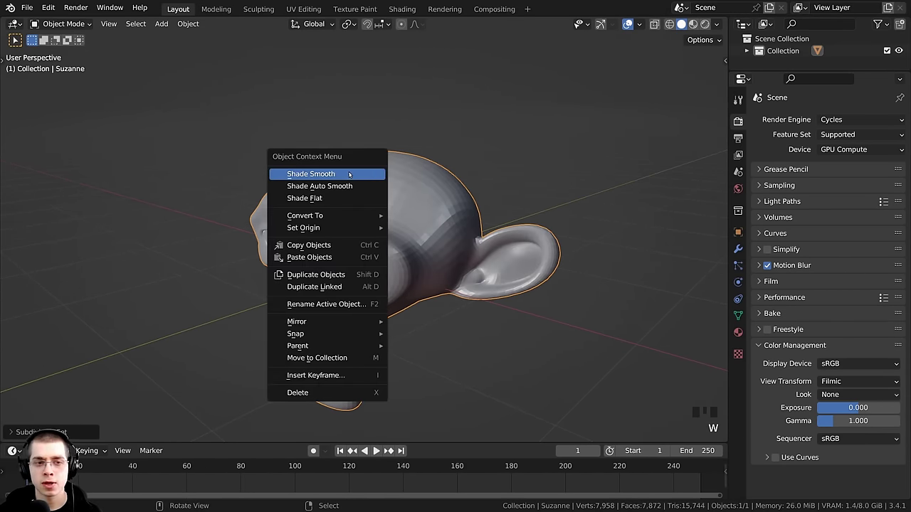
{"action": "left_click", "coordinate": [349, 174]}
{"action": "middle_click_drag", "start_coordinate": [349, 175], "coordinate": [512, 179]}
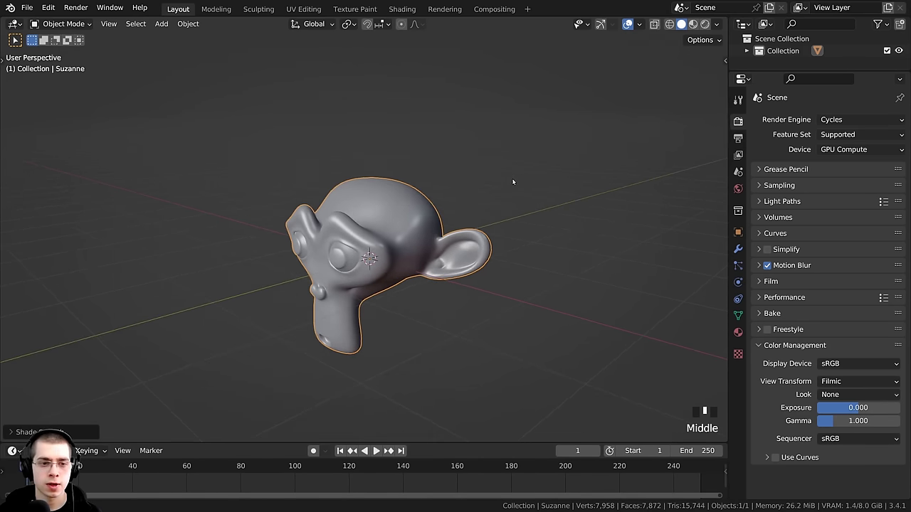
- Tilt Suzanne around the global X axis and shift her along global Z
{"action": "key", "text": "r"}
{"action": "key", "text": "x"}
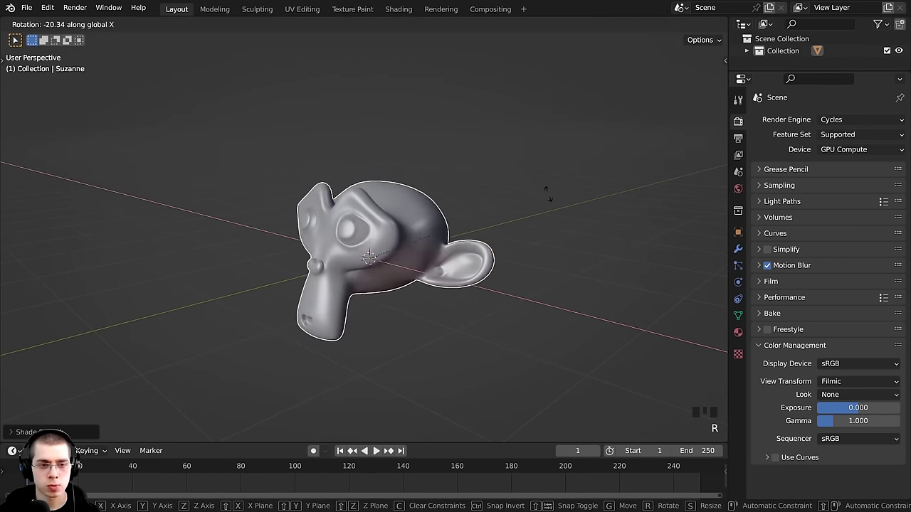
{"action": "left_click", "coordinate": [553, 279]}
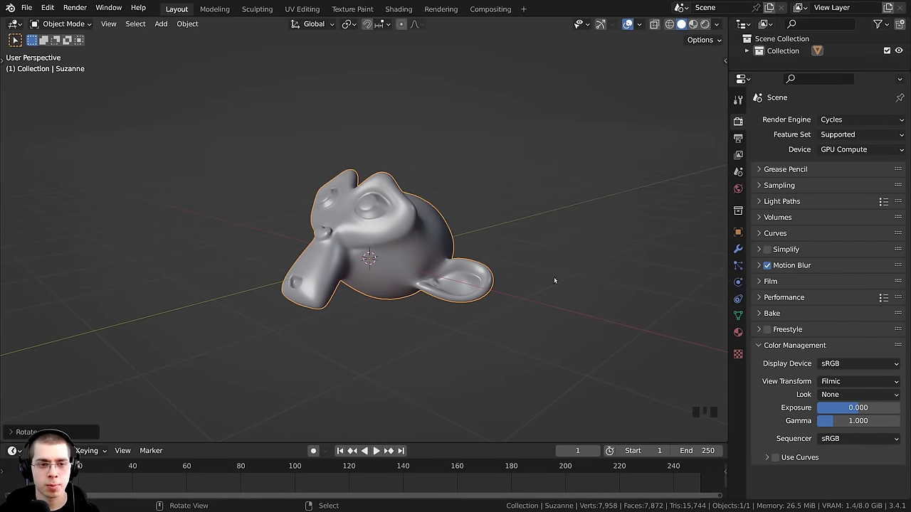
{"action": "middle_click_drag", "start_coordinate": [554, 277], "coordinate": [466, 227]}
{"action": "key", "text": "g"}
{"action": "key", "text": "z"}
{"action": "left_click", "coordinate": [477, 225]}
{"action": "key", "text": "r"}
{"action": "left_click", "coordinate": [468, 227]}
{"action": "middle_click_drag", "start_coordinate": [470, 288], "coordinate": [475, 347]}
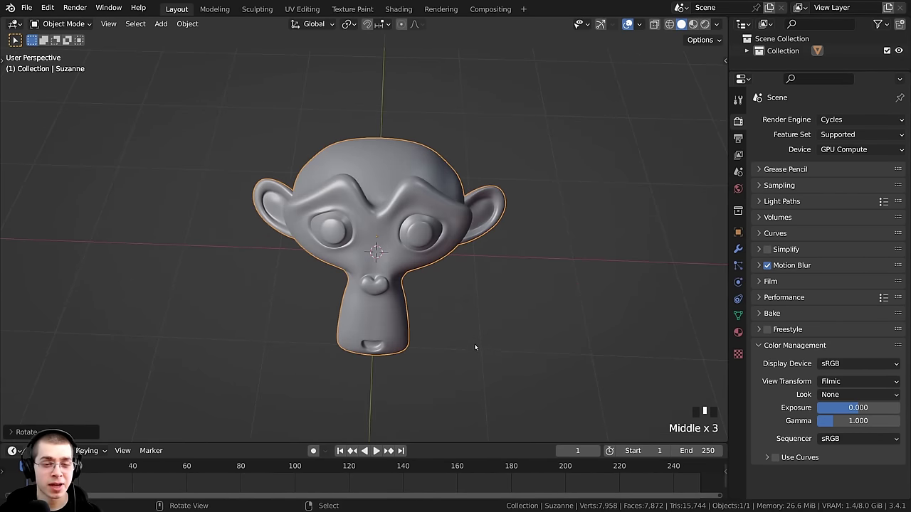
{"action": "middle_click_drag", "start_coordinate": [474, 264], "coordinate": [409, 141]}
{"action": "middle_click_drag", "start_coordinate": [442, 358], "coordinate": [533, 227]}
- Scale Suzanne to 0.3 and apply the scale
{"action": "type", "text": "s"}
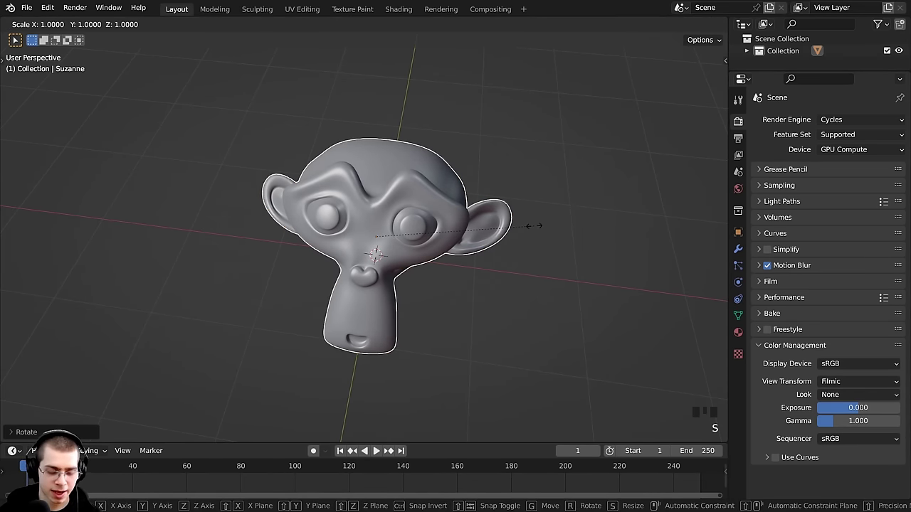
{"action": "type", "text": ".3"}
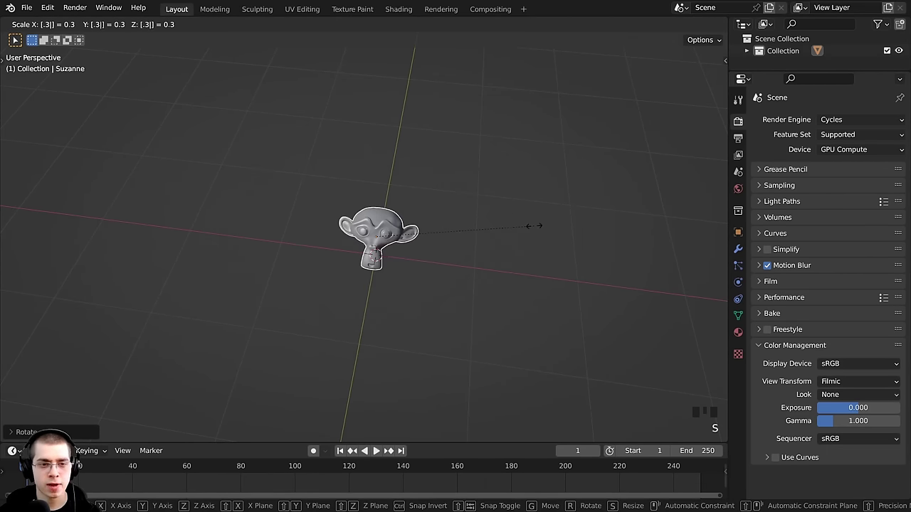
{"action": "left_click", "coordinate": [535, 226]}
{"action": "middle_click_drag", "start_coordinate": [397, 241], "coordinate": [358, 195]}
{"action": "scroll", "coordinate": [426, 193], "scroll_direction": "up", "scroll_amount": 3}
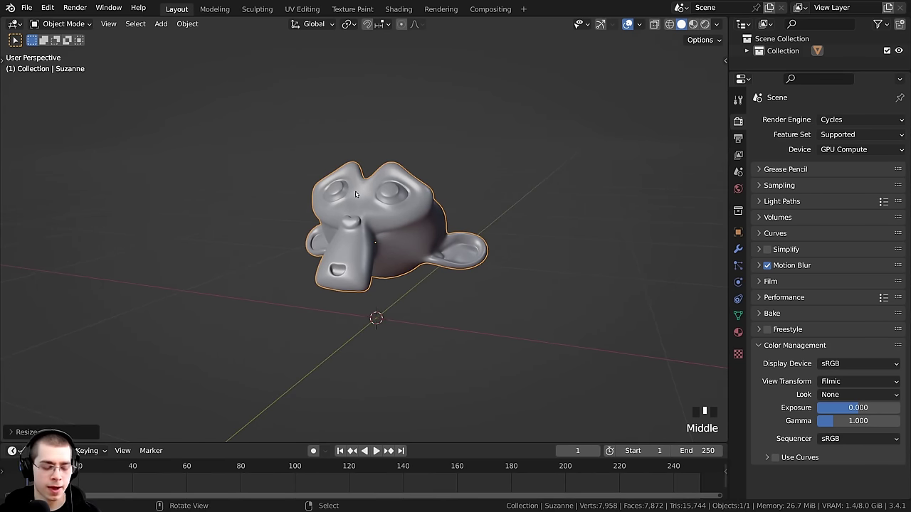
{"action": "key", "text": "ctrl+a"}
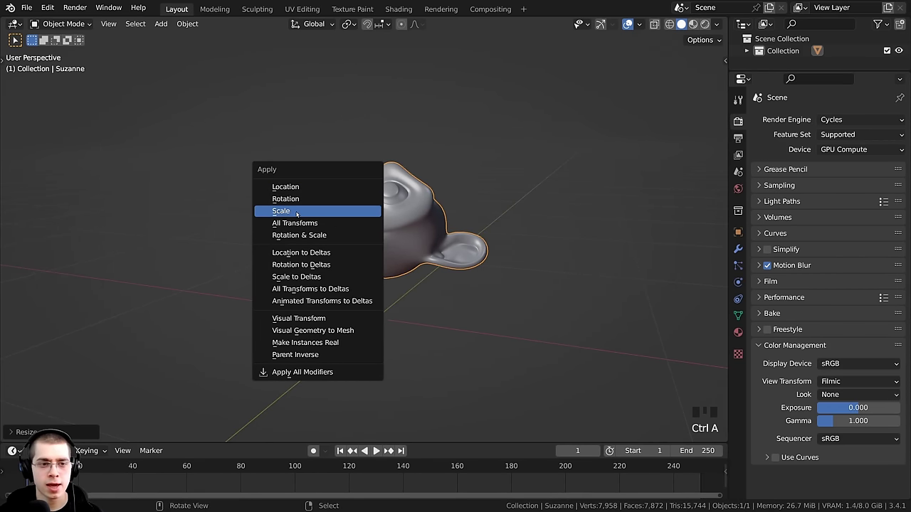
{"action": "left_click", "coordinate": [296, 210]}
{"action": "middle_click_drag", "start_coordinate": [398, 228], "coordinate": [431, 228]}
- Lower Suzanne along the global Z axis near the origin
{"action": "key", "text": "g"}
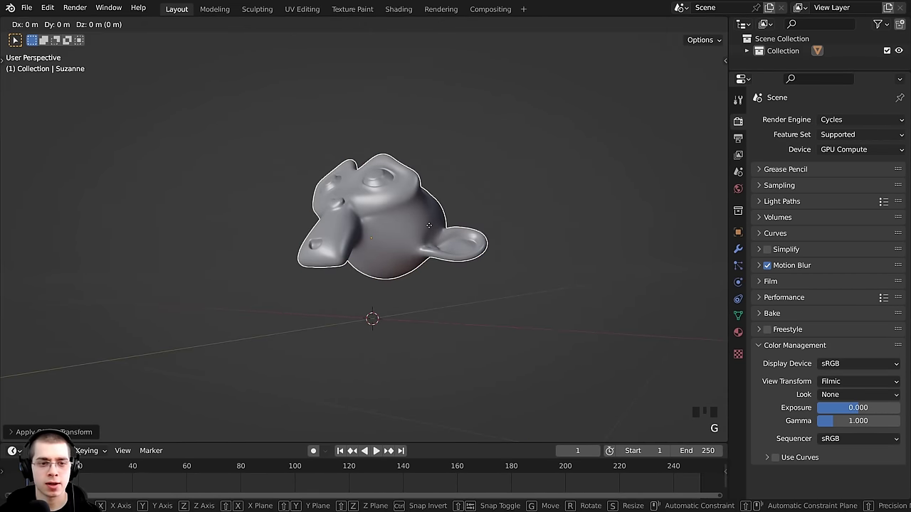
{"action": "key", "text": "z"}
{"action": "left_click", "coordinate": [333, 246]}
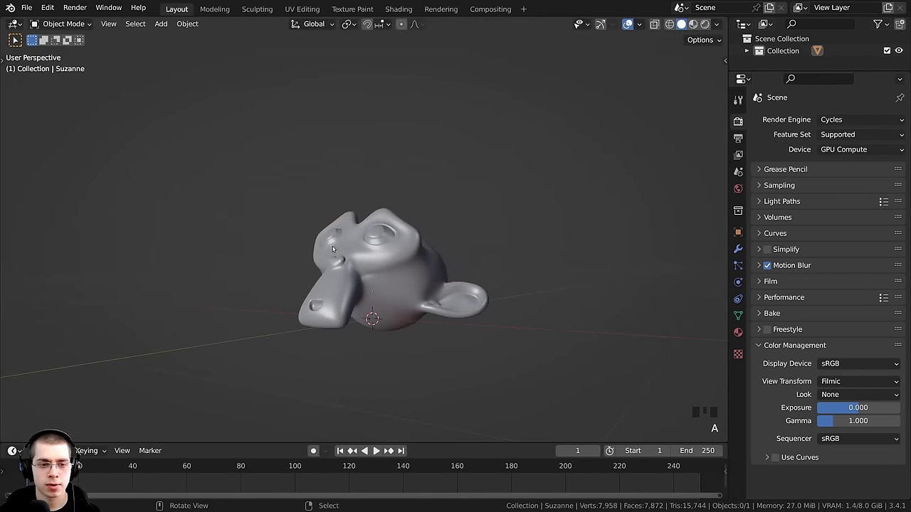
{"action": "middle_click_drag", "start_coordinate": [332, 247], "coordinate": [358, 260]}
{"action": "scroll", "coordinate": [273, 129], "scroll_direction": "down", "scroll_amount": 3}
{"action": "middle_click_drag", "start_coordinate": [273, 129], "coordinate": [323, 145]}
- Add a plane to the scene and scale it to 0.7
{"action": "key", "text": "shift+a"}
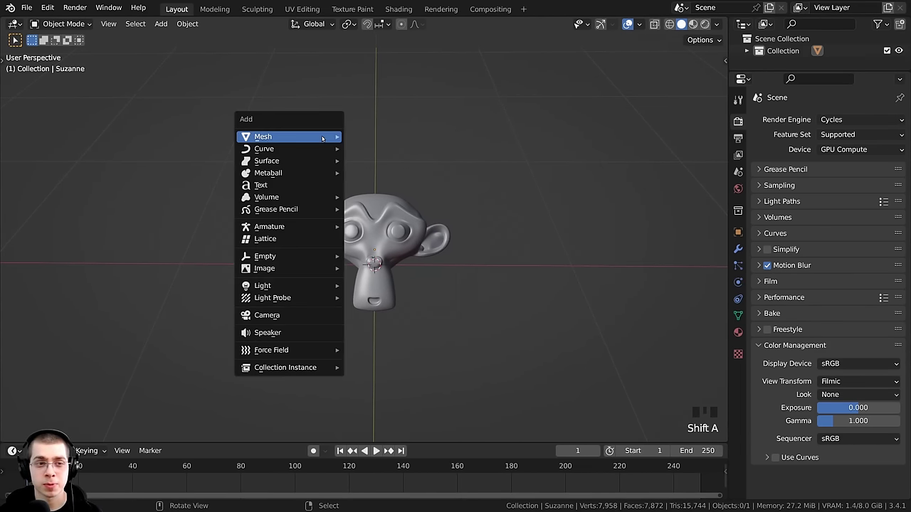
{"action": "mouse_move", "coordinate": [263, 137]}
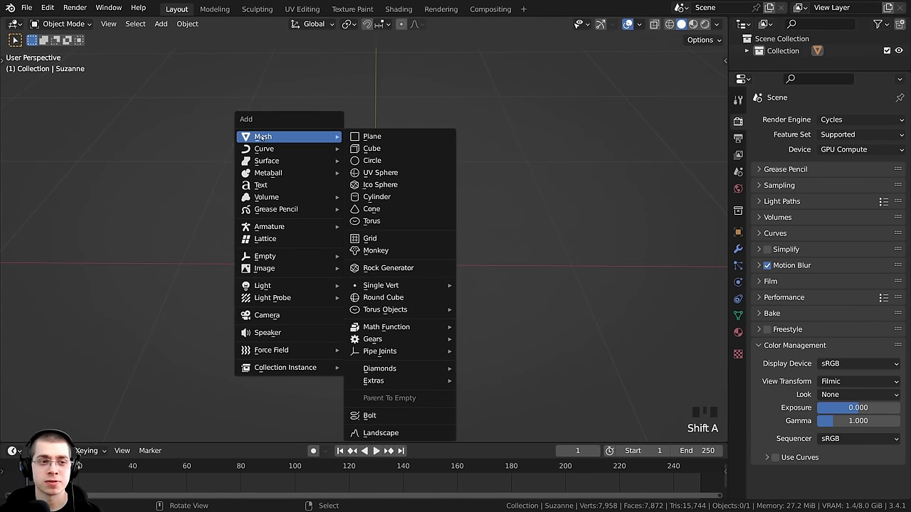
{"action": "left_click", "coordinate": [372, 137]}
{"action": "scroll", "coordinate": [448, 221], "scroll_direction": "down", "scroll_amount": 4}
{"action": "scroll", "coordinate": [448, 220], "scroll_direction": "up", "scroll_amount": 2}
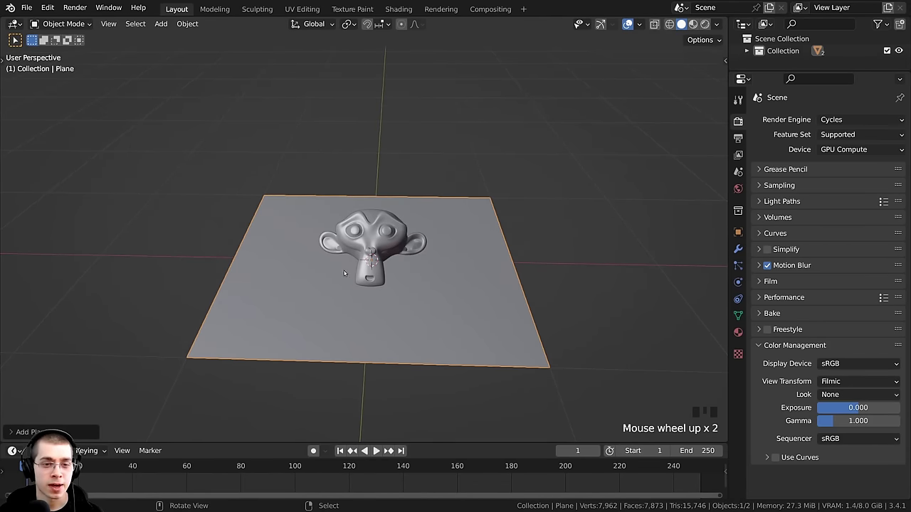
{"action": "middle_click_drag", "start_coordinate": [380, 330], "coordinate": [488, 173]}
{"action": "middle_click_drag", "start_coordinate": [389, 363], "coordinate": [489, 316]}
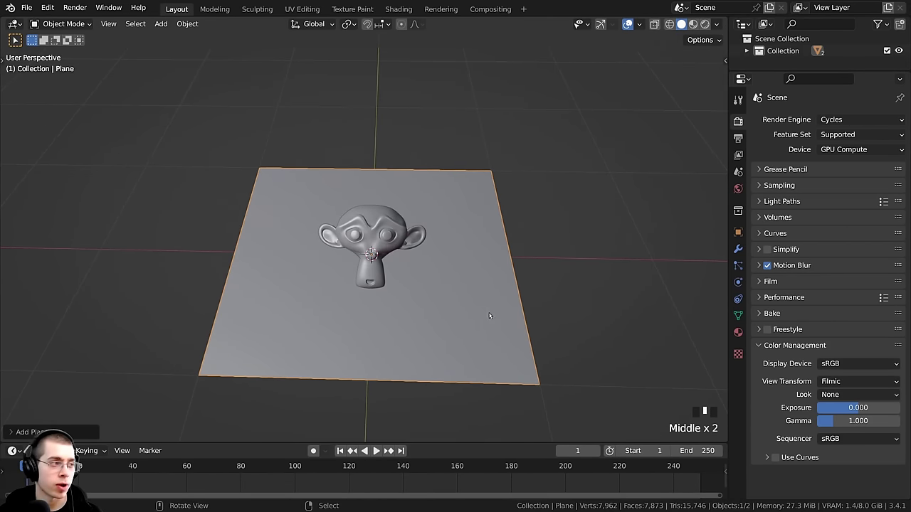
{"action": "type", "text": "s"}
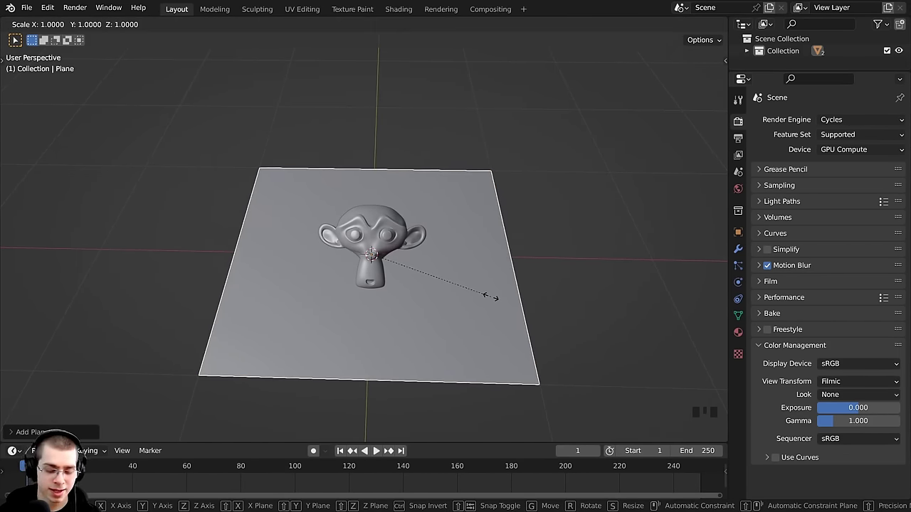
{"action": "type", "text": ".7"}
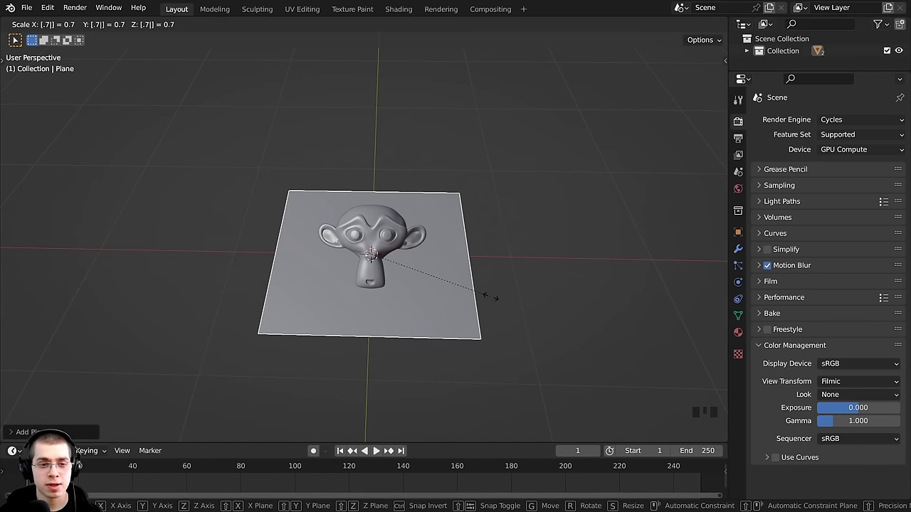
{"action": "key", "text": "Return"}
- Raise the plane along Z to hover above Suzanne
{"action": "middle_click", "coordinate": [301, 265]}
{"action": "key", "text": "g"}
{"action": "key", "text": "z"}
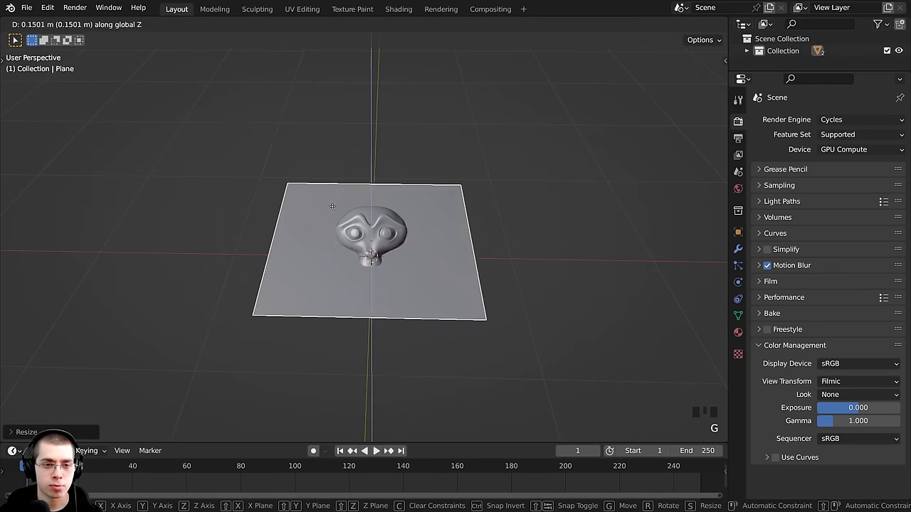
{"action": "left_click", "coordinate": [335, 150]}
{"action": "middle_click_drag", "start_coordinate": [335, 150], "coordinate": [355, 131]}
{"action": "key", "text": "g"}
{"action": "right_click", "coordinate": [471, 139]}
{"action": "scroll", "coordinate": [355, 117], "scroll_direction": "up", "scroll_amount": 2}
- Apply the plane's scale
{"action": "key", "text": "ctrl+a"}
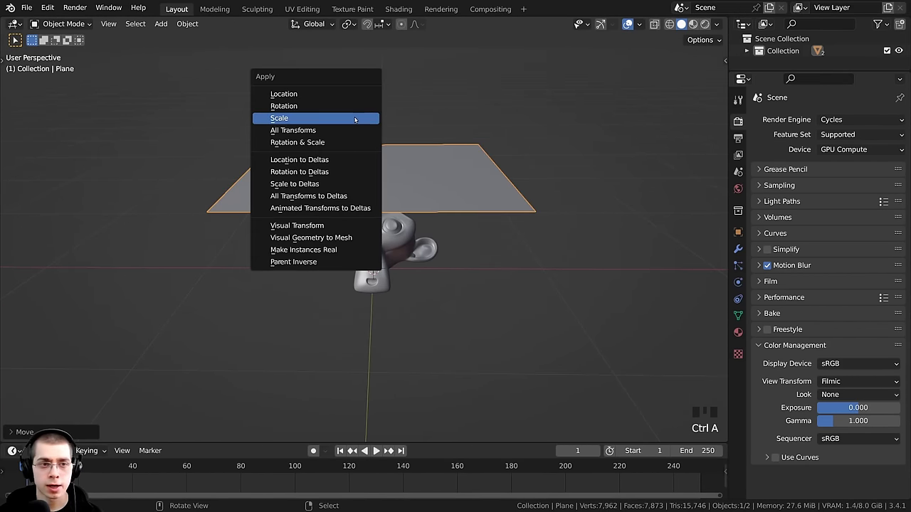
{"action": "left_click", "coordinate": [291, 117]}
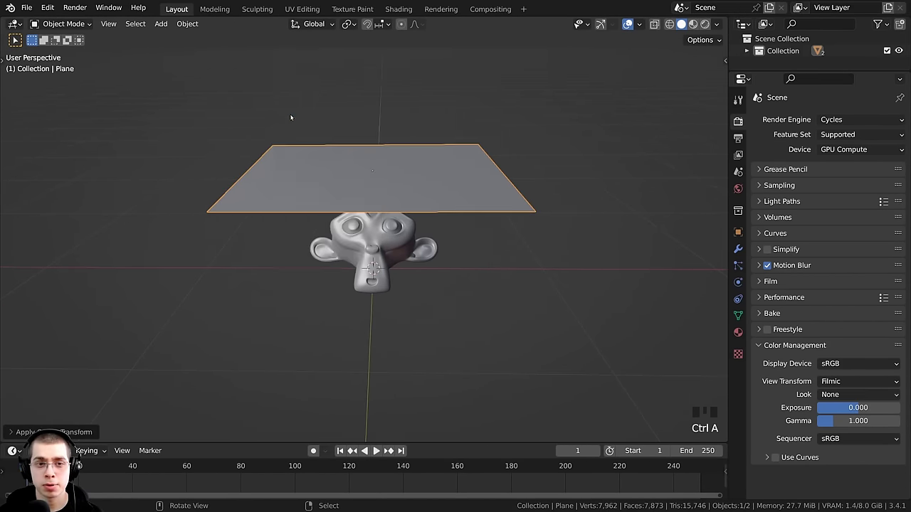
{"action": "scroll", "coordinate": [449, 274], "scroll_direction": "down", "scroll_amount": 2}
{"action": "middle_click_drag", "start_coordinate": [449, 273], "coordinate": [373, 187]}
{"action": "scroll", "coordinate": [373, 187], "scroll_direction": "down", "scroll_amount": 2, "text": "shift"}
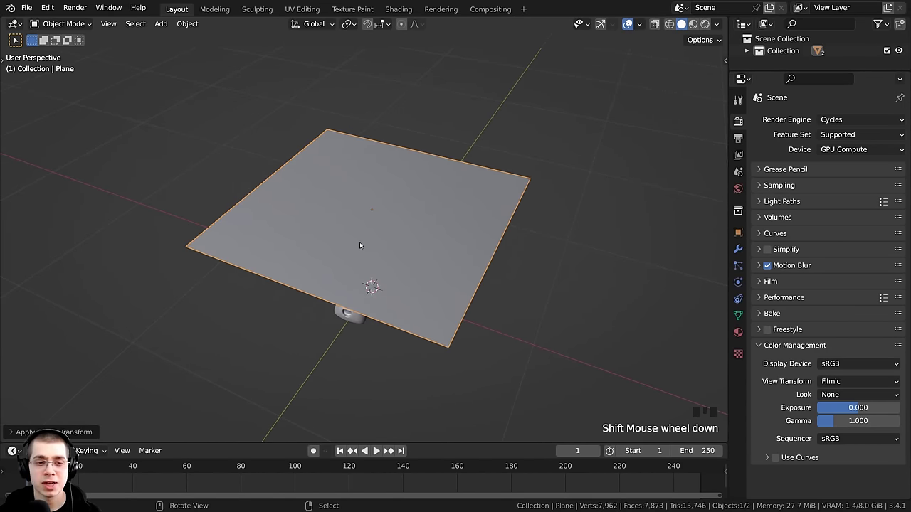
{"action": "middle_click_drag", "start_coordinate": [360, 246], "coordinate": [348, 208]}
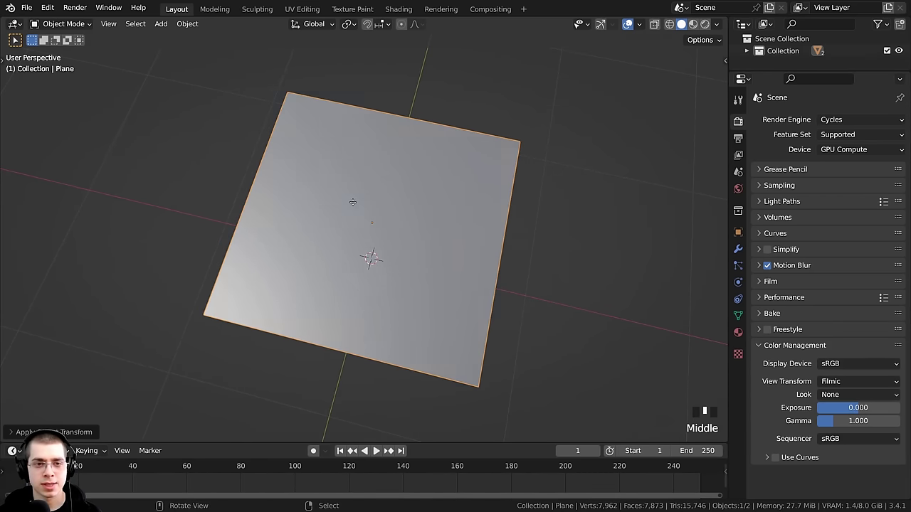
- Enter Edit Mode on the plane above Suzanne and select all its vertices
{"action": "key", "text": "Tab"}
{"action": "right_click", "coordinate": [512, 167]}
{"action": "right_click", "coordinate": [481, 382]}
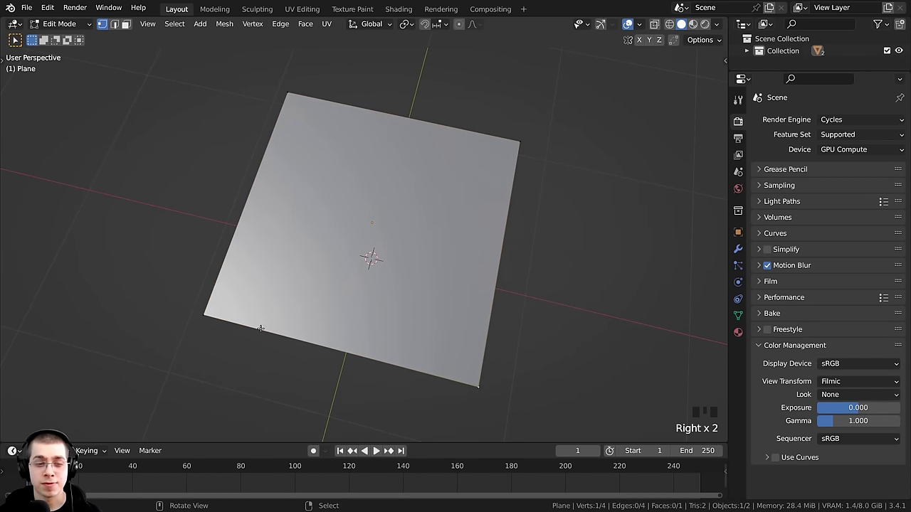
{"action": "right_click", "coordinate": [214, 322]}
{"action": "right_click", "coordinate": [413, 348]}
{"action": "middle_click_drag", "start_coordinate": [419, 264], "coordinate": [406, 189]}
{"action": "middle_click_drag", "start_coordinate": [421, 235], "coordinate": [480, 214]}
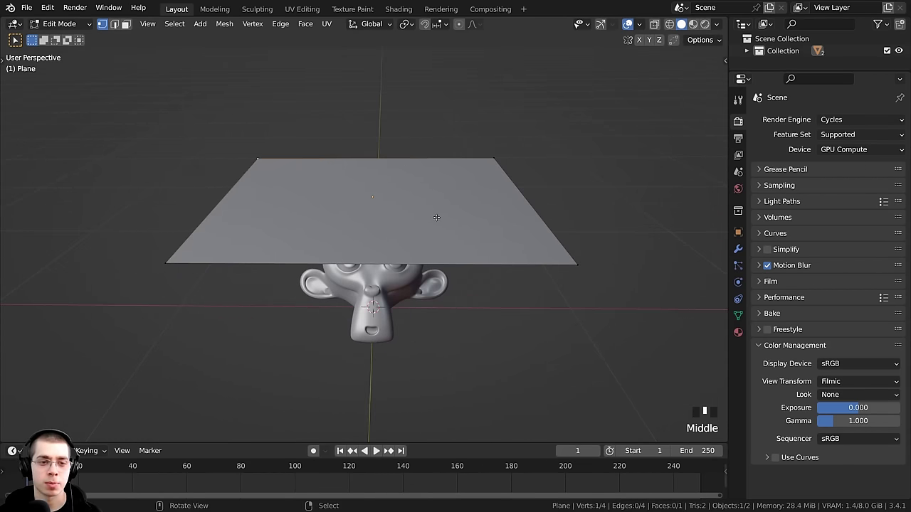
{"action": "key", "text": "a"}
{"action": "key", "text": "a"}
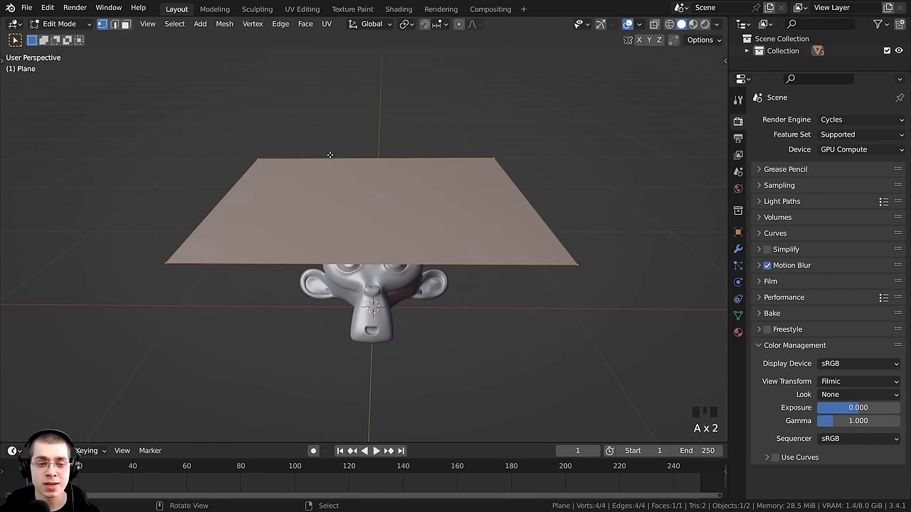
{"action": "middle_click_drag", "start_coordinate": [329, 155], "coordinate": [236, 187]}
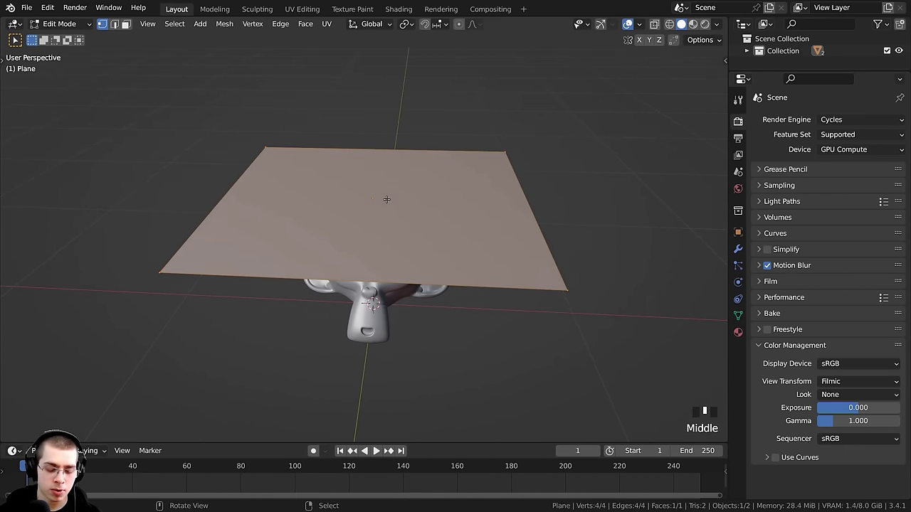
- Subdivide the plane with 50 cuts into a dense 2,601-face grid
{"action": "key", "text": "w"}
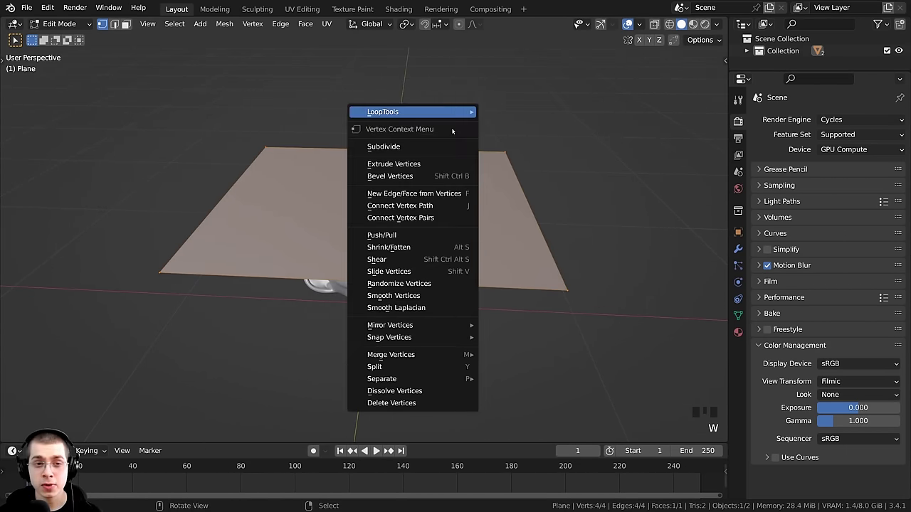
{"action": "left_click", "coordinate": [378, 148]}
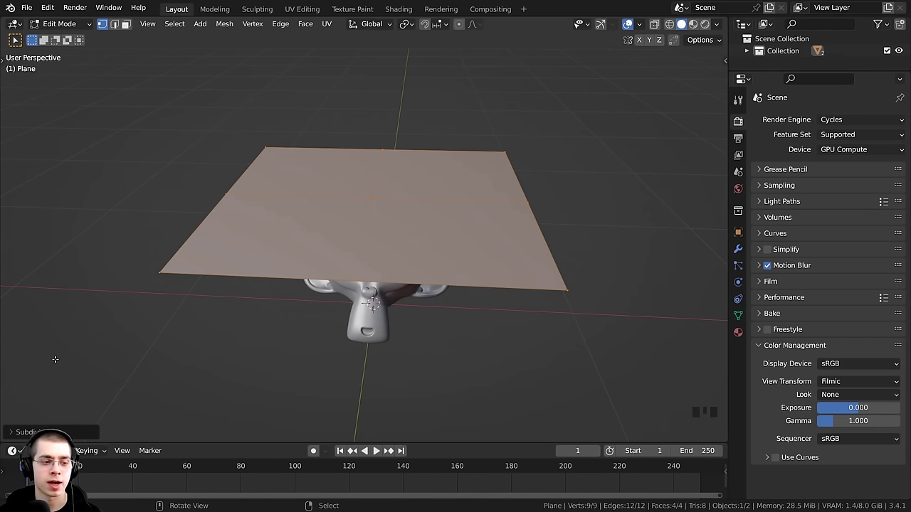
{"action": "left_click", "coordinate": [12, 432]}
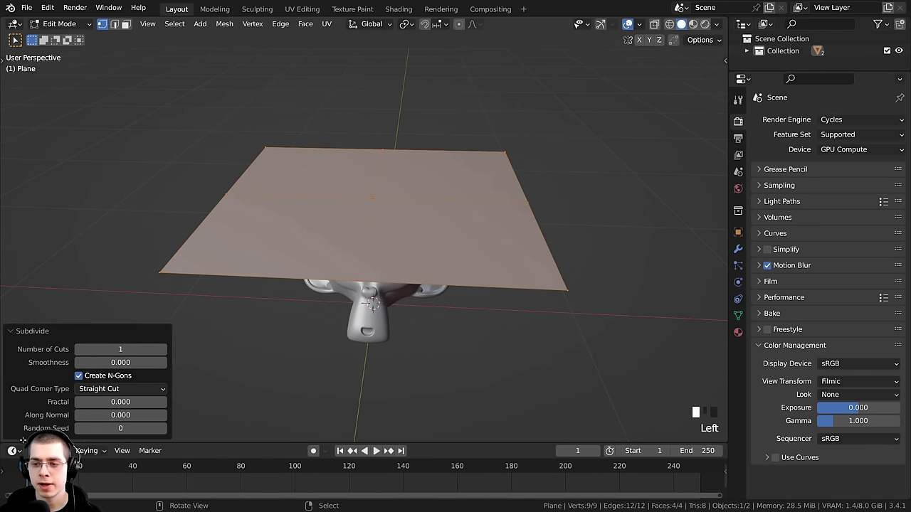
{"action": "left_click_drag", "start_coordinate": [23, 441], "coordinate": [25, 428]}
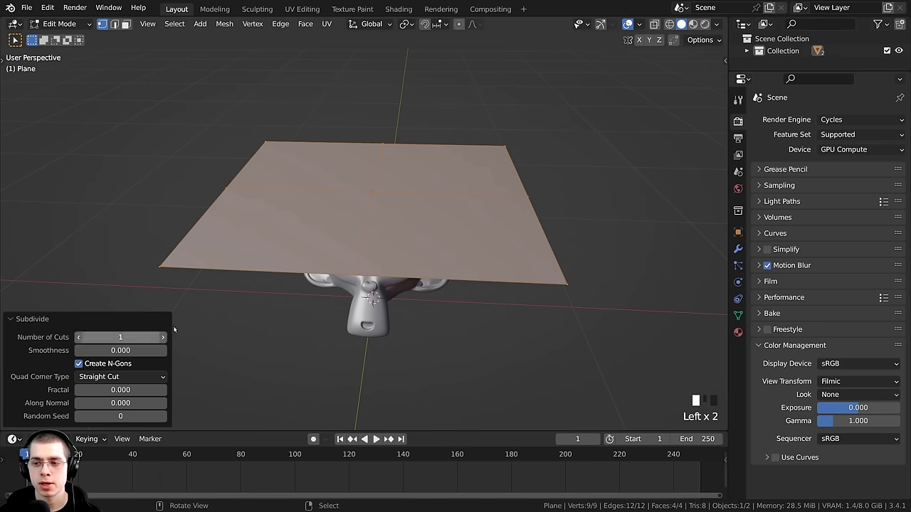
{"action": "left_click", "coordinate": [138, 337]}
{"action": "type", "text": "50"}
{"action": "key", "text": "Return"}
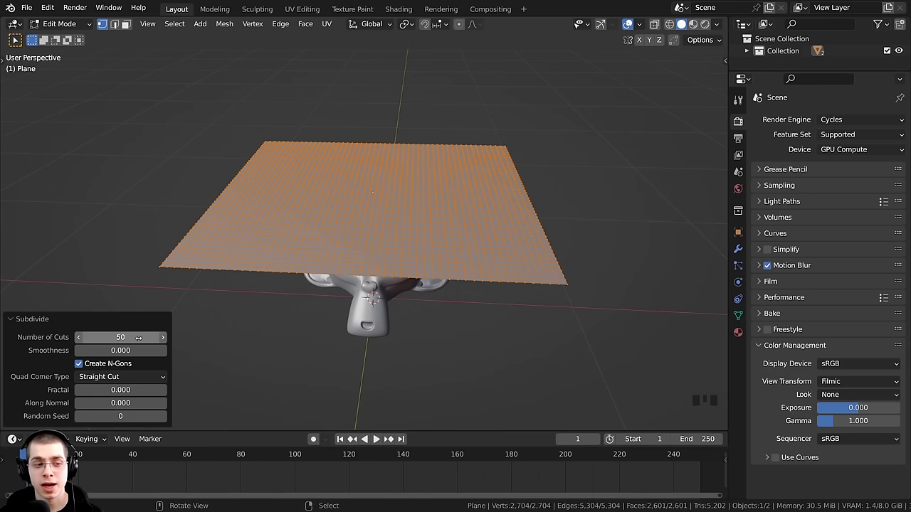
{"action": "left_click", "coordinate": [9, 320]}
{"action": "middle_click_drag", "start_coordinate": [153, 237], "coordinate": [417, 315]}
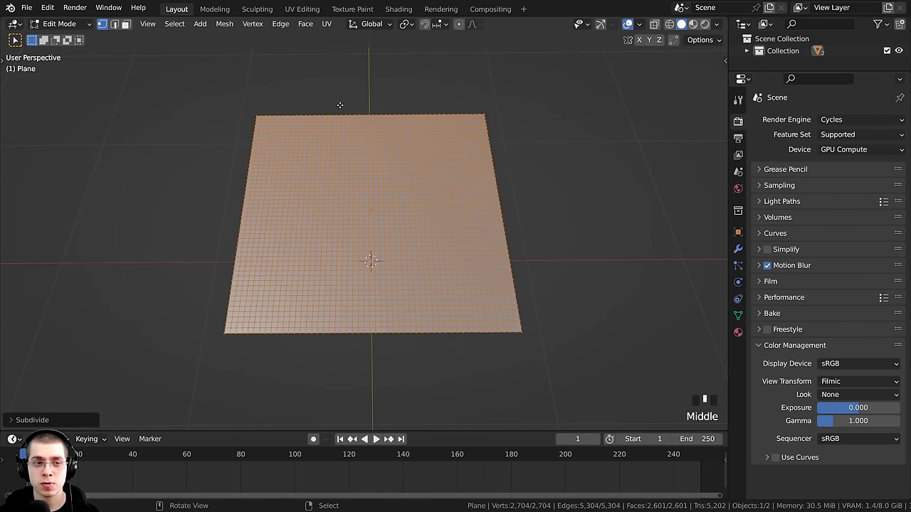
{"action": "scroll", "coordinate": [330, 321], "scroll_direction": "up", "scroll_amount": 2}
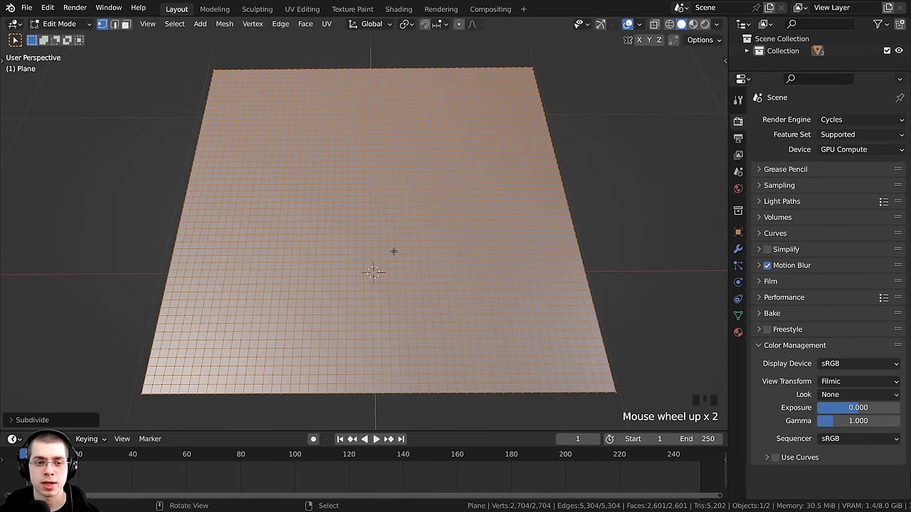
- Inspect the plane's UV grid in UV Editing, then return to the Layout workspace
{"action": "left_click", "coordinate": [295, 10]}
{"action": "scroll", "coordinate": [221, 261], "scroll_direction": "up", "scroll_amount": 9}
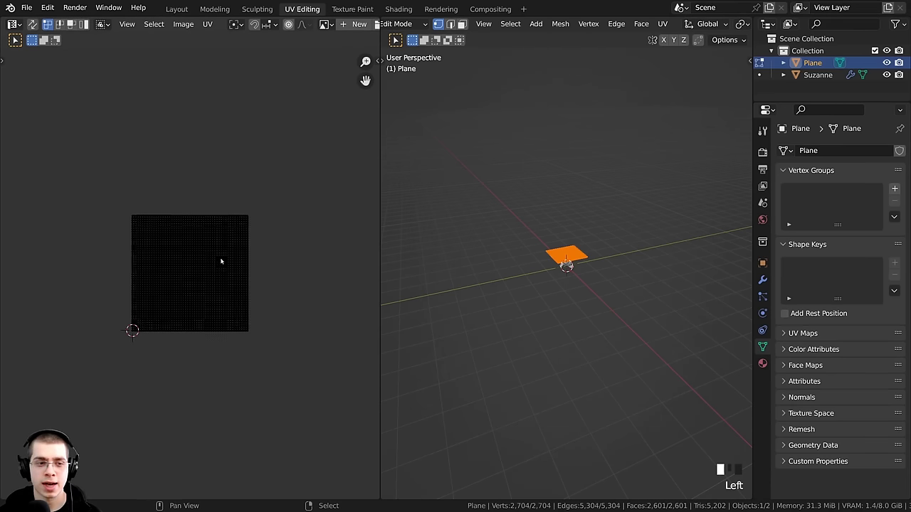
{"action": "scroll", "coordinate": [569, 139], "scroll_direction": "up", "scroll_amount": 3}
{"action": "key", "text": "a"}
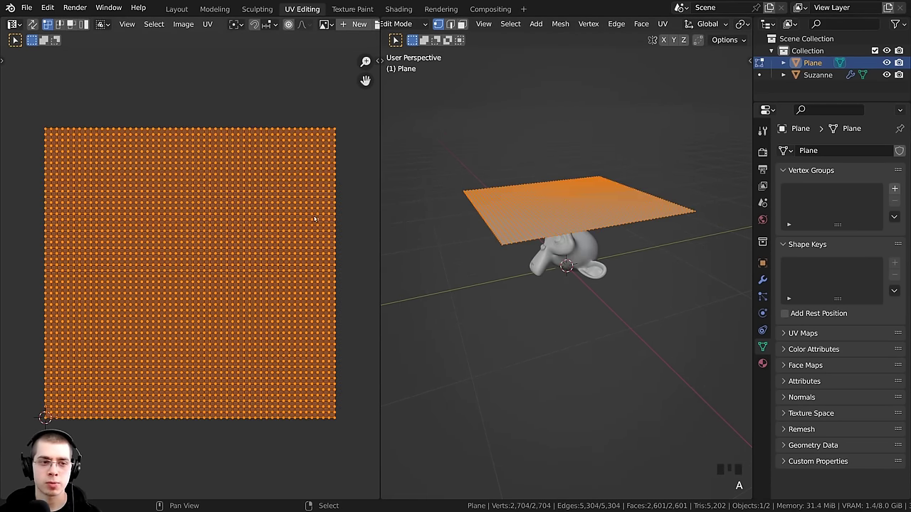
{"action": "key", "text": "a"}
{"action": "key", "text": "a"}
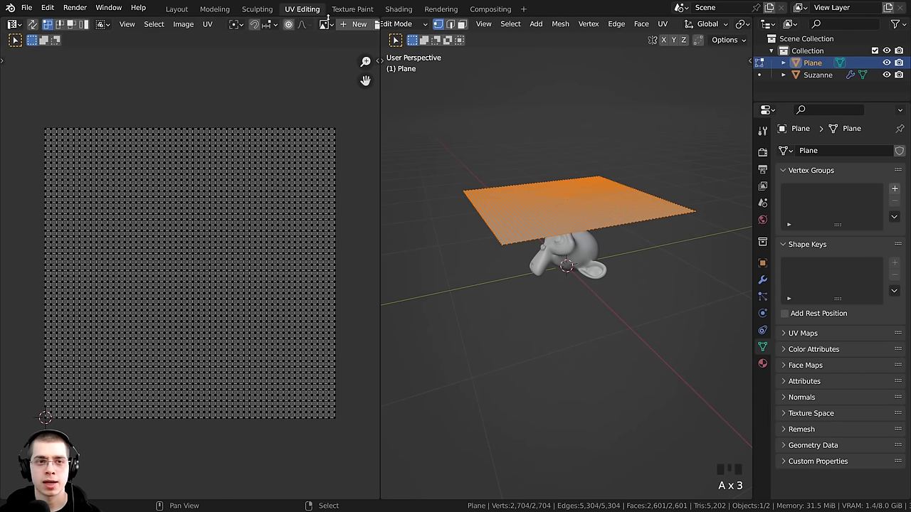
{"action": "left_click", "coordinate": [176, 8]}
{"action": "scroll", "coordinate": [425, 174], "scroll_direction": "down", "scroll_amount": 2}
{"action": "middle_click_drag", "start_coordinate": [425, 175], "coordinate": [523, 261]}
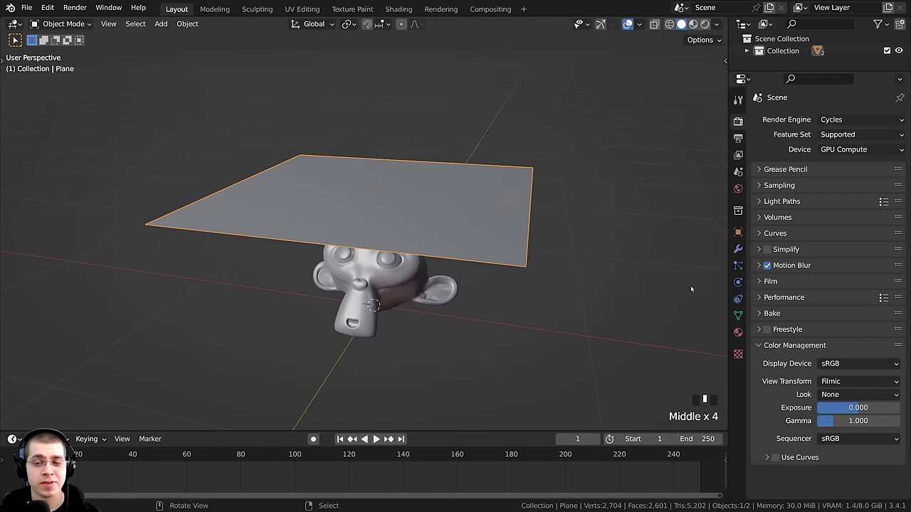
- Add Cloth physics to the plane in Physics Properties
{"action": "left_click", "coordinate": [738, 284]}
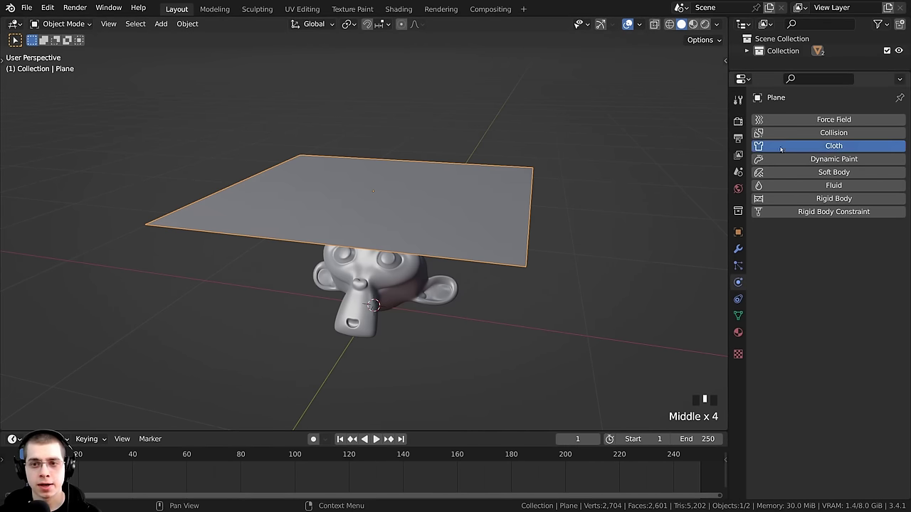
{"action": "left_click", "coordinate": [818, 146]}
{"action": "middle_click_drag", "start_coordinate": [540, 271], "coordinate": [78, 421]}
- Play the cloth falling through Suzanne, rewind and stop it, then select Suzanne
{"action": "key", "text": "space"}
{"action": "scroll", "coordinate": [577, 278], "scroll_direction": "down", "scroll_amount": 2}
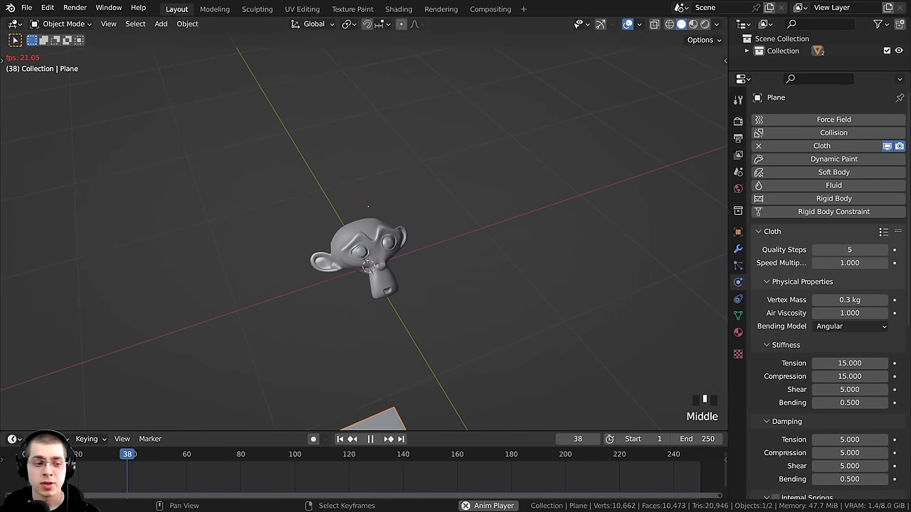
{"action": "left_click", "coordinate": [32, 456]}
{"action": "left_click", "coordinate": [32, 457]}
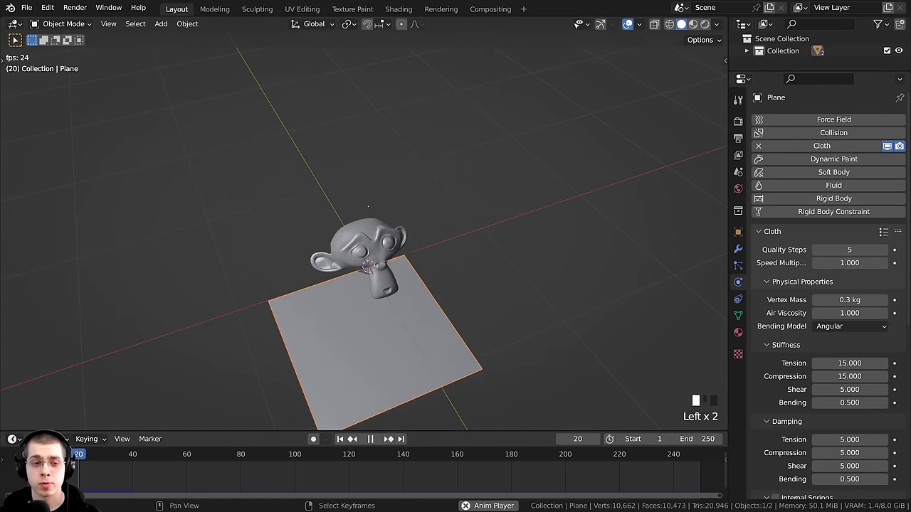
{"action": "key", "text": "space"}
{"action": "left_click", "coordinate": [363, 264]}
{"action": "middle_click_drag", "start_coordinate": [362, 264], "coordinate": [307, 253]}
- Open the Add menu over Suzanne, then pan and zoom the view around her
{"action": "scroll", "coordinate": [343, 249], "scroll_direction": "down", "scroll_amount": 2}
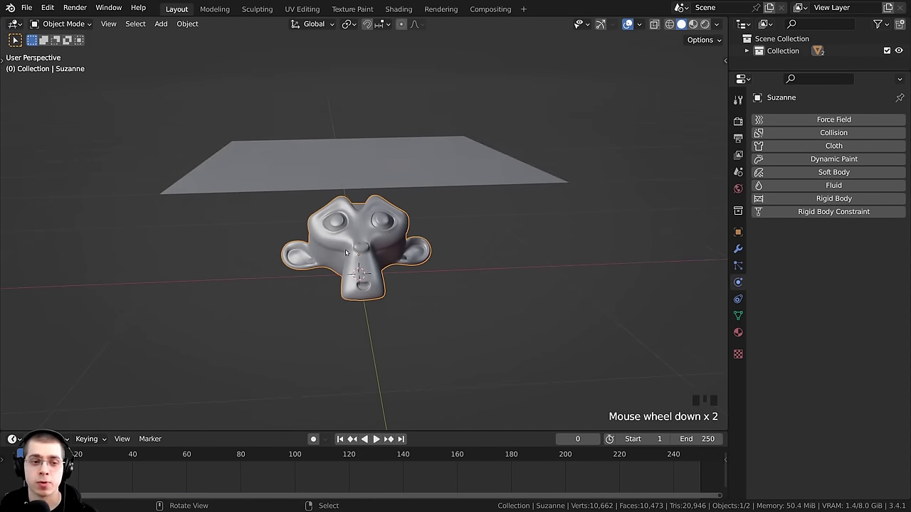
{"action": "middle_click_drag", "start_coordinate": [377, 222], "coordinate": [356, 178]}
{"action": "key", "text": "shift+a"}
{"action": "mouse_move", "coordinate": [355, 175]}
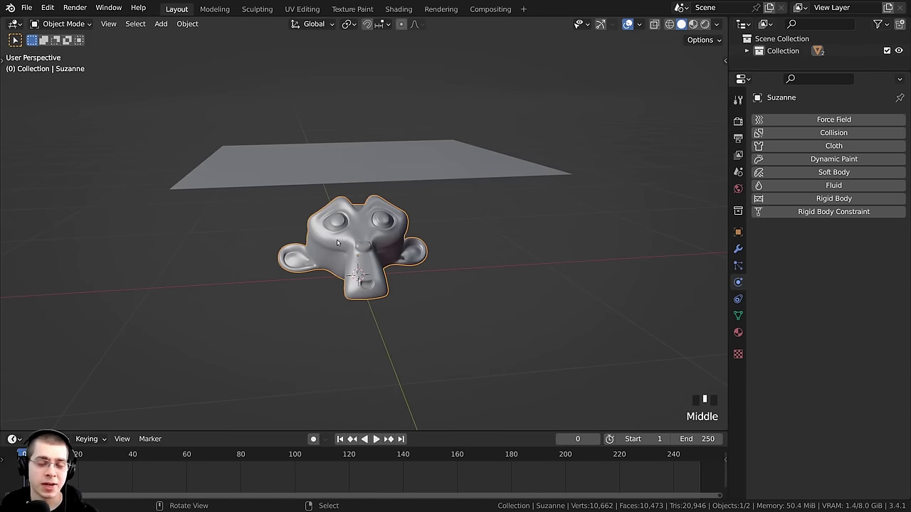
{"action": "middle_click_drag", "start_coordinate": [387, 266], "coordinate": [406, 258], "text": "shift"}
{"action": "scroll", "coordinate": [406, 258], "scroll_direction": "up", "scroll_amount": 2}
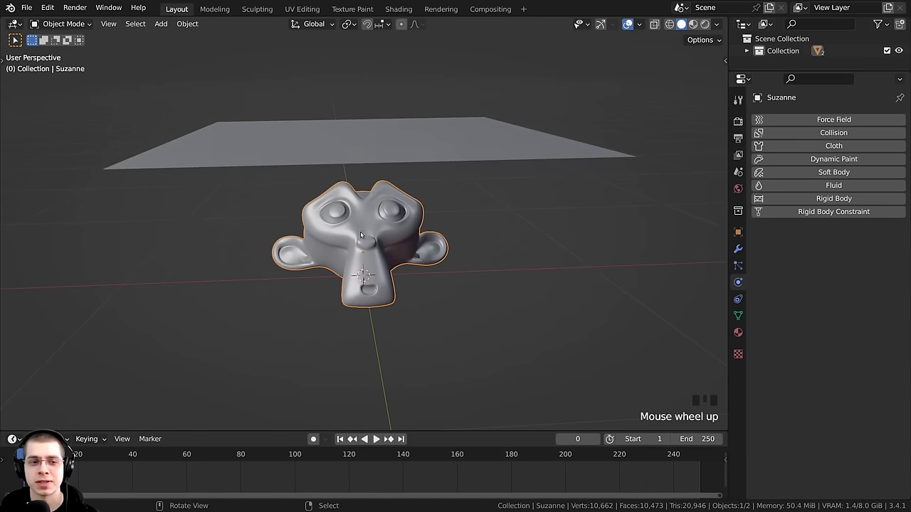
{"action": "scroll", "coordinate": [377, 238], "scroll_direction": "down", "scroll_amount": 3}
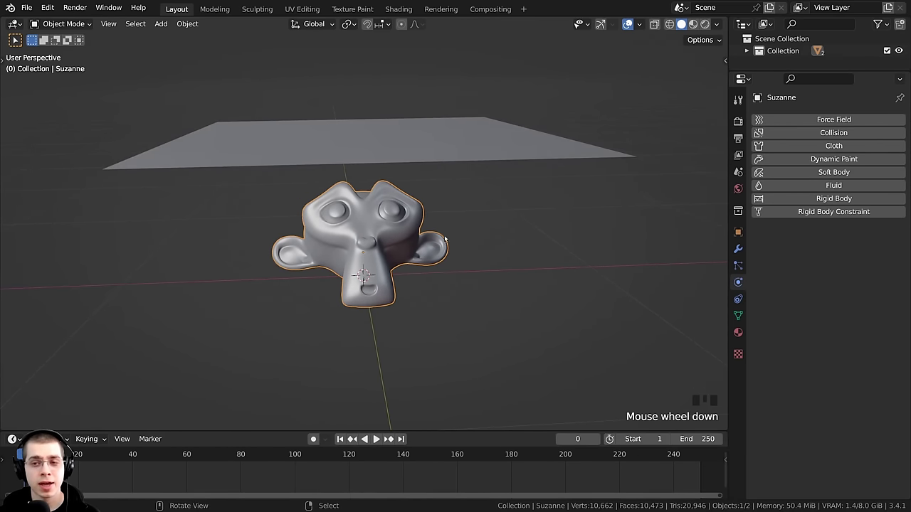
{"action": "scroll", "coordinate": [348, 248], "scroll_direction": "up", "scroll_amount": 3}
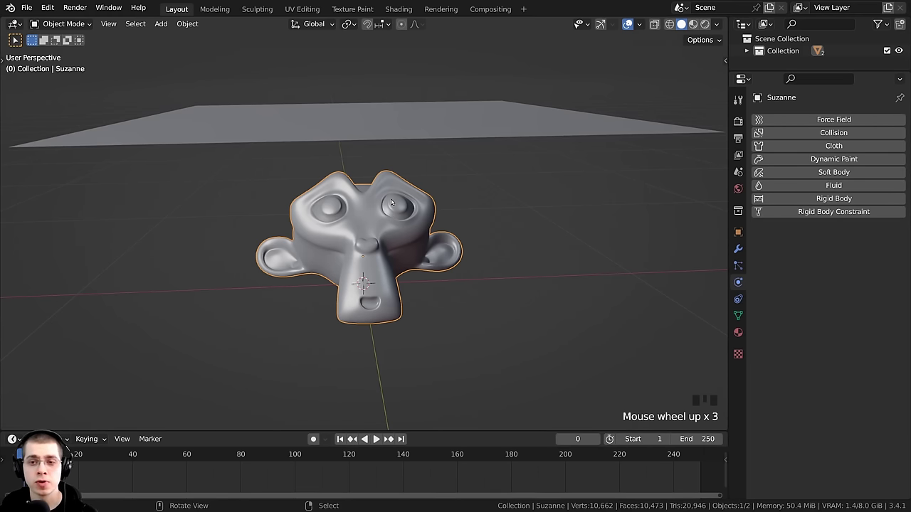
{"action": "scroll", "coordinate": [371, 124], "scroll_direction": "down", "scroll_amount": 1}
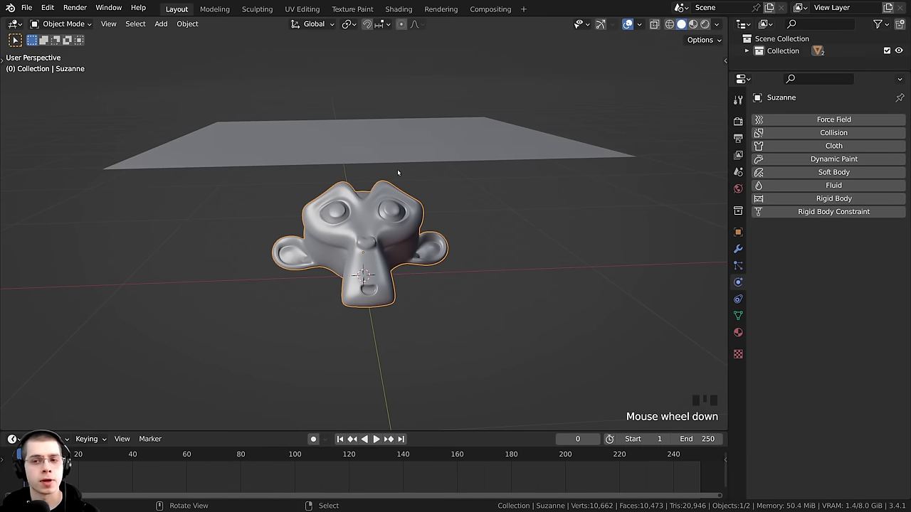
- Give Suzanne Collision physics and play the cloth falling onto her
{"action": "left_click", "coordinate": [788, 136]}
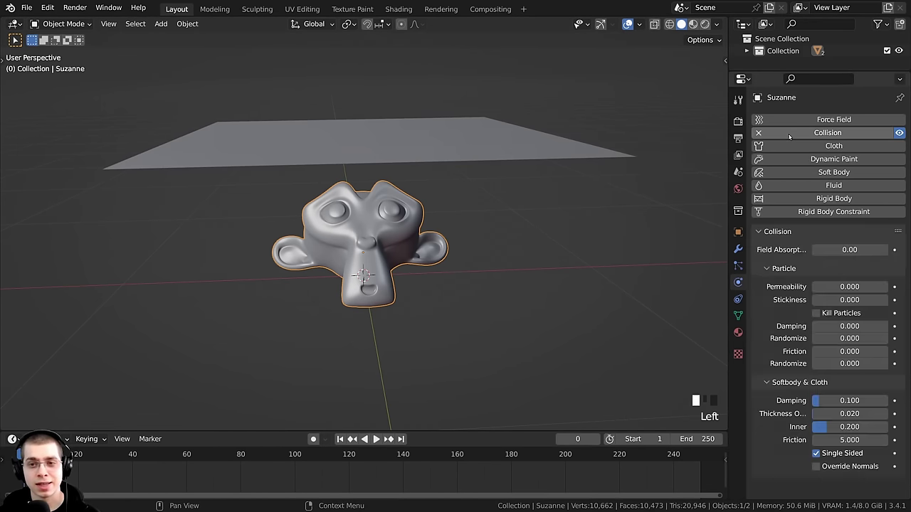
{"action": "key", "text": "space"}
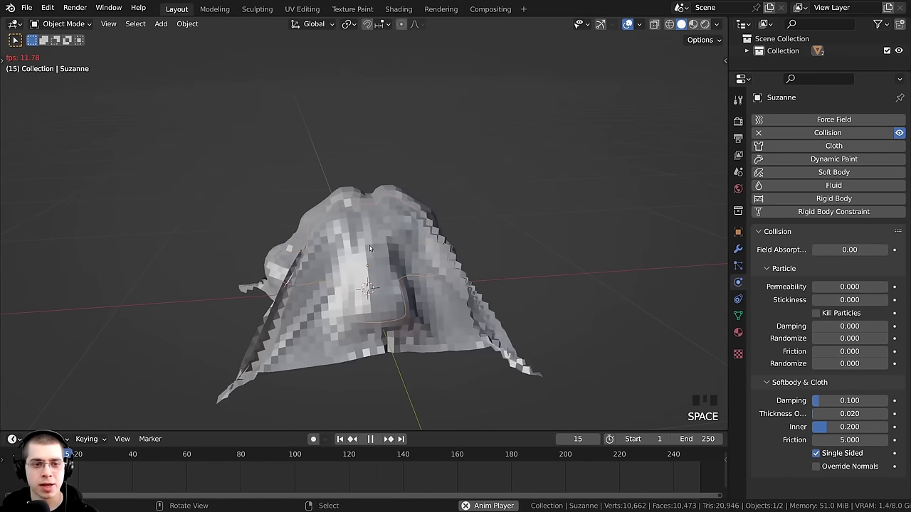
{"action": "middle_click_drag", "start_coordinate": [358, 259], "coordinate": [363, 188]}
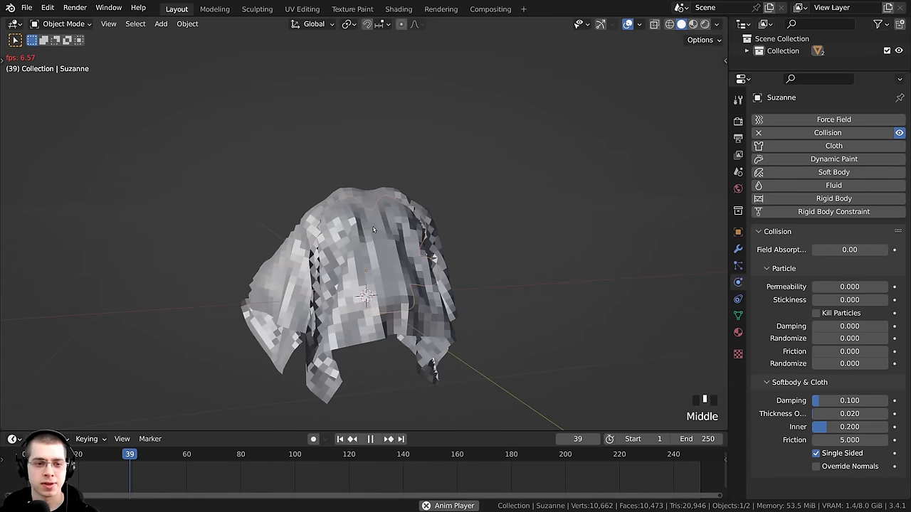
{"action": "scroll", "coordinate": [355, 148], "scroll_direction": "up", "scroll_amount": 2}
- Apply Shade Smooth to the draped cloth plane
{"action": "right_click", "coordinate": [380, 142]}
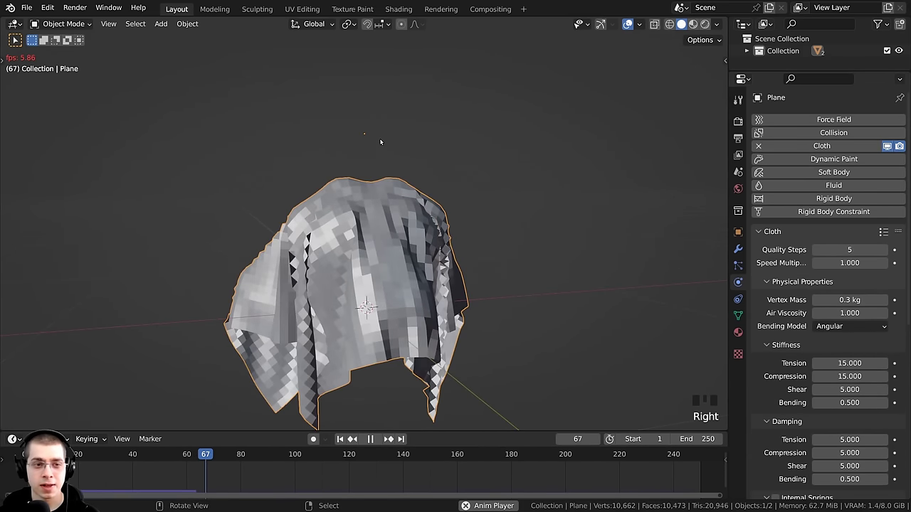
{"action": "key", "text": "w"}
{"action": "left_click", "coordinate": [323, 140]}
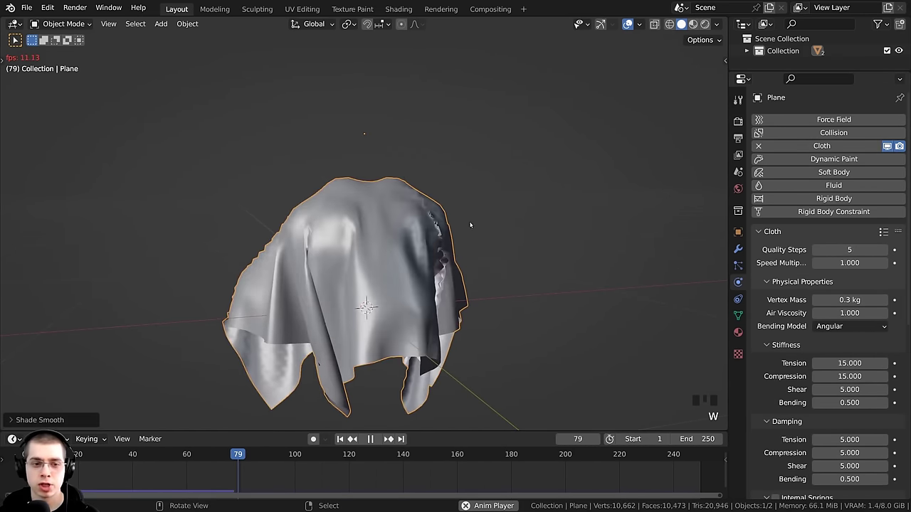
{"action": "scroll", "coordinate": [338, 241], "scroll_direction": "down", "scroll_amount": 2}
{"action": "middle_click_drag", "start_coordinate": [338, 242], "coordinate": [416, 205]}
{"action": "scroll", "coordinate": [386, 281], "scroll_direction": "up", "scroll_amount": 2}
{"action": "scroll", "coordinate": [352, 238], "scroll_direction": "down", "scroll_amount": 2}
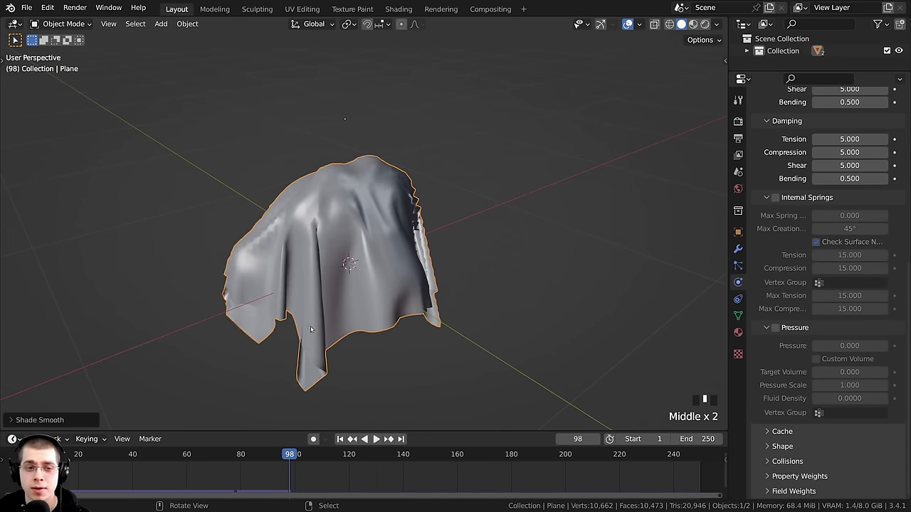
- Expand the cloth's Collisions settings, toggle Object Collisions off and on, and inspect the drape
{"action": "left_click", "coordinate": [769, 462]}
{"action": "scroll", "coordinate": [812, 166], "scroll_direction": "down", "scroll_amount": 5}
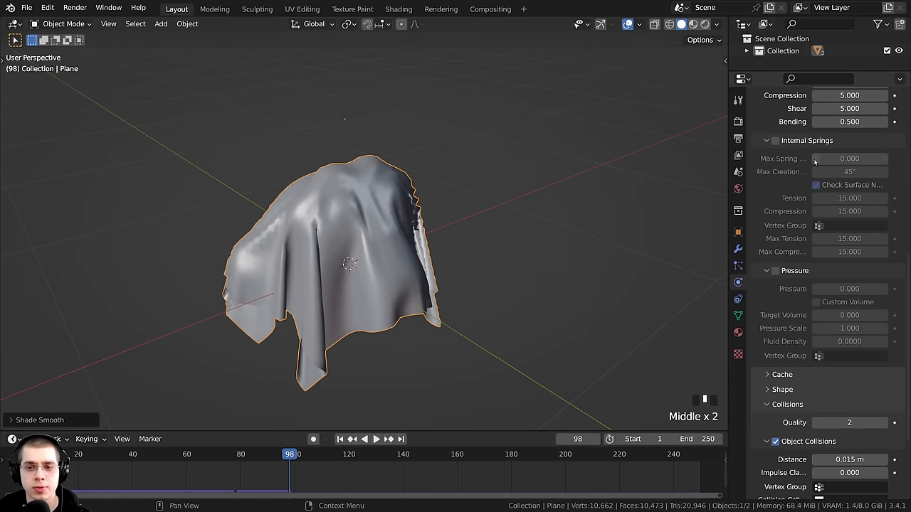
{"action": "scroll", "coordinate": [815, 214], "scroll_direction": "down", "scroll_amount": 2}
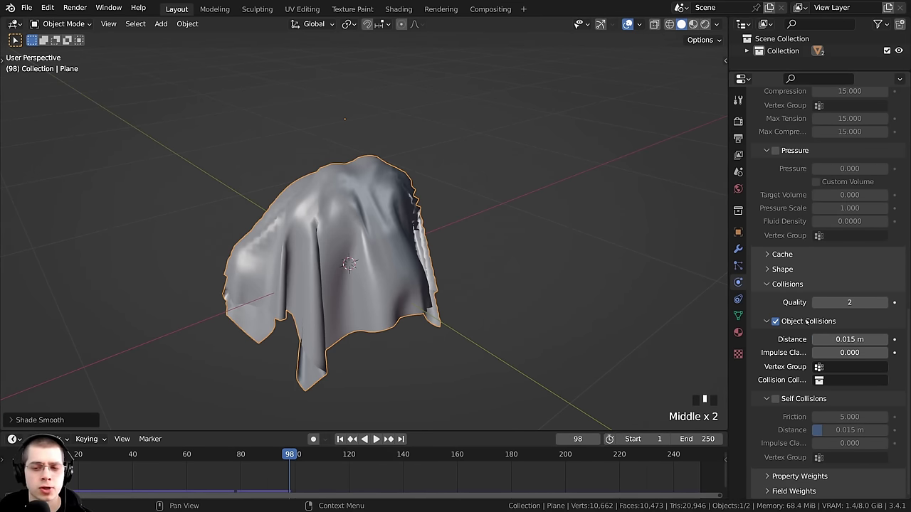
{"action": "left_click", "coordinate": [775, 322]}
{"action": "left_click", "coordinate": [775, 321]}
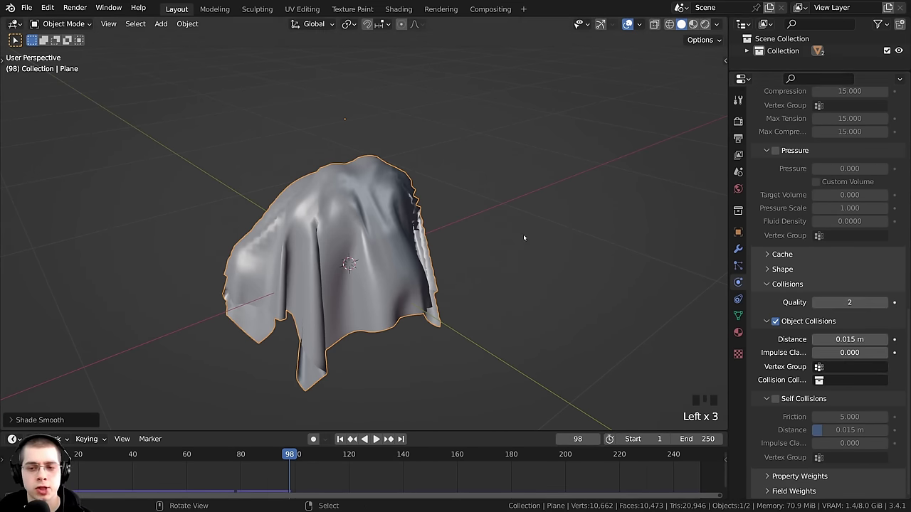
{"action": "middle_click_drag", "start_coordinate": [523, 234], "coordinate": [402, 161]}
{"action": "middle_click_drag", "start_coordinate": [373, 285], "coordinate": [349, 330]}
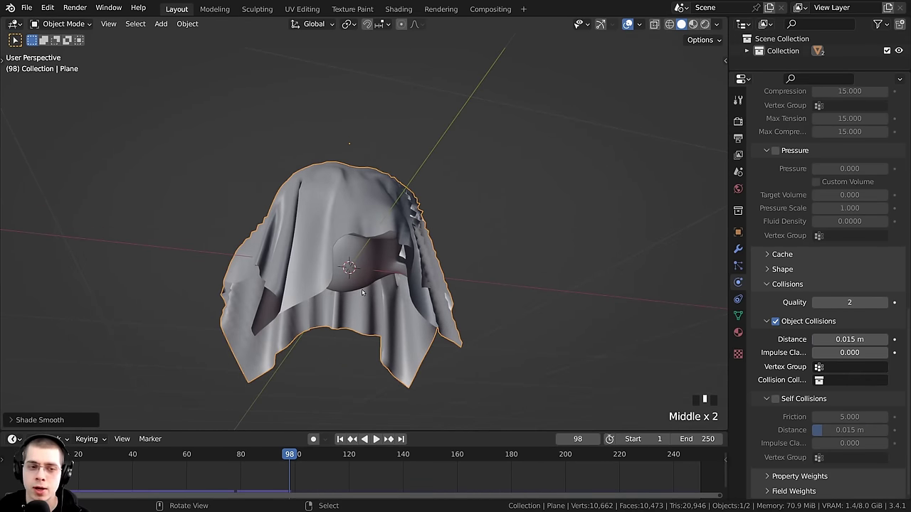
{"action": "middle_click_drag", "start_coordinate": [354, 273], "coordinate": [425, 338]}
{"action": "scroll", "coordinate": [371, 258], "scroll_direction": "up", "scroll_amount": 8}
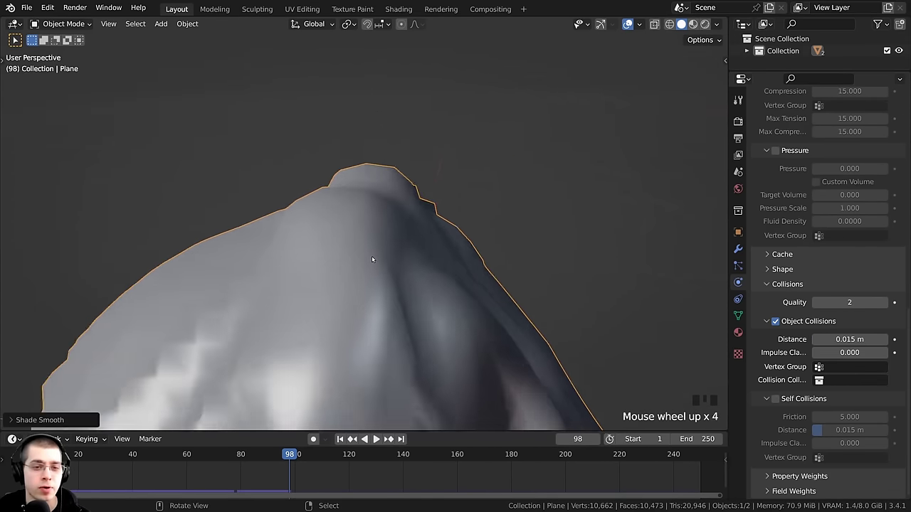
{"action": "middle_click_drag", "start_coordinate": [377, 261], "coordinate": [376, 147]}
{"action": "scroll", "coordinate": [387, 220], "scroll_direction": "down", "scroll_amount": 1}
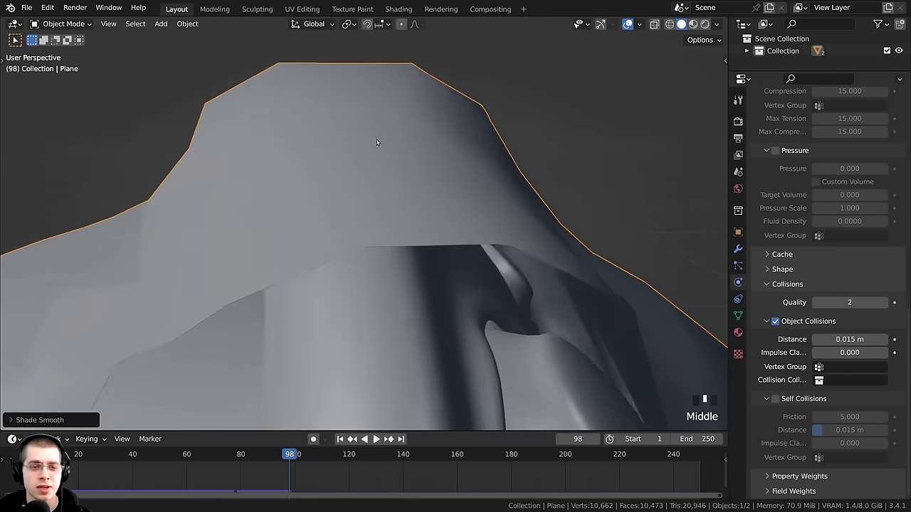
{"action": "scroll", "coordinate": [377, 60], "scroll_direction": "up", "scroll_amount": 2}
{"action": "middle_click_drag", "start_coordinate": [376, 60], "coordinate": [388, 90], "text": "shift"}
{"action": "scroll", "coordinate": [437, 90], "scroll_direction": "up", "scroll_amount": 1}
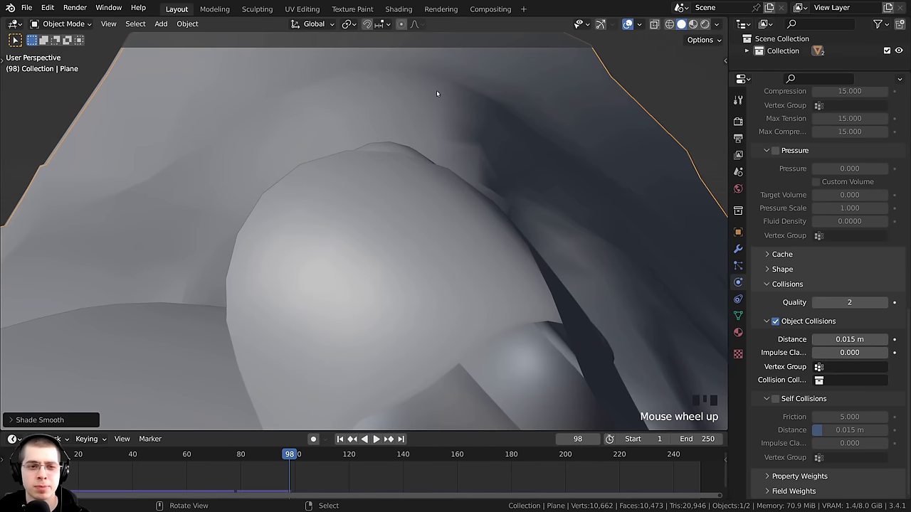
{"action": "scroll", "coordinate": [395, 155], "scroll_direction": "down", "scroll_amount": 1}
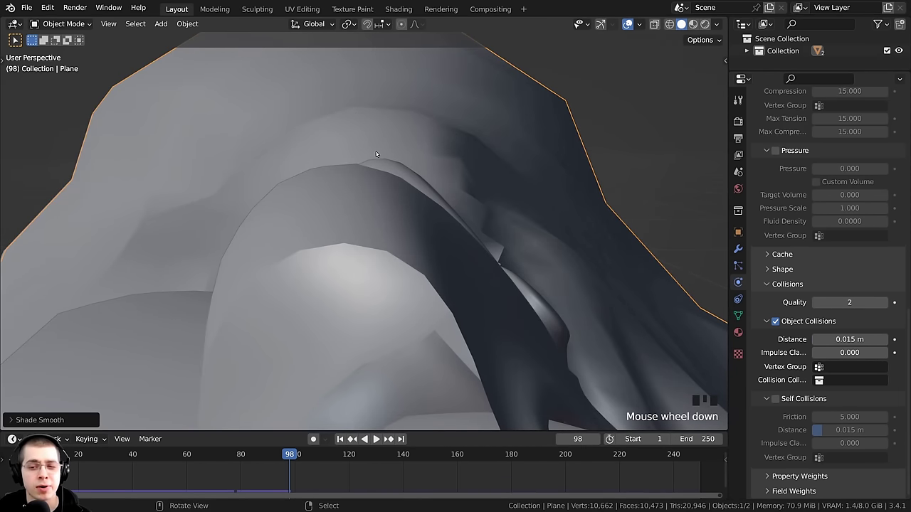
- Lower the object collision distance to 0.005 m and rewind the timeline to frame 0
{"action": "left_click", "coordinate": [838, 340]}
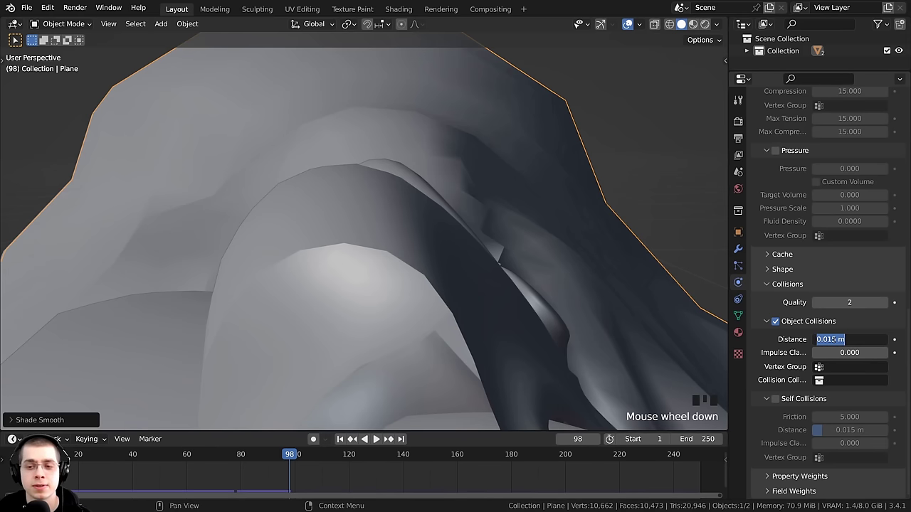
{"action": "left_click", "coordinate": [828, 339]}
{"action": "key", "text": "BackSpace"}
{"action": "type", "text": "0"}
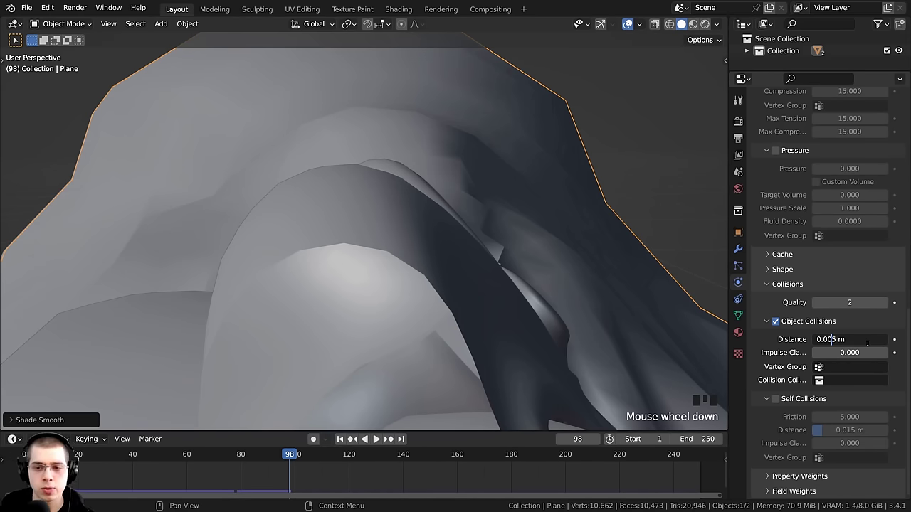
{"action": "key", "text": "Return"}
{"action": "scroll", "coordinate": [398, 166], "scroll_direction": "down", "scroll_amount": 3}
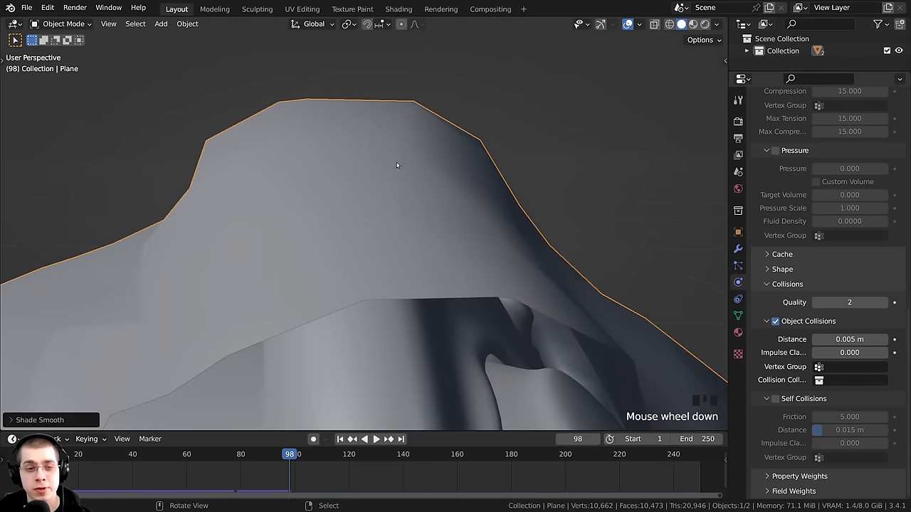
{"action": "scroll", "coordinate": [378, 170], "scroll_direction": "up", "scroll_amount": 4}
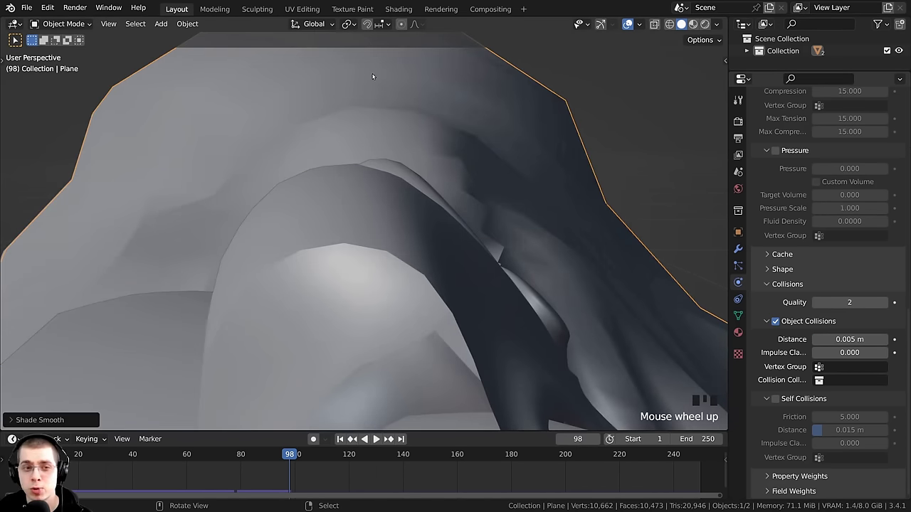
{"action": "scroll", "coordinate": [370, 207], "scroll_direction": "down", "scroll_amount": 7}
{"action": "middle_click_drag", "start_coordinate": [370, 207], "coordinate": [349, 213]}
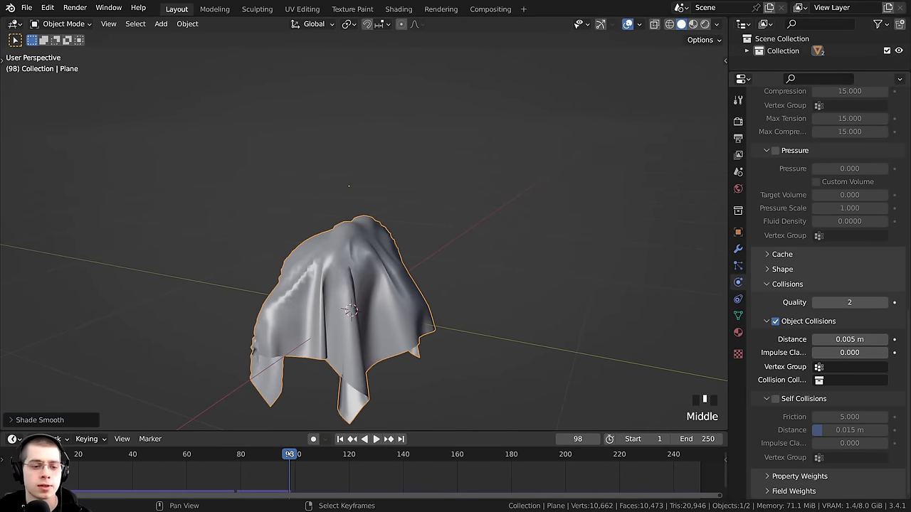
{"action": "left_click_drag", "start_coordinate": [290, 459], "coordinate": [21, 459]}
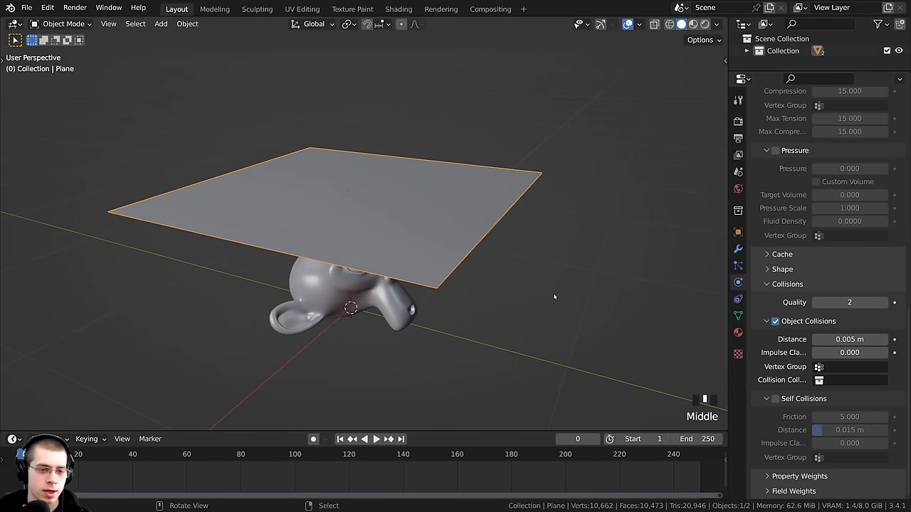
- Replay the cloth drop at 0.005 m distance and jump to a later frame
{"action": "key", "text": "space"}
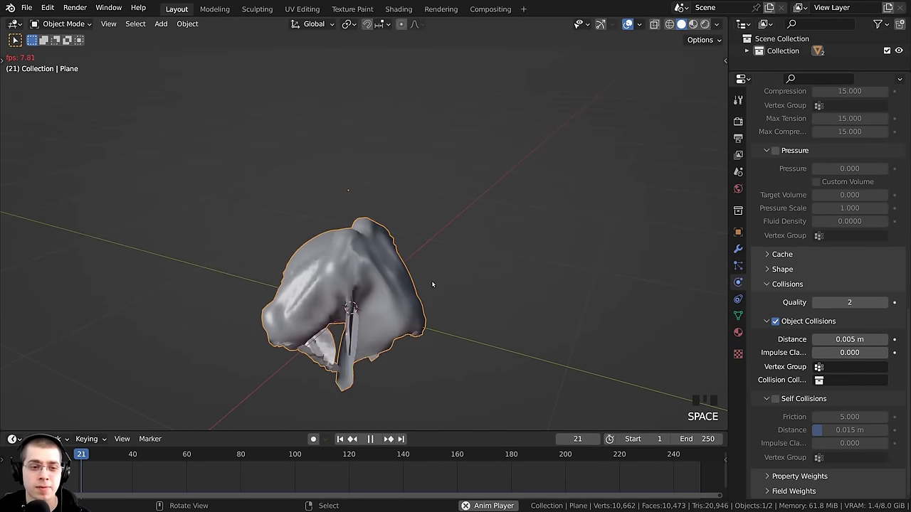
{"action": "middle_click_drag", "start_coordinate": [427, 296], "coordinate": [458, 280]}
{"action": "scroll", "coordinate": [466, 276], "scroll_direction": "up", "scroll_amount": 3}
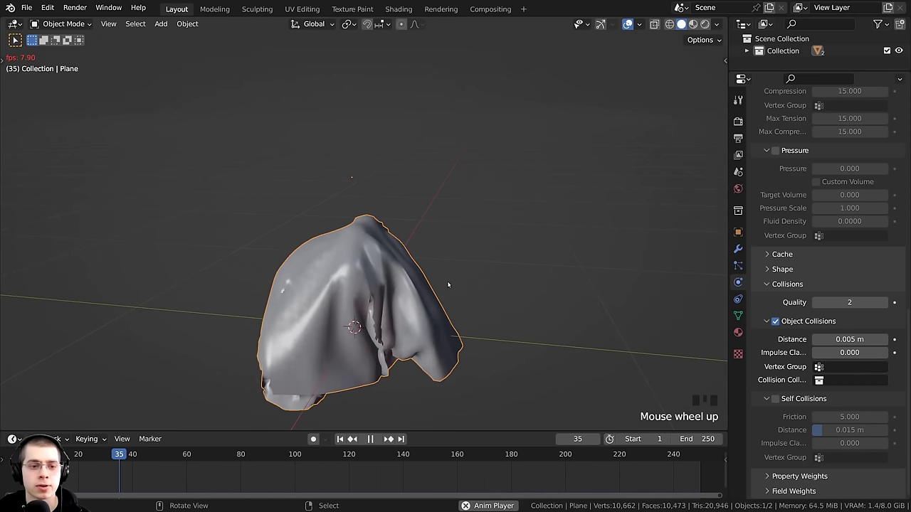
{"action": "middle_click_drag", "start_coordinate": [384, 235], "coordinate": [358, 219]}
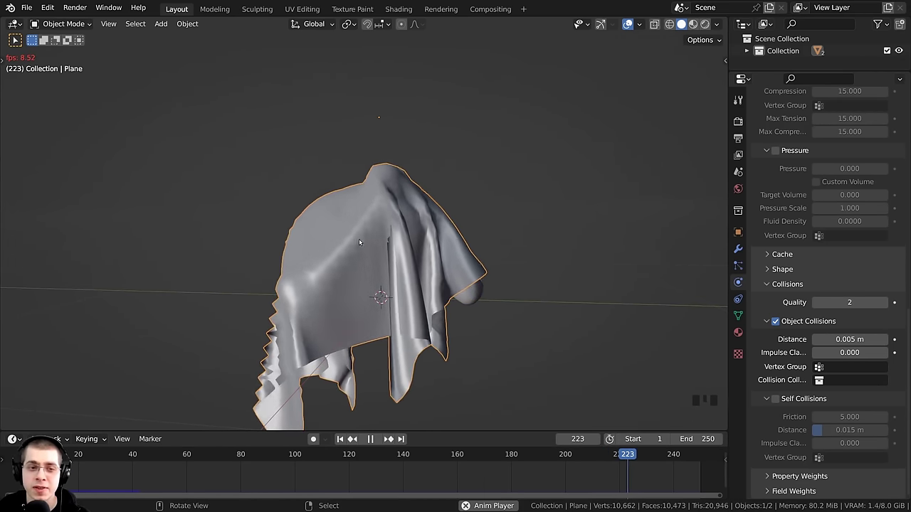
{"action": "middle_click_drag", "start_coordinate": [359, 242], "coordinate": [386, 287]}
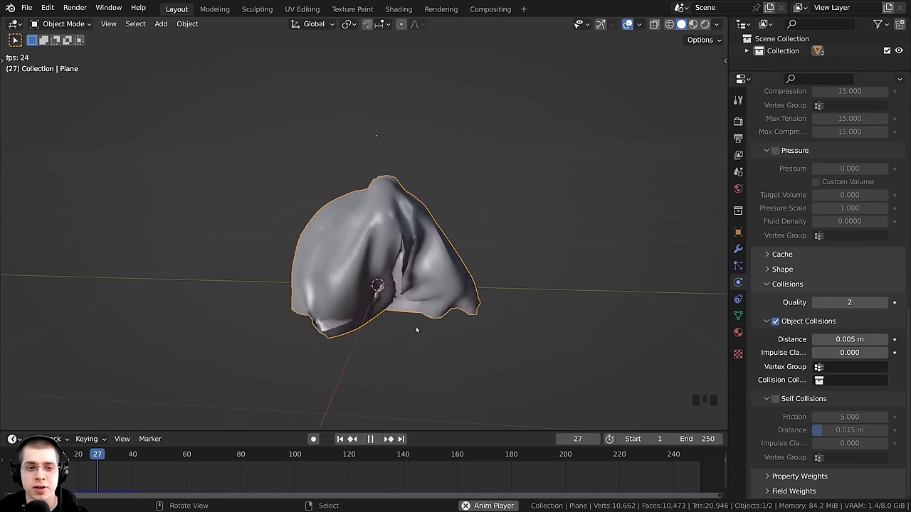
{"action": "left_click", "coordinate": [603, 463]}
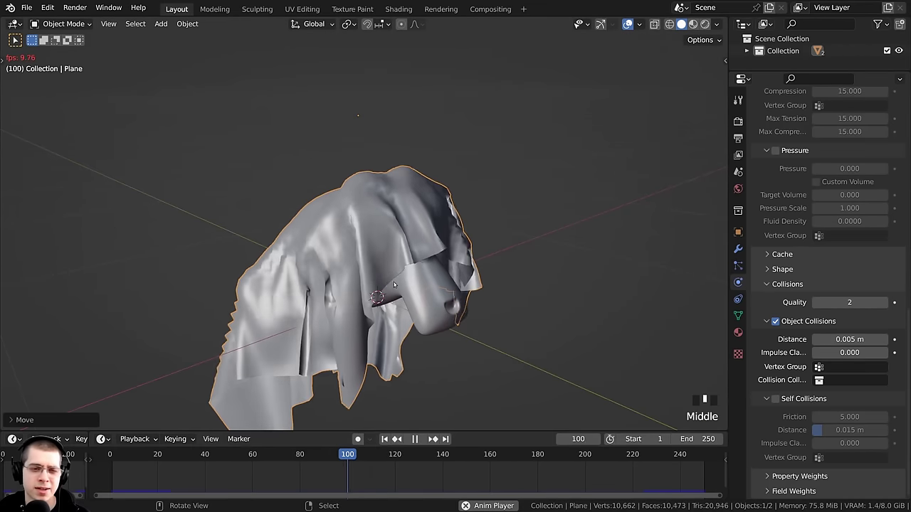
{"action": "scroll", "coordinate": [394, 285], "scroll_direction": "down", "scroll_amount": 2}
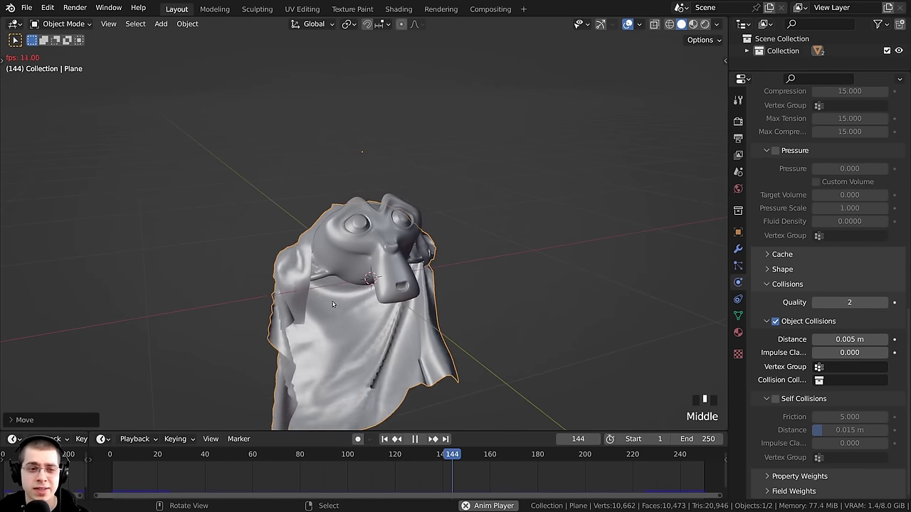
- Inspect the cloth slid off Suzanne, then stop playback and step back to frame 0
{"action": "middle_click_drag", "start_coordinate": [321, 274], "coordinate": [369, 220]}
{"action": "scroll", "coordinate": [400, 303], "scroll_direction": "down", "scroll_amount": 2}
{"action": "scroll", "coordinate": [349, 231], "scroll_direction": "up", "scroll_amount": 2}
{"action": "scroll", "coordinate": [296, 231], "scroll_direction": "down", "scroll_amount": 1}
{"action": "key", "text": "space"}
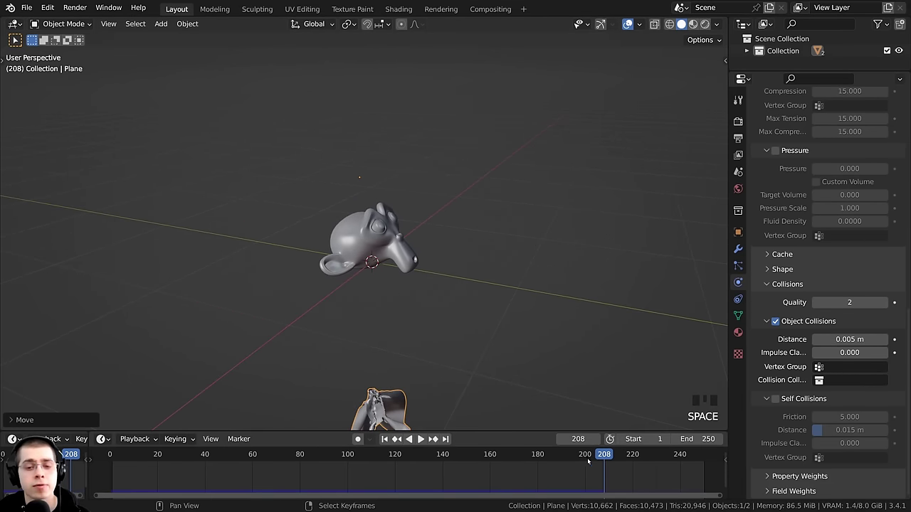
{"action": "key", "text": "Left"}
{"action": "key", "text": "Left"}
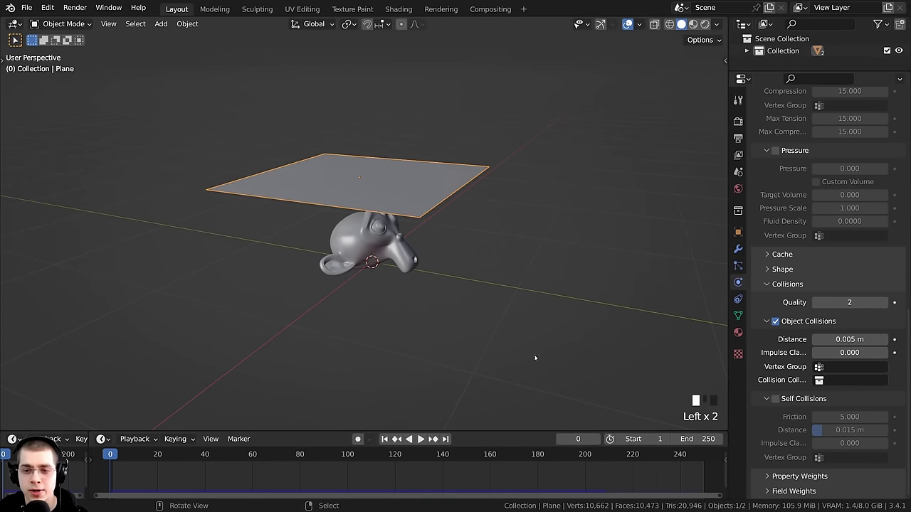
- Play the cloth simulation, stop at frame 47 and inspect the draped cloth
{"action": "key", "text": "space"}
{"action": "scroll", "coordinate": [383, 211], "scroll_direction": "up", "scroll_amount": 2}
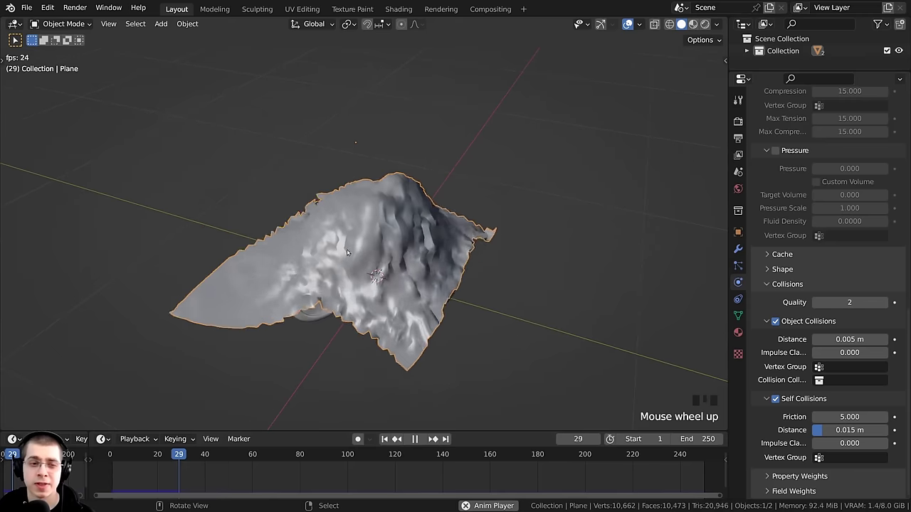
{"action": "middle_click_drag", "start_coordinate": [383, 210], "coordinate": [391, 297]}
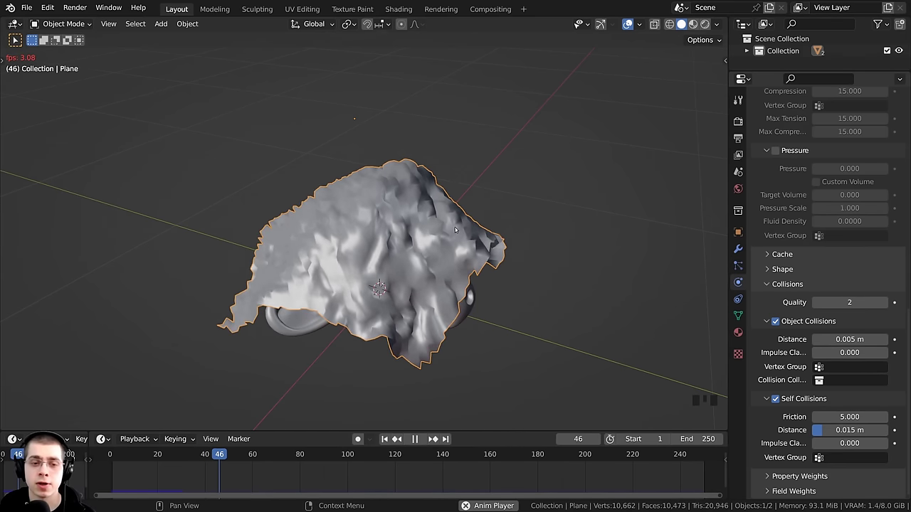
{"action": "key", "text": "space"}
{"action": "middle_click_drag", "start_coordinate": [441, 234], "coordinate": [610, 373]}
{"action": "scroll", "coordinate": [500, 270], "scroll_direction": "down", "scroll_amount": 1}
{"action": "middle_click_drag", "start_coordinate": [501, 270], "coordinate": [555, 306]}
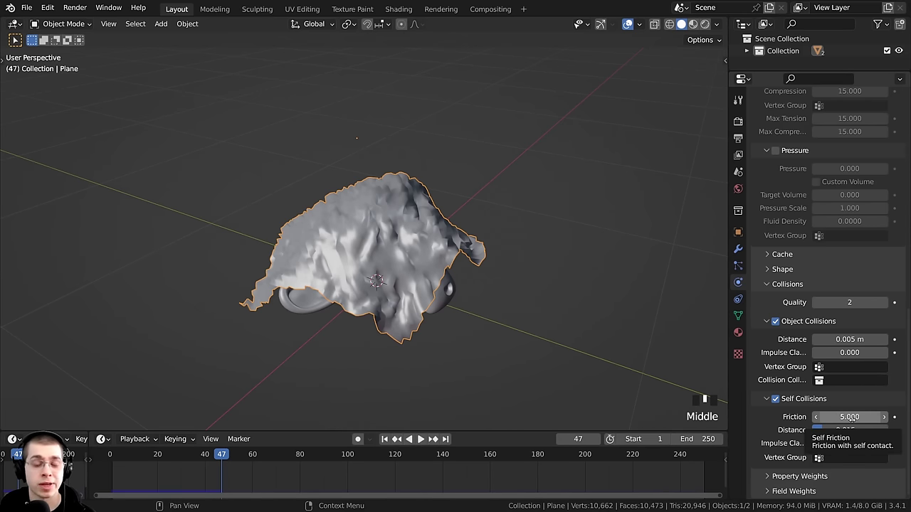
{"action": "scroll", "coordinate": [535, 287], "scroll_direction": "up", "scroll_amount": 1}
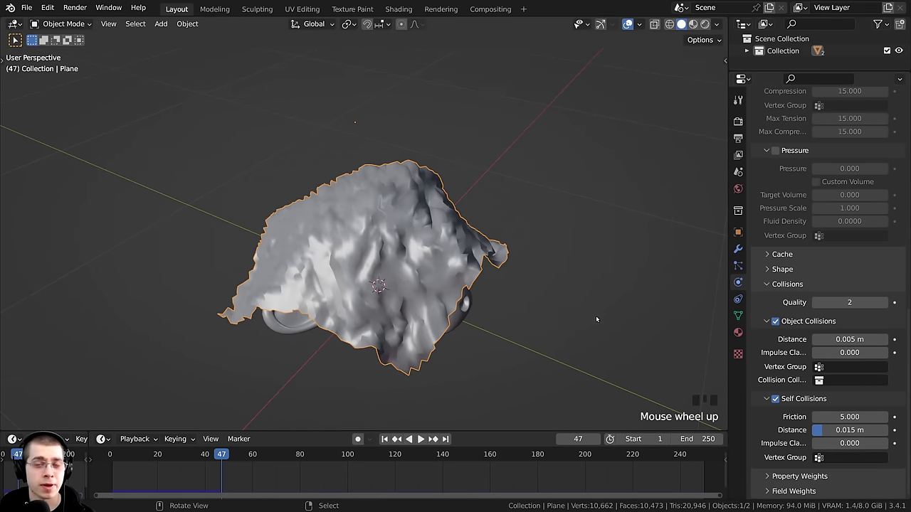
{"action": "middle_click_drag", "start_coordinate": [597, 311], "coordinate": [598, 286], "text": "shift"}
- Raise self-collision friction to 80 and replay the drop from the start
{"action": "left_click_drag", "start_coordinate": [832, 417], "coordinate": [882, 416]}
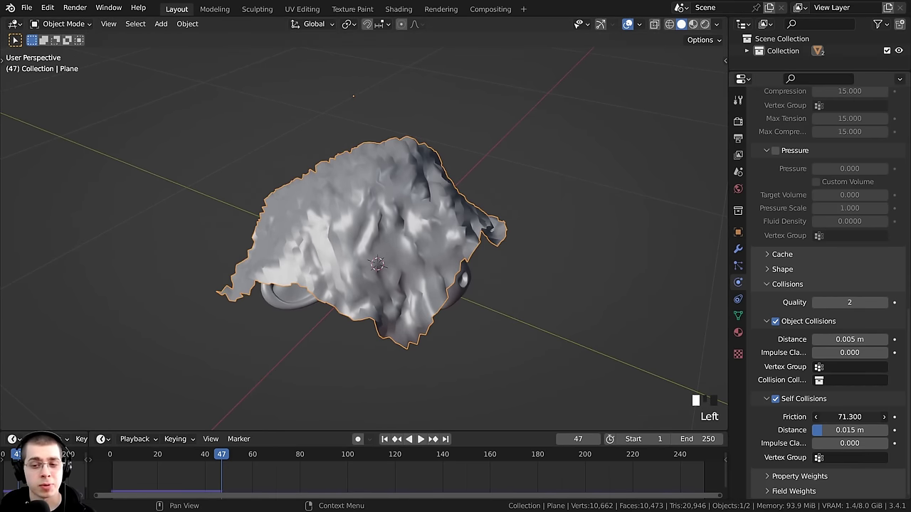
{"action": "left_click", "coordinate": [847, 417]}
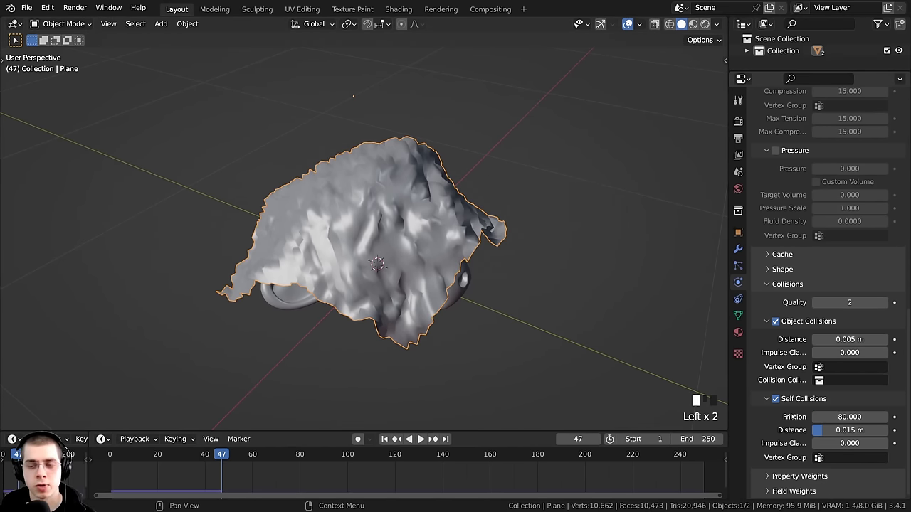
{"action": "key", "text": "shift+Left"}
{"action": "middle_click_drag", "start_coordinate": [398, 300], "coordinate": [386, 237]}
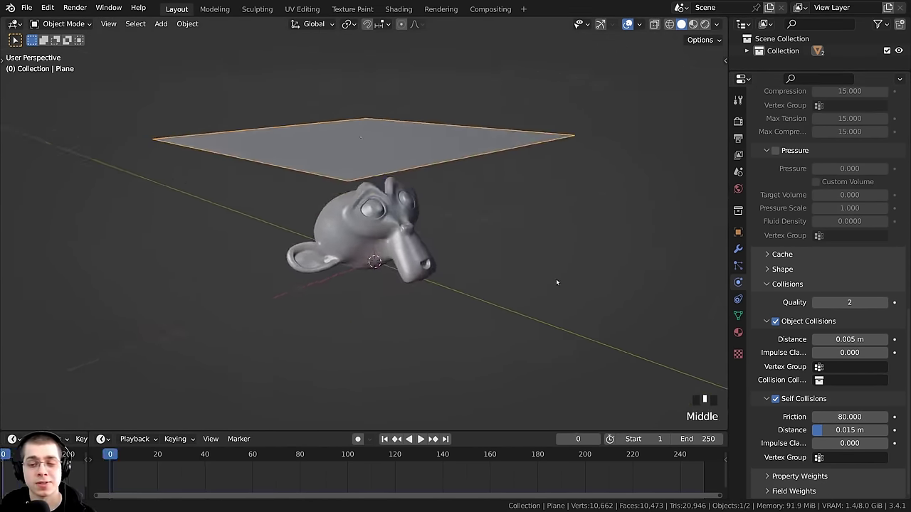
{"action": "key", "text": "space"}
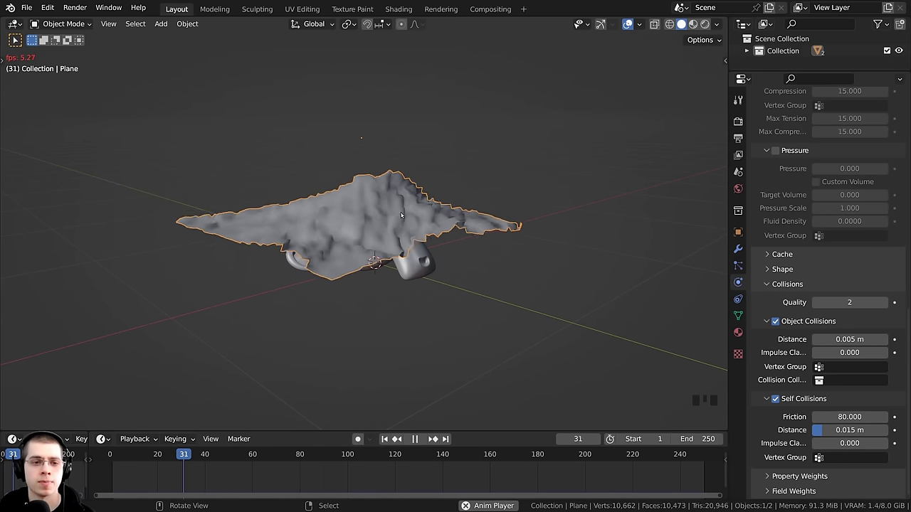
{"action": "middle_click_drag", "start_coordinate": [417, 250], "coordinate": [385, 218]}
{"action": "key", "text": "space"}
{"action": "scroll", "coordinate": [409, 227], "scroll_direction": "up", "scroll_amount": 4}
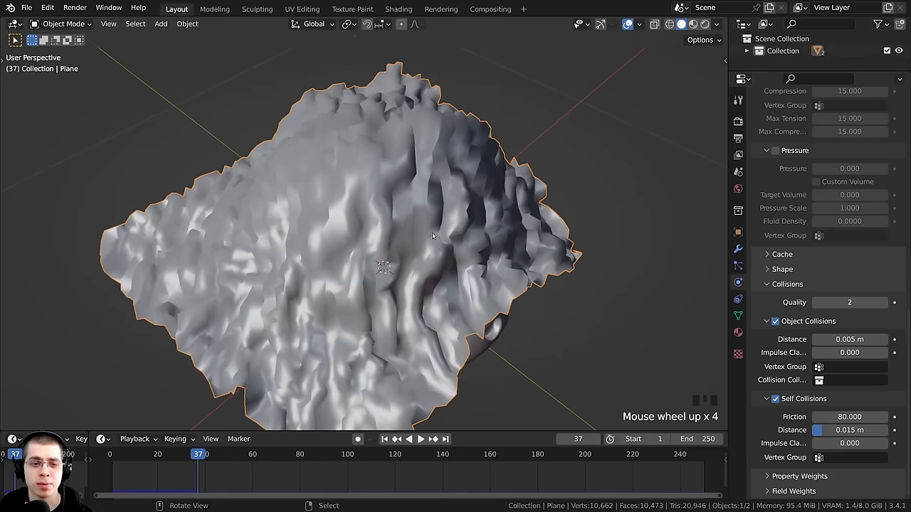
{"action": "left_click", "coordinate": [822, 430]}
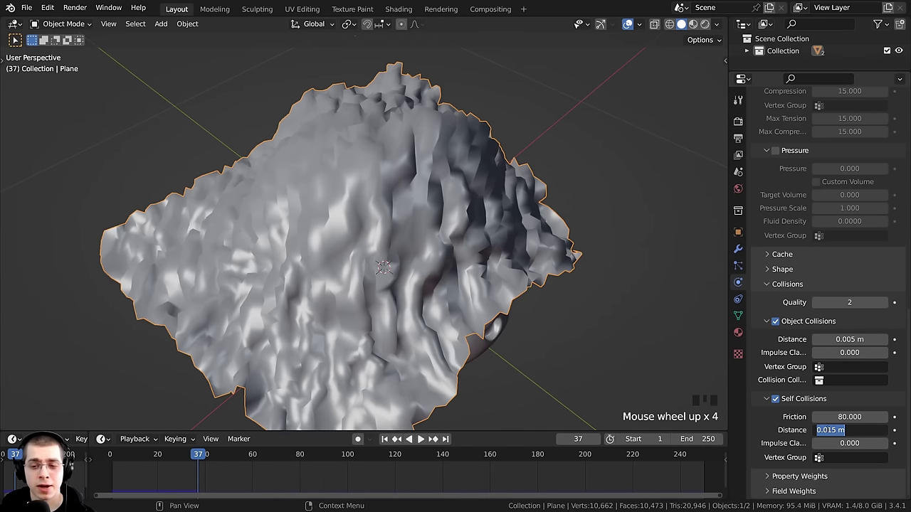
- Set self-collision distance to 0.005 m and replay the drop, stopping at frame 73
{"action": "left_click", "coordinate": [828, 430]}
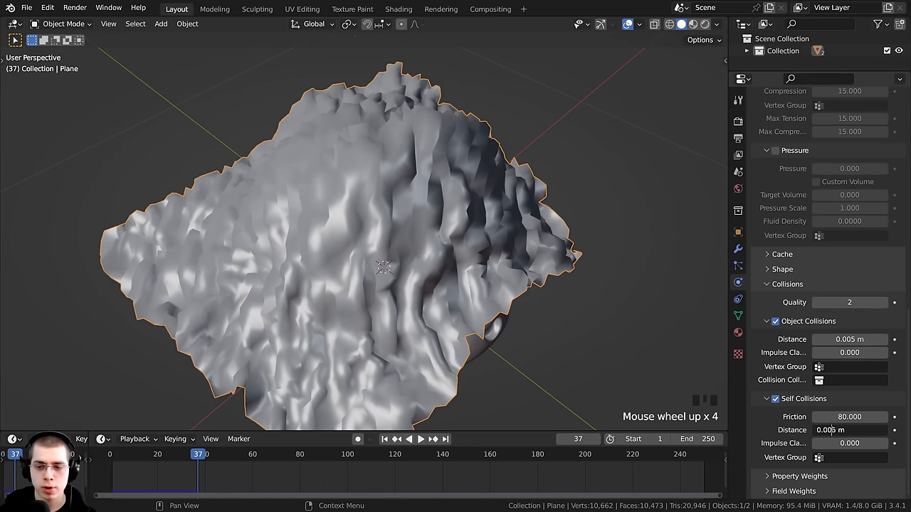
{"action": "key", "text": "Return"}
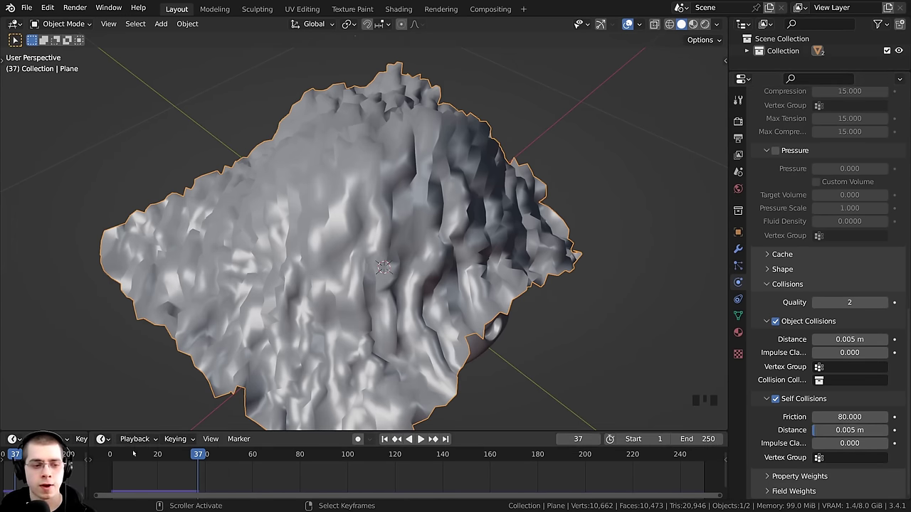
{"action": "left_click", "coordinate": [133, 454]}
{"action": "key", "text": "space"}
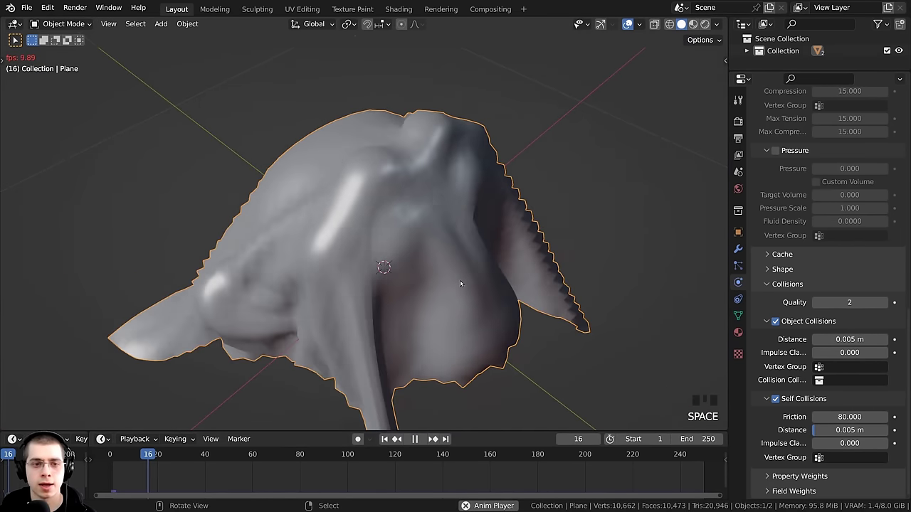
{"action": "scroll", "coordinate": [519, 298], "scroll_direction": "down", "scroll_amount": 2}
{"action": "middle_click_drag", "start_coordinate": [519, 299], "coordinate": [337, 272]}
{"action": "key", "text": "Escape"}
{"action": "key", "text": "space"}
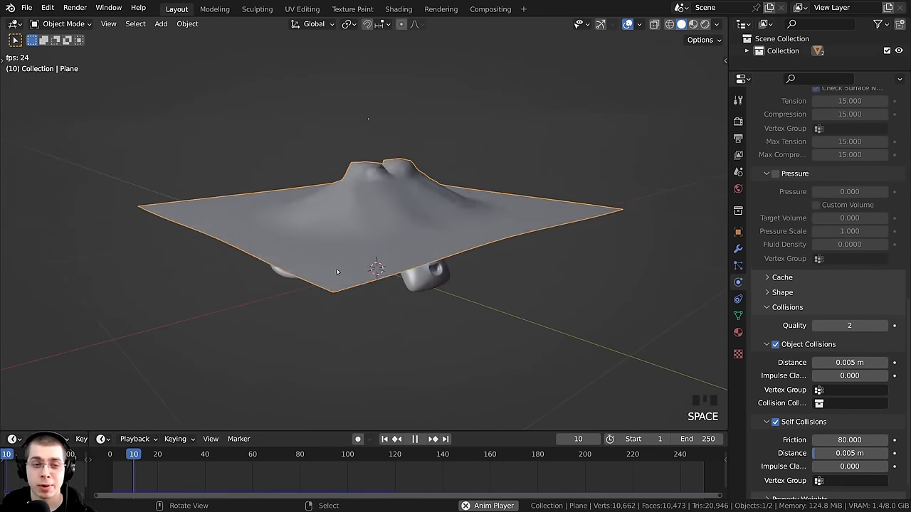
{"action": "scroll", "coordinate": [421, 245], "scroll_direction": "up", "scroll_amount": 4}
{"action": "scroll", "coordinate": [390, 249], "scroll_direction": "down", "scroll_amount": 4}
{"action": "scroll", "coordinate": [392, 249], "scroll_direction": "up", "scroll_amount": 1}
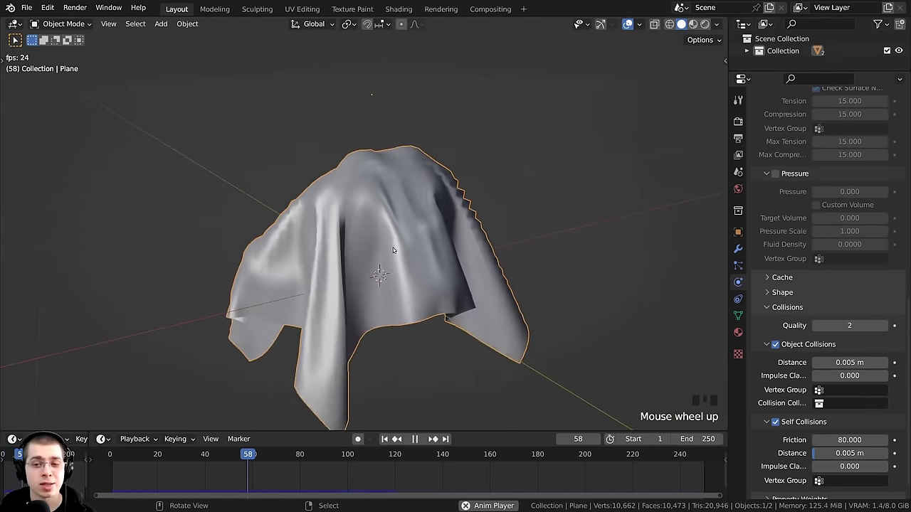
{"action": "key", "text": "space"}
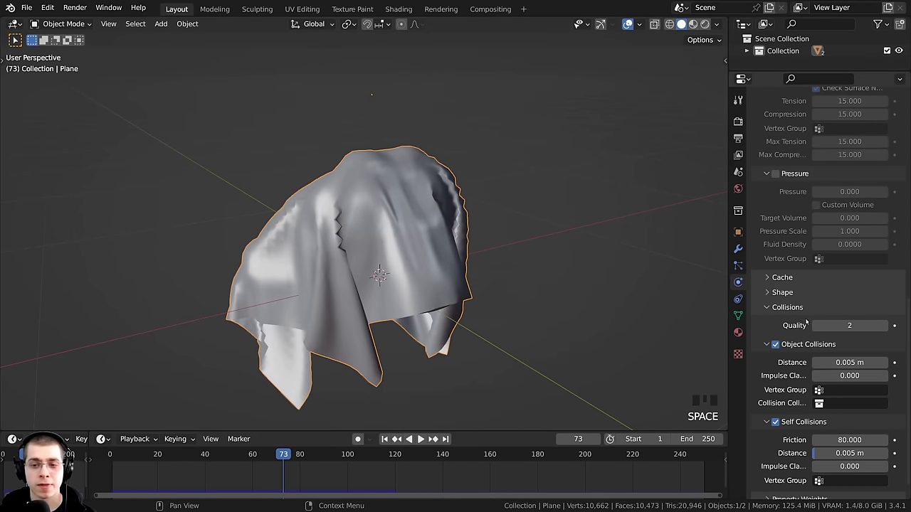
- Set collision quality to 10 and cloth quality steps to 15
{"action": "left_click", "coordinate": [851, 326]}
{"action": "type", "text": "1"}
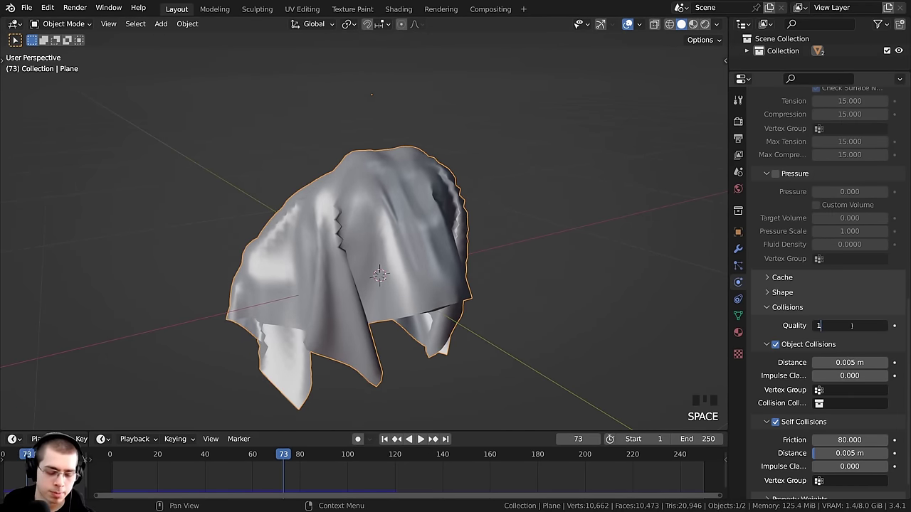
{"action": "type", "text": "0"}
{"action": "left_click", "coordinate": [855, 317]}
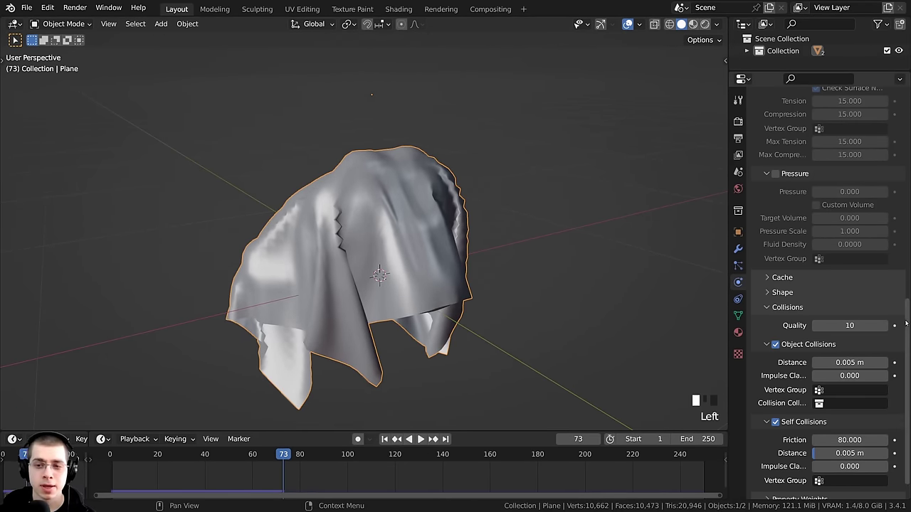
{"action": "scroll", "coordinate": [908, 324], "scroll_direction": "up", "scroll_amount": 15}
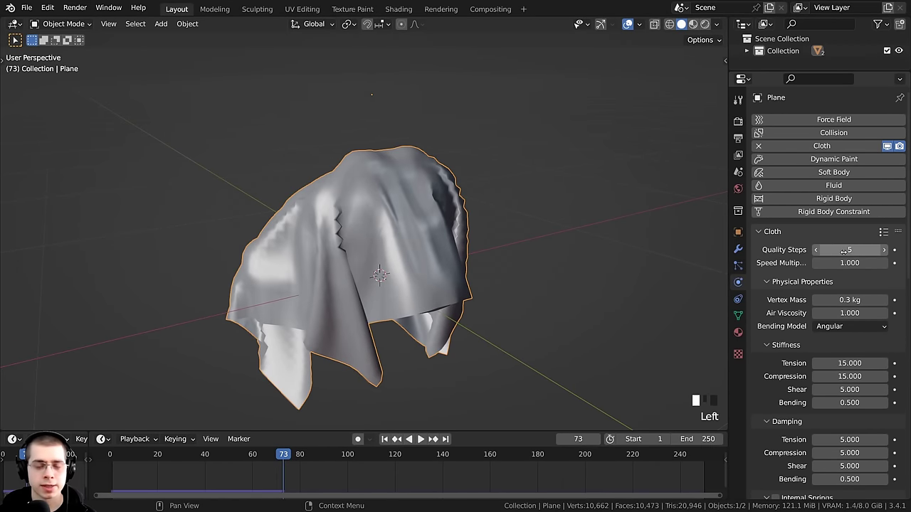
{"action": "left_click", "coordinate": [830, 251]}
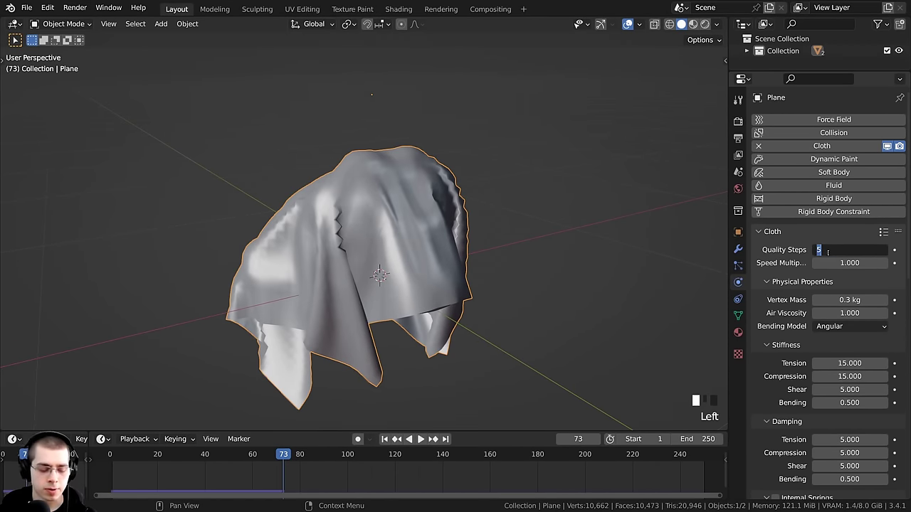
{"action": "type", "text": "15"}
{"action": "key", "text": "Return"}
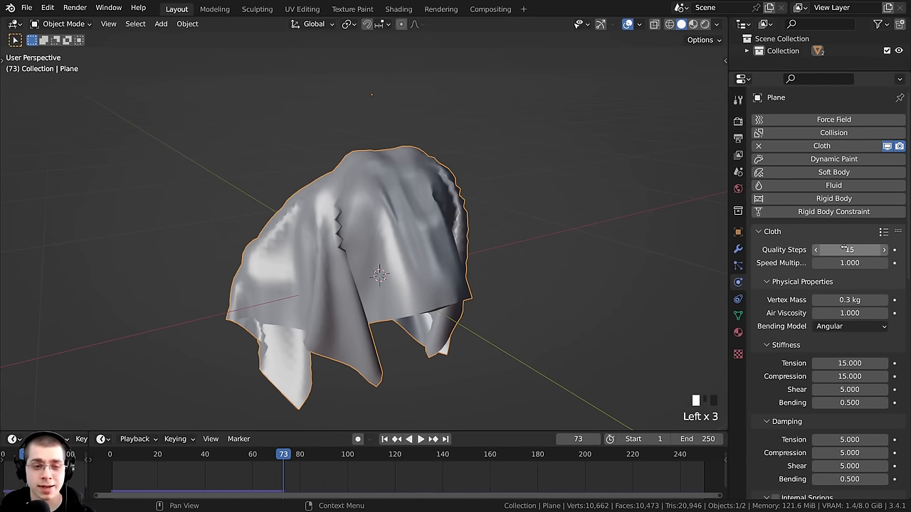
- Rewind to frame 0 and replay the cloth bunching tightly over Suzanne
{"action": "key", "text": "shift+Left"}
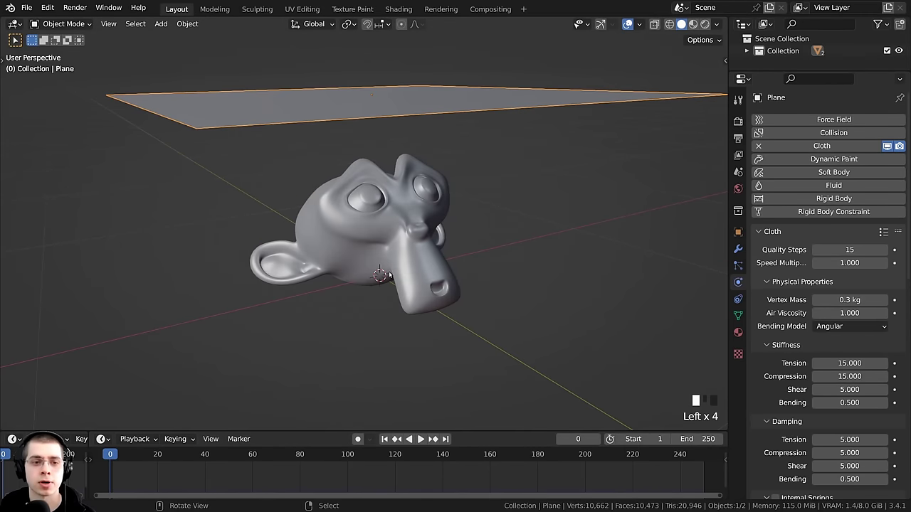
{"action": "key", "text": "space"}
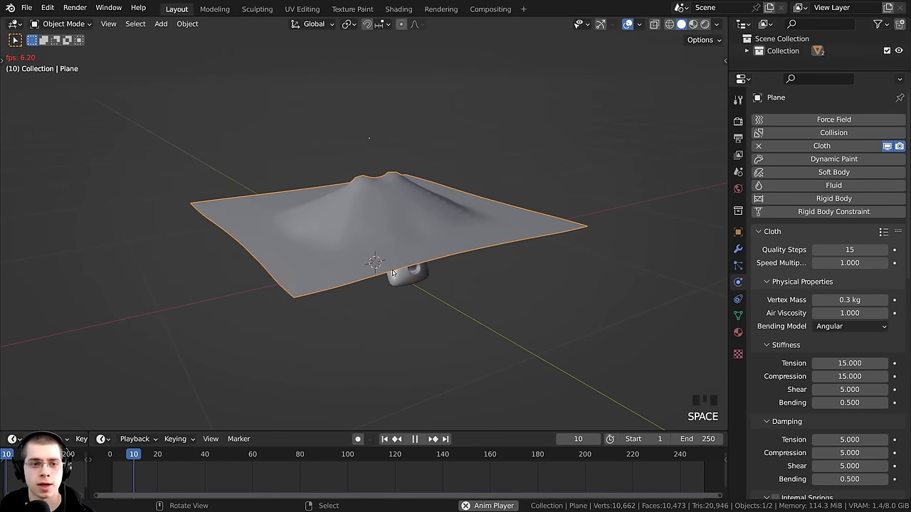
{"action": "middle_click_drag", "start_coordinate": [392, 272], "coordinate": [406, 256]}
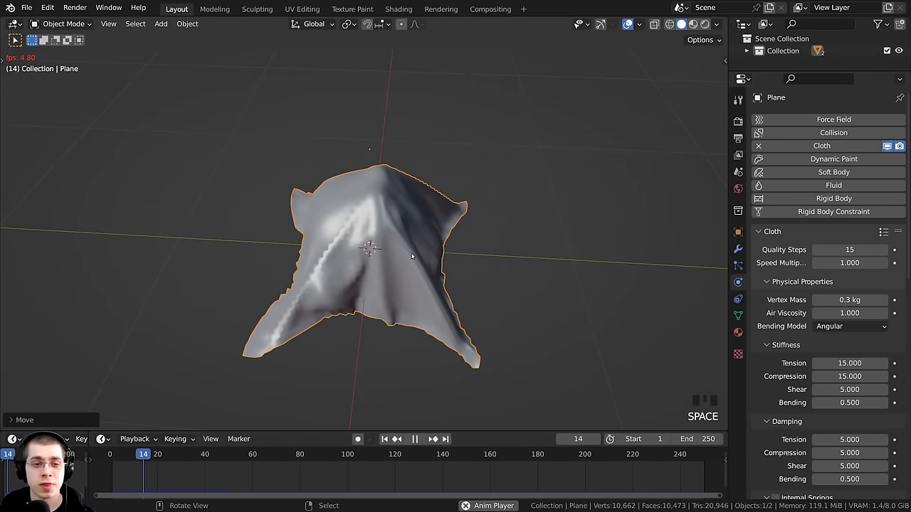
{"action": "left_click", "coordinate": [738, 251]}
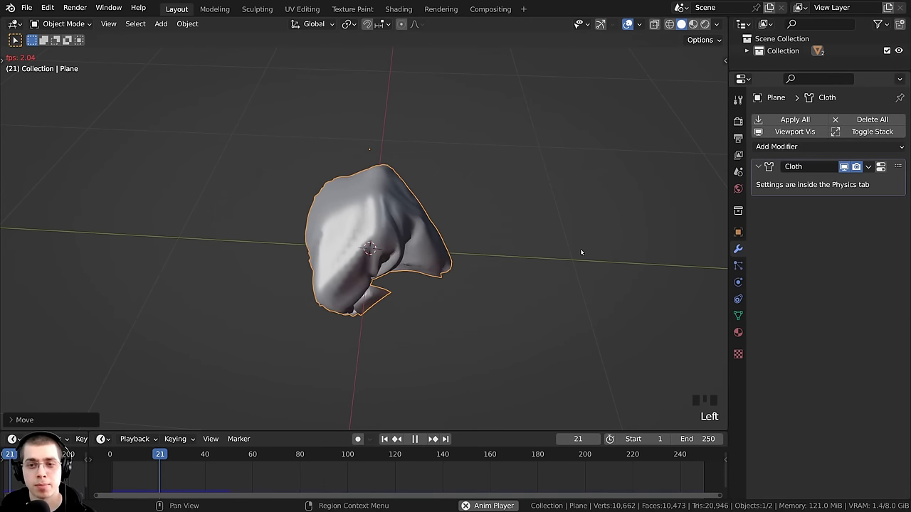
- Stop playback and add a Solidify modifier with 0.002 m thickness to the cloth
{"action": "key", "text": "space"}
{"action": "middle_click_drag", "start_coordinate": [496, 238], "coordinate": [493, 236]}
{"action": "scroll", "coordinate": [468, 193], "scroll_direction": "up", "scroll_amount": 2}
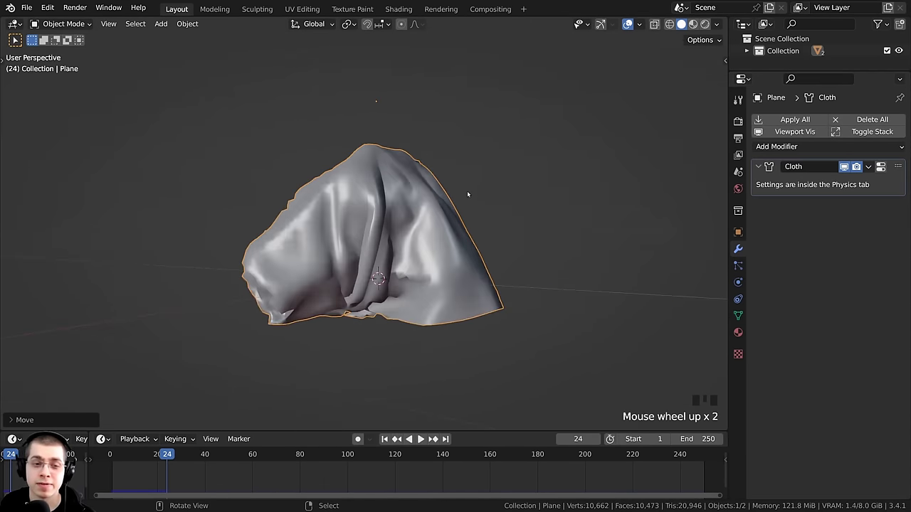
{"action": "scroll", "coordinate": [467, 193], "scroll_direction": "up", "scroll_amount": 1}
{"action": "scroll", "coordinate": [310, 168], "scroll_direction": "up", "scroll_amount": 2}
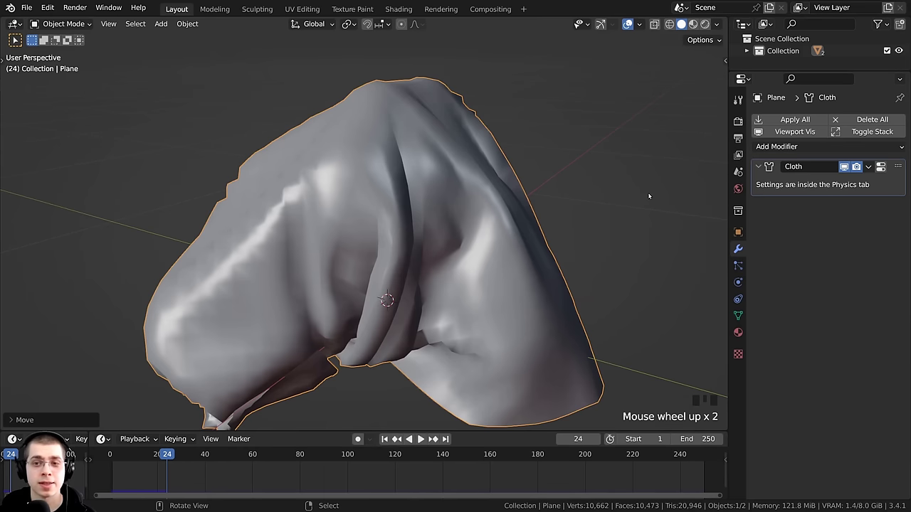
{"action": "scroll", "coordinate": [648, 195], "scroll_direction": "down", "scroll_amount": 1}
{"action": "left_click", "coordinate": [781, 147]}
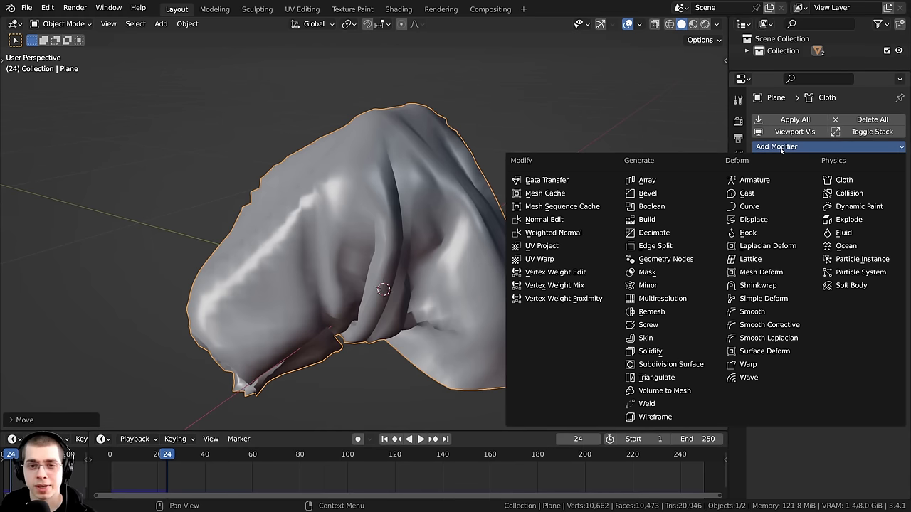
{"action": "left_click", "coordinate": [651, 352]}
{"action": "middle_click_drag", "start_coordinate": [385, 180], "coordinate": [447, 277]}
{"action": "scroll", "coordinate": [442, 202], "scroll_direction": "up", "scroll_amount": 3}
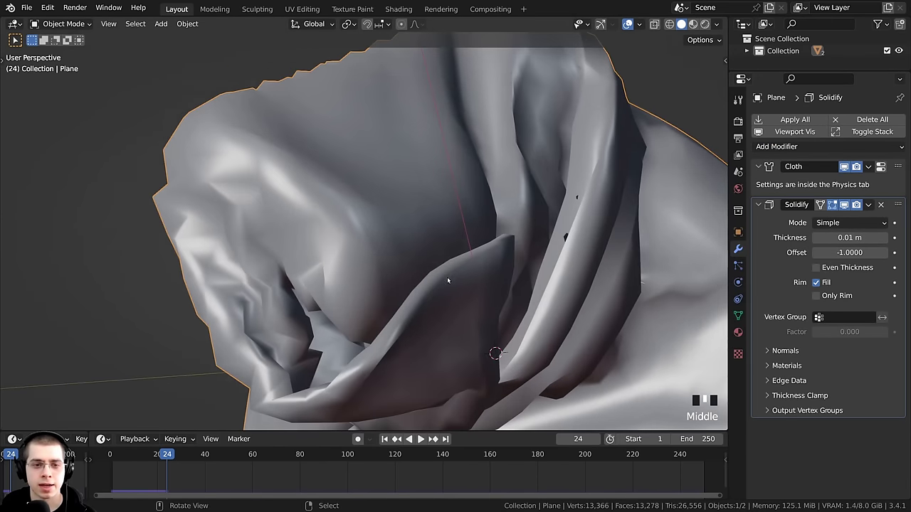
{"action": "left_click_drag", "start_coordinate": [849, 237], "coordinate": [830, 237], "text": "shift"}
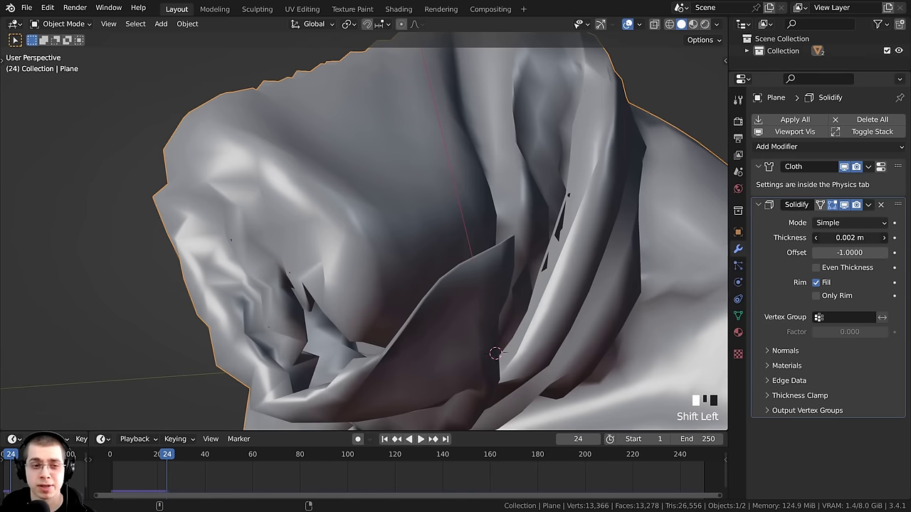
- Add a Subdivision Surface modifier with its render level lowered to 1
{"action": "left_click", "coordinate": [768, 146]}
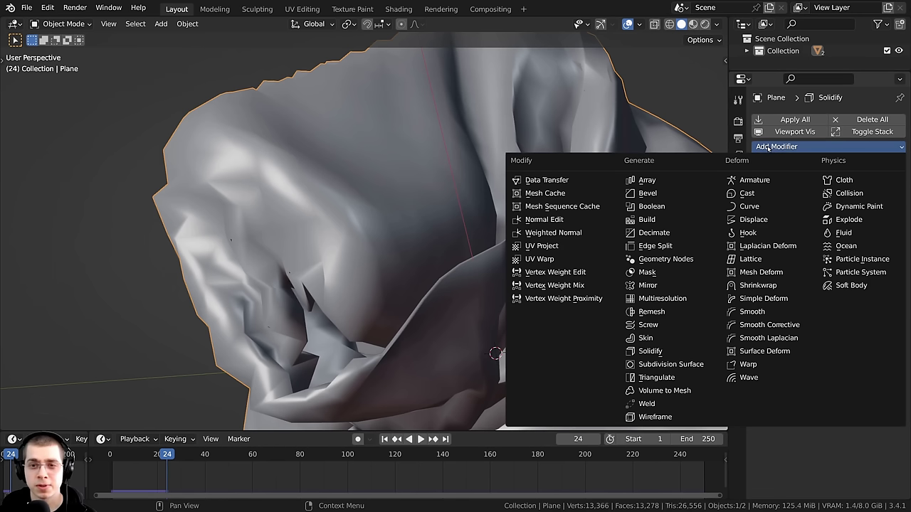
{"action": "left_click", "coordinate": [677, 366]}
{"action": "middle_click_drag", "start_coordinate": [677, 366], "coordinate": [350, 157]}
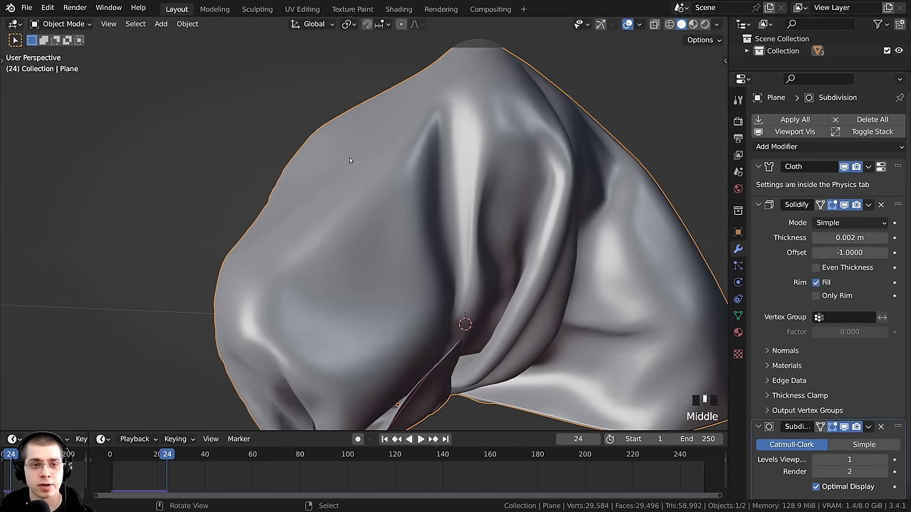
{"action": "scroll", "coordinate": [719, 390], "scroll_direction": "down", "scroll_amount": 3}
{"action": "scroll", "coordinate": [719, 390], "scroll_direction": "down", "scroll_amount": 2}
{"action": "scroll", "coordinate": [783, 398], "scroll_direction": "down", "scroll_amount": 1}
{"action": "scroll", "coordinate": [712, 399], "scroll_direction": "up", "scroll_amount": 5}
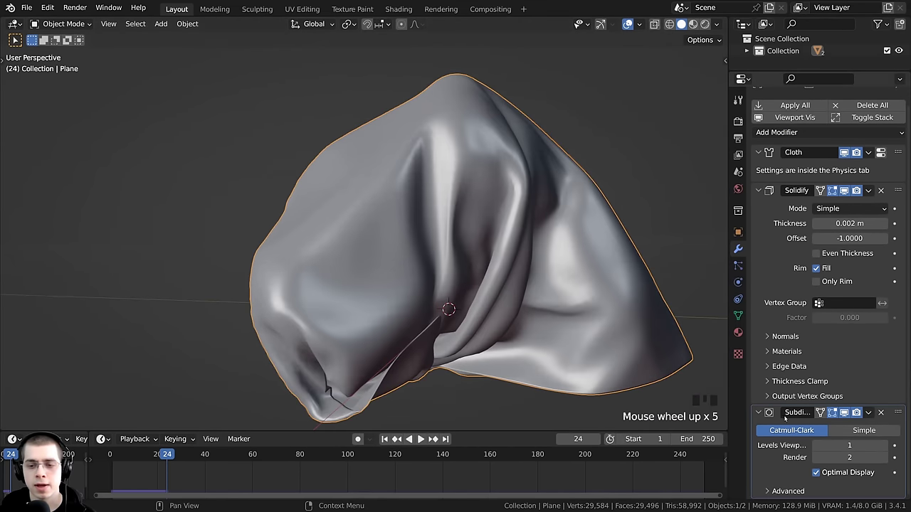
{"action": "left_click", "coordinate": [815, 458]}
- Play the animation to watch the thickened, smoothed cloth drape, then stop it
{"action": "middle_click_drag", "start_coordinate": [590, 294], "coordinate": [396, 184]}
{"action": "key", "text": "space"}
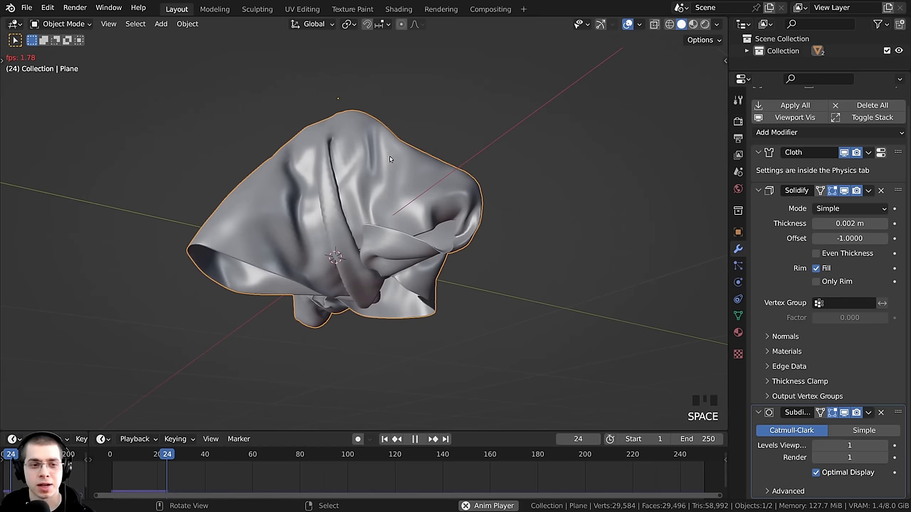
{"action": "middle_click_drag", "start_coordinate": [412, 213], "coordinate": [430, 249]}
{"action": "key", "text": "space"}
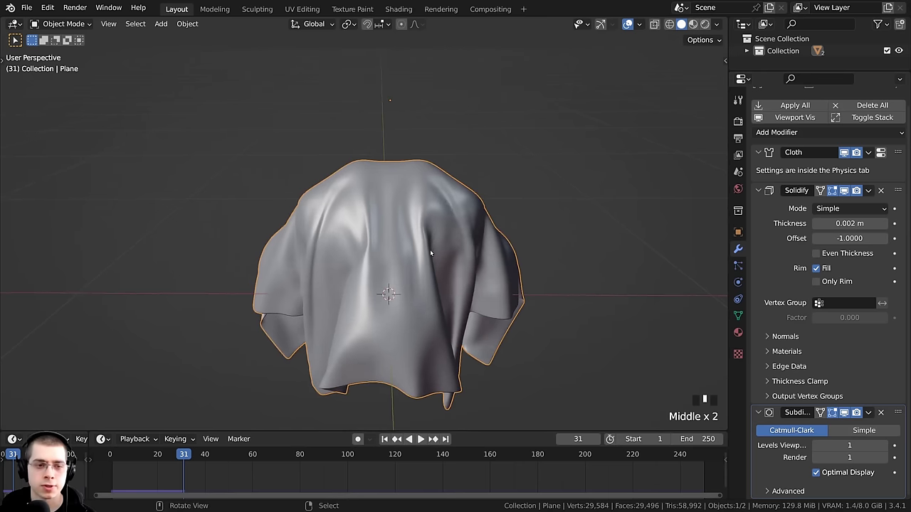
- Bake the cloth simulation from the Cloth Cache panel, stopping after about 100 frames
{"action": "key", "text": "space"}
{"action": "key", "text": "space"}
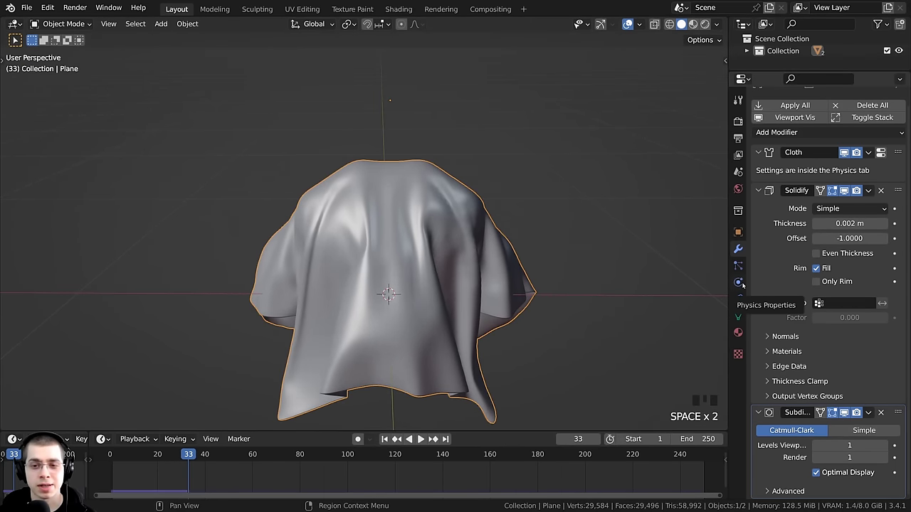
{"action": "left_click", "coordinate": [739, 282]}
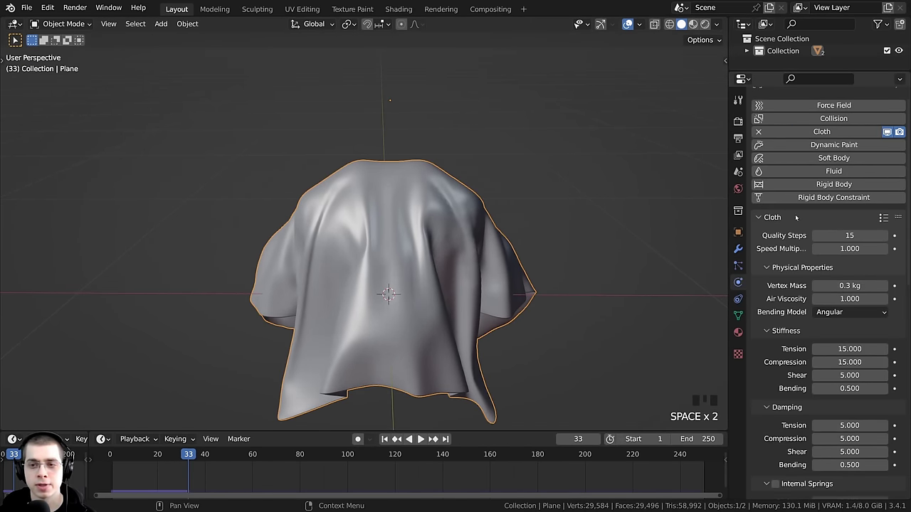
{"action": "scroll", "coordinate": [799, 325], "scroll_direction": "down", "scroll_amount": 15}
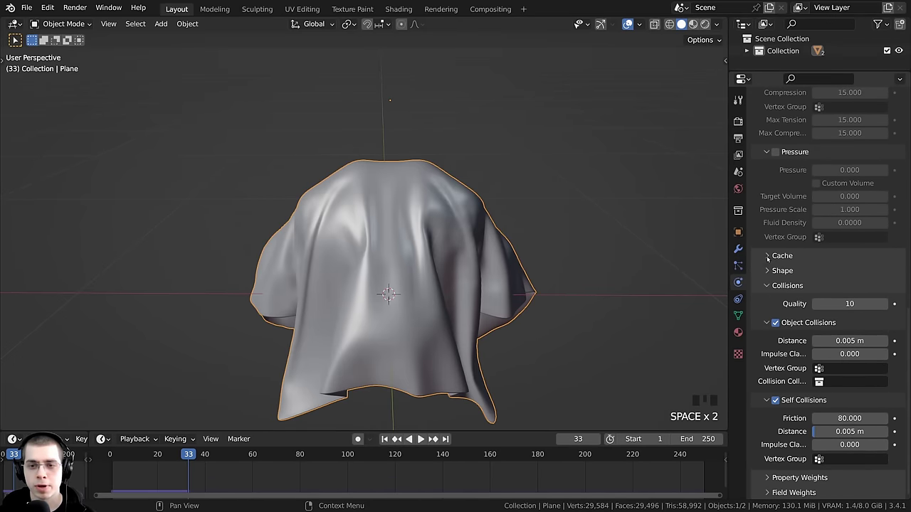
{"action": "left_click", "coordinate": [768, 257]}
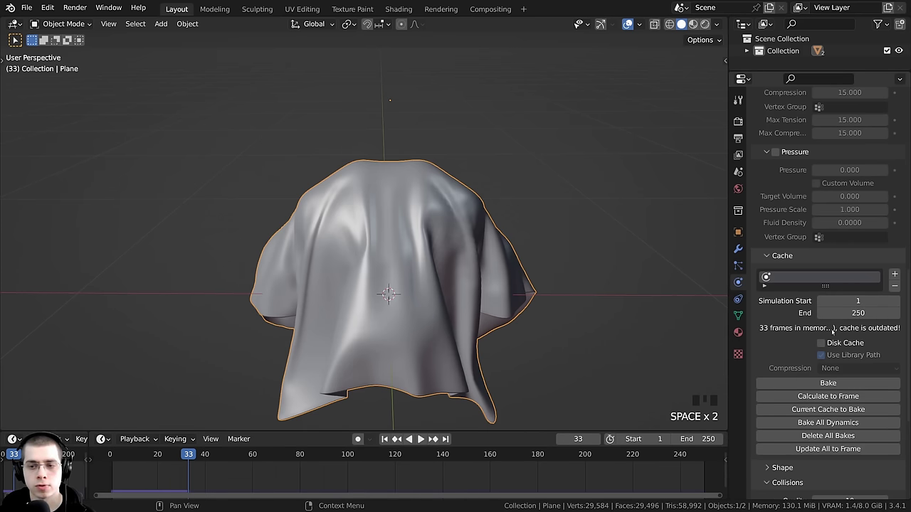
{"action": "left_click", "coordinate": [811, 386]}
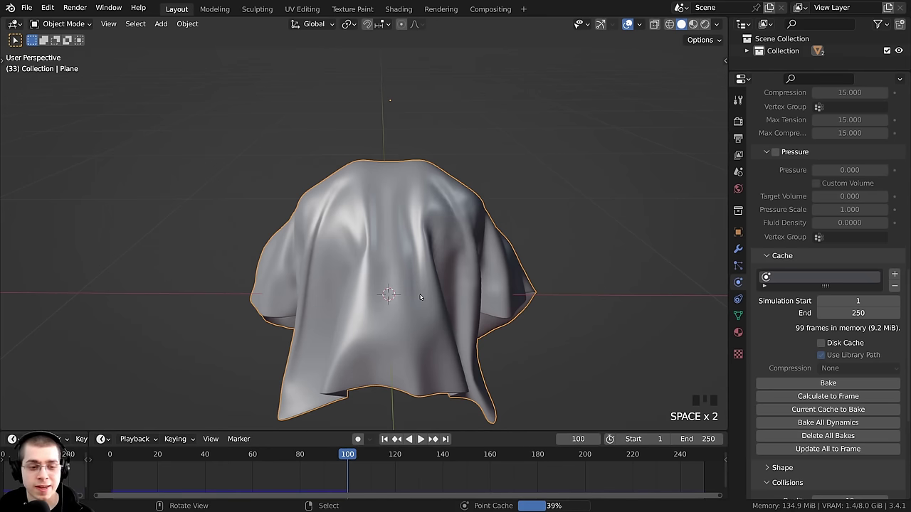
{"action": "key", "text": "Escape"}
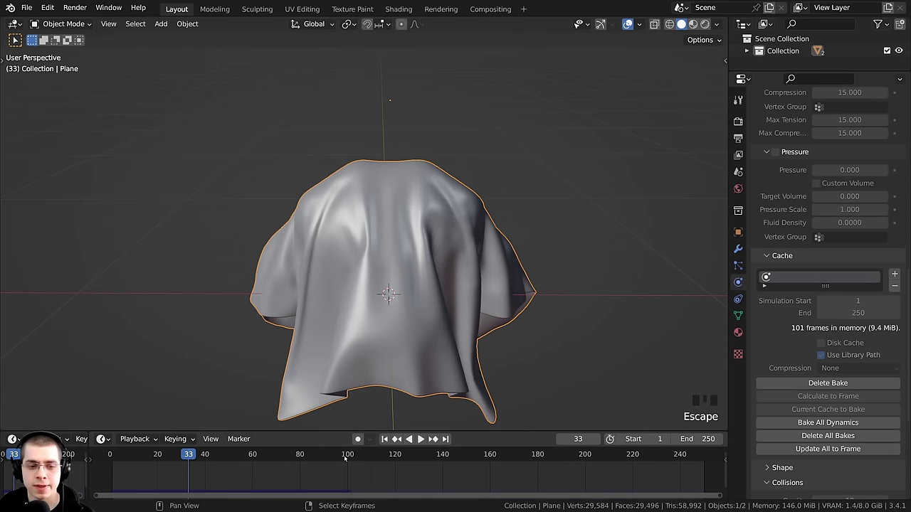
- Replay the baked cloth from frame 1 and set the scene end frame to 100
{"action": "key", "text": "shift+Left"}
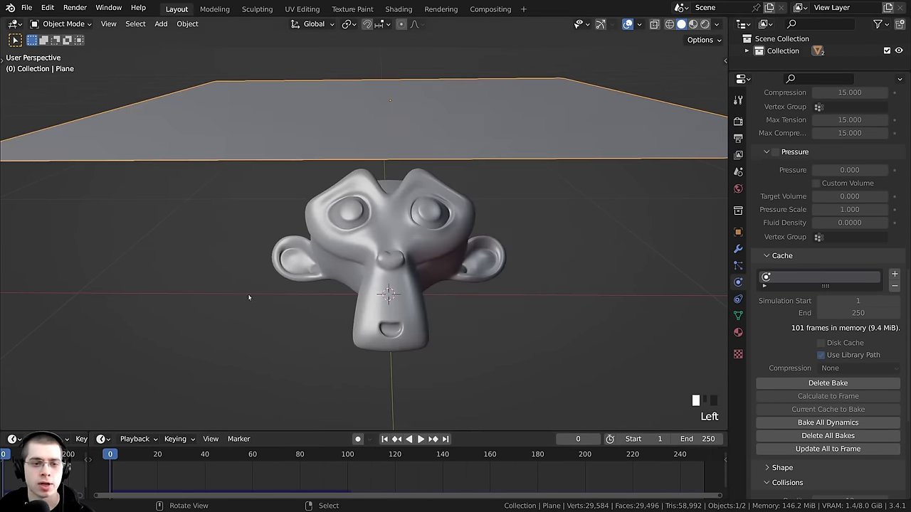
{"action": "key", "text": "space"}
{"action": "middle_click_drag", "start_coordinate": [248, 294], "coordinate": [371, 215]}
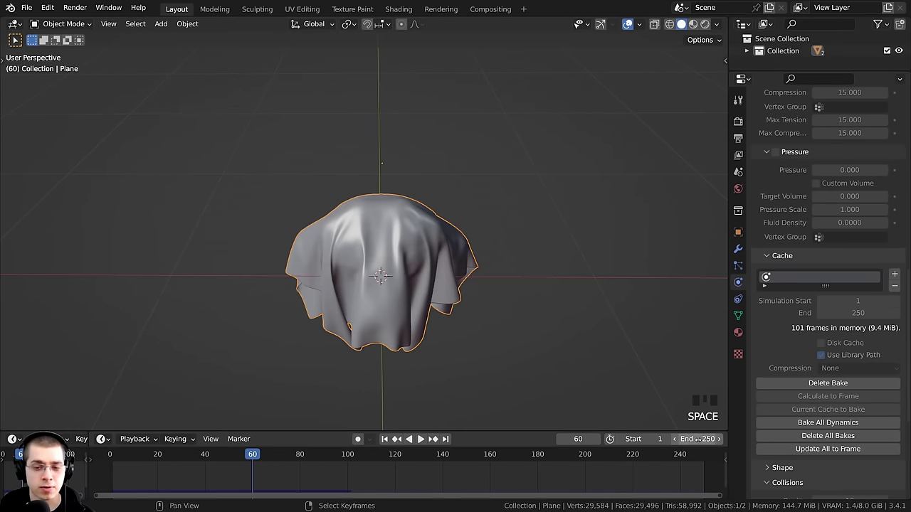
{"action": "left_click", "coordinate": [697, 439]}
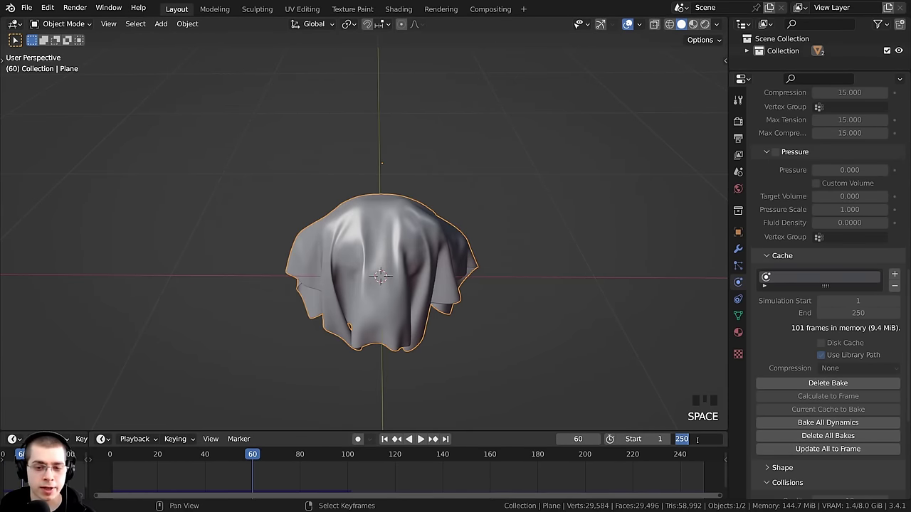
{"action": "type", "text": "100"}
{"action": "key", "text": "Return"}
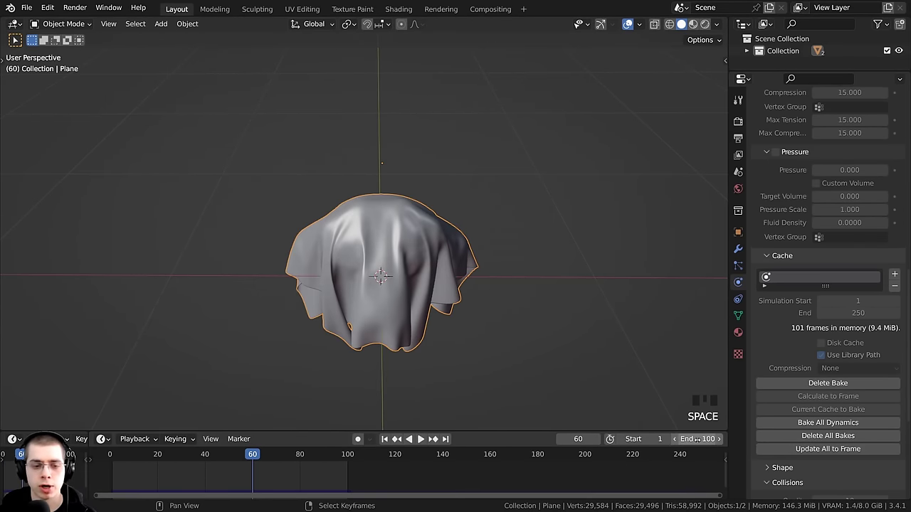
{"action": "key", "text": "space"}
{"action": "middle_click_drag", "start_coordinate": [351, 410], "coordinate": [399, 363]}
- Orbit into the four-plane comparison scene and select the Default plane
{"action": "scroll", "coordinate": [518, 358], "scroll_direction": "up", "scroll_amount": 2}
{"action": "middle_click_drag", "start_coordinate": [518, 358], "coordinate": [569, 352]}
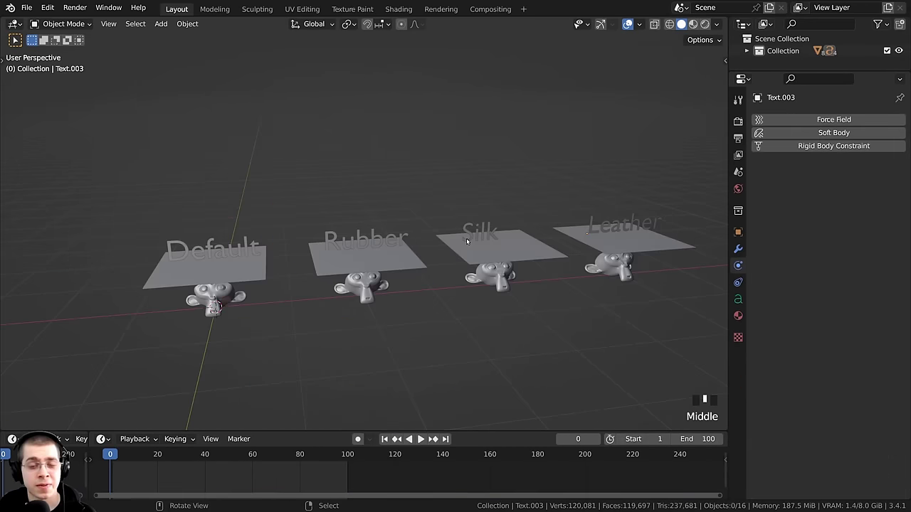
{"action": "middle_click_drag", "start_coordinate": [448, 238], "coordinate": [456, 233]}
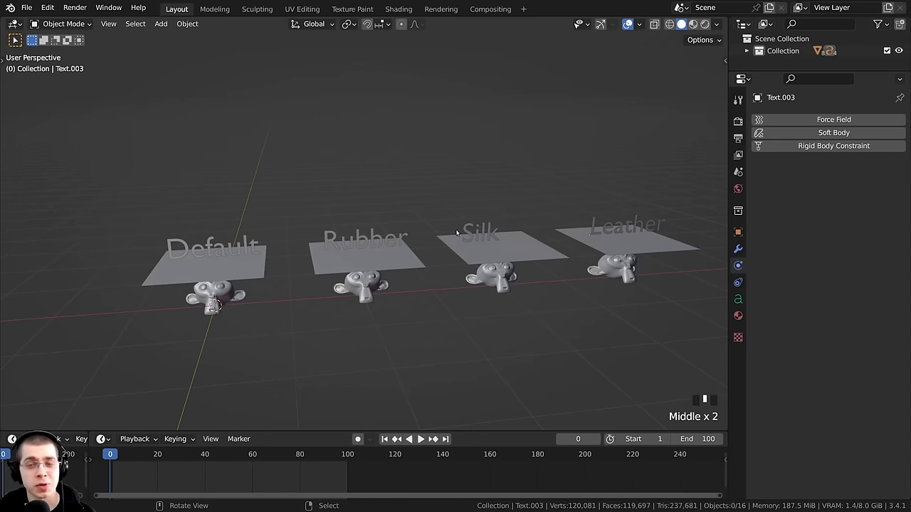
{"action": "middle_click_drag", "start_coordinate": [320, 237], "coordinate": [286, 227]}
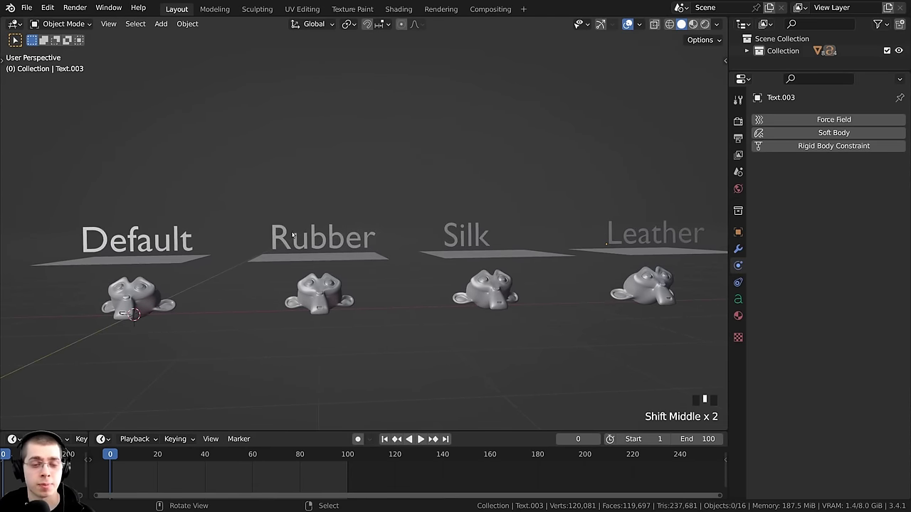
{"action": "right_click", "coordinate": [145, 264]}
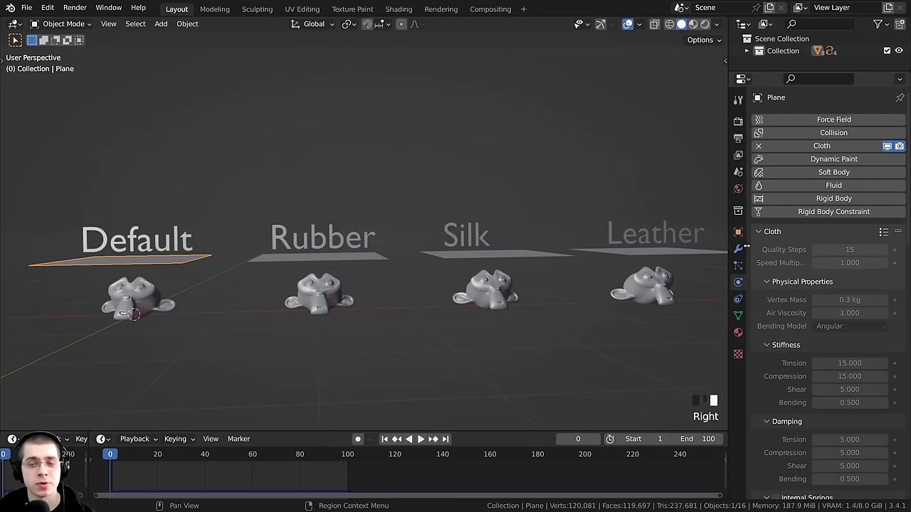
{"action": "scroll", "coordinate": [818, 315], "scroll_direction": "down", "scroll_amount": 3}
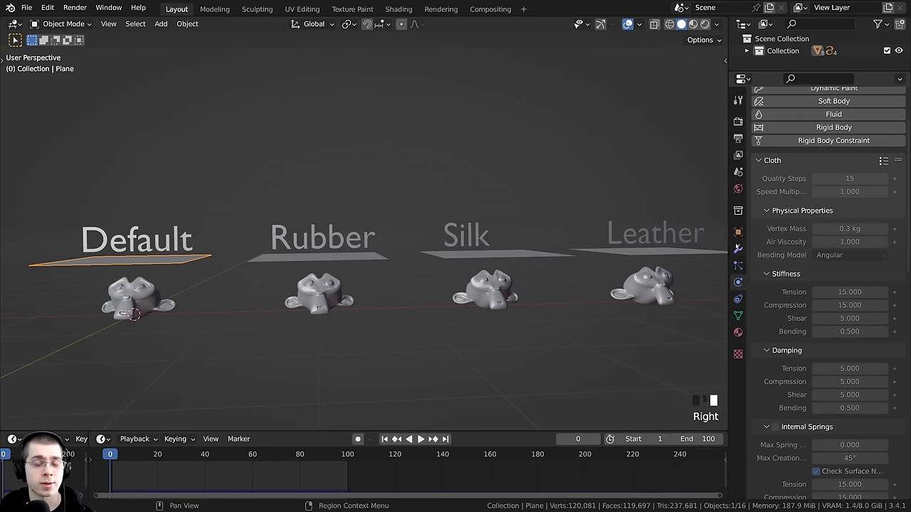
{"action": "middle_click_drag", "start_coordinate": [397, 263], "coordinate": [382, 281]}
{"action": "scroll", "coordinate": [382, 281], "scroll_direction": "up", "scroll_amount": 2}
{"action": "scroll", "coordinate": [372, 271], "scroll_direction": "down", "scroll_amount": 2}
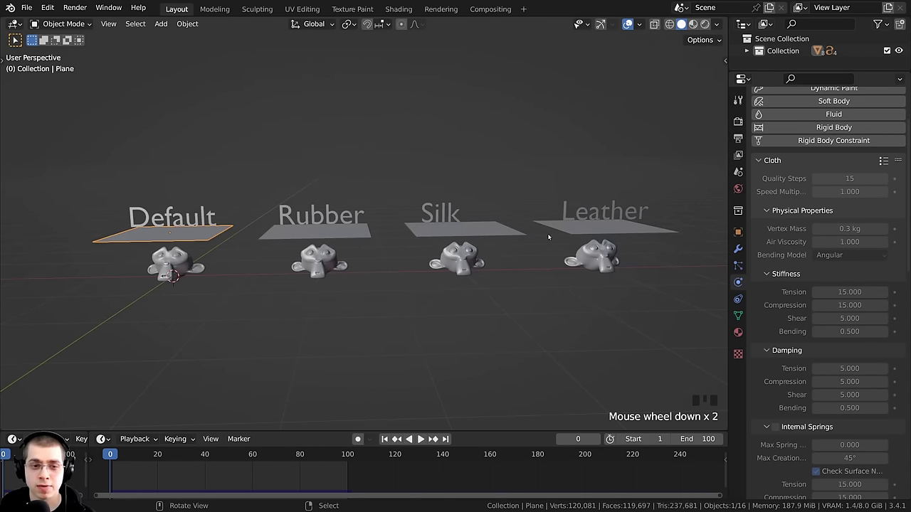
{"action": "scroll", "coordinate": [548, 237], "scroll_direction": "down", "scroll_amount": 1}
- Select the Rubber plane instead and scroll through its Cloth physics settings
{"action": "right_click", "coordinate": [286, 204]}
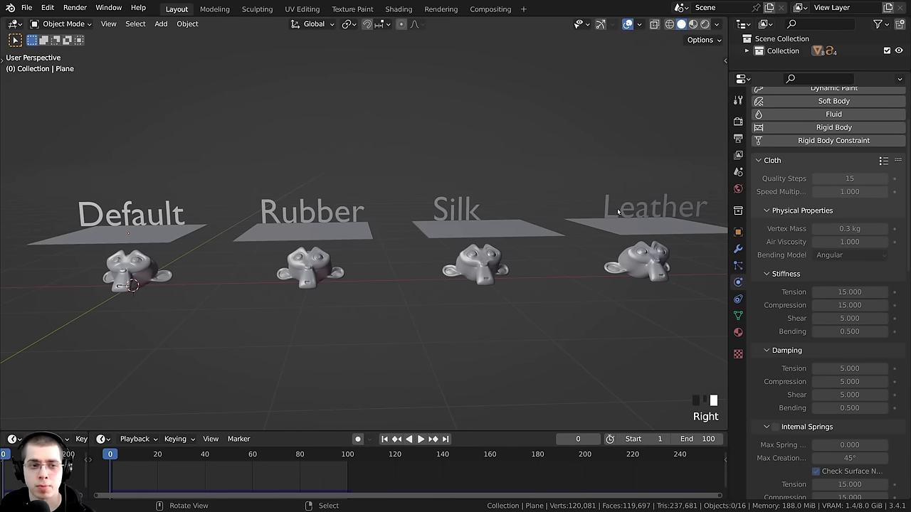
{"action": "scroll", "coordinate": [324, 251], "scroll_direction": "up", "scroll_amount": 2}
{"action": "right_click", "coordinate": [310, 233]}
{"action": "middle_click_drag", "start_coordinate": [310, 233], "coordinate": [319, 267], "text": "shift"}
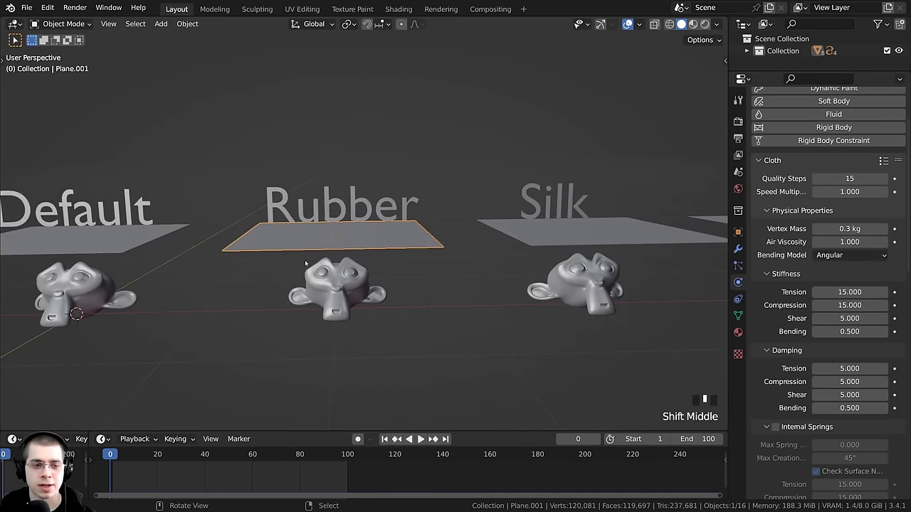
{"action": "scroll", "coordinate": [318, 268], "scroll_direction": "down", "scroll_amount": 2}
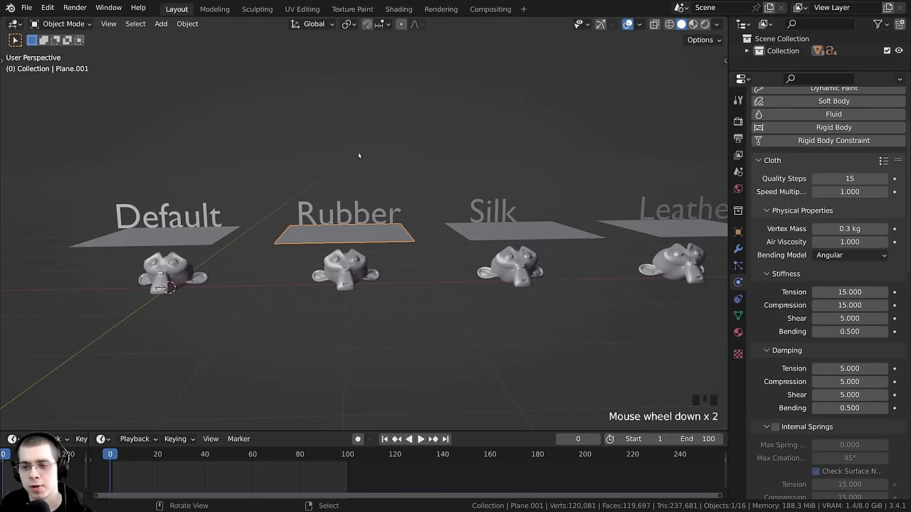
{"action": "key", "text": "a"}
{"action": "key", "text": "a"}
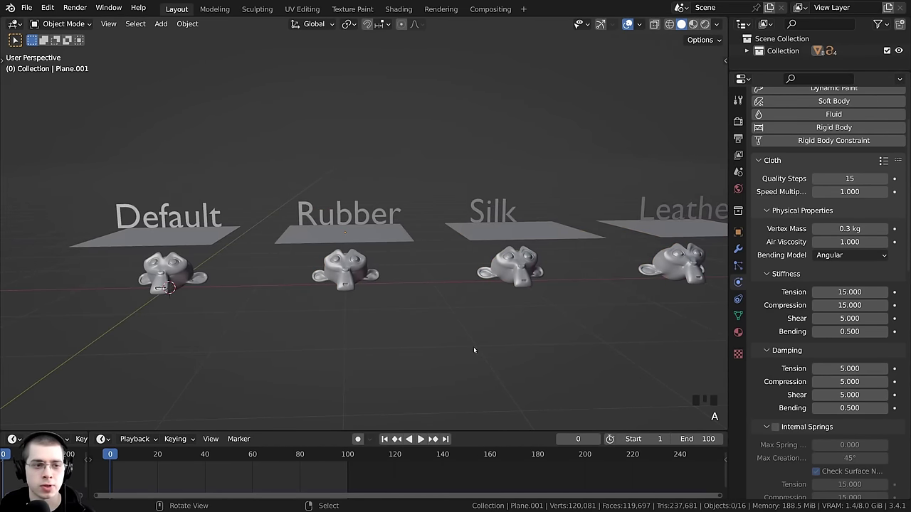
{"action": "scroll", "coordinate": [474, 350], "scroll_direction": "up", "scroll_amount": 1}
{"action": "scroll", "coordinate": [321, 236], "scroll_direction": "up", "scroll_amount": 2}
{"action": "right_click", "coordinate": [321, 236]}
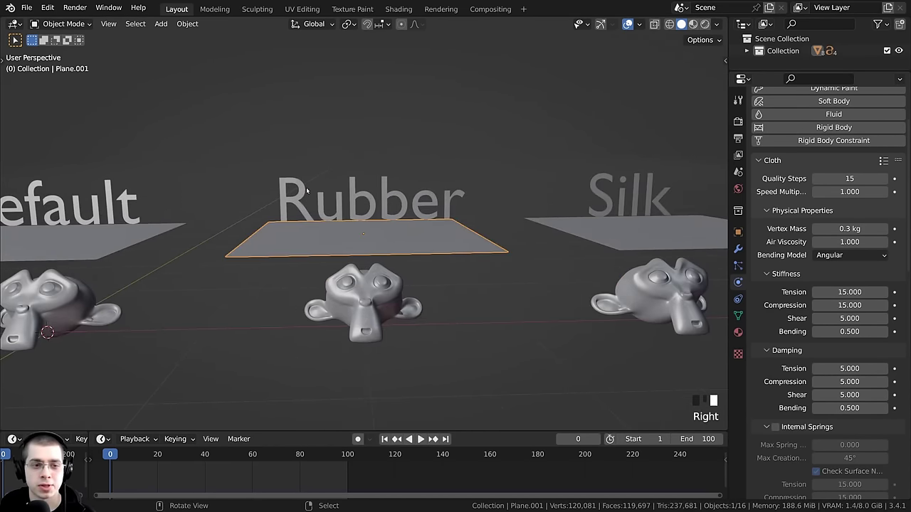
{"action": "left_click_drag", "start_coordinate": [906, 220], "coordinate": [903, 382]}
{"action": "scroll", "coordinate": [826, 299], "scroll_direction": "down", "scroll_amount": 4}
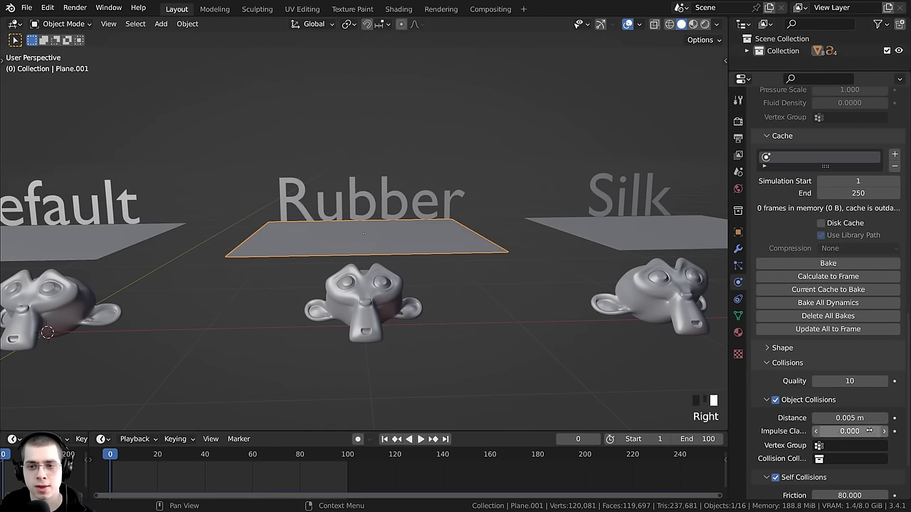
{"action": "scroll", "coordinate": [905, 407], "scroll_direction": "up", "scroll_amount": 15}
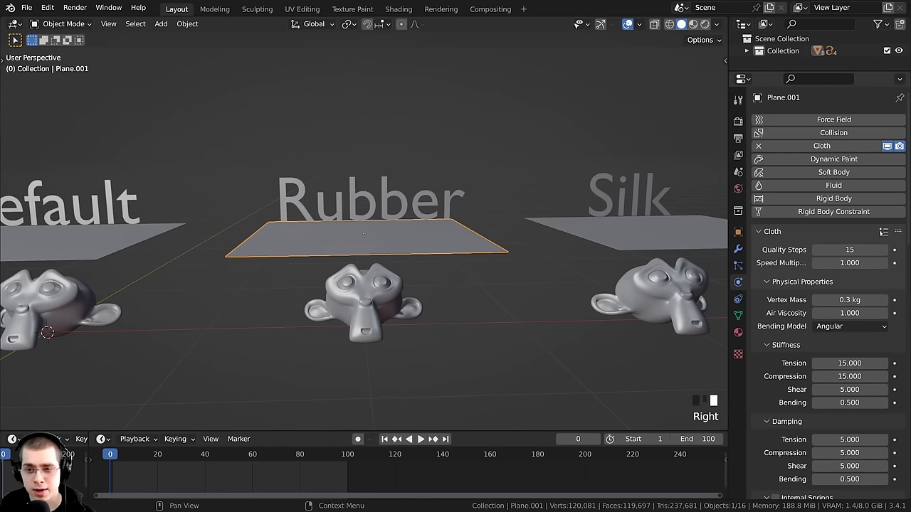
- Apply the Rubber preset to the Rubber plane and the Silk preset to the Silk plane
{"action": "left_click", "coordinate": [884, 233]}
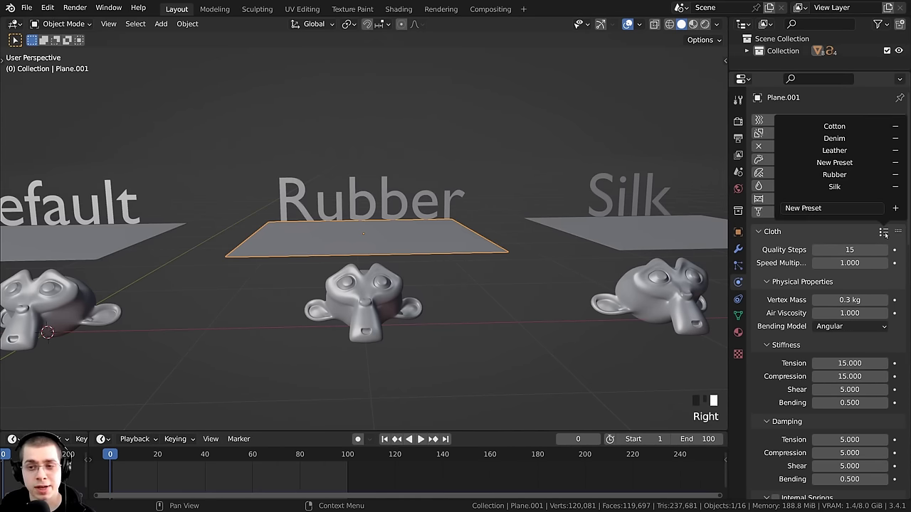
{"action": "left_click", "coordinate": [834, 175]}
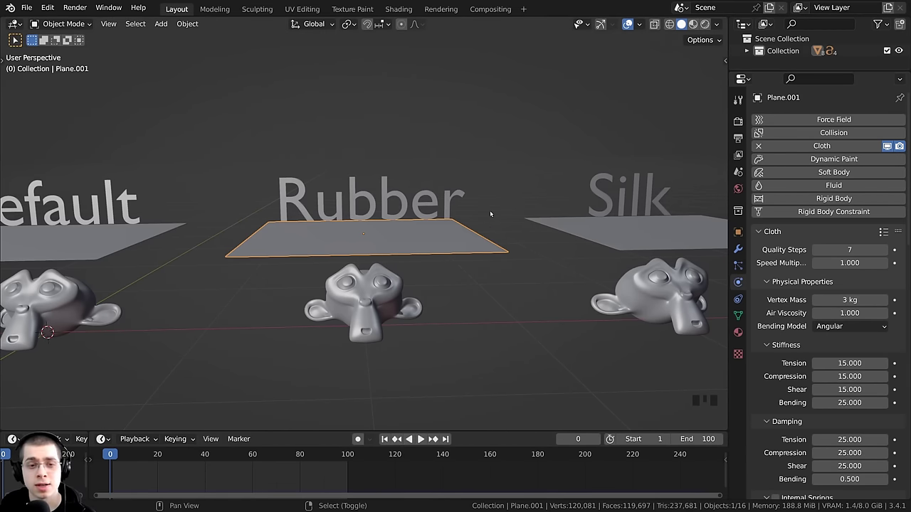
{"action": "scroll", "coordinate": [491, 213], "scroll_direction": "down", "scroll_amount": 2}
{"action": "middle_click_drag", "start_coordinate": [422, 216], "coordinate": [438, 245], "text": "shift"}
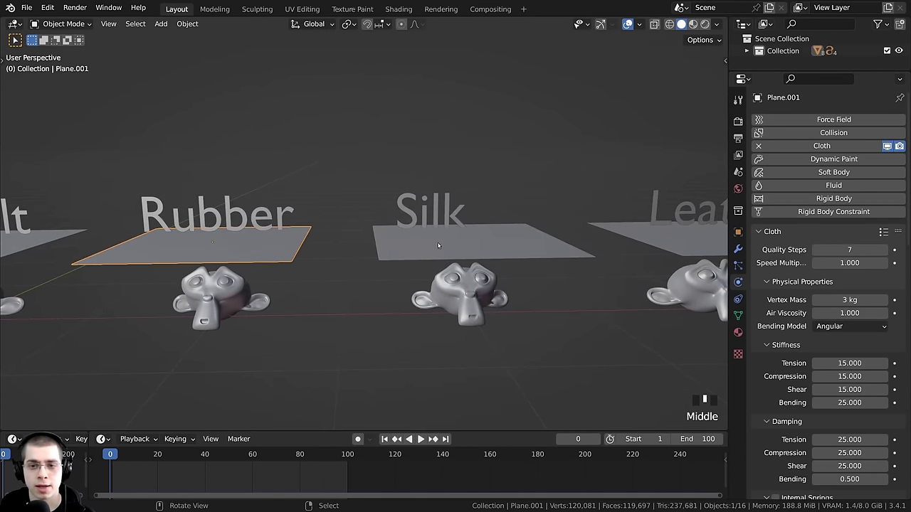
{"action": "right_click", "coordinate": [438, 246]}
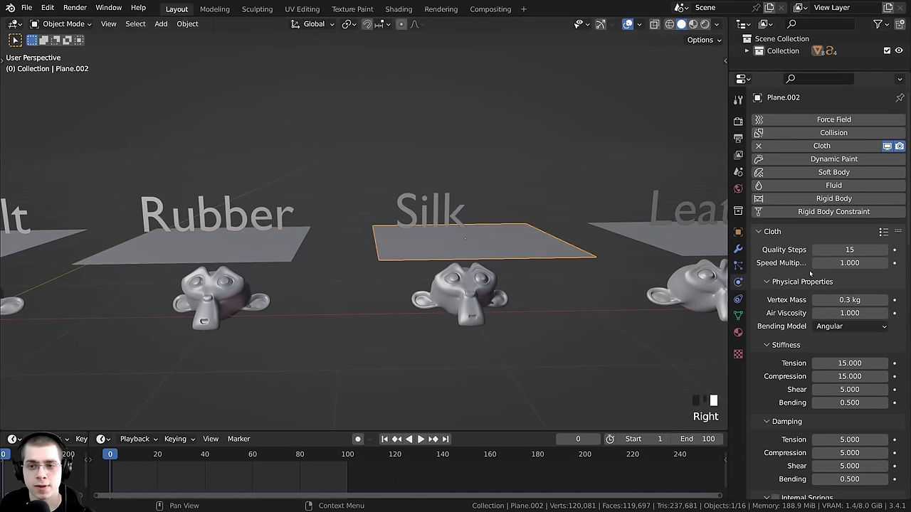
{"action": "left_click", "coordinate": [883, 233]}
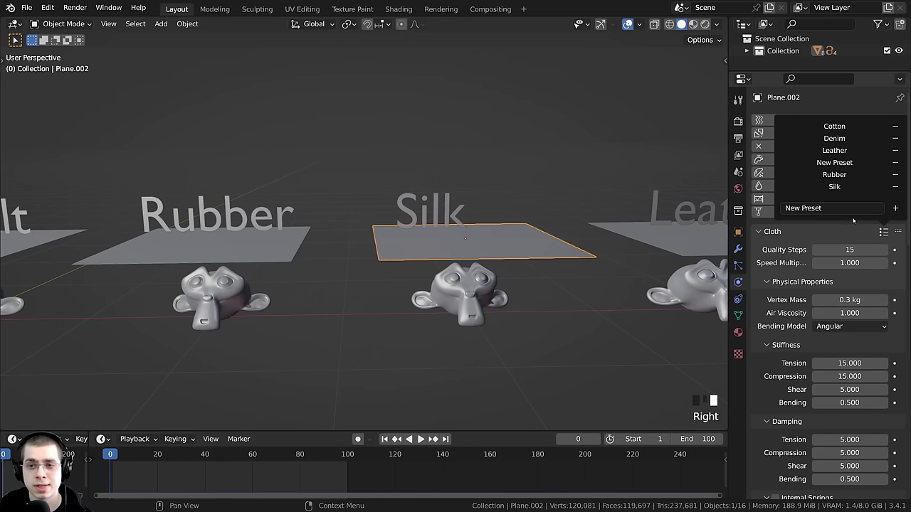
{"action": "left_click", "coordinate": [834, 187]}
- Select the Leather plane and apply the Leather cloth preset to it
{"action": "middle_click_drag", "start_coordinate": [592, 218], "coordinate": [422, 207], "text": "shift"}
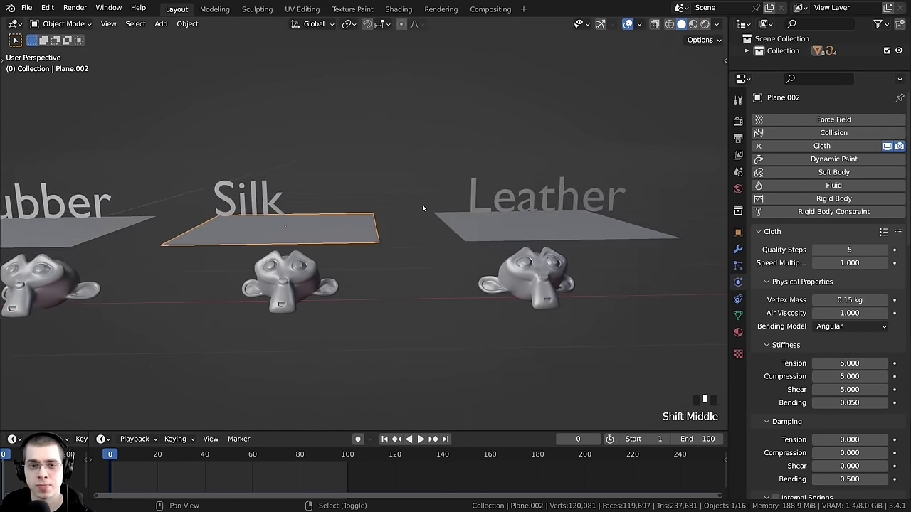
{"action": "right_click", "coordinate": [495, 224]}
{"action": "middle_click_drag", "start_coordinate": [506, 219], "coordinate": [526, 234], "text": "shift"}
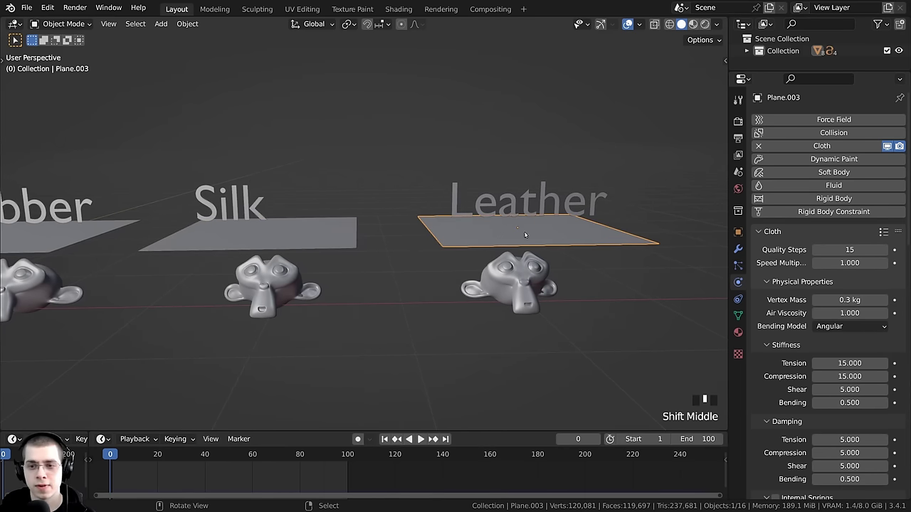
{"action": "left_click", "coordinate": [883, 232]}
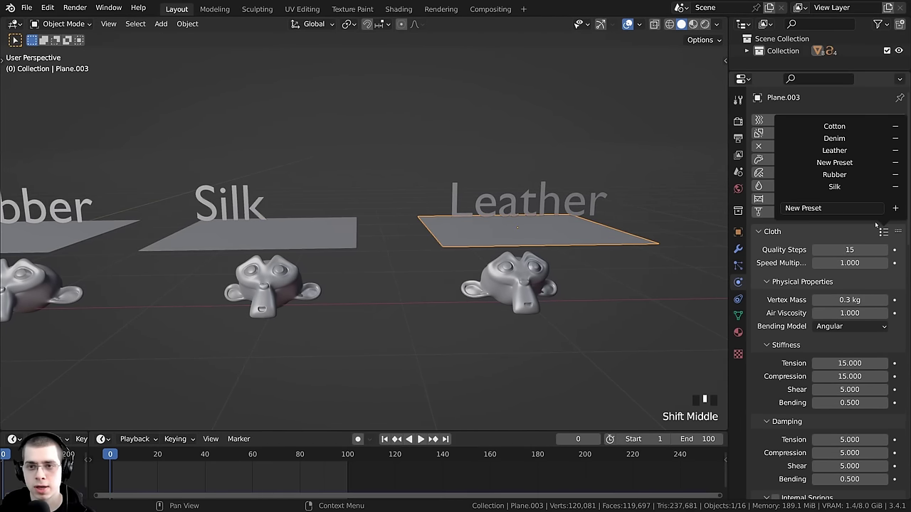
{"action": "left_click", "coordinate": [835, 150]}
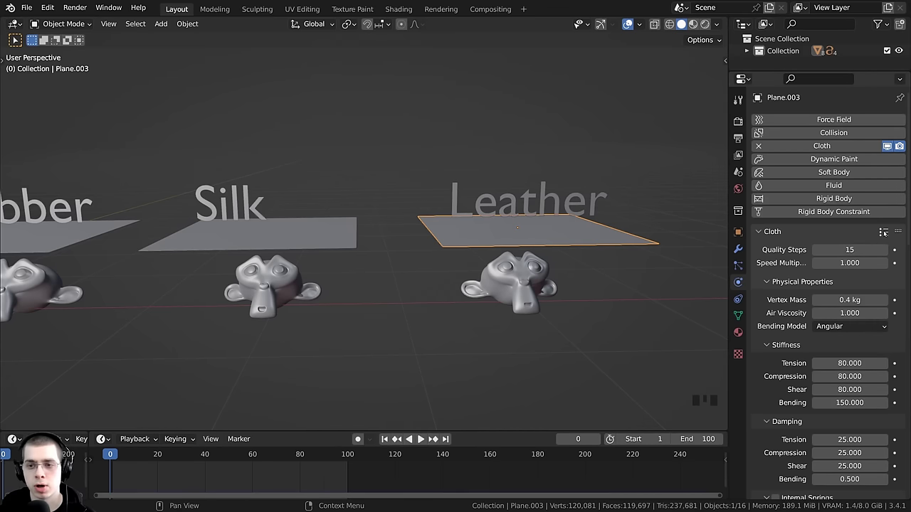
{"action": "left_click", "coordinate": [884, 235]}
{"action": "left_click", "coordinate": [834, 150]}
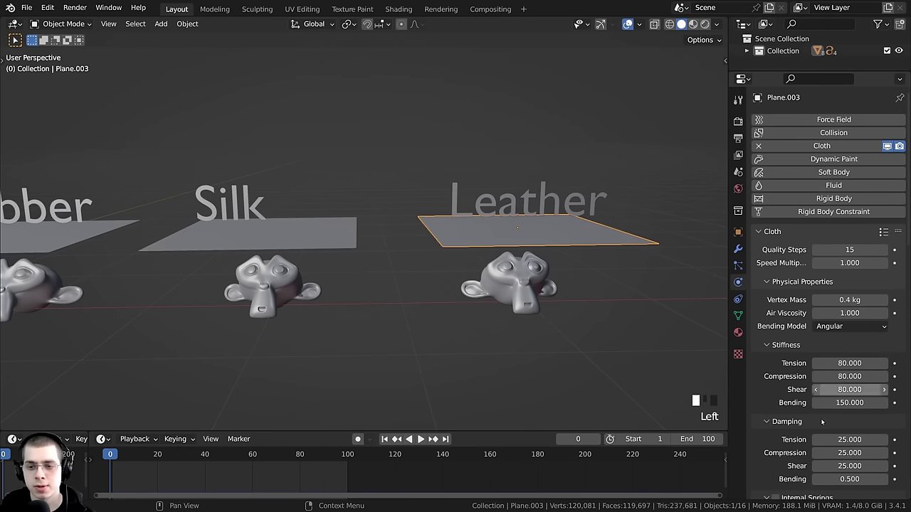
{"action": "scroll", "coordinate": [826, 406], "scroll_direction": "down", "scroll_amount": 1}
{"action": "scroll", "coordinate": [368, 275], "scroll_direction": "down", "scroll_amount": 5}
{"action": "middle_click_drag", "start_coordinate": [369, 275], "coordinate": [496, 222], "text": "shift"}
{"action": "left_click_drag", "start_coordinate": [906, 150], "coordinate": [887, 367]}
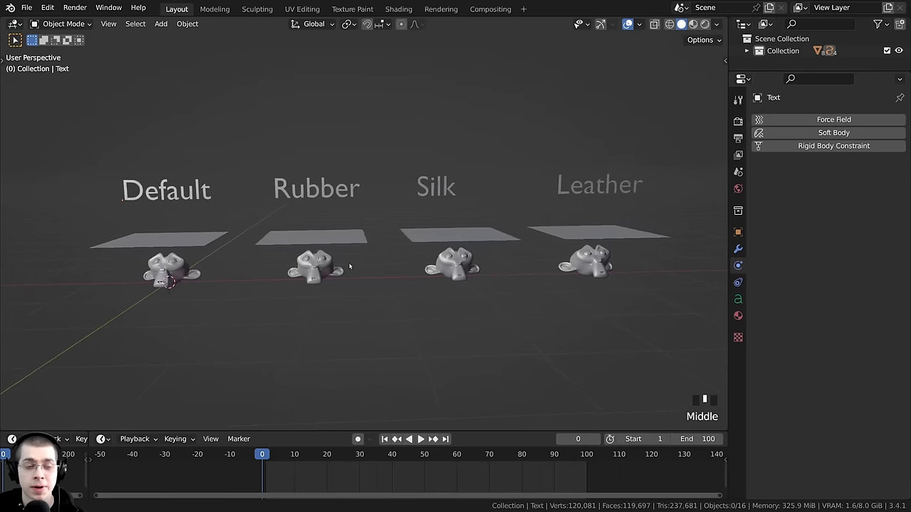
- Play the simulation and orbit around the Default, Rubber, Silk and Leather cloths as they drape
{"action": "middle_click_drag", "start_coordinate": [349, 266], "coordinate": [372, 263]}
{"action": "scroll", "coordinate": [369, 274], "scroll_direction": "up", "scroll_amount": 2}
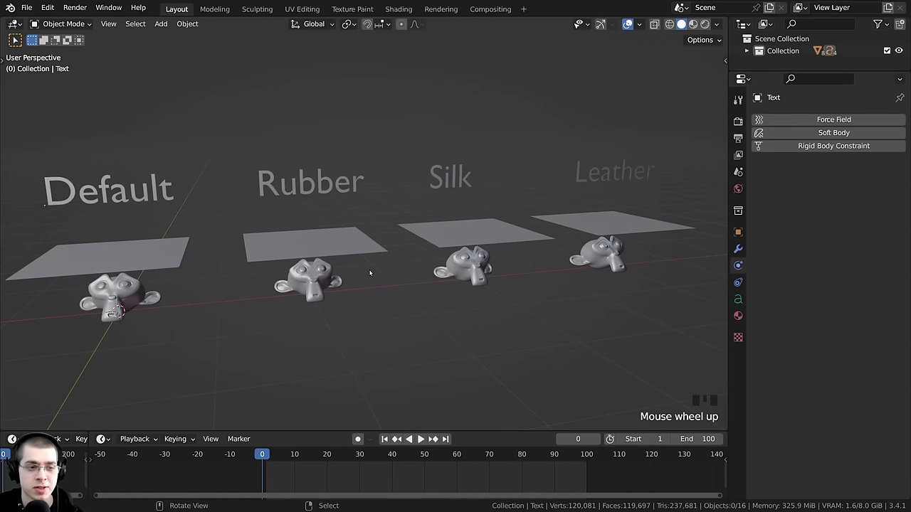
{"action": "key", "text": "space"}
{"action": "middle_click_drag", "start_coordinate": [505, 292], "coordinate": [351, 296]}
{"action": "scroll", "coordinate": [451, 299], "scroll_direction": "up", "scroll_amount": 6}
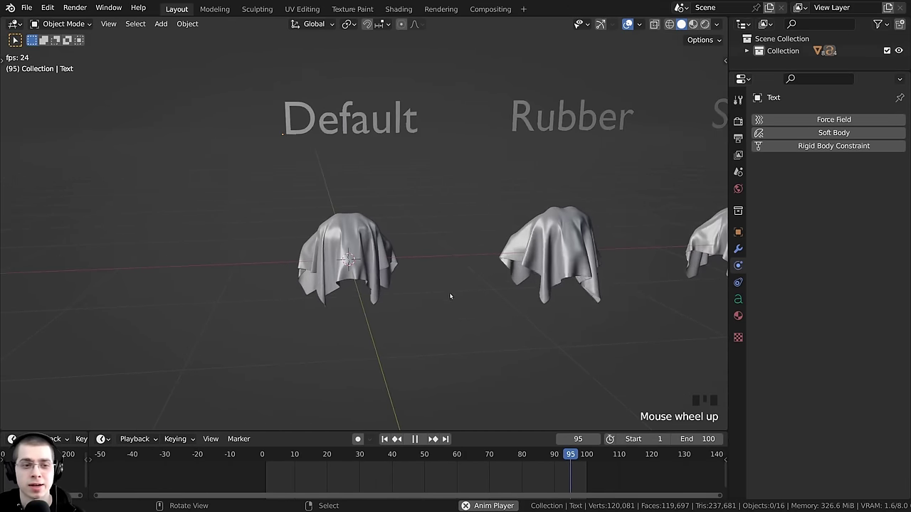
{"action": "middle_click_drag", "start_coordinate": [457, 303], "coordinate": [434, 303]}
{"action": "scroll", "coordinate": [539, 289], "scroll_direction": "down", "scroll_amount": 1}
{"action": "middle_click_drag", "start_coordinate": [538, 289], "coordinate": [377, 248]}
{"action": "scroll", "coordinate": [484, 245], "scroll_direction": "down", "scroll_amount": 3}
{"action": "scroll", "coordinate": [483, 246], "scroll_direction": "up", "scroll_amount": 1}
{"action": "scroll", "coordinate": [602, 245], "scroll_direction": "down", "scroll_amount": 4}
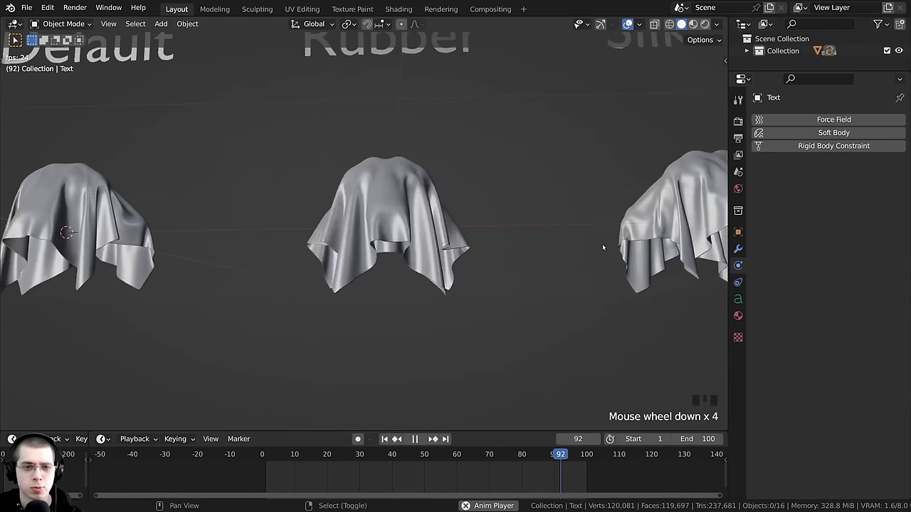
{"action": "middle_click_drag", "start_coordinate": [602, 245], "coordinate": [363, 209]}
{"action": "scroll", "coordinate": [402, 275], "scroll_direction": "up", "scroll_amount": 3}
{"action": "scroll", "coordinate": [427, 132], "scroll_direction": "up", "scroll_amount": 1}
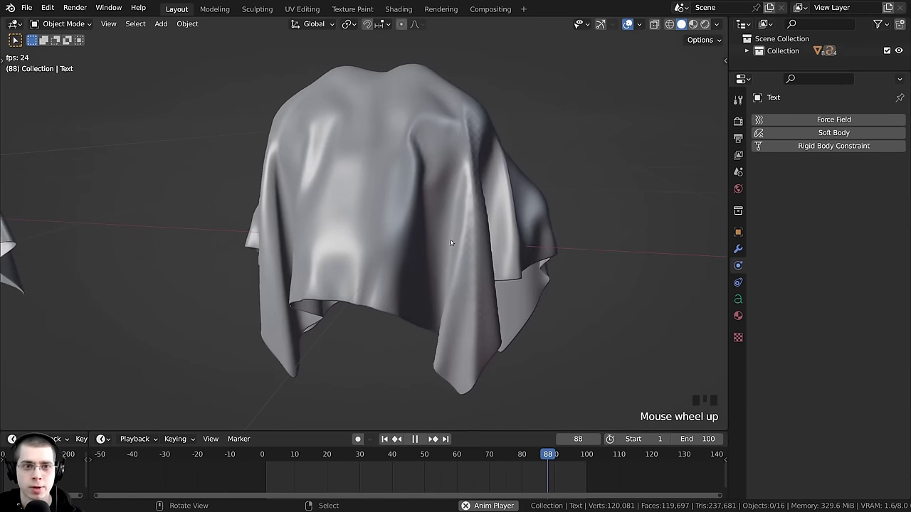
{"action": "middle_click_drag", "start_coordinate": [442, 223], "coordinate": [364, 250]}
{"action": "scroll", "coordinate": [356, 195], "scroll_direction": "down", "scroll_amount": 3}
{"action": "scroll", "coordinate": [415, 186], "scroll_direction": "down", "scroll_amount": 2}
{"action": "scroll", "coordinate": [363, 249], "scroll_direction": "down", "scroll_amount": 2}
- Pause playback, select the Leather cloth and delete its bake from the Cache panel
{"action": "scroll", "coordinate": [363, 250], "scroll_direction": "down", "scroll_amount": 5}
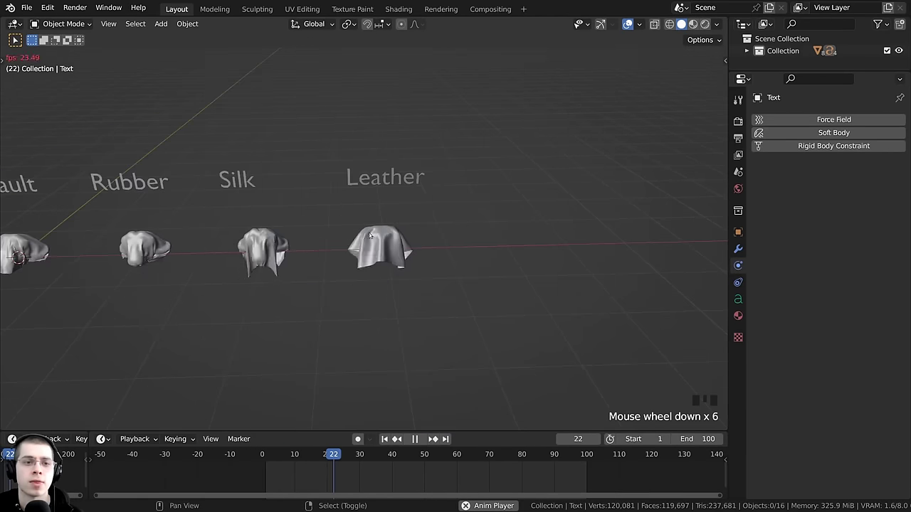
{"action": "key", "text": "space"}
{"action": "left_click", "coordinate": [372, 244]}
{"action": "scroll", "coordinate": [373, 244], "scroll_direction": "up", "scroll_amount": 2}
{"action": "left_click", "coordinate": [883, 232]}
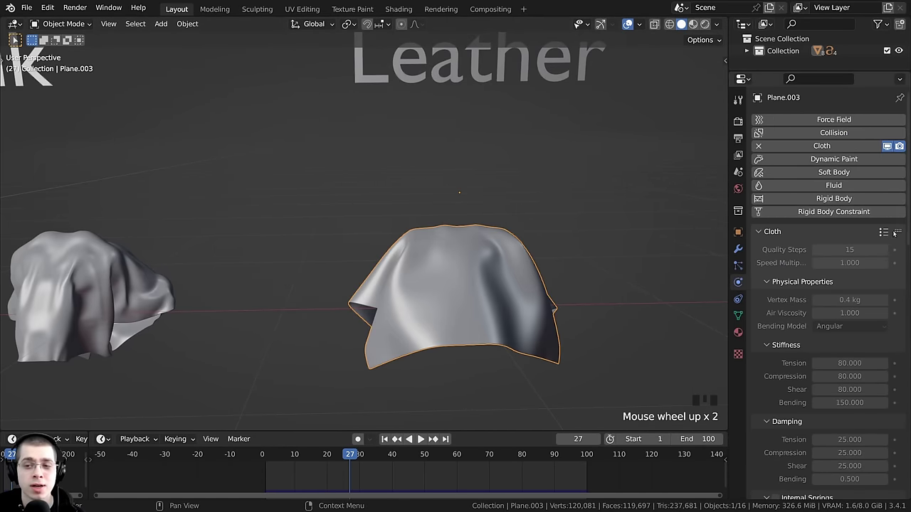
{"action": "left_click_drag", "start_coordinate": [908, 225], "coordinate": [908, 299]}
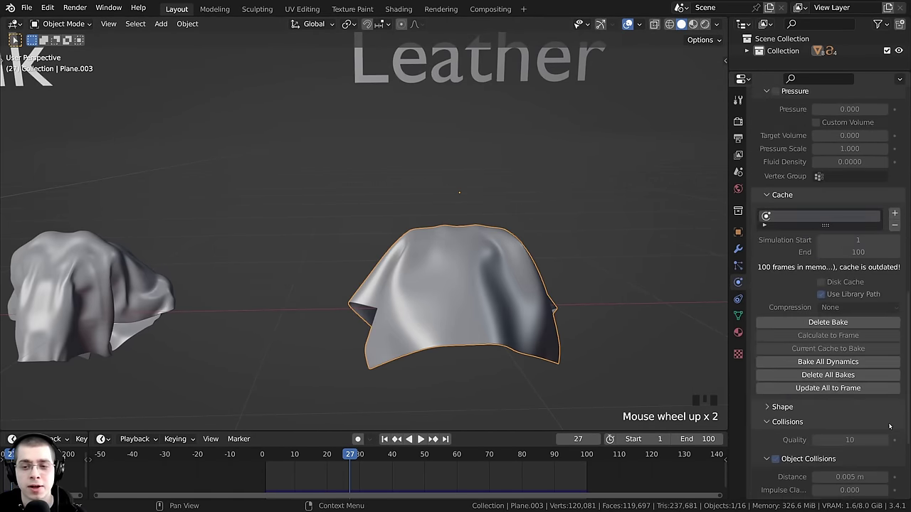
{"action": "left_click", "coordinate": [824, 324]}
- Replay the simulation with the Leather cloth's cache cleared
{"action": "scroll", "coordinate": [816, 384], "scroll_direction": "up", "scroll_amount": 10}
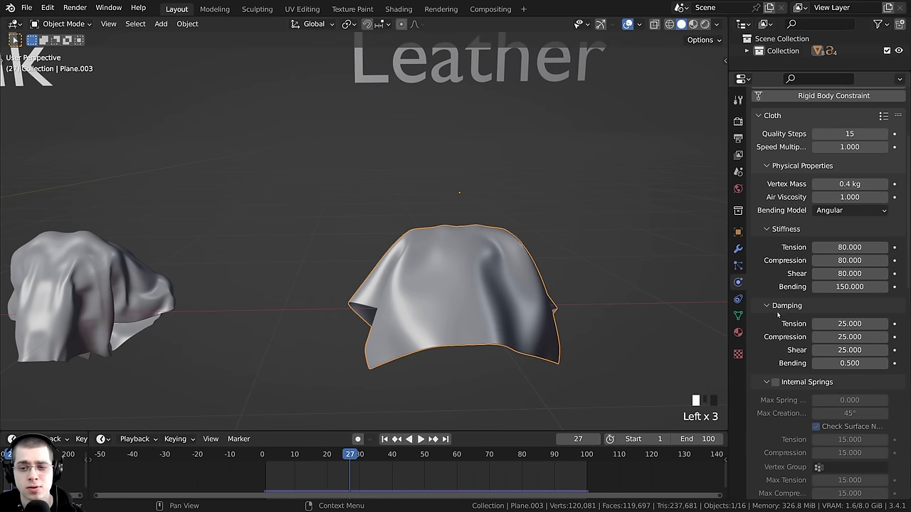
{"action": "scroll", "coordinate": [803, 339], "scroll_direction": "up", "scroll_amount": 2}
{"action": "middle_click_drag", "start_coordinate": [420, 229], "coordinate": [452, 234]}
{"action": "key", "text": "space"}
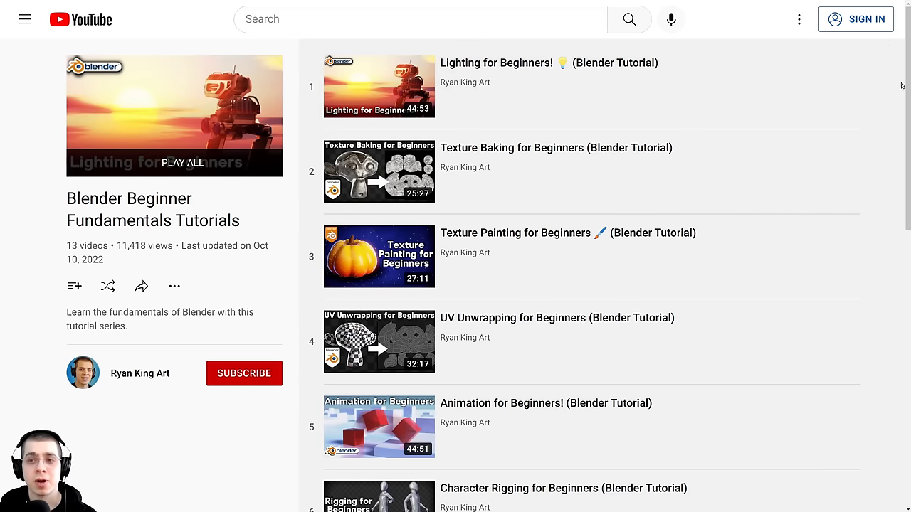
{"action": "scroll", "coordinate": [902, 85], "scroll_direction": "down", "scroll_amount": 1}
{"action": "scroll", "coordinate": [902, 85], "scroll_direction": "up", "scroll_amount": 1}
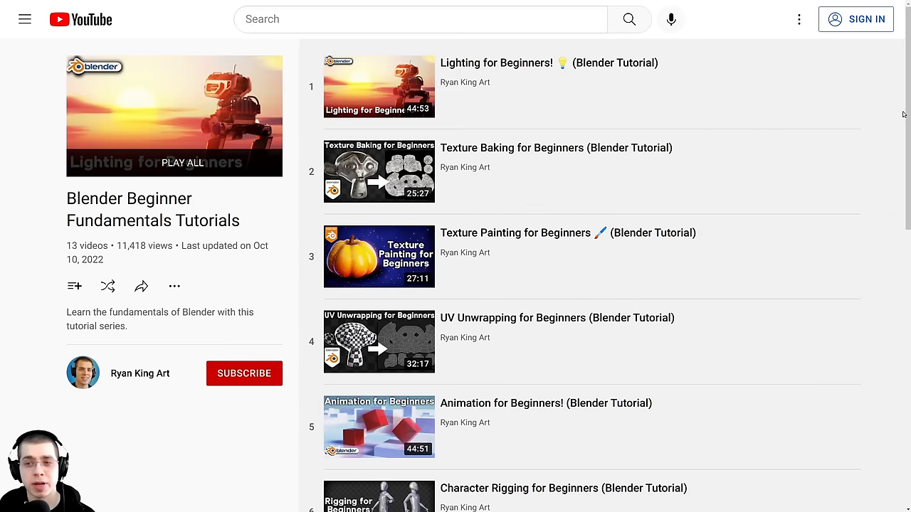
{"action": "scroll", "coordinate": [646, 166], "scroll_direction": "down", "scroll_amount": 3}
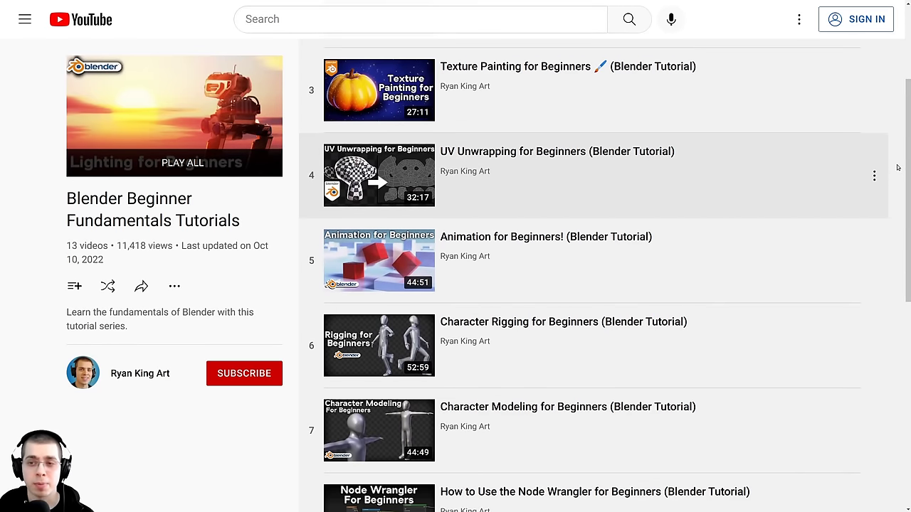
{"action": "left_click_drag", "start_coordinate": [897, 168], "coordinate": [881, 323]}
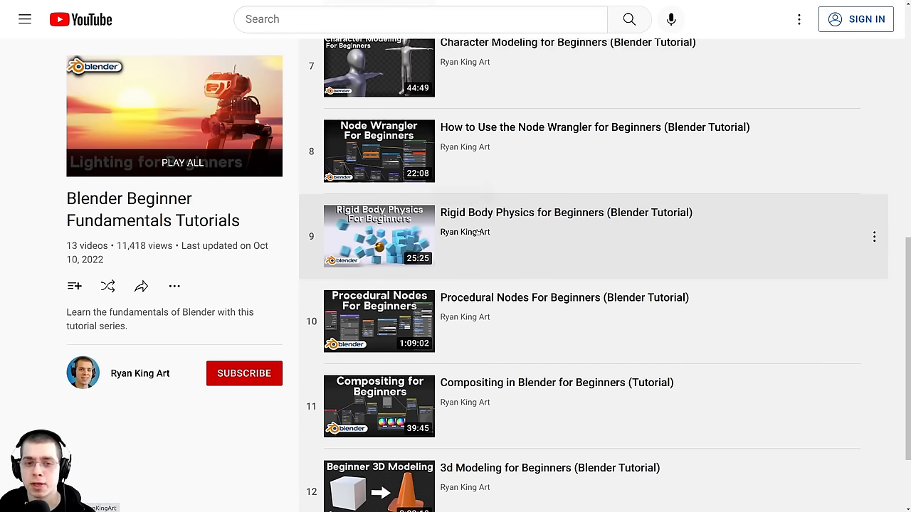
{"action": "left_click_drag", "start_coordinate": [902, 263], "coordinate": [903, 311]}
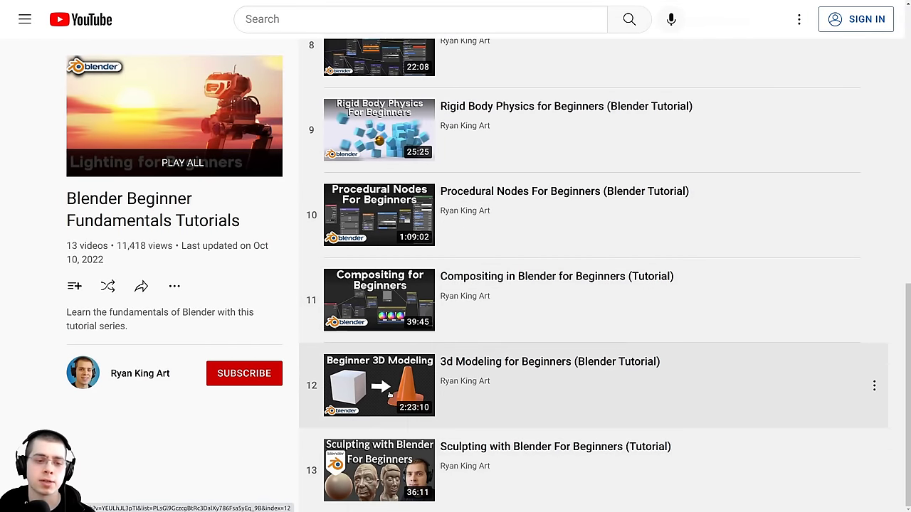
{"action": "left_click_drag", "start_coordinate": [904, 393], "coordinate": [878, 315]}
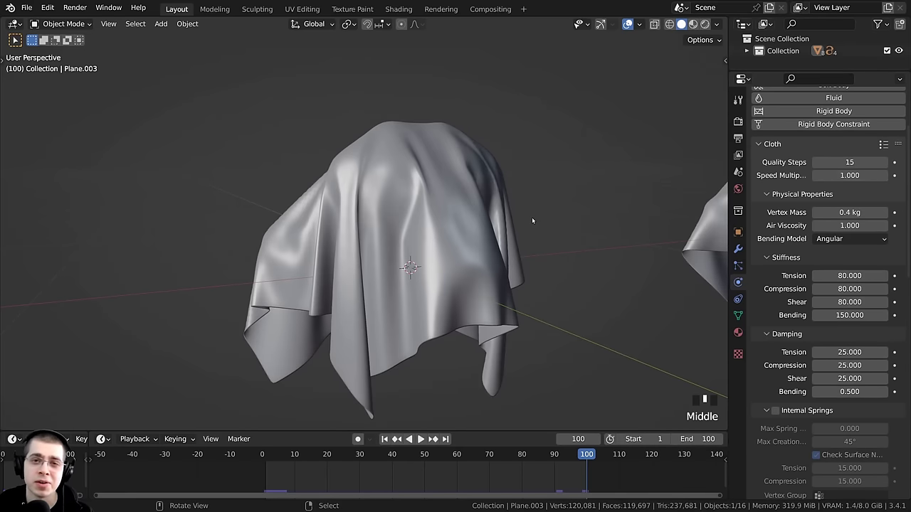